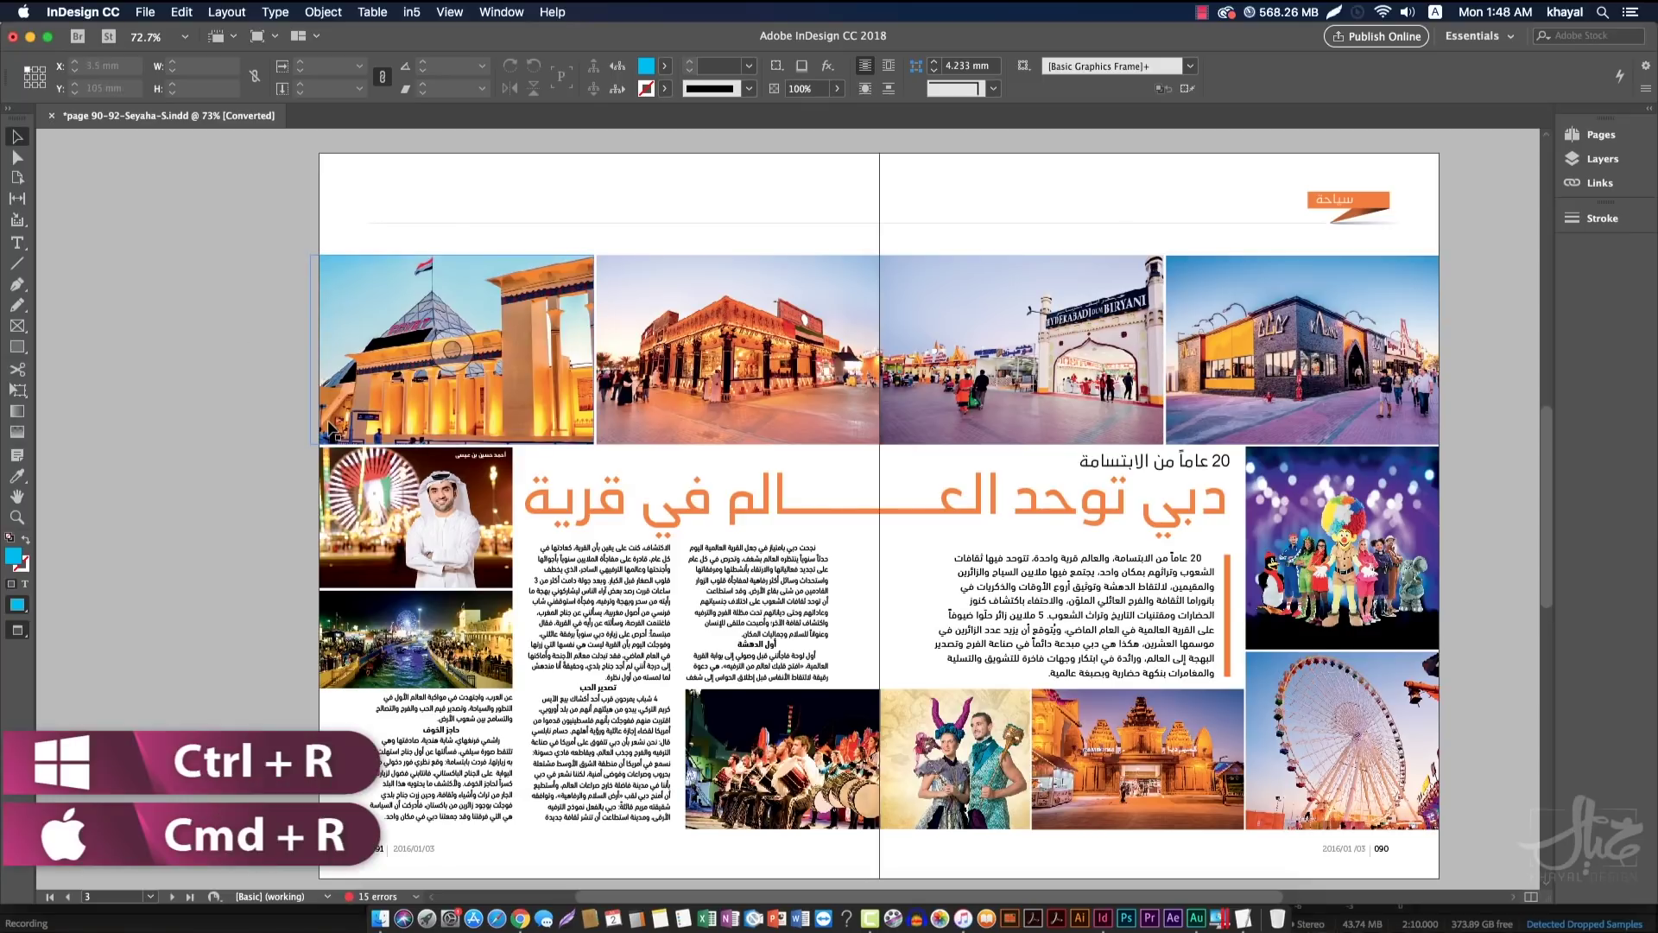
# Show the rulers and place two horizontal guides above the left page's photos, at about 27 mm and 20 mm
pyautogui.press('super+r')
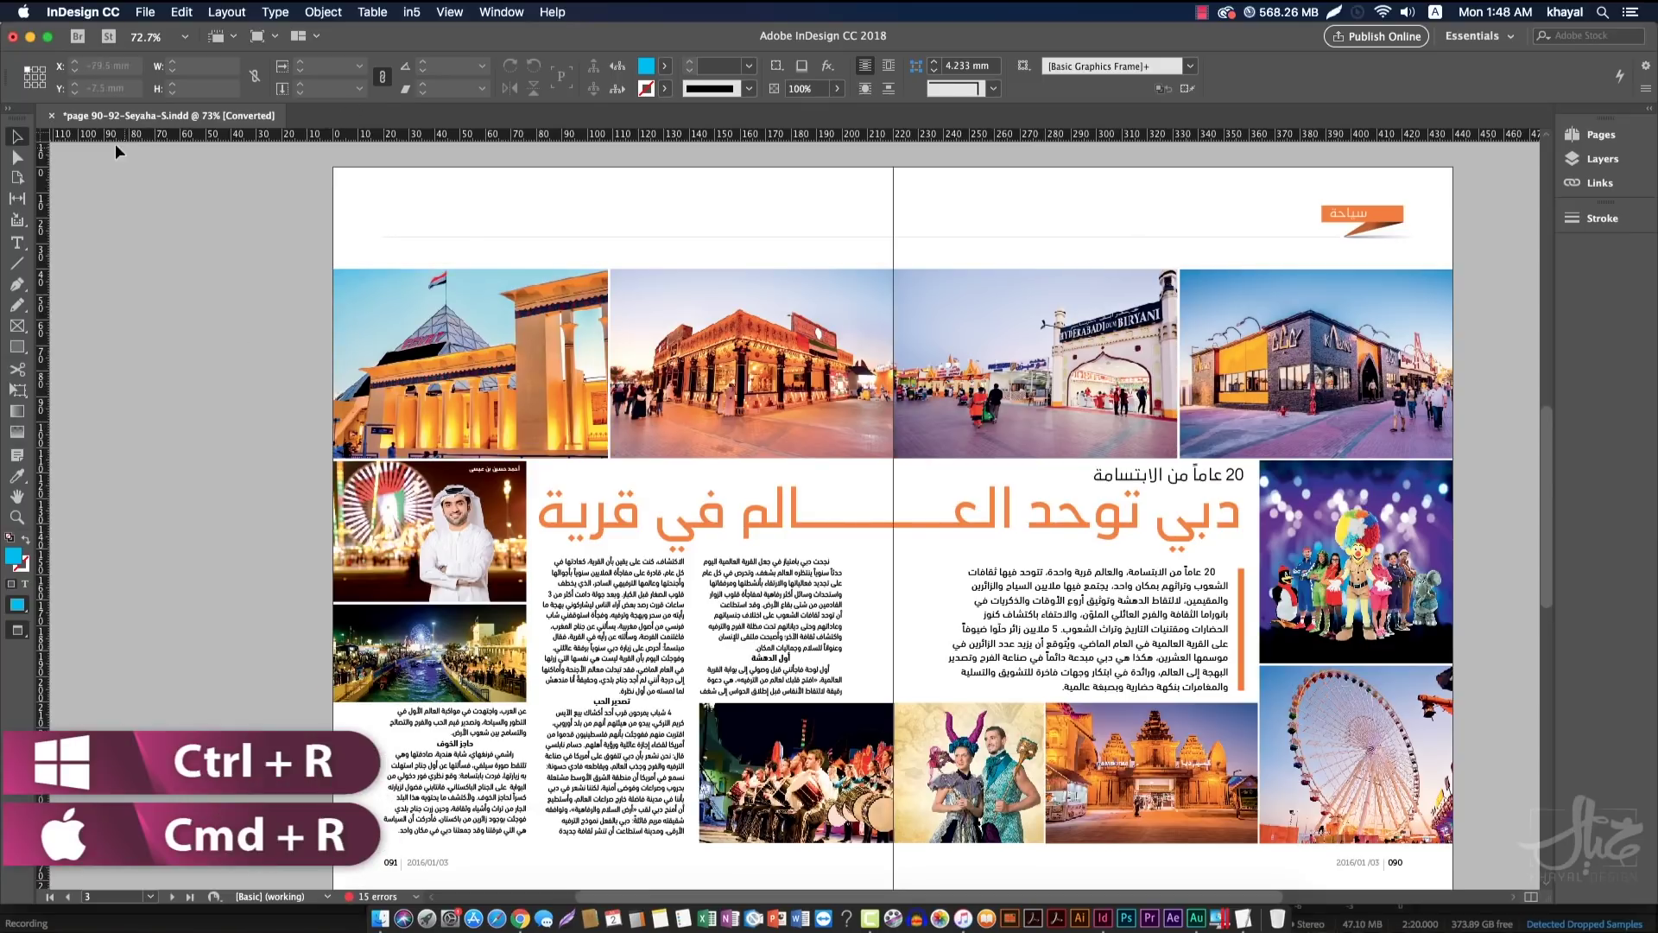
pyautogui.press('super+r')
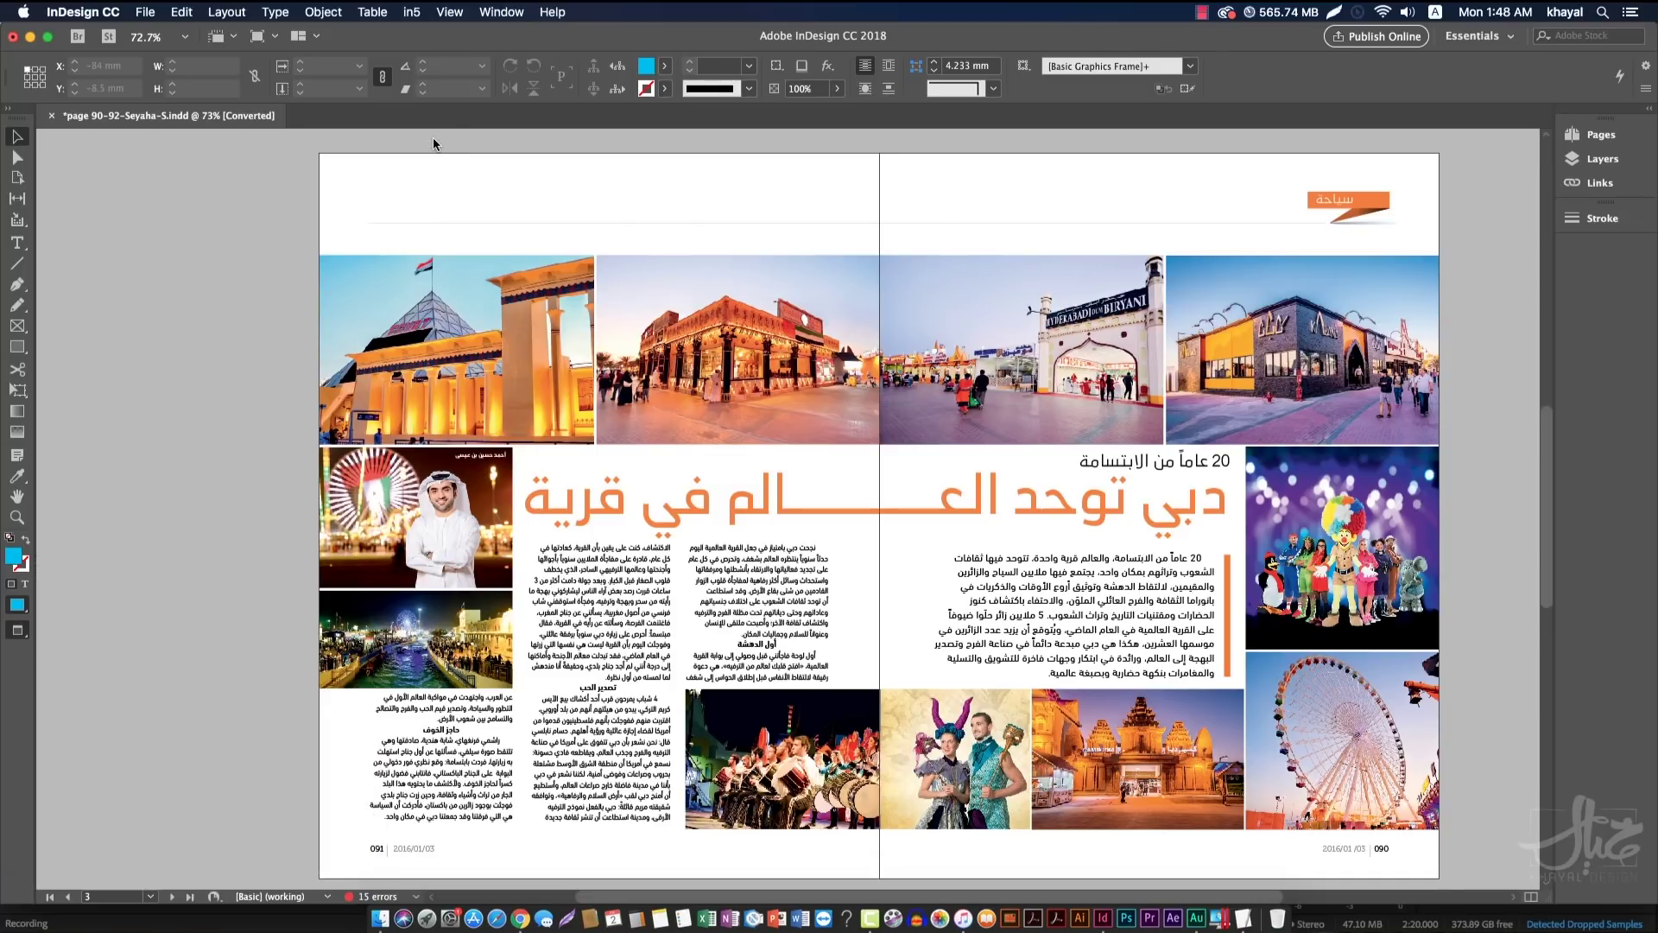
pyautogui.press('super+r')
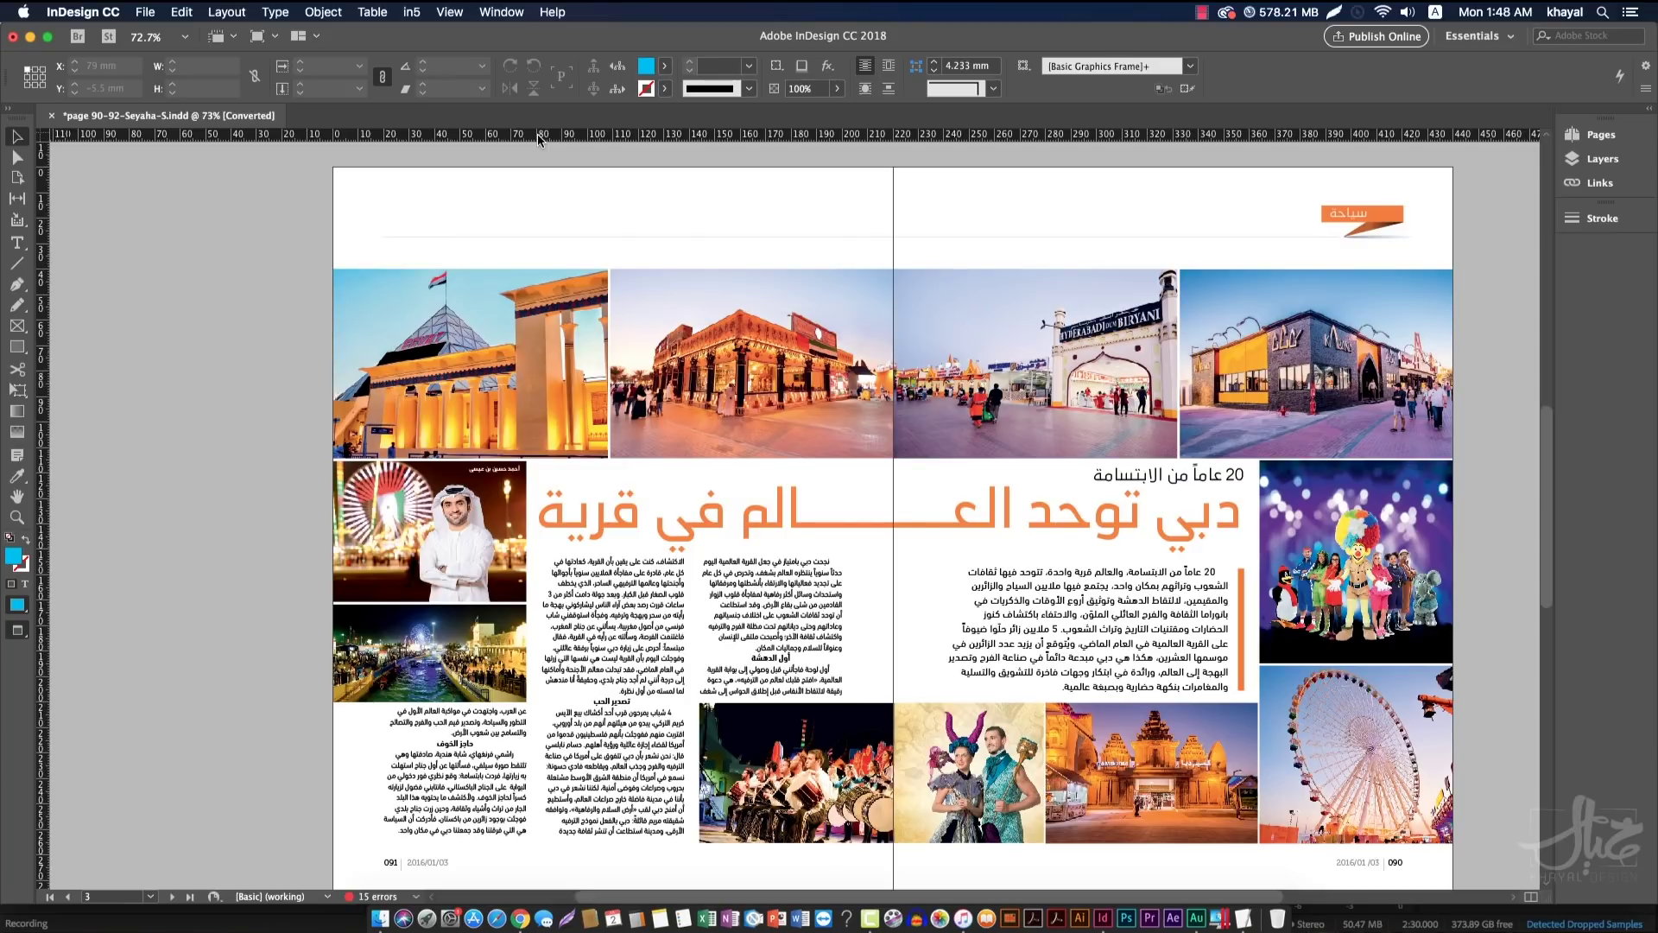
pyautogui.moveTo(538, 140); pyautogui.dragTo(531, 236)
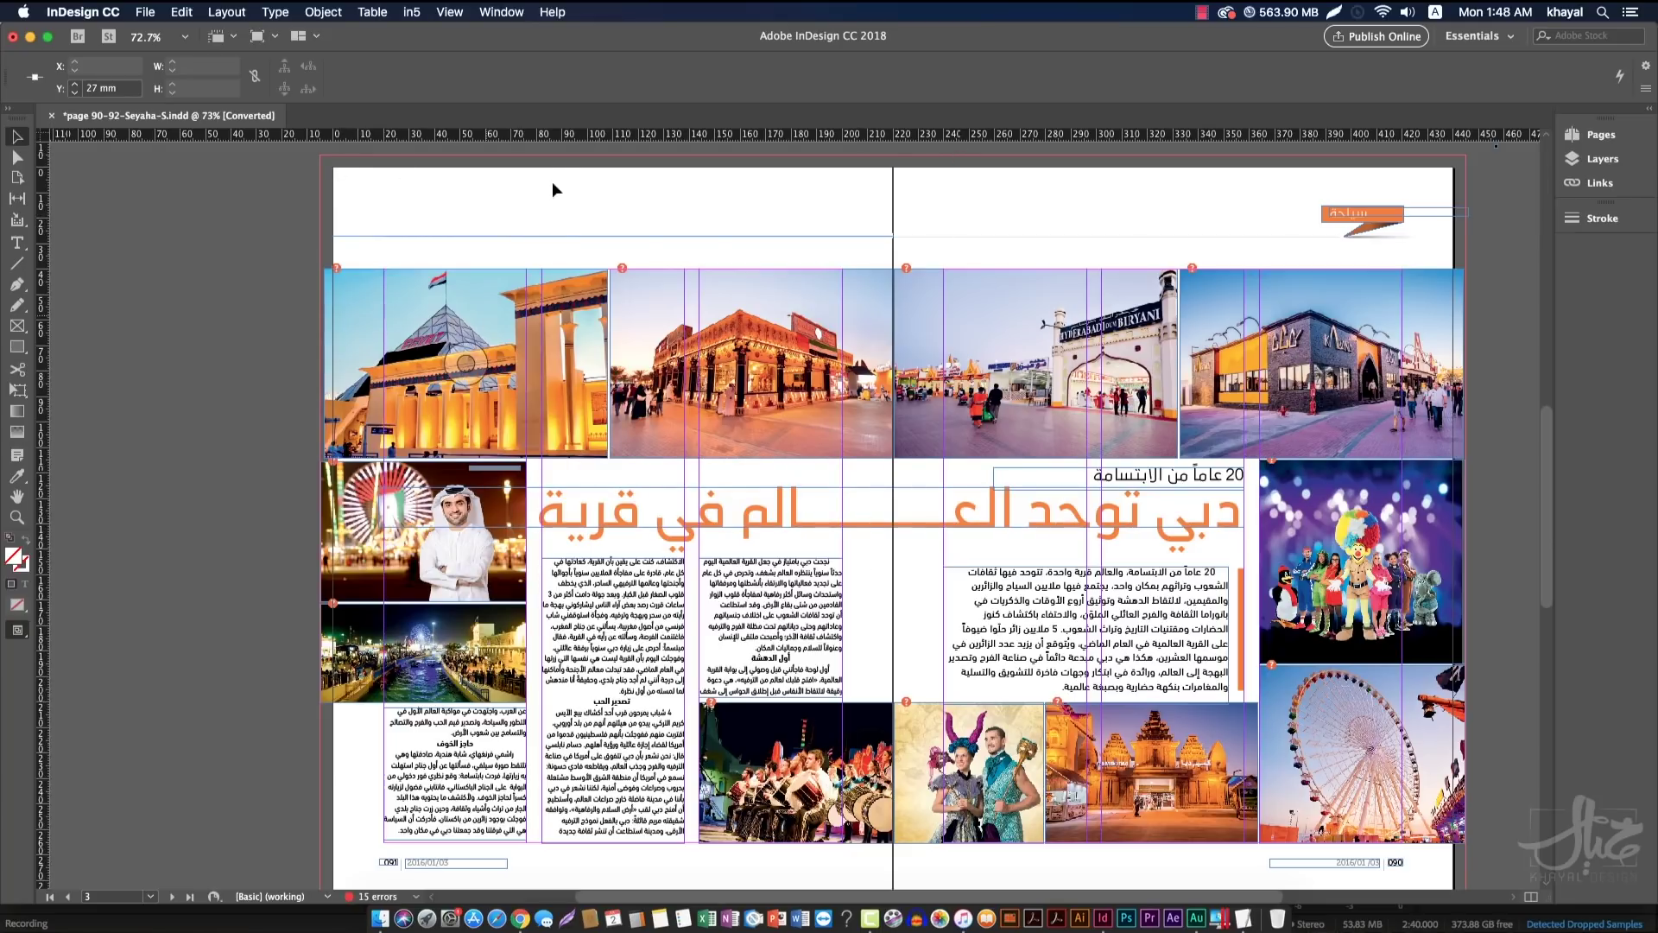
pyautogui.moveTo(542, 134); pyautogui.dragTo(530, 218)
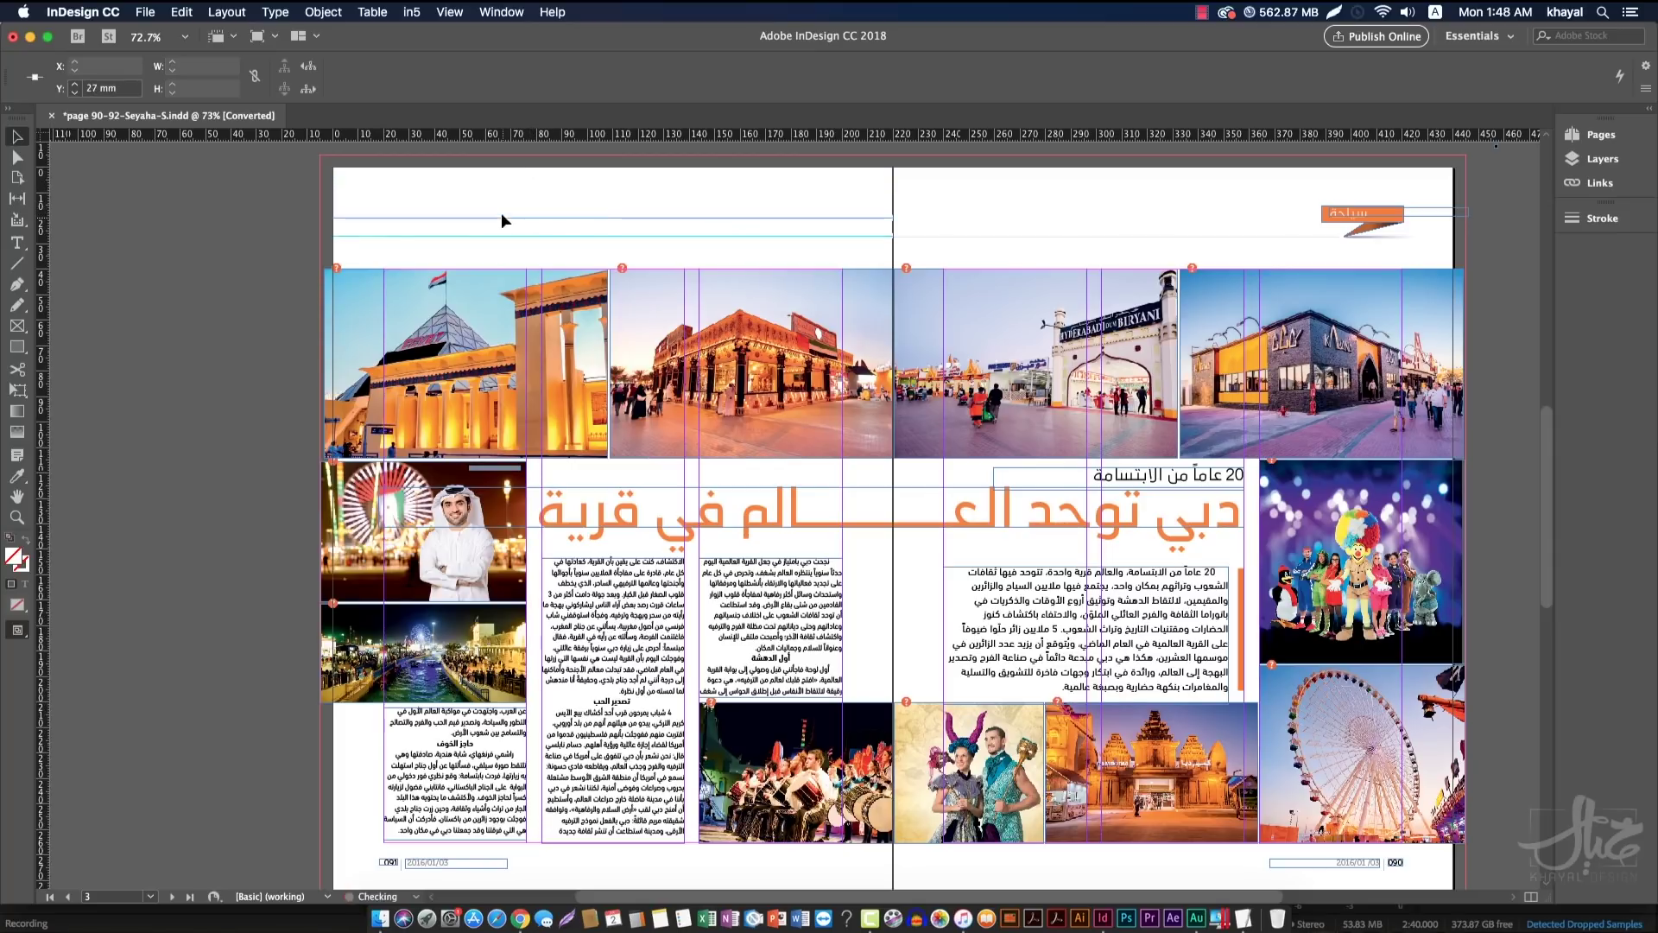
# Add a horizontal guide spanning the whole spread at about 14.2 mm, above the Egypt pavilion photo
pyautogui.press('z')
pyautogui.moveTo(208, 166); pyautogui.dragTo(771, 416)
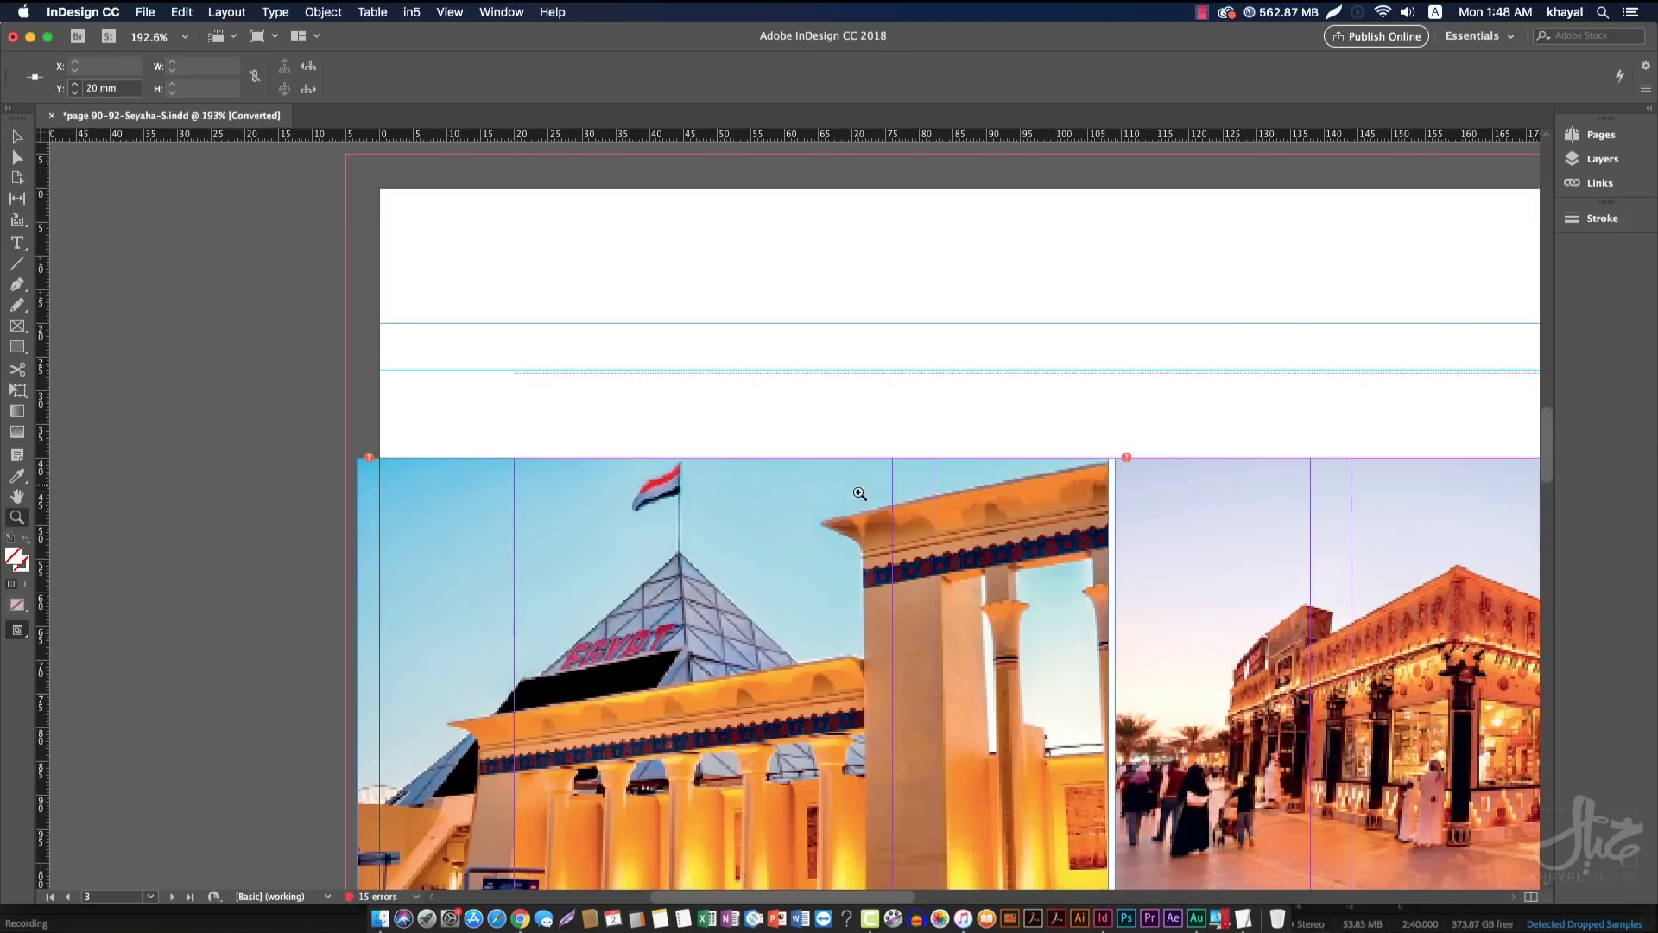
pyautogui.click(16, 139)
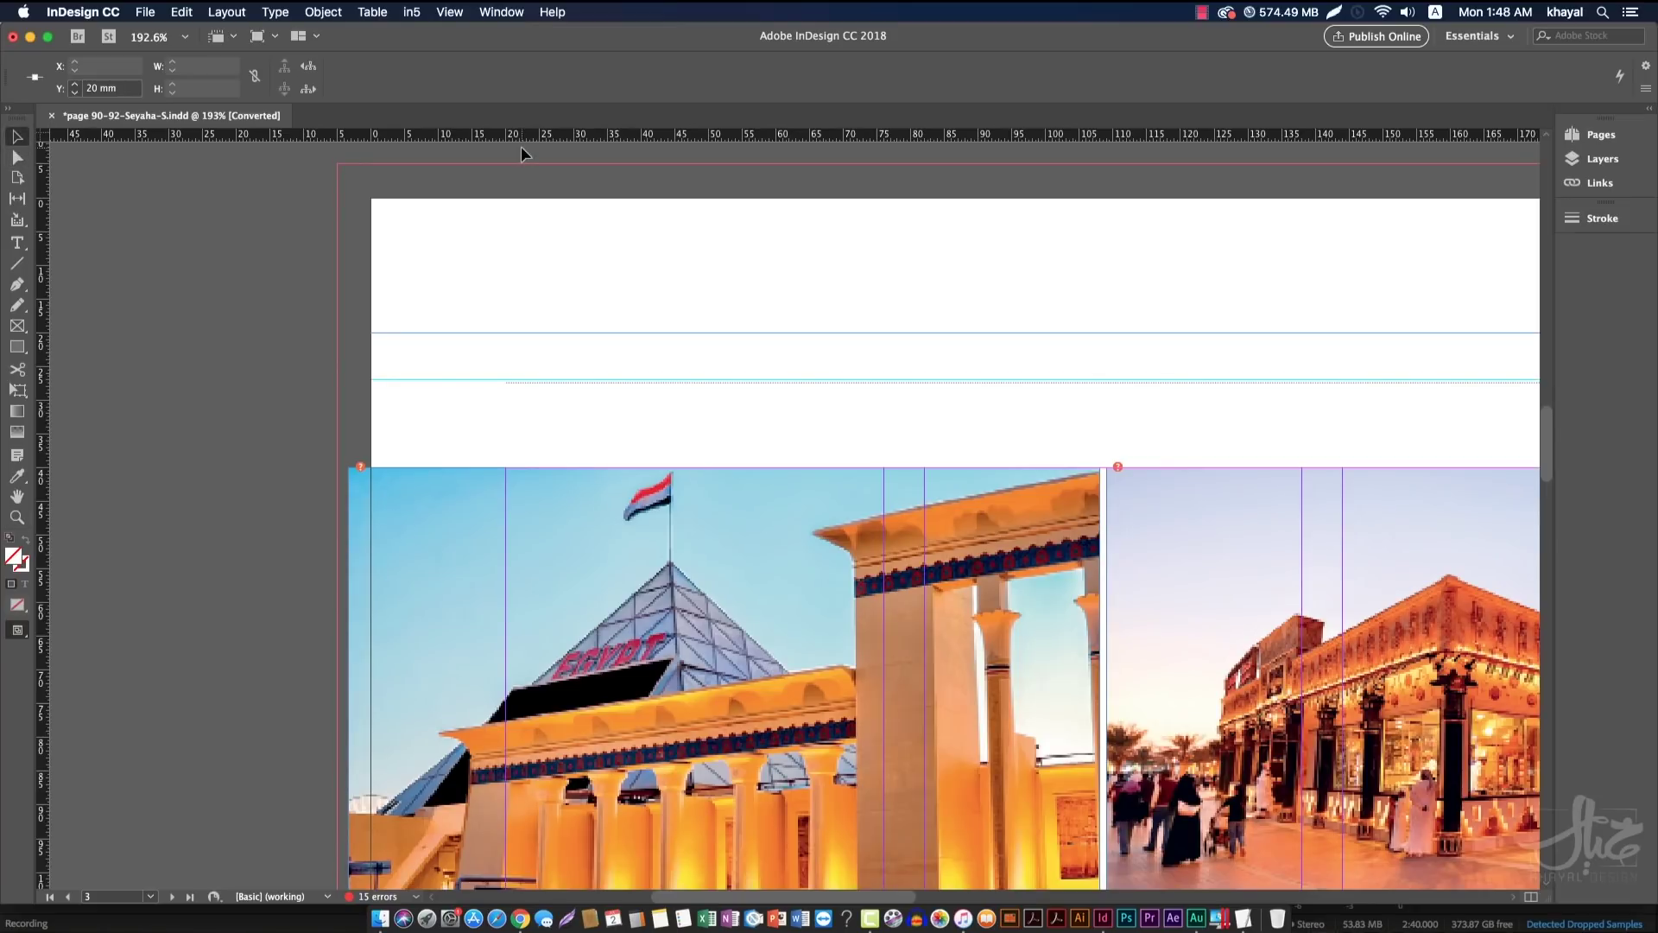
pyautogui.moveTo(530, 138); pyautogui.dragTo(221, 294)
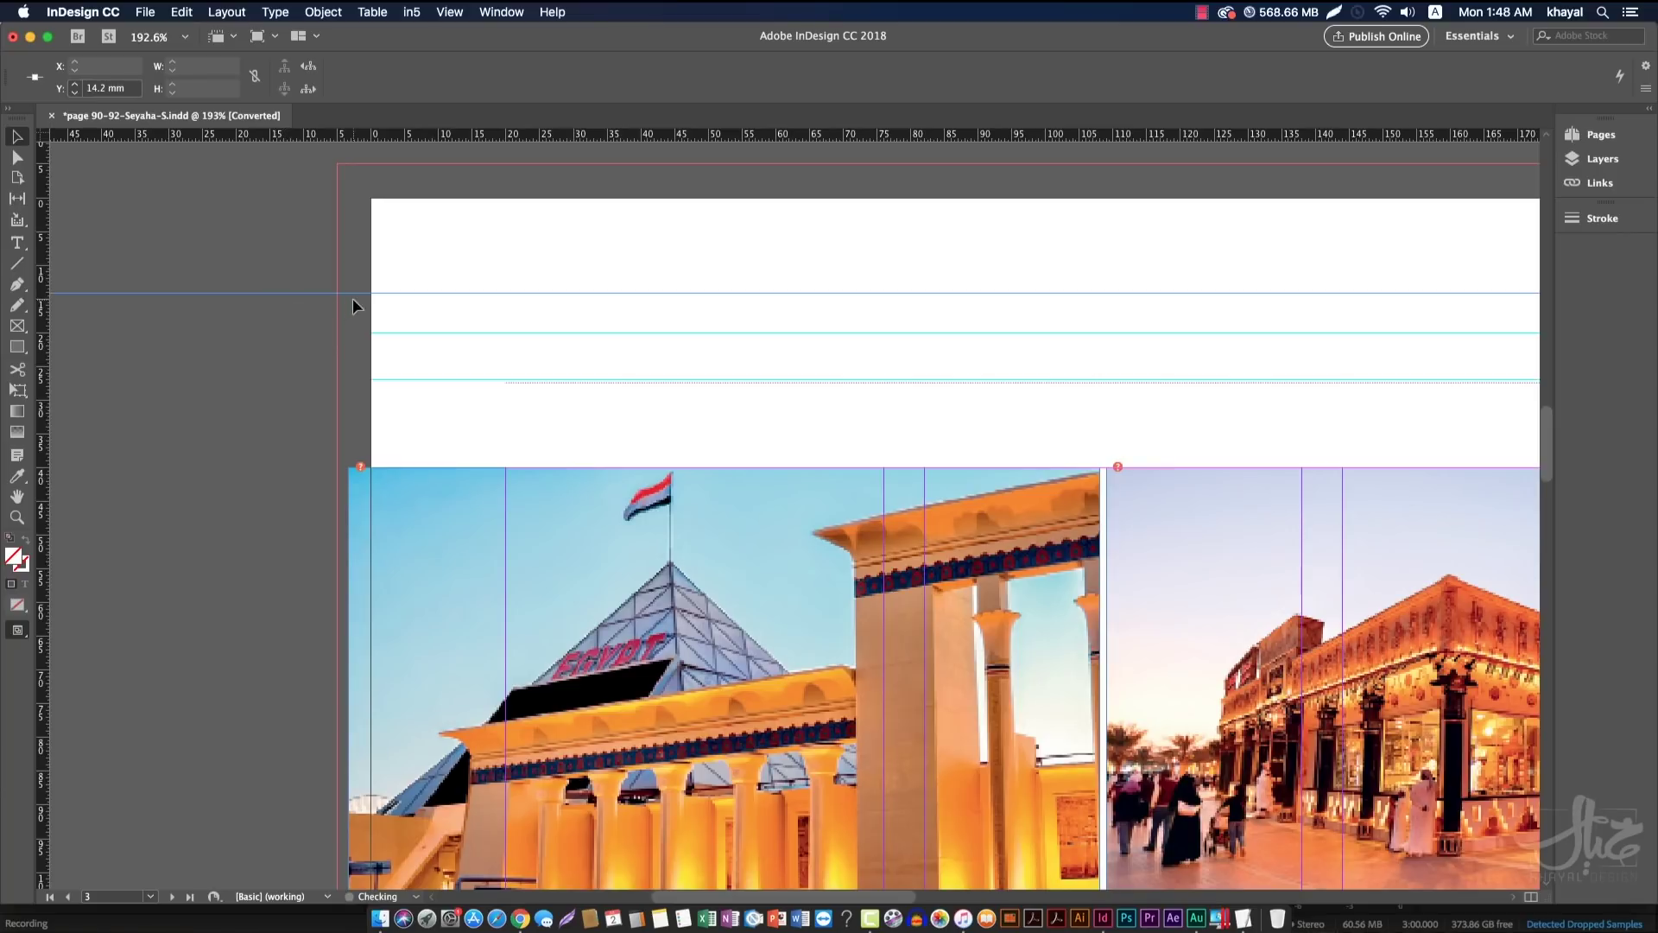
pyautogui.moveTo(449, 266); pyautogui.dragTo(521, 312)
pyautogui.moveTo(75, 309); pyautogui.dragTo(242, 594)
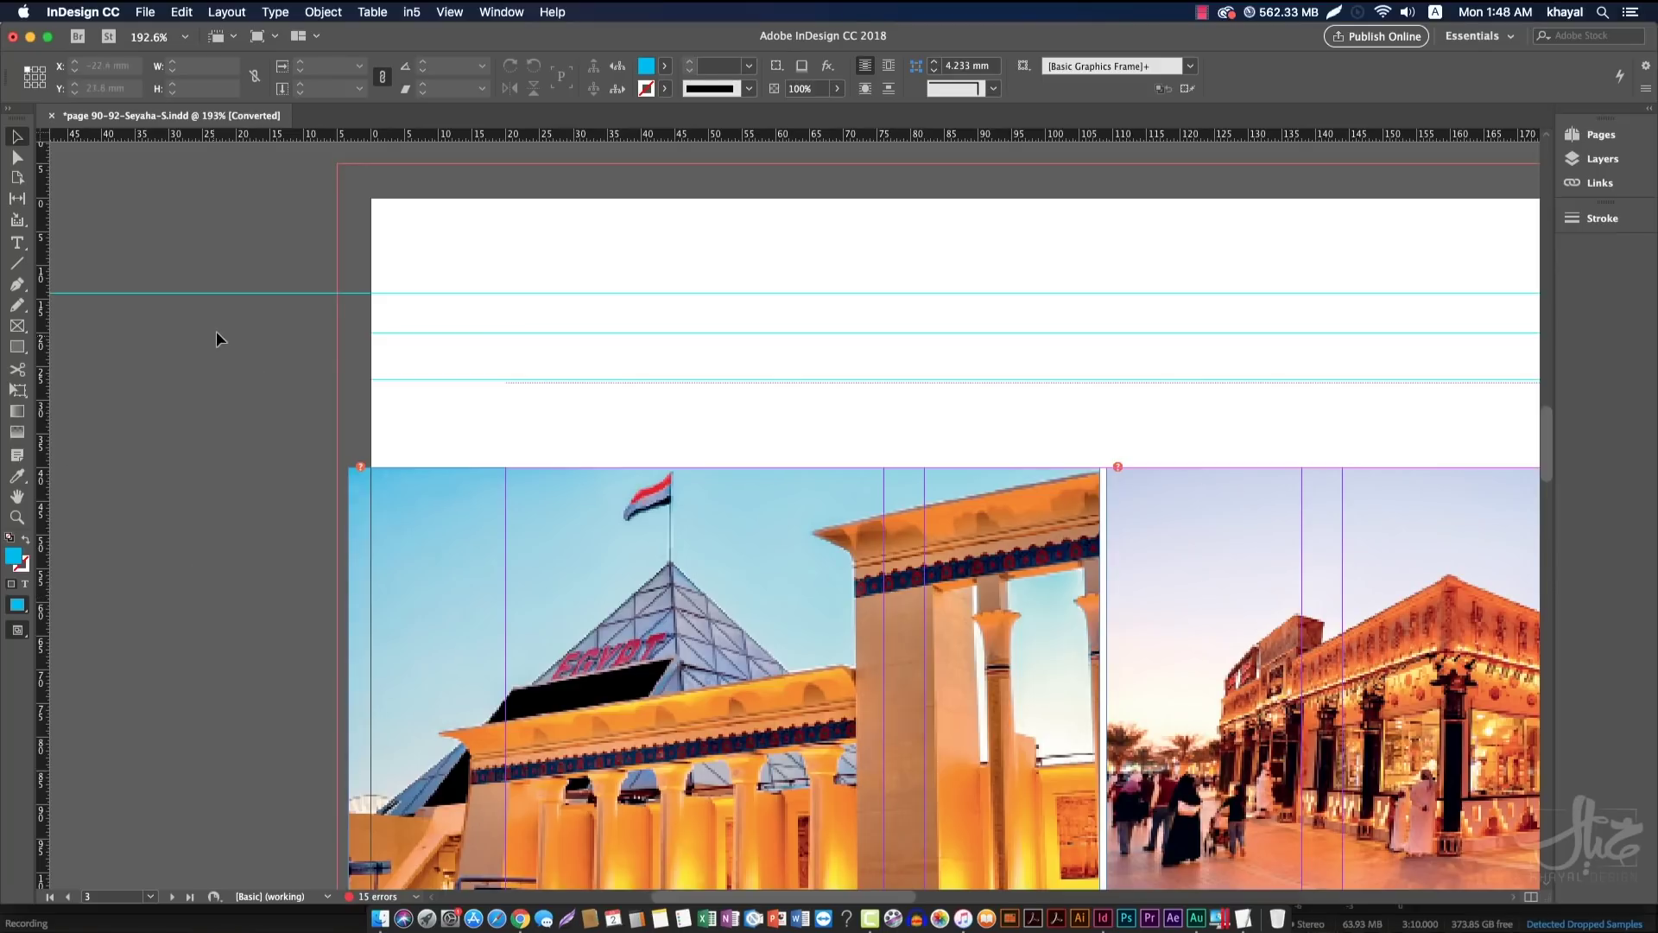
# Add horizontal guides on the left page at about 9.2 mm and 6.6 mm, plus a vertical guide at about 10.8 mm
pyautogui.click(694, 293)
pyautogui.click(549, 273)
pyautogui.moveTo(460, 138); pyautogui.dragTo(561, 259)
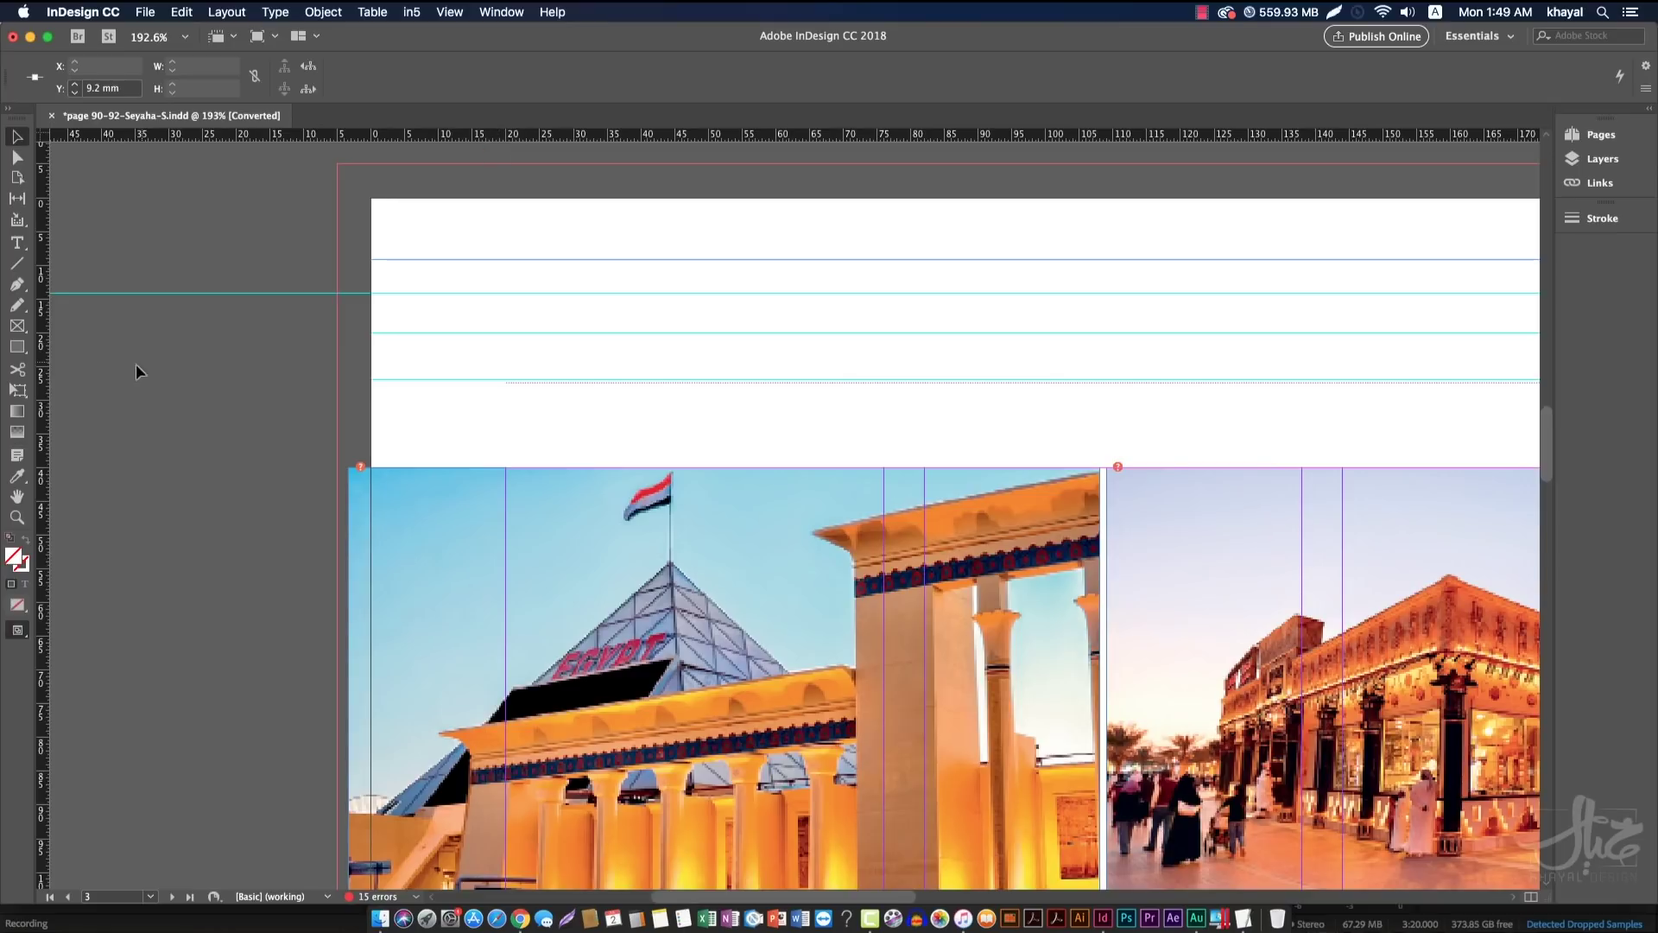
pyautogui.moveTo(41, 424); pyautogui.dragTo(443, 433)
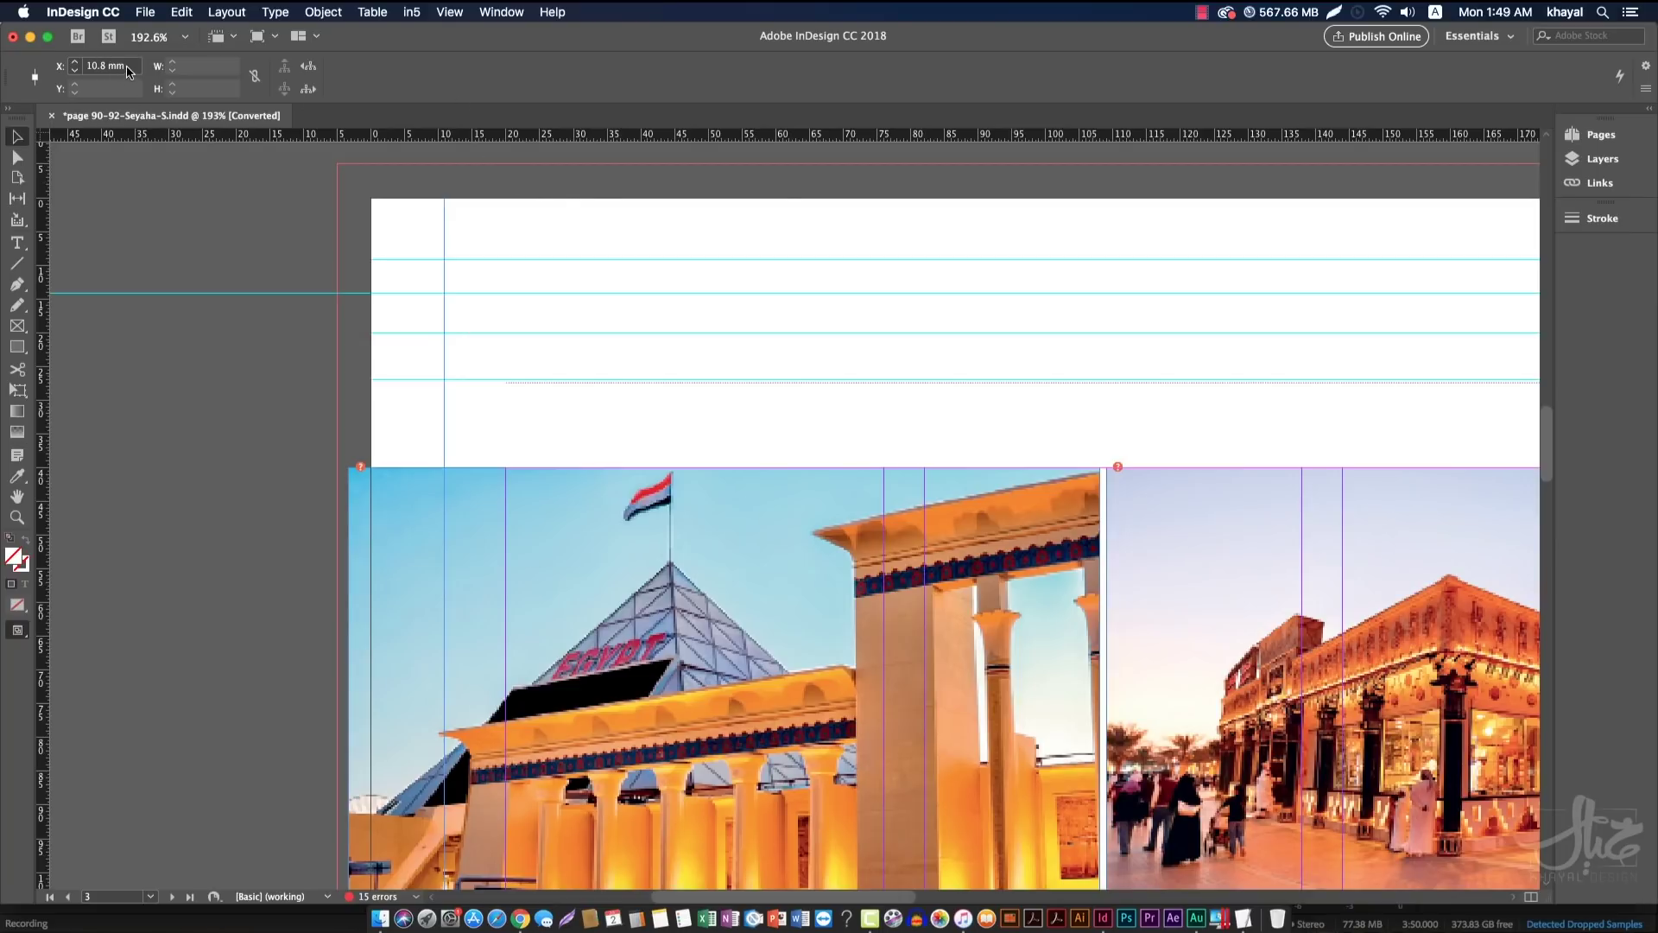
pyautogui.moveTo(493, 148); pyautogui.dragTo(511, 240)
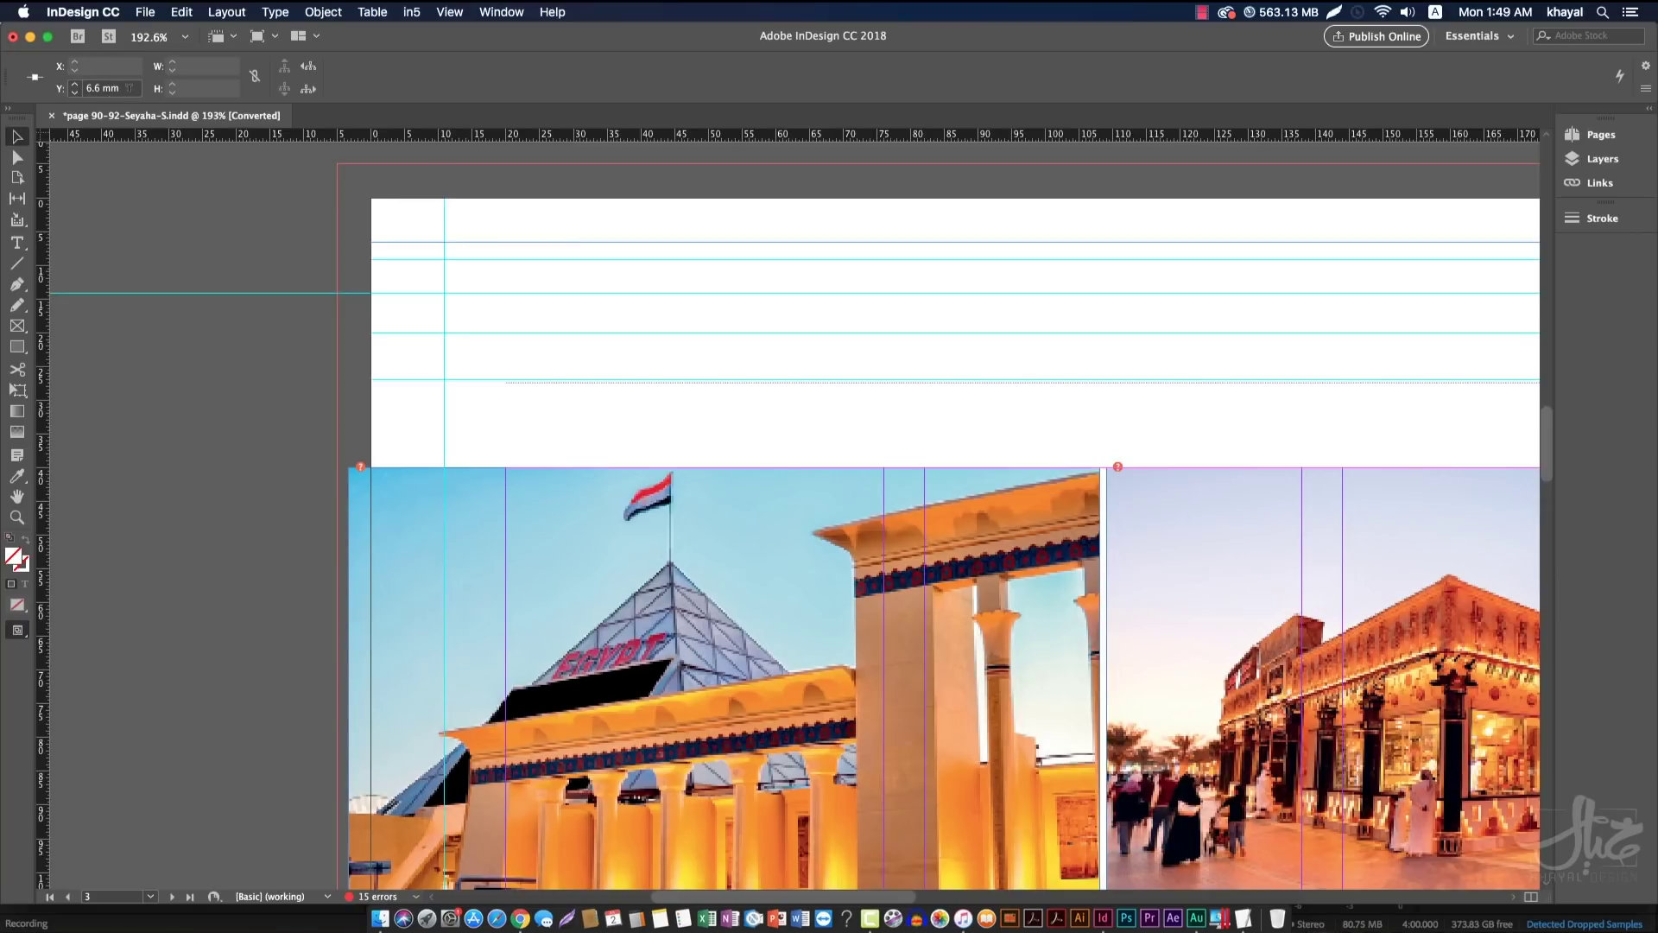
pyautogui.click(128, 88)
# Set the horizontal ruler's units to centimeters and place a vertical guide on the left page at about 0.84 cm
pyautogui.rightClick(397, 140)
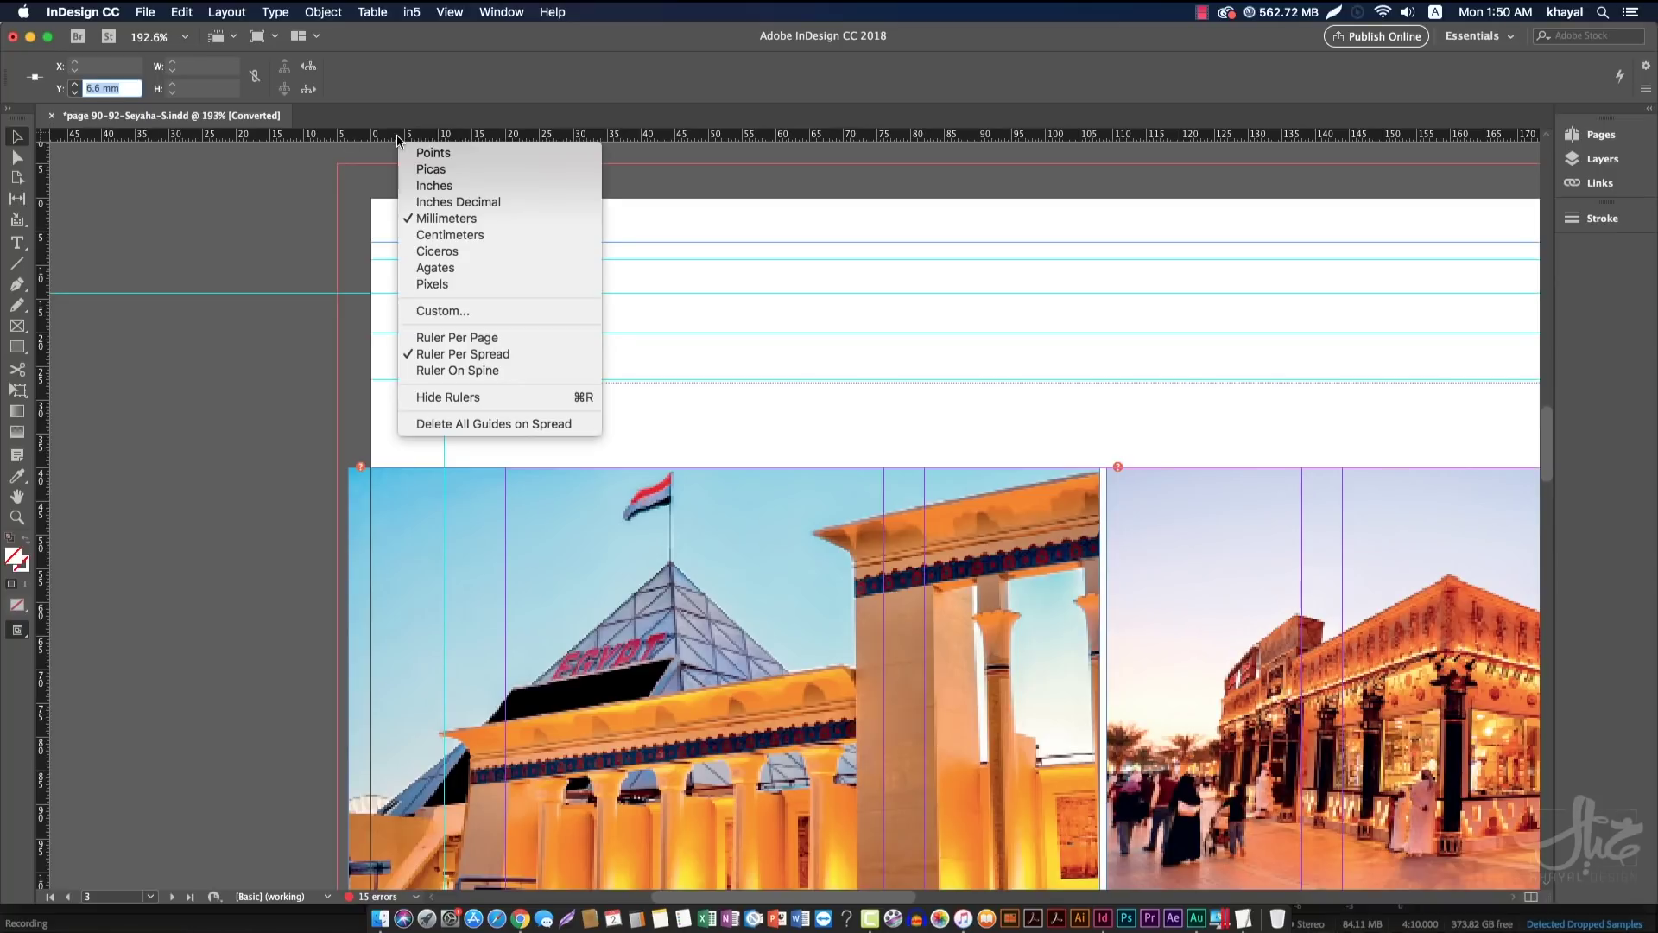
pyautogui.click(454, 234)
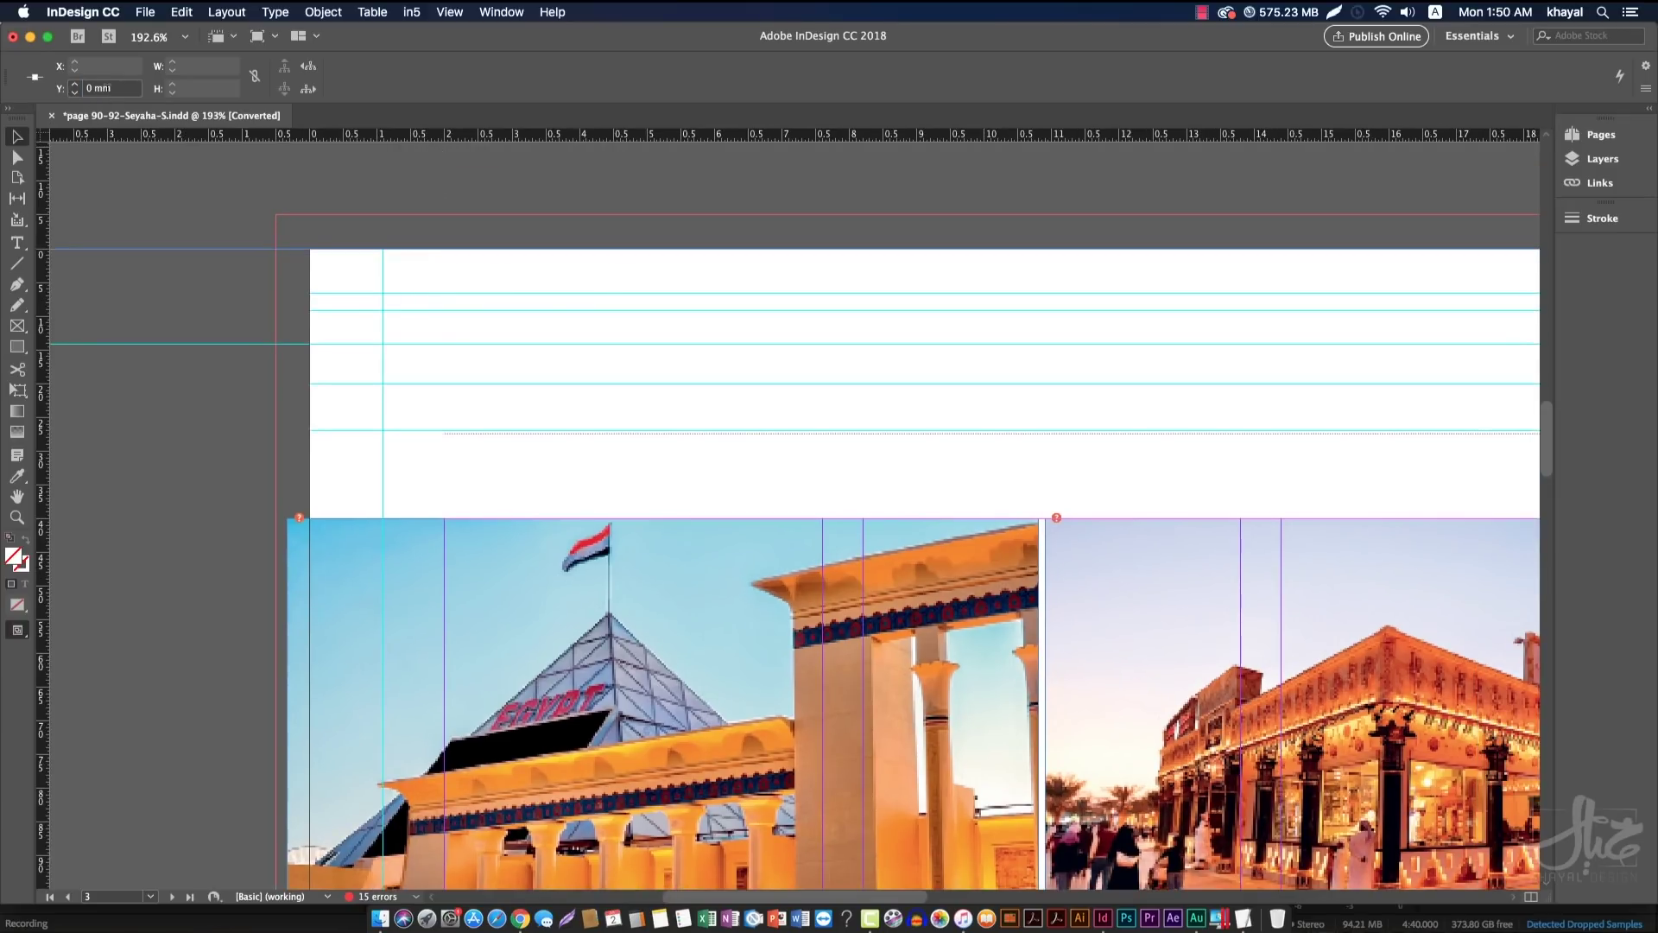
pyautogui.click(87, 88)
pyautogui.moveTo(40, 287); pyautogui.dragTo(365, 321)
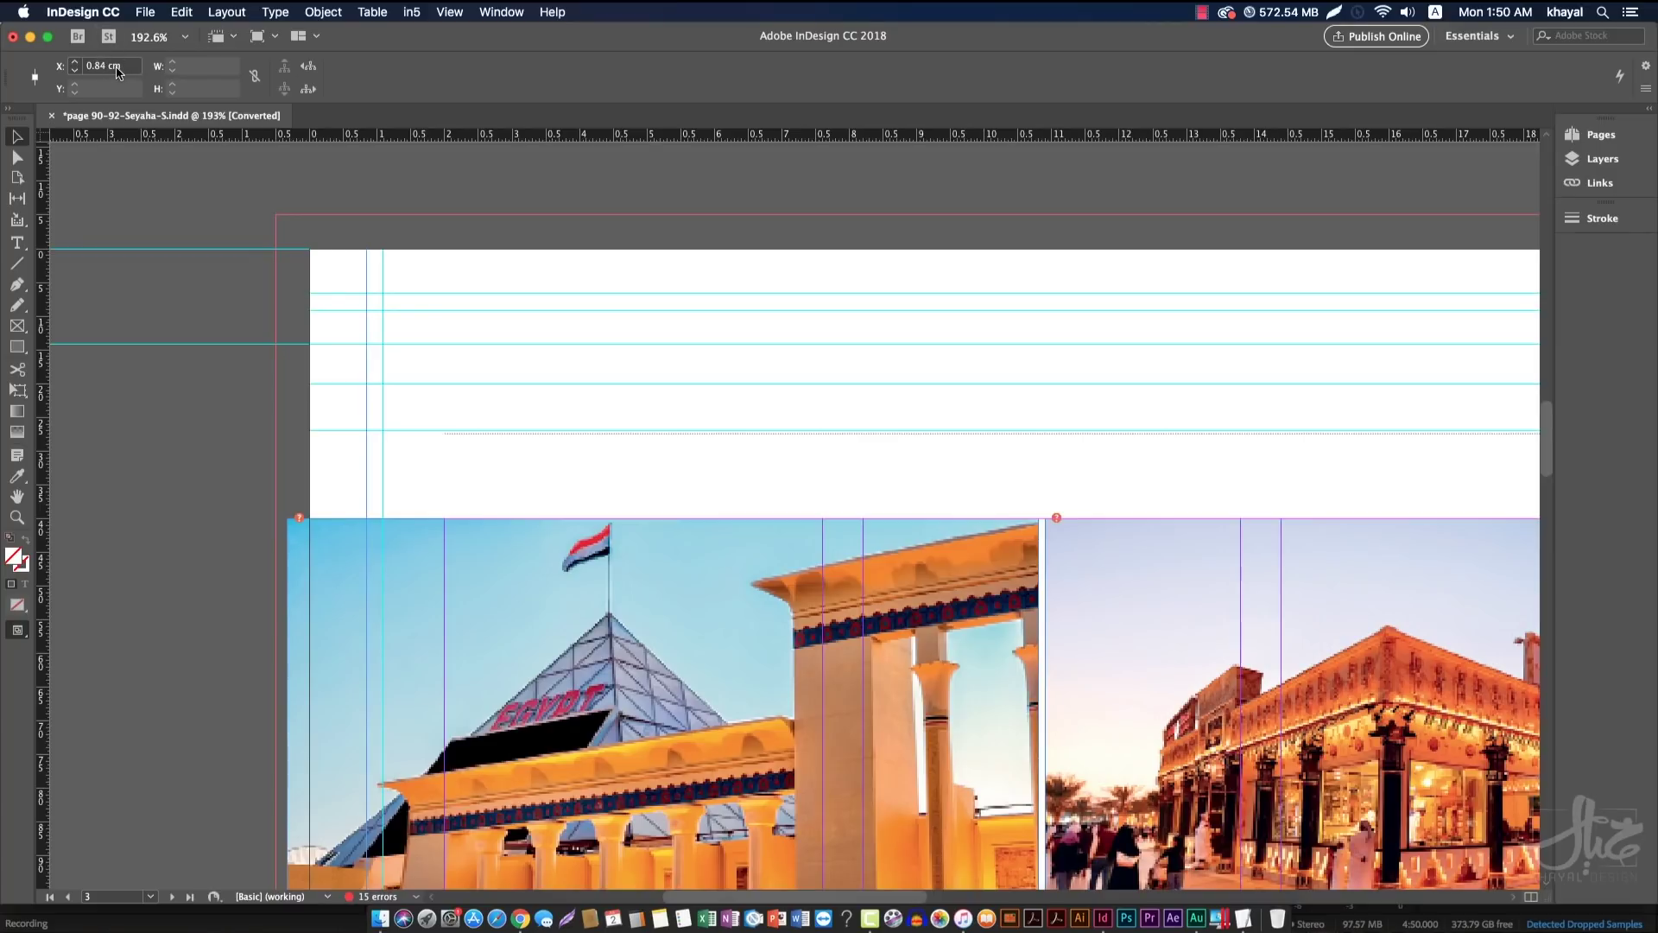
# Set the vertical ruler's units to centimeters
pyautogui.rightClick(386, 137)
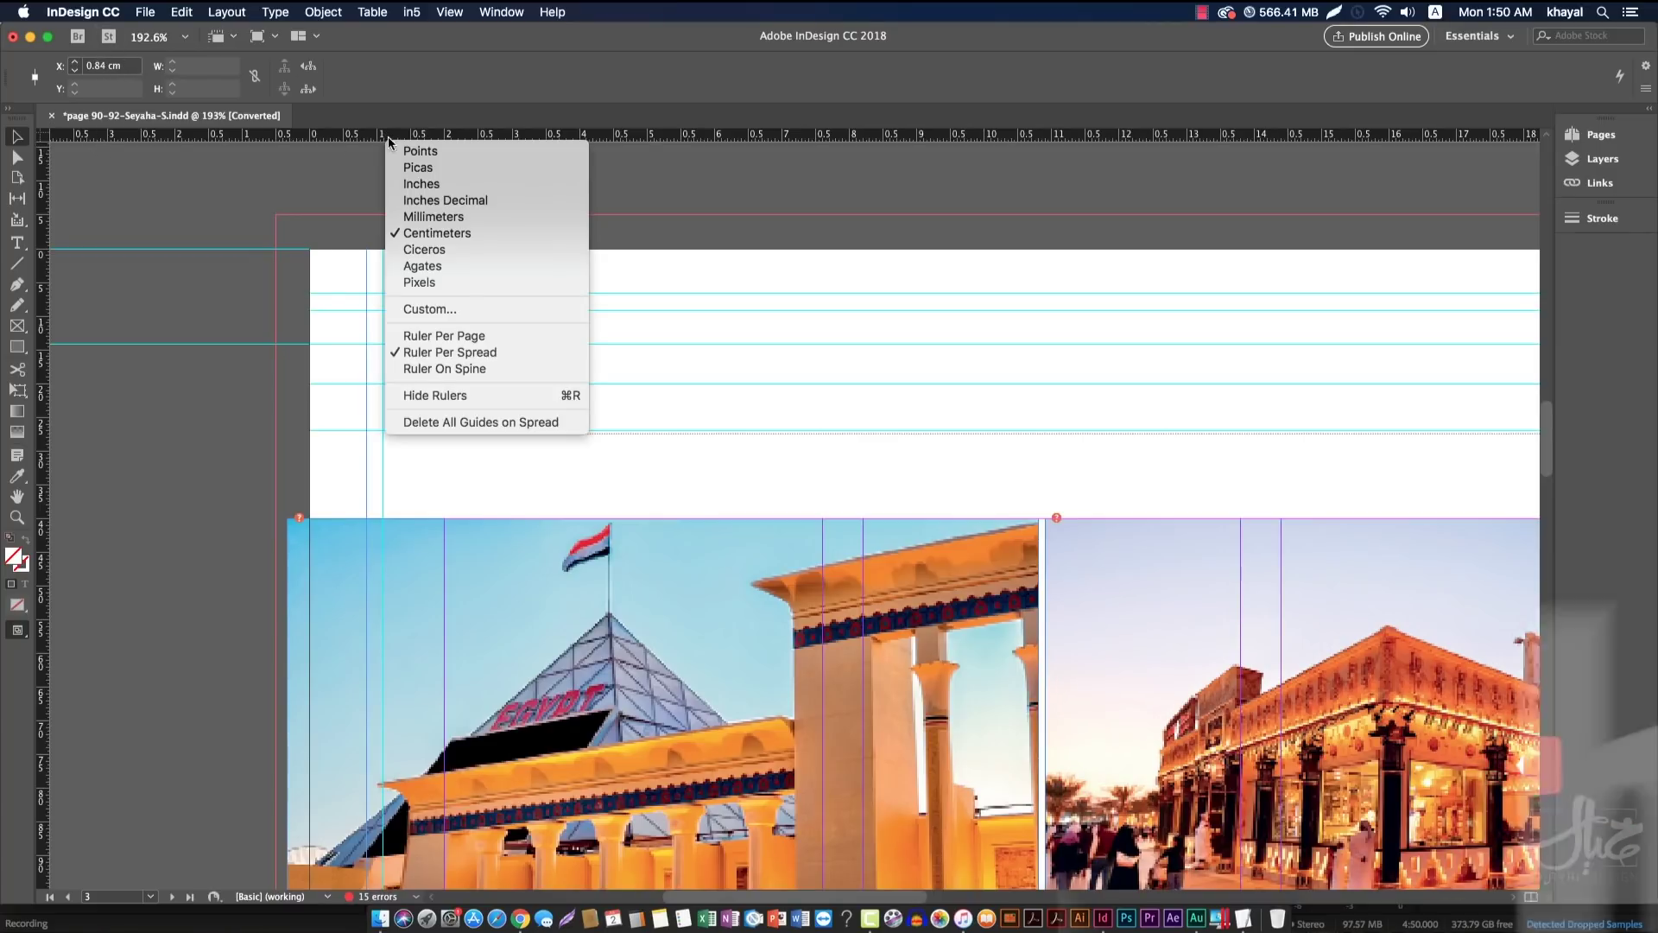
pyautogui.rightClick(44, 293)
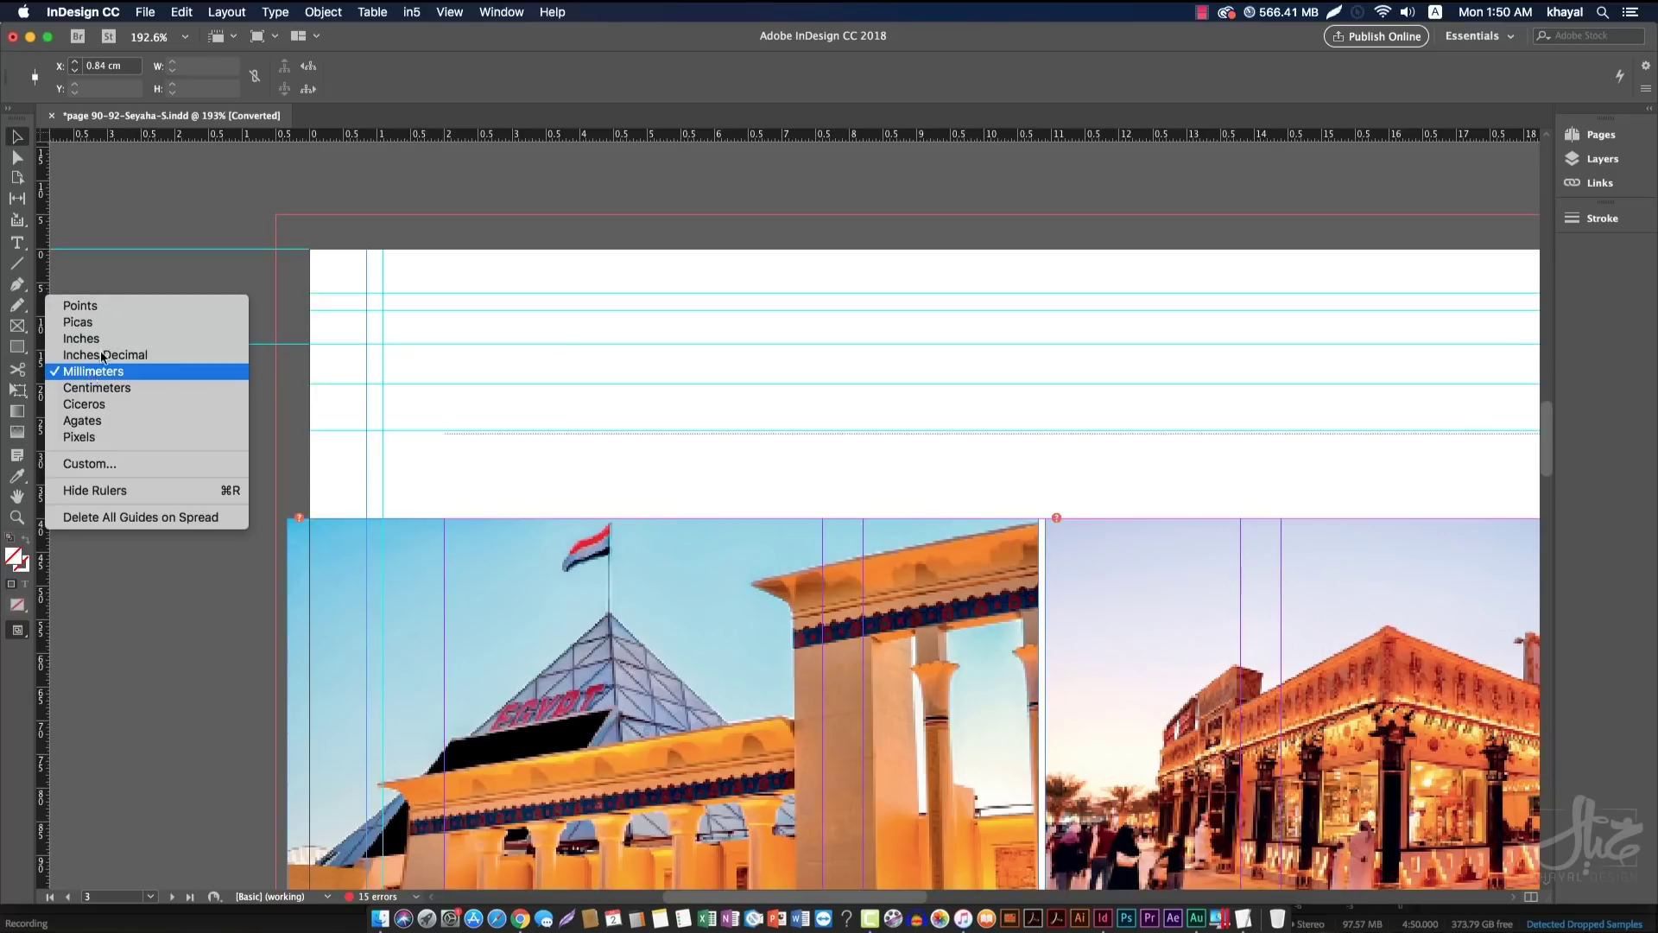
pyautogui.click(456, 114)
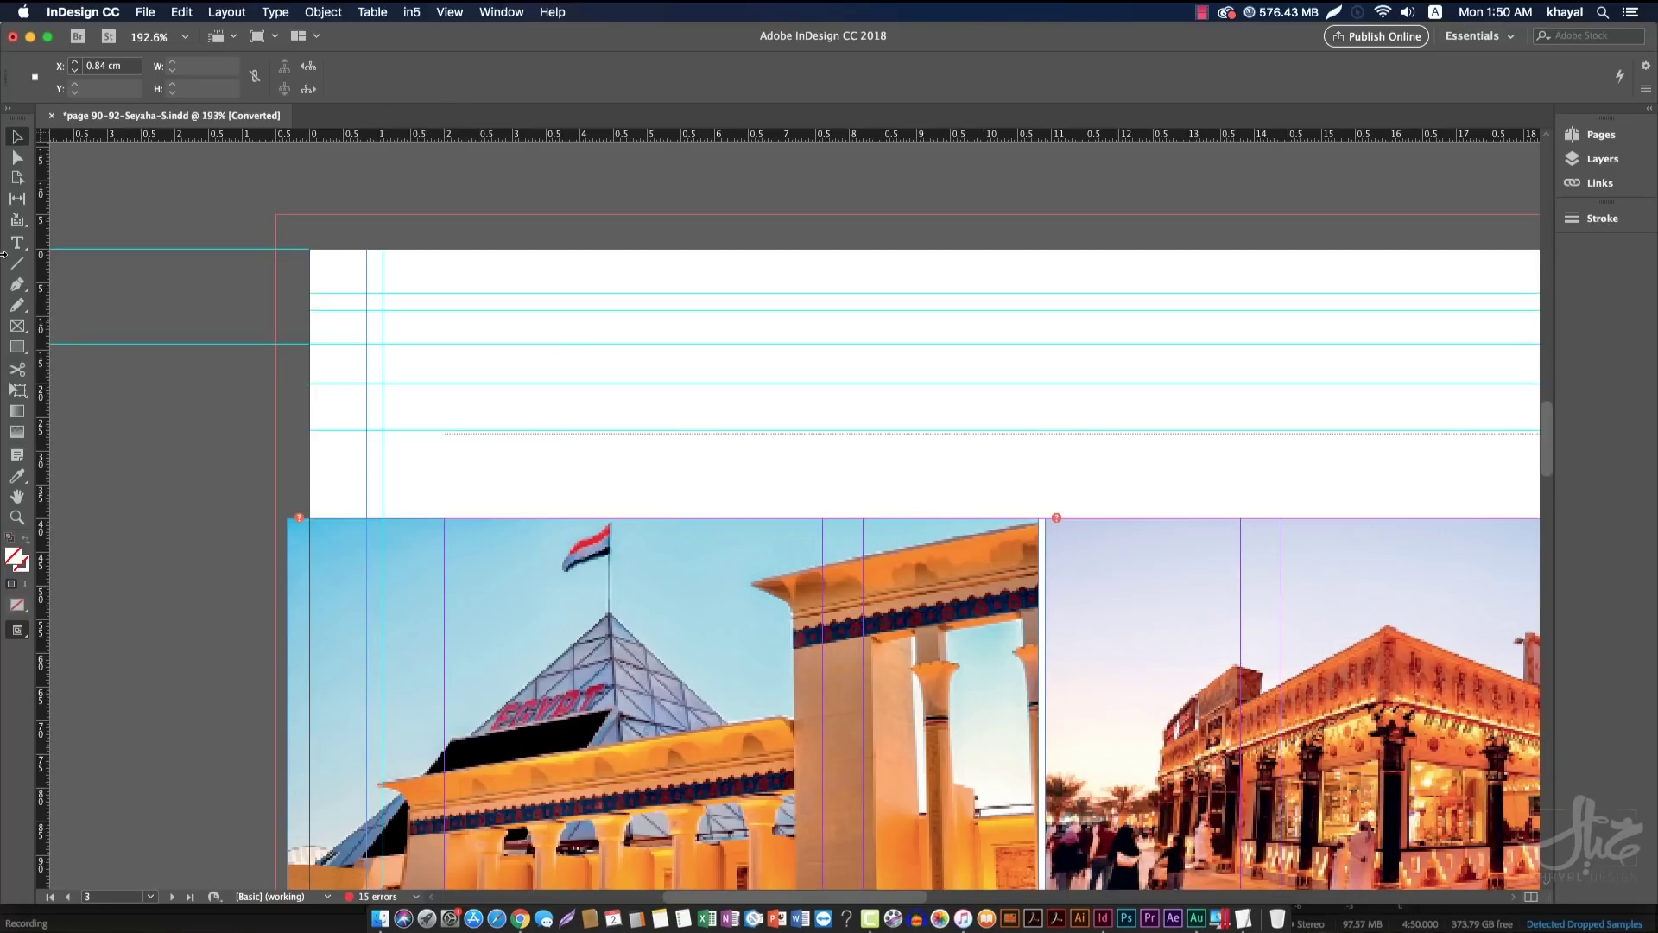
pyautogui.rightClick(42, 302)
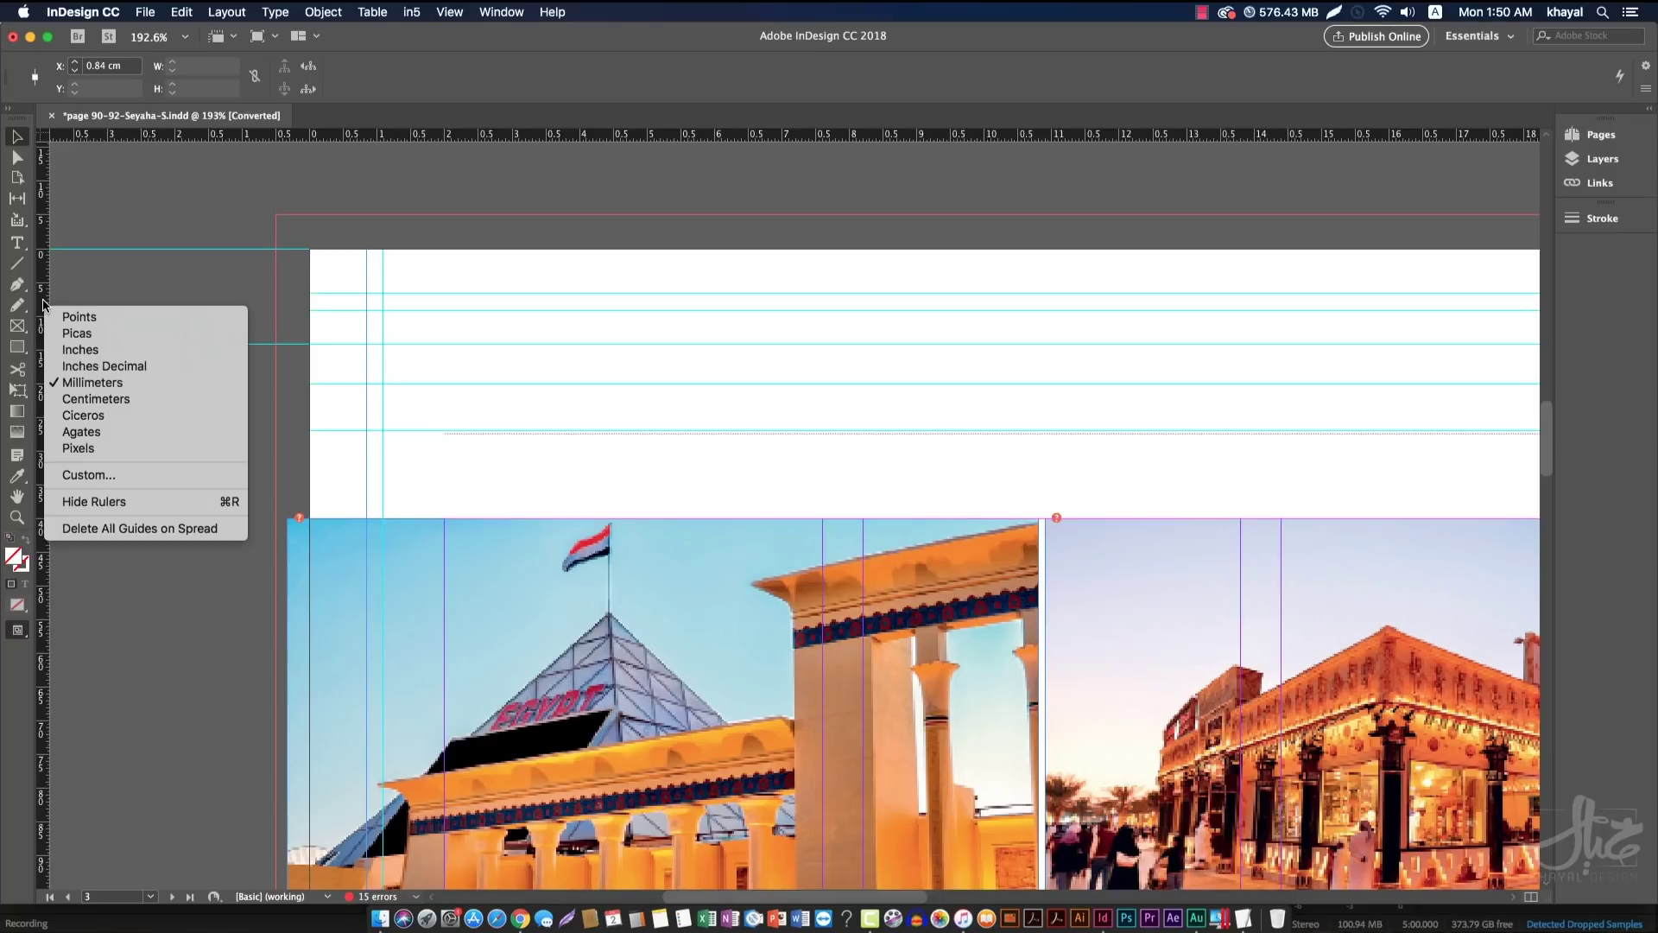
pyautogui.click(103, 398)
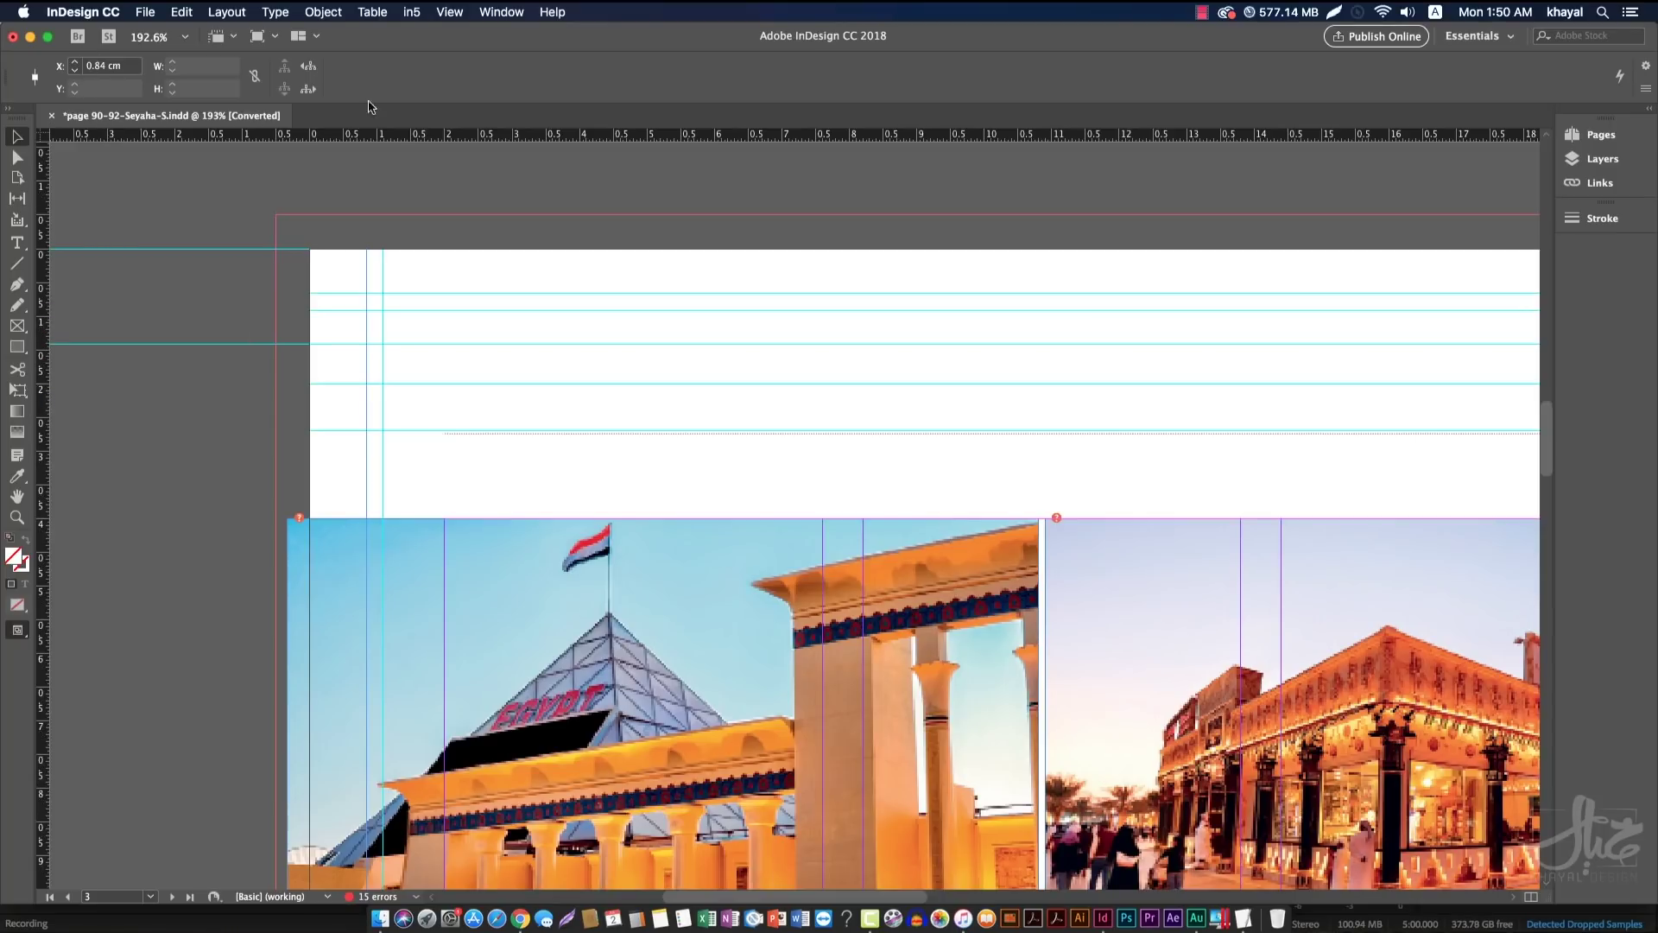
# Place a horizontal guide on the left page and set its vertical position to 5 cm
pyautogui.moveTo(436, 136); pyautogui.dragTo(438, 481)
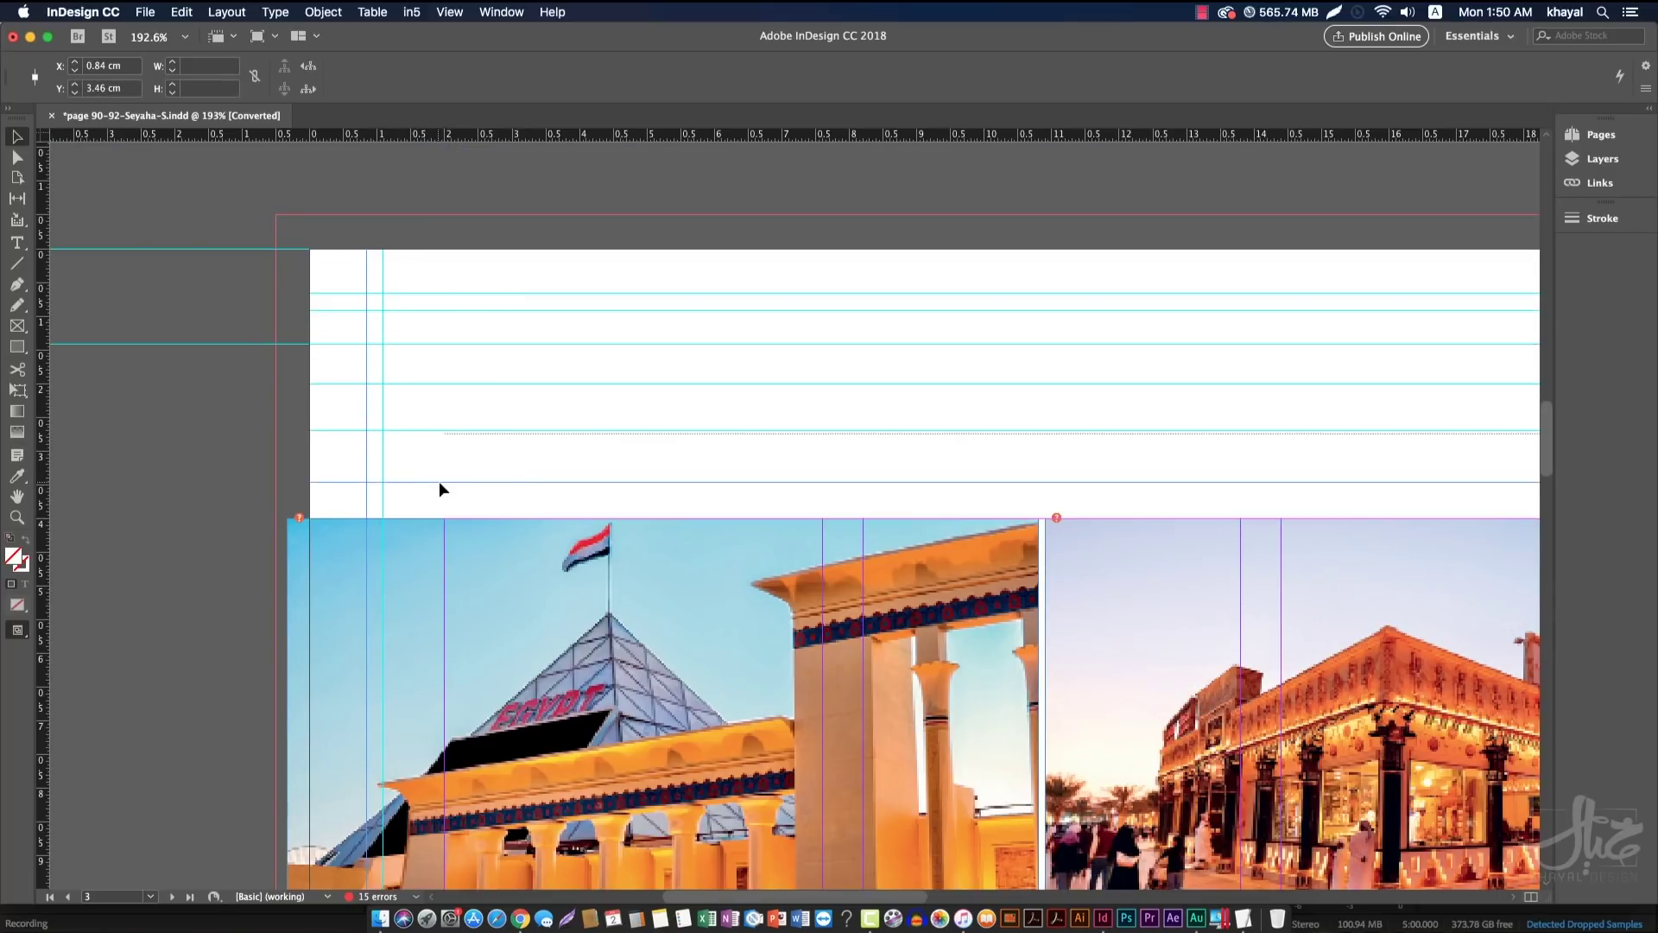
pyautogui.doubleClick(89, 87)
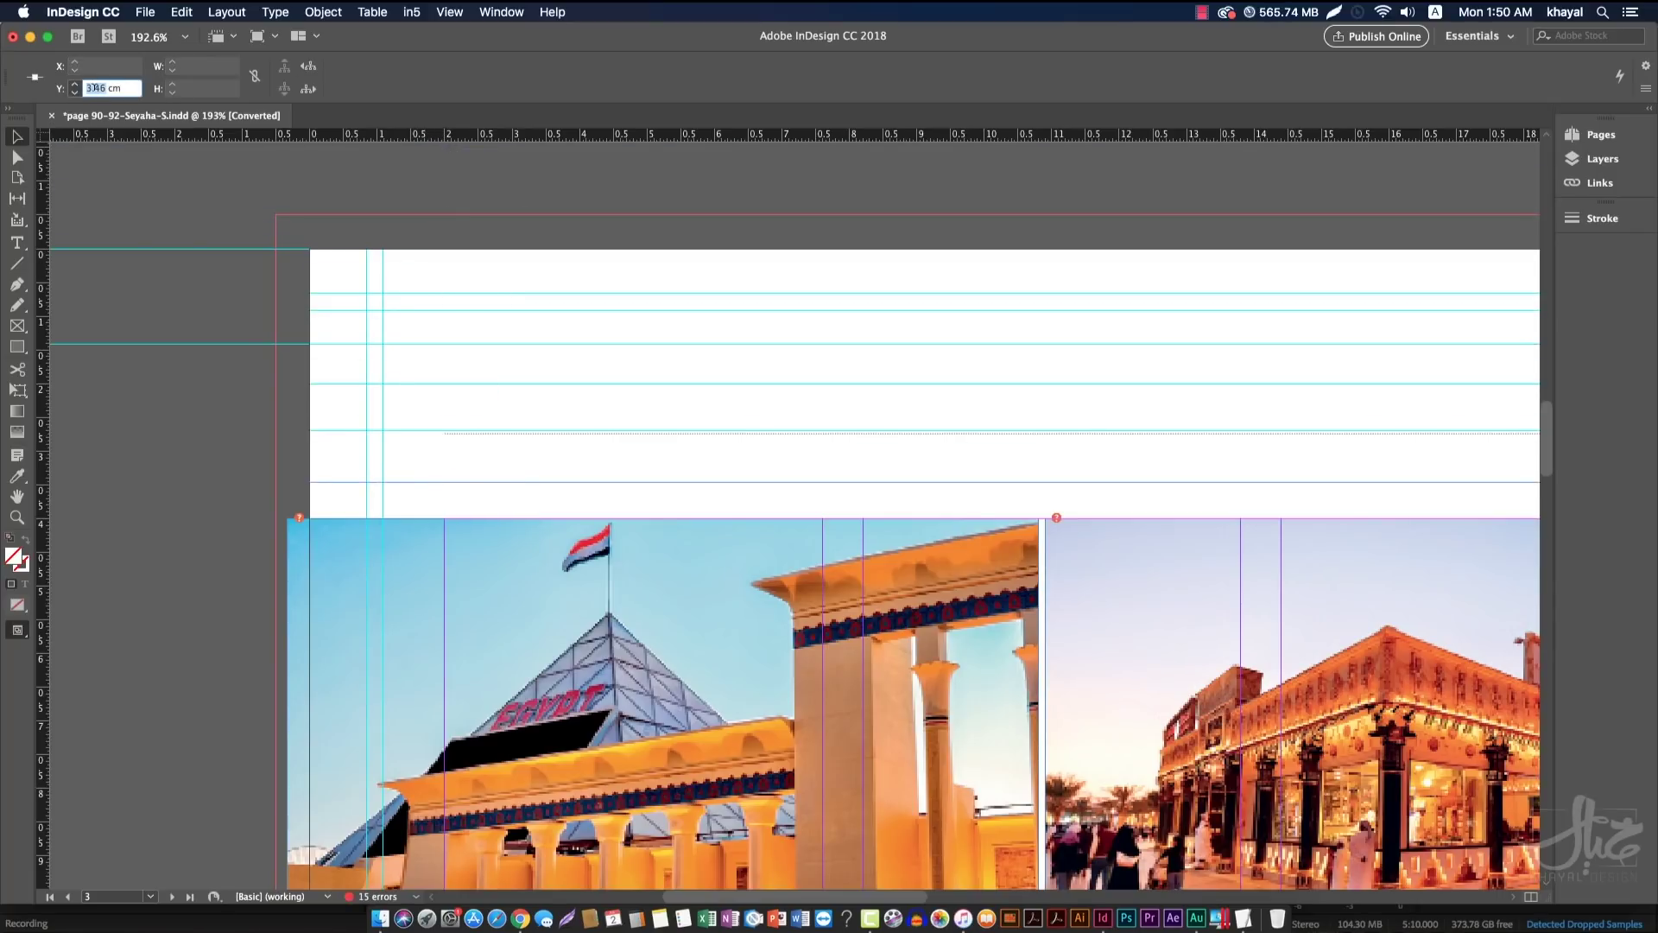
pyautogui.write('5')
pyautogui.press('Return')
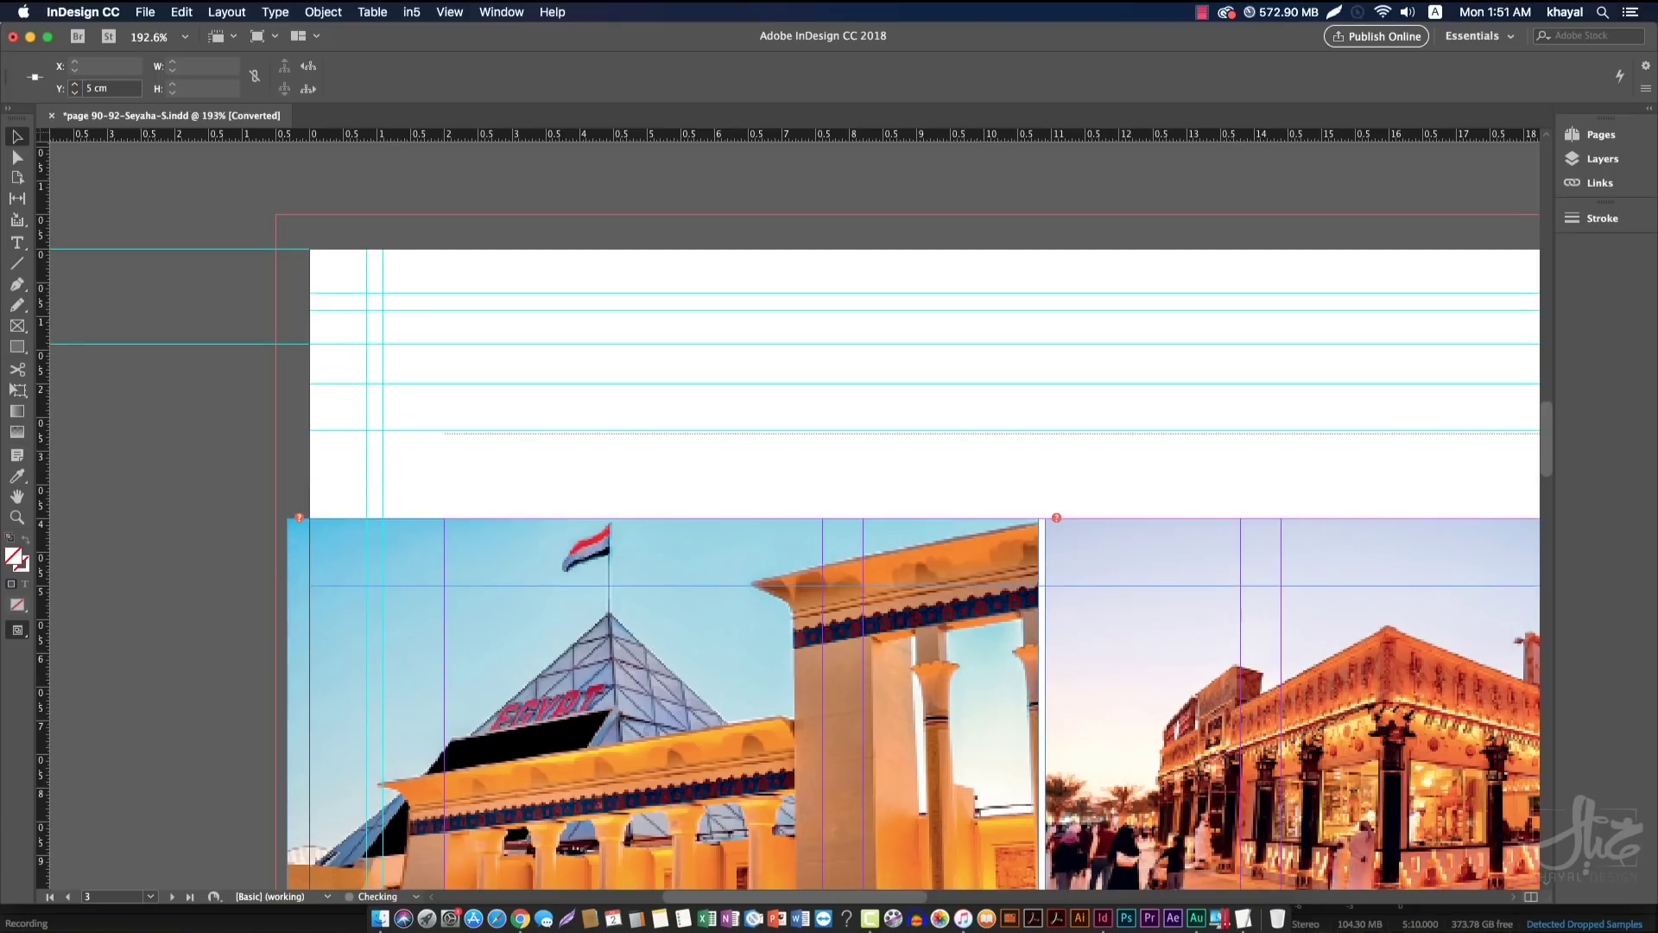
# Delete all guides crossing the blank area above the photos, including the two vertical ones, but keep the 5 cm guide
pyautogui.moveTo(228, 221); pyautogui.dragTo(397, 473)
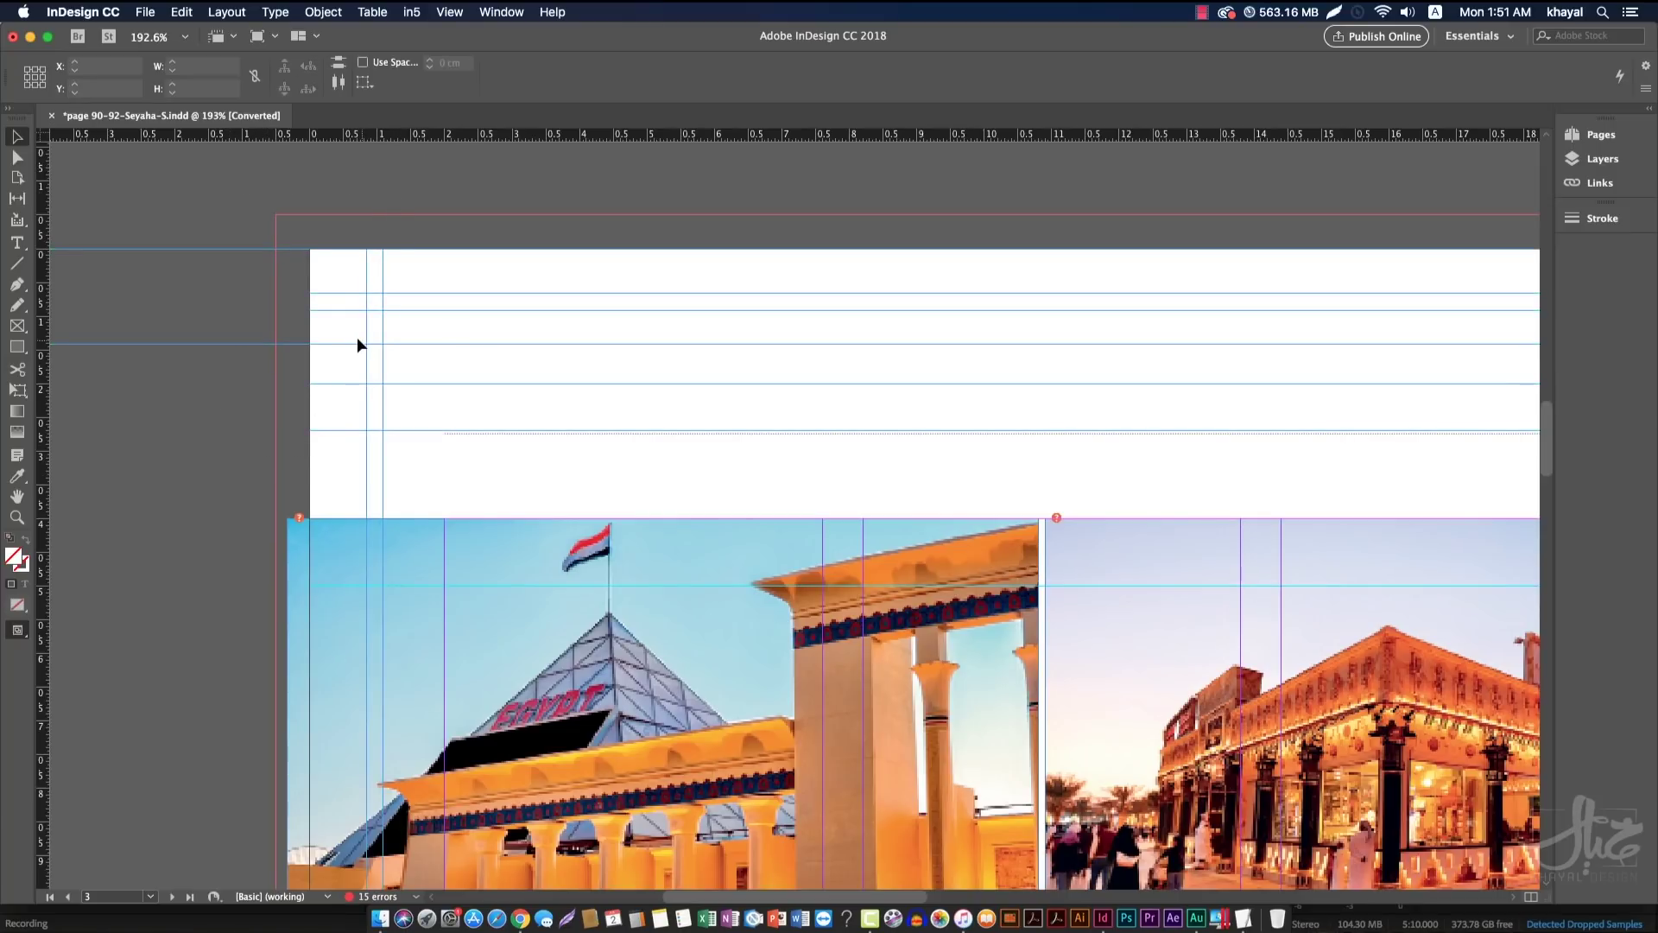
pyautogui.click(226, 212)
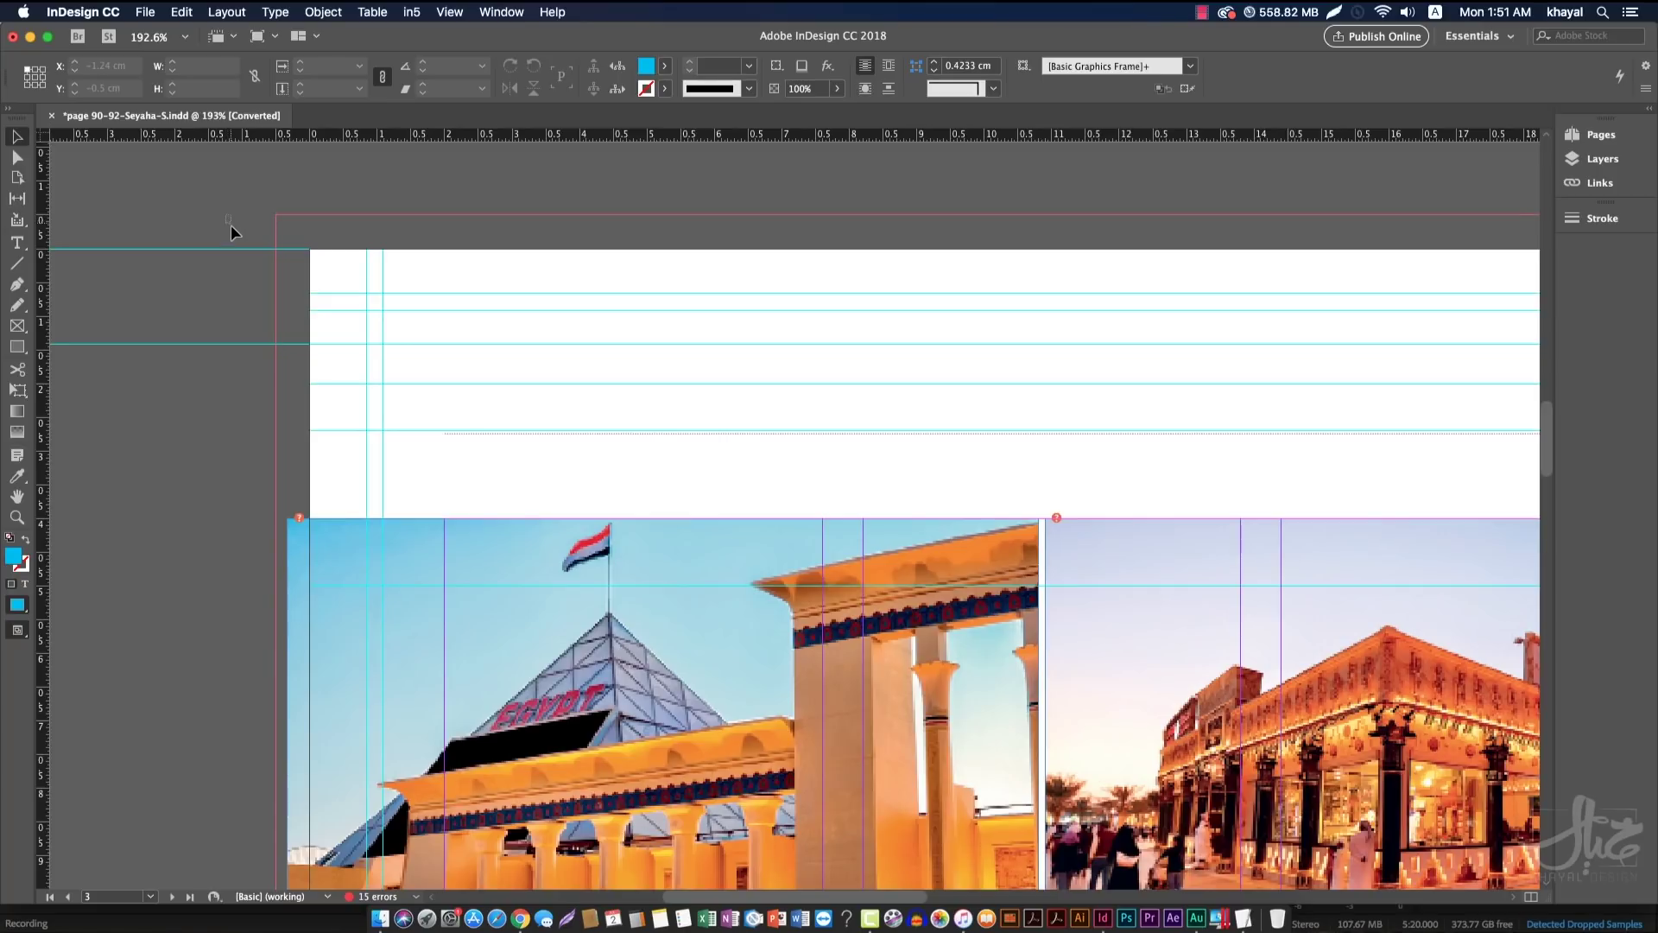
pyautogui.moveTo(268, 277); pyautogui.dragTo(413, 465)
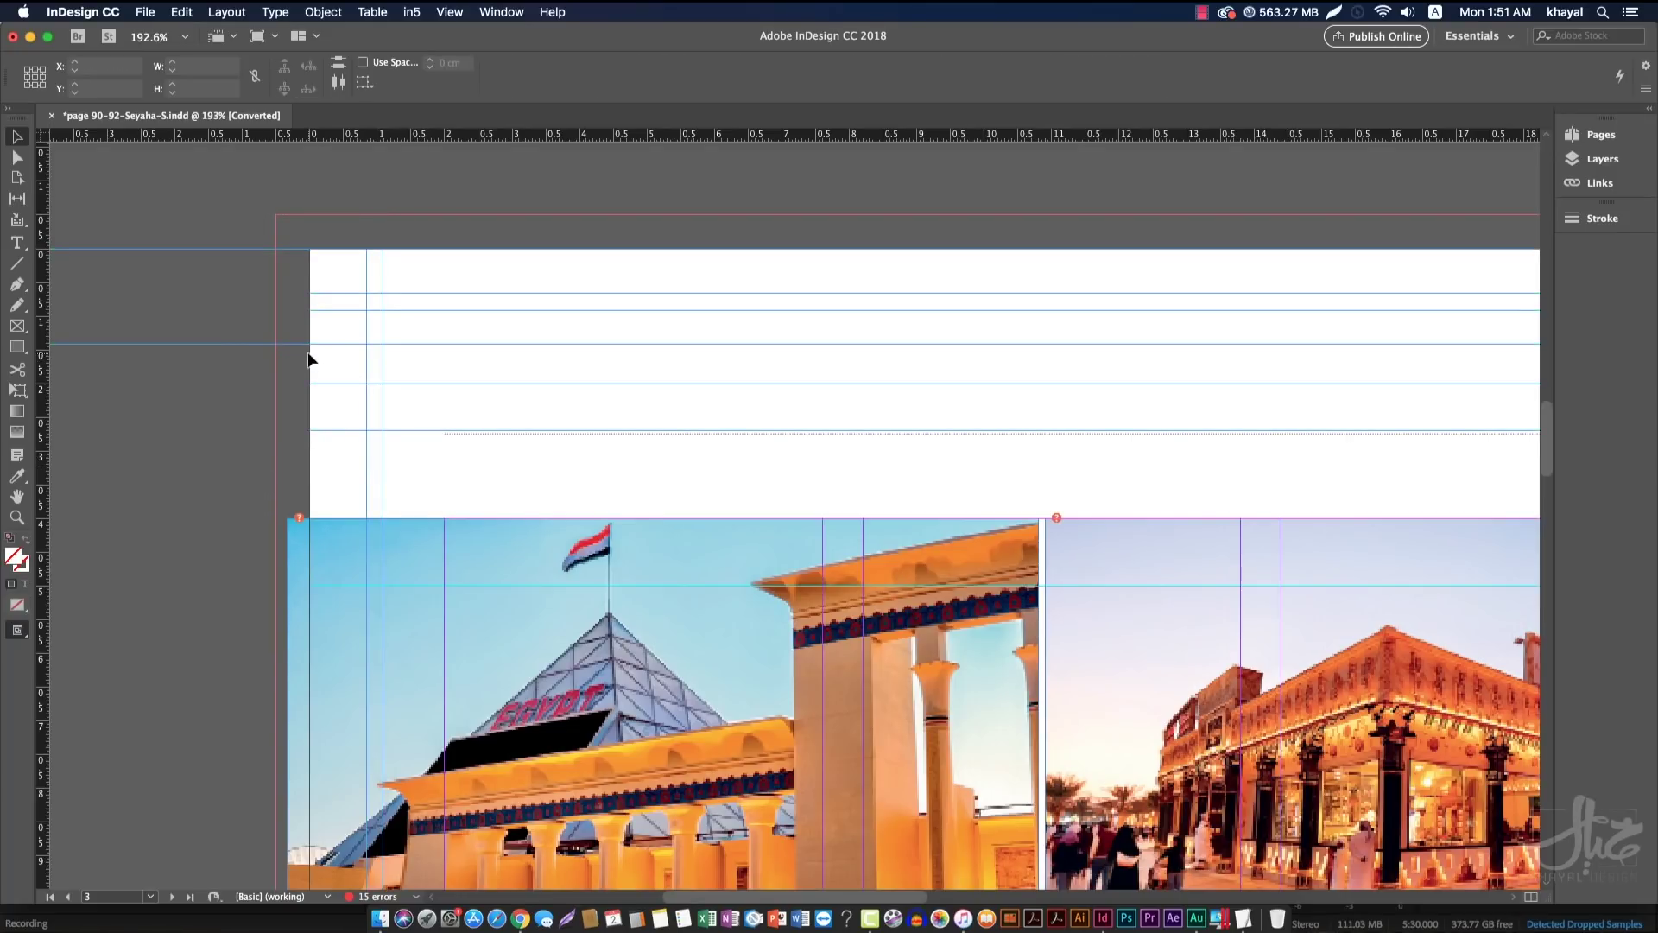
pyautogui.press('Delete')
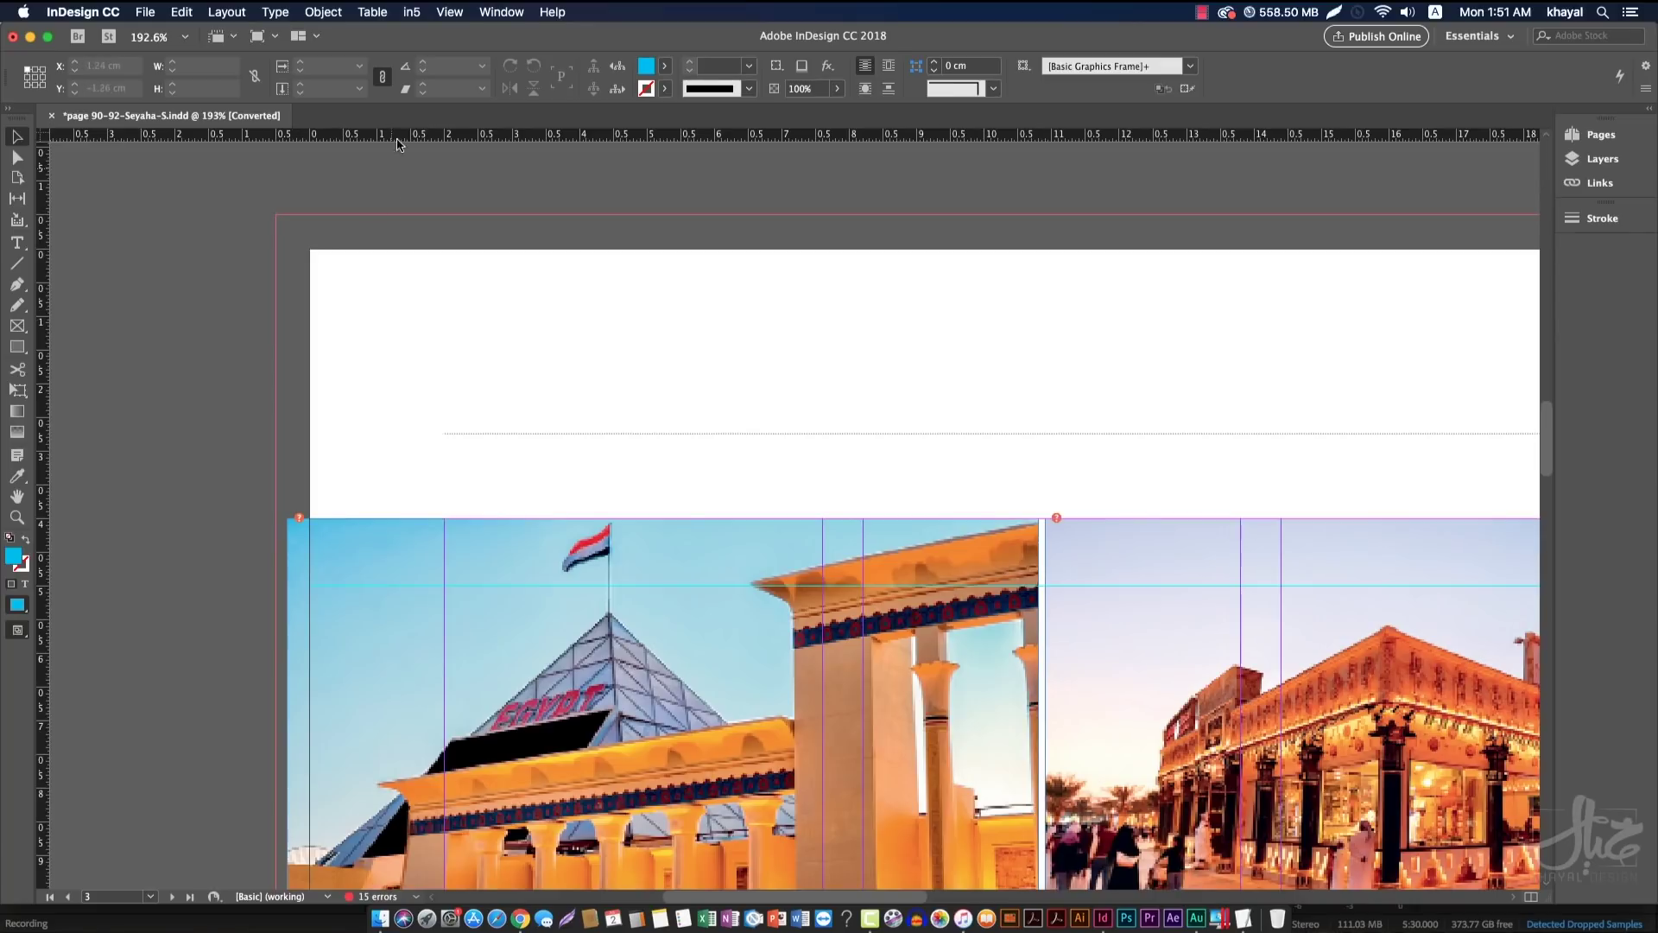
# Add another horizontal guide near the left page's upper edge and set its vertical position to 5 cm
pyautogui.moveTo(401, 136); pyautogui.dragTo(399, 272)
pyautogui.click(315, 395)
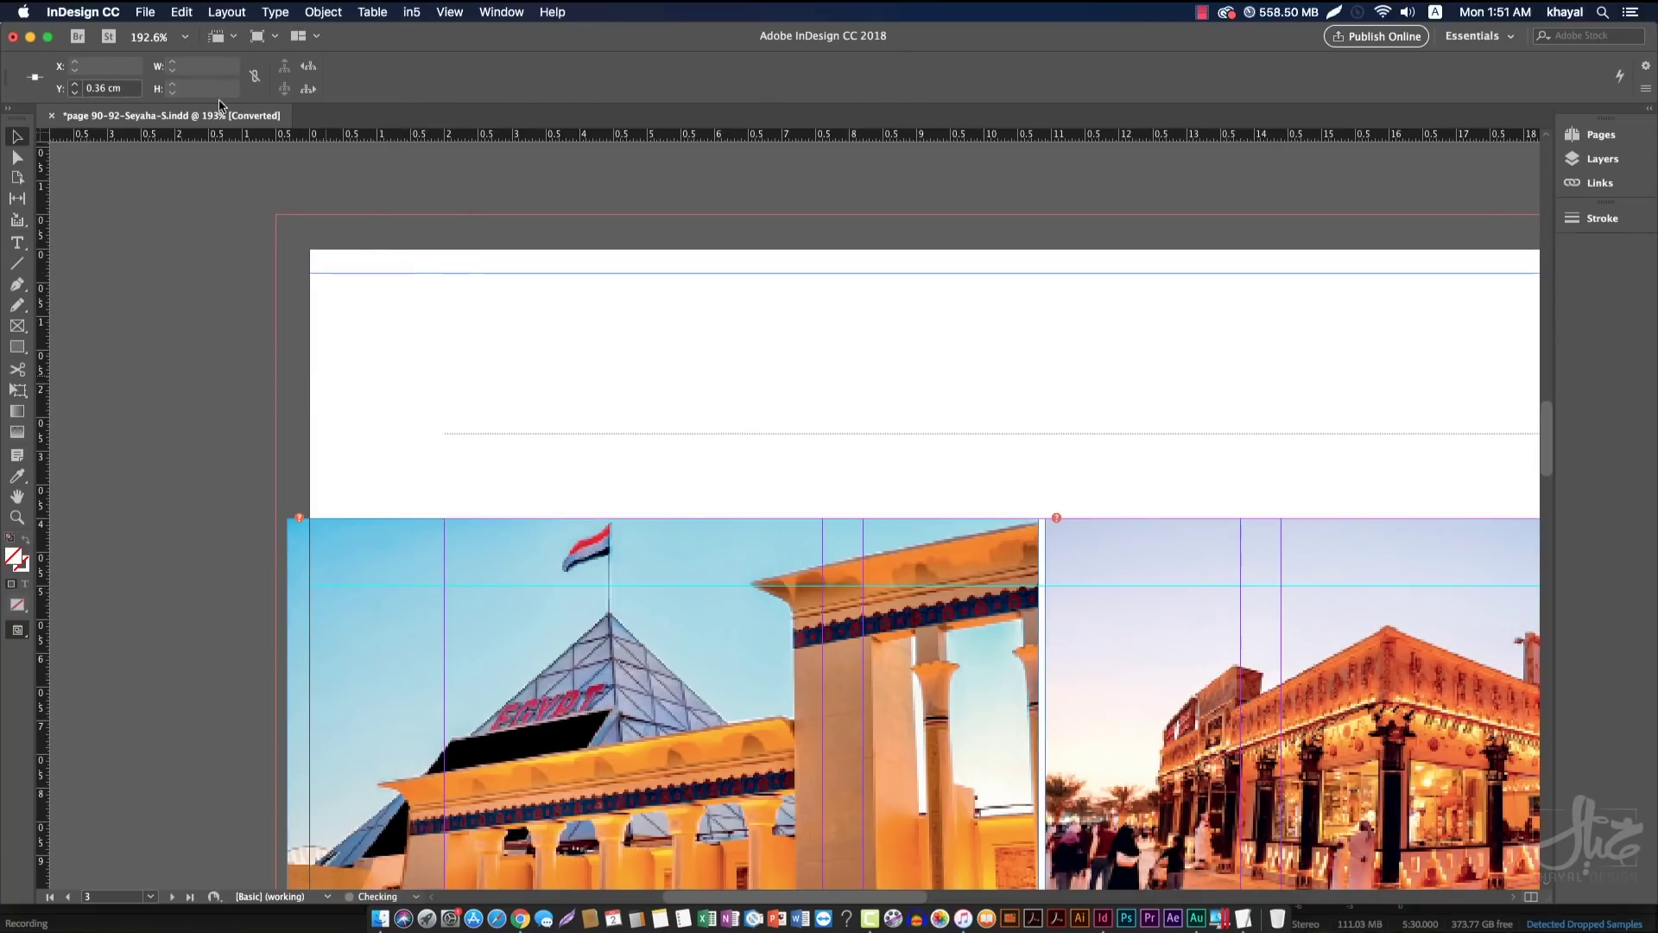
pyautogui.click(95, 89)
pyautogui.write('5')
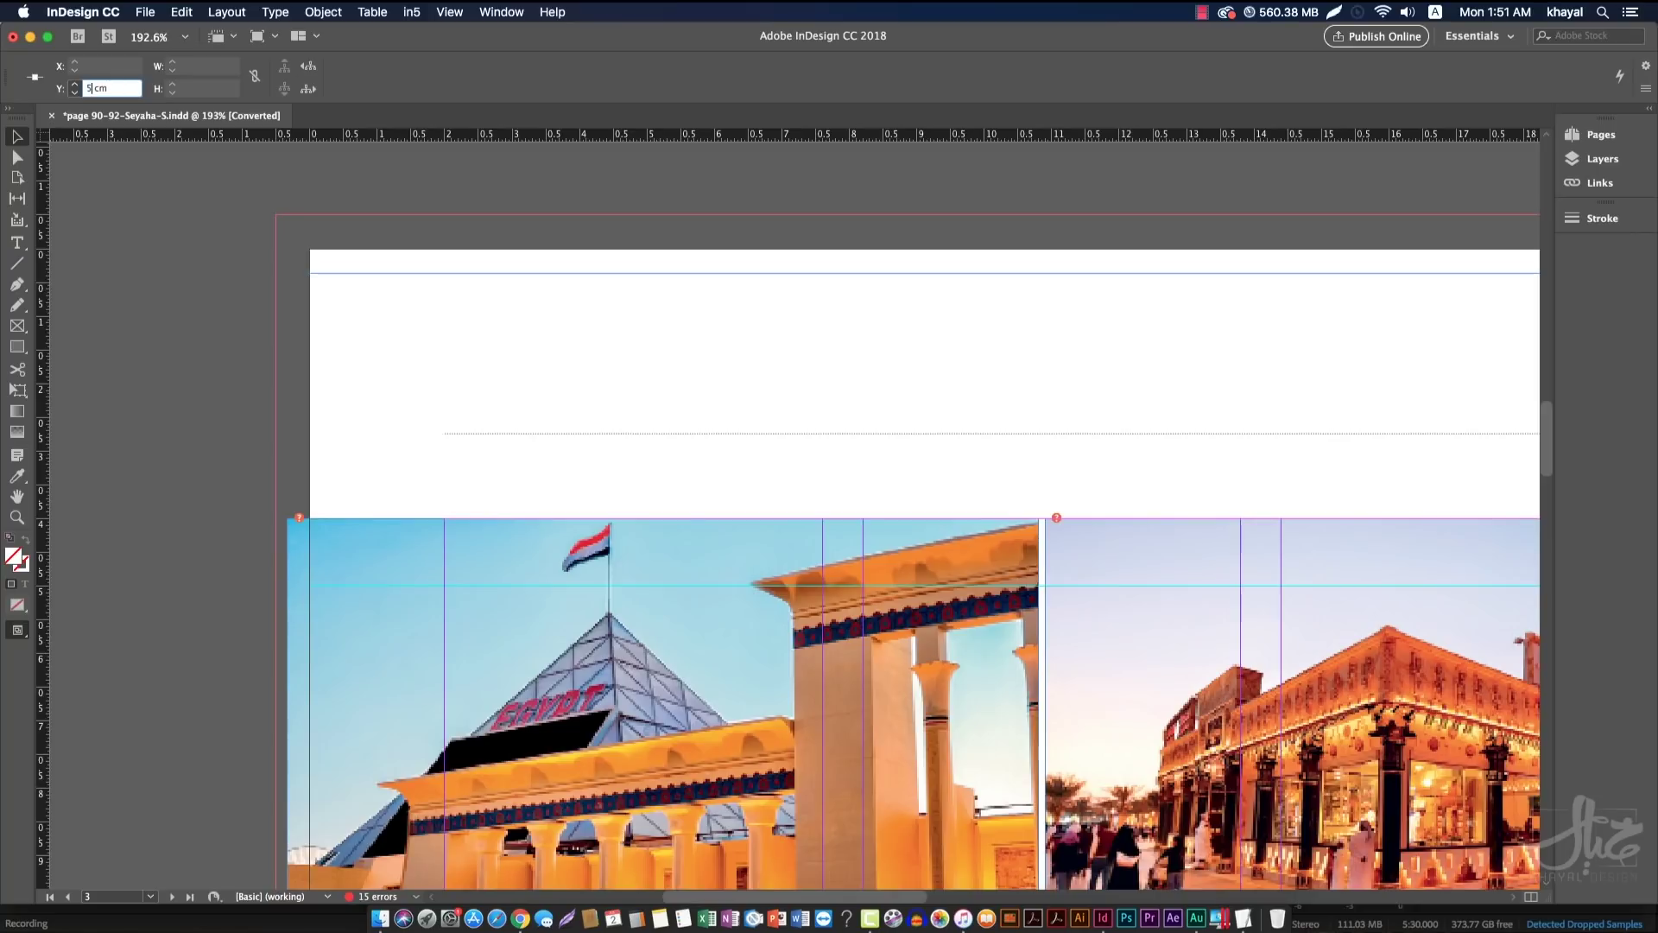
pyautogui.press('Return')
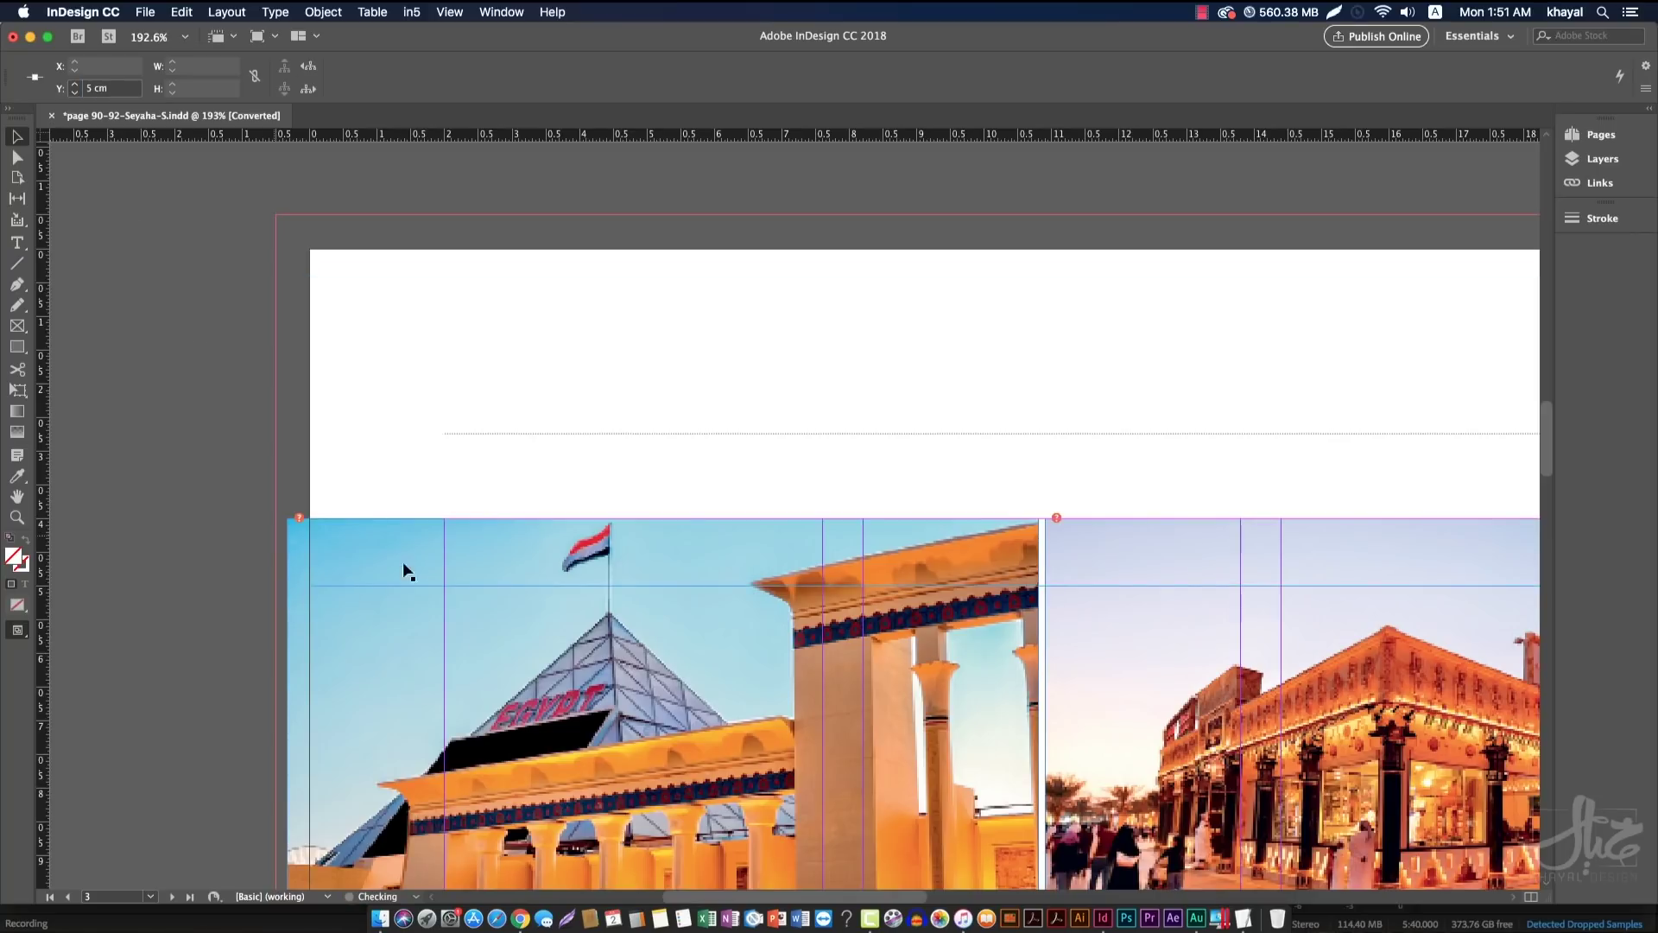
# Try moving a 5 cm guide up into the blank area above the photos, and undo the move
pyautogui.moveTo(393, 588); pyautogui.dragTo(397, 447)
pyautogui.press('super+z')
pyautogui.moveTo(479, 283); pyautogui.dragTo(481, 288)
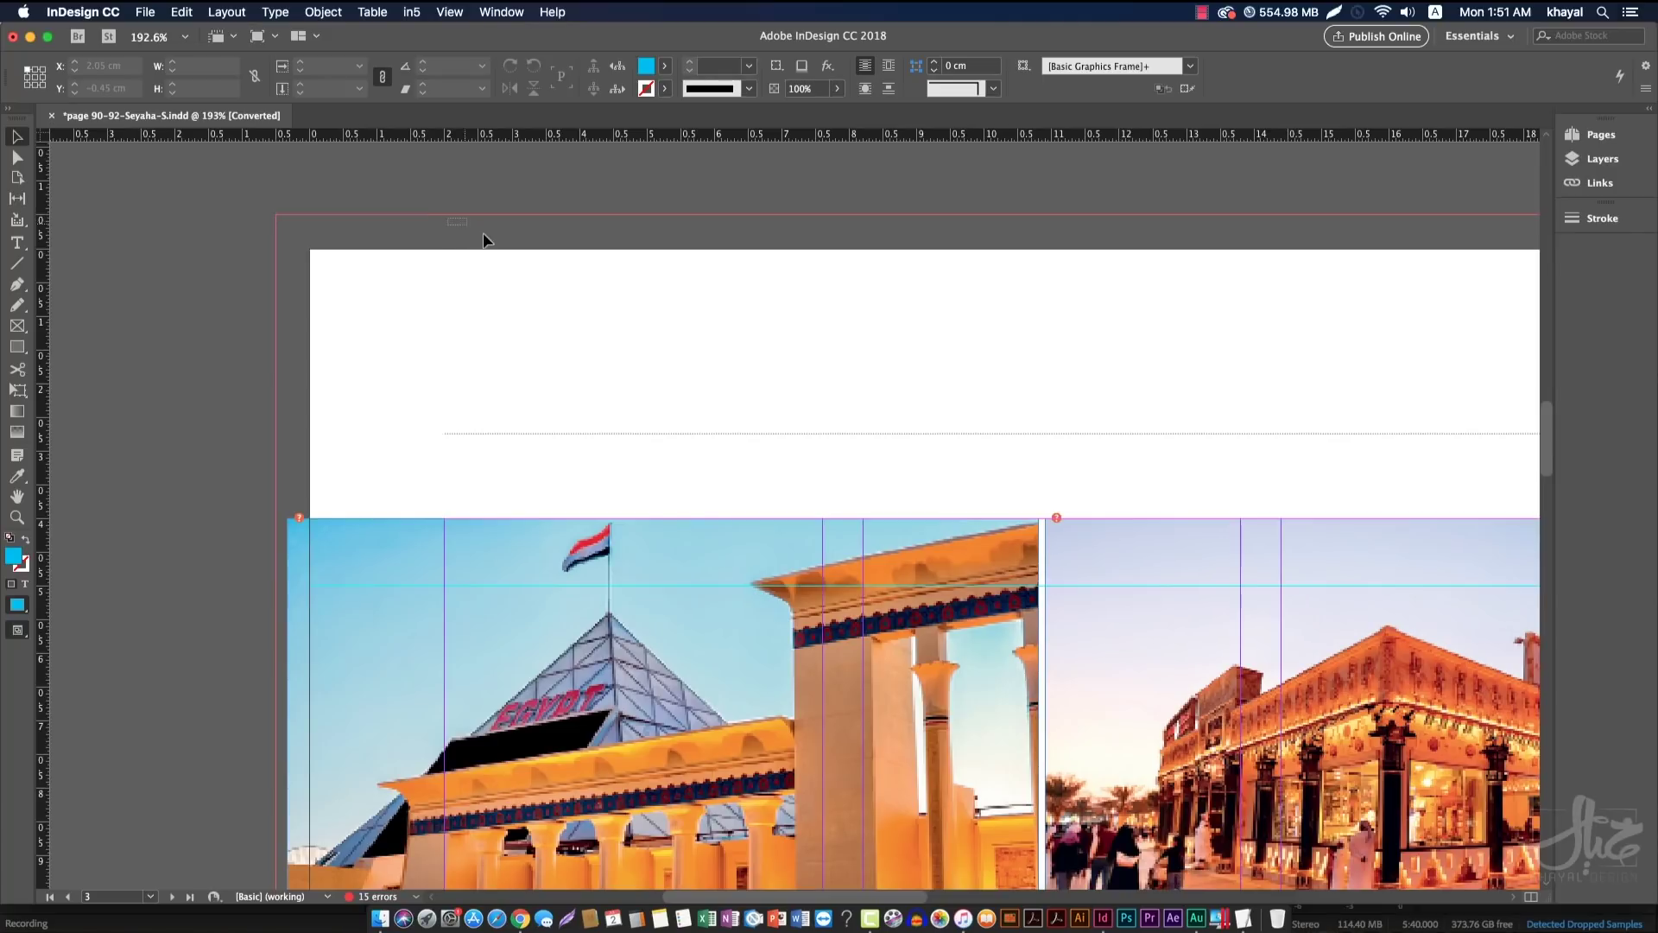
pyautogui.moveTo(312, 251); pyautogui.dragTo(388, 409)
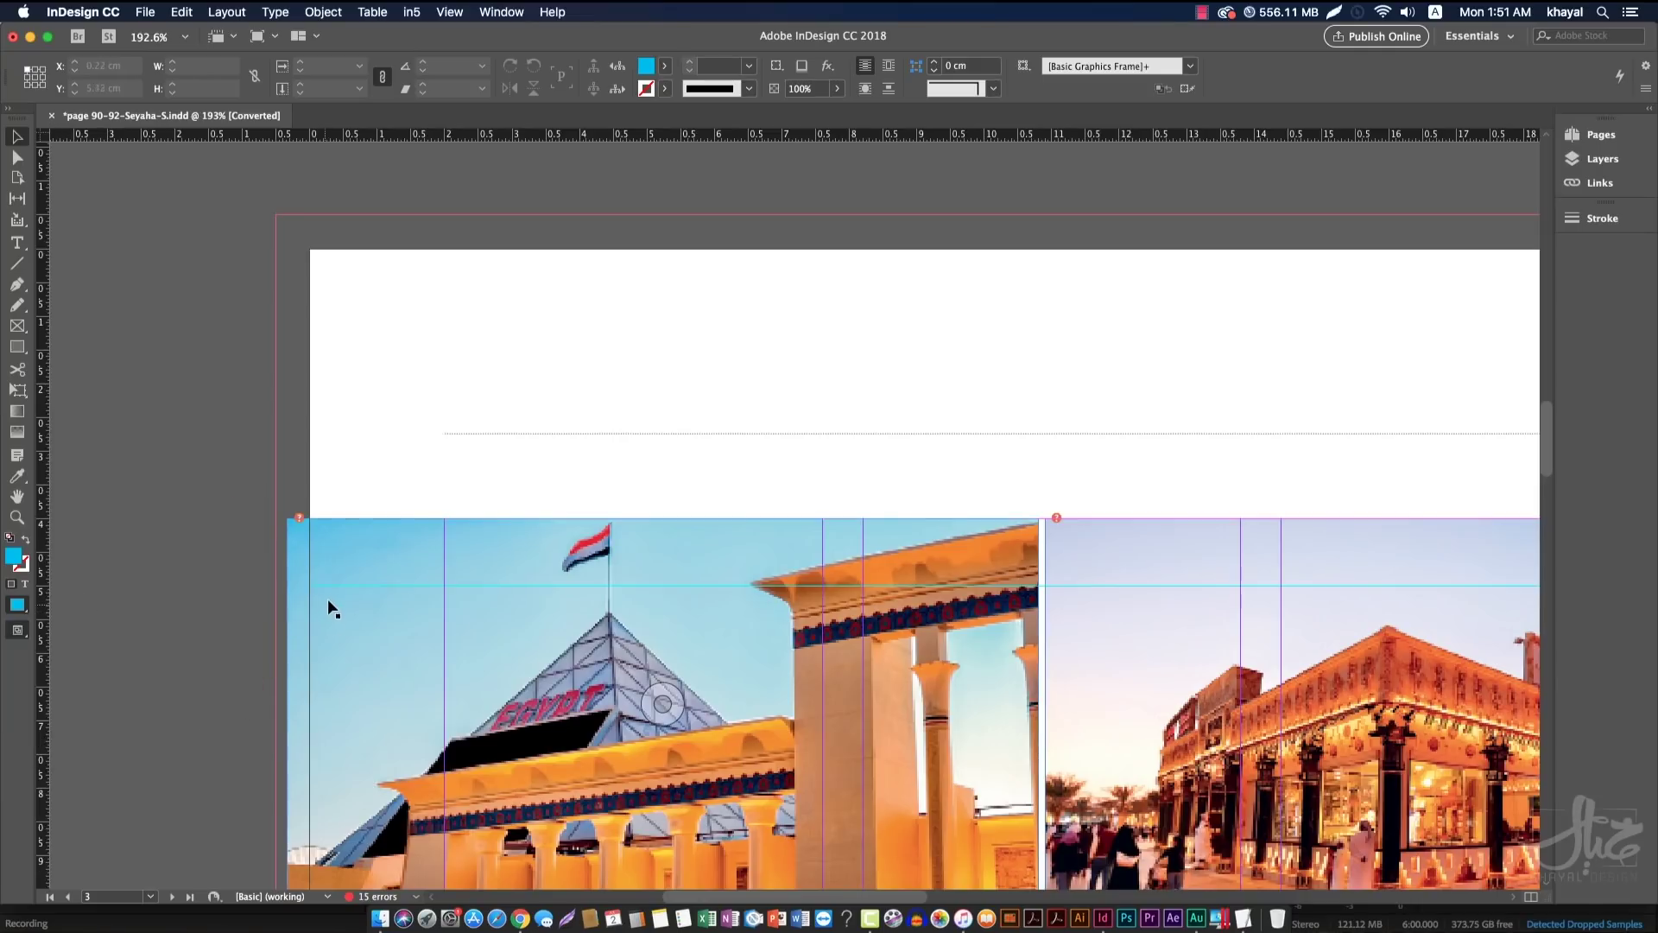
# Position a horizontal guide spanning the whole spread at about 3.5 cm and move it up to about 2.26 cm
pyautogui.moveTo(328, 594); pyautogui.dragTo(109, 482)
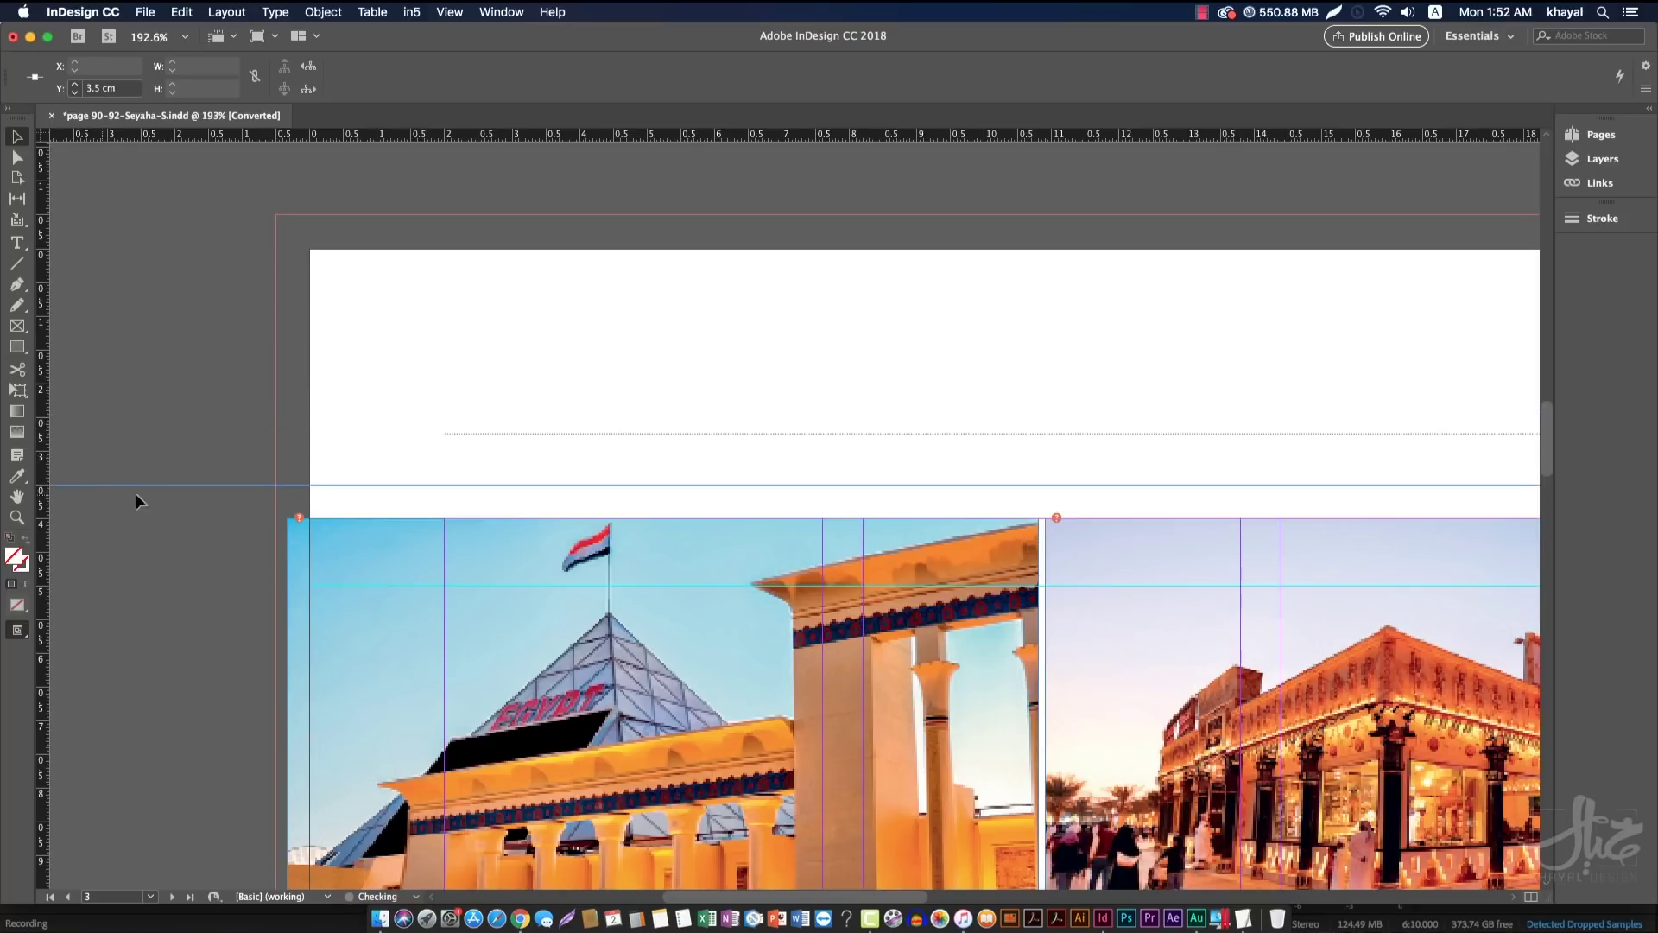
pyautogui.moveTo(210, 485); pyautogui.dragTo(216, 400)
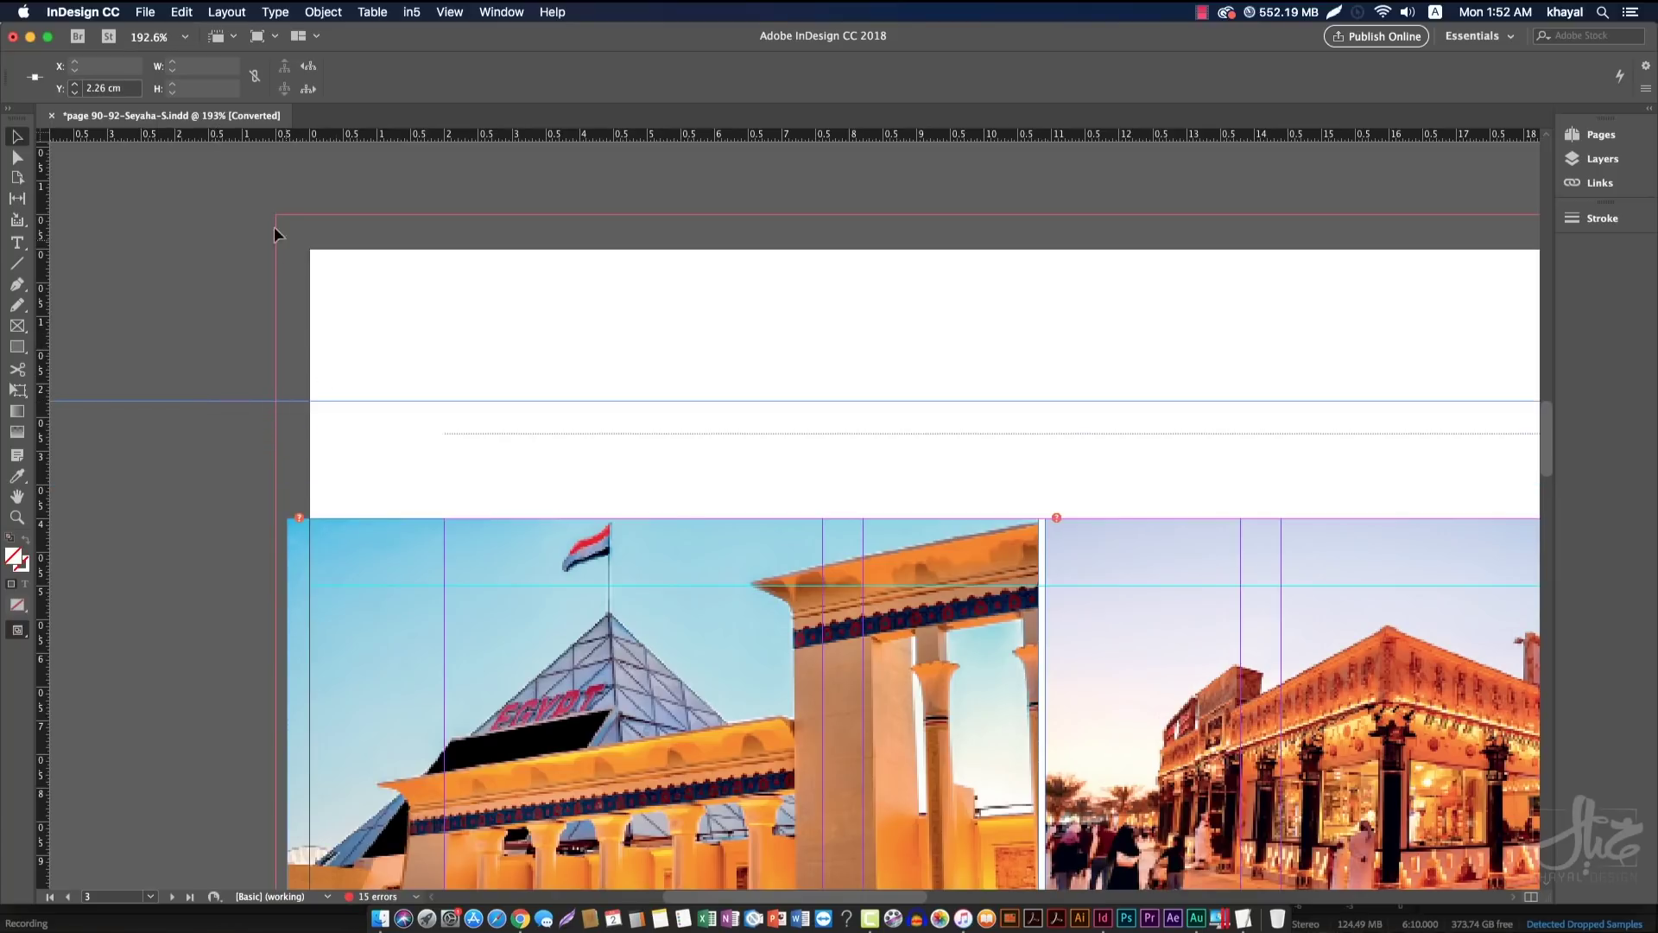
pyautogui.click(99, 89)
pyautogui.press('Return')
# Delete the spread-wide guide in the blank area above the photos
pyautogui.click(432, 344)
pyautogui.moveTo(376, 337); pyautogui.dragTo(383, 508)
pyautogui.press('Delete')
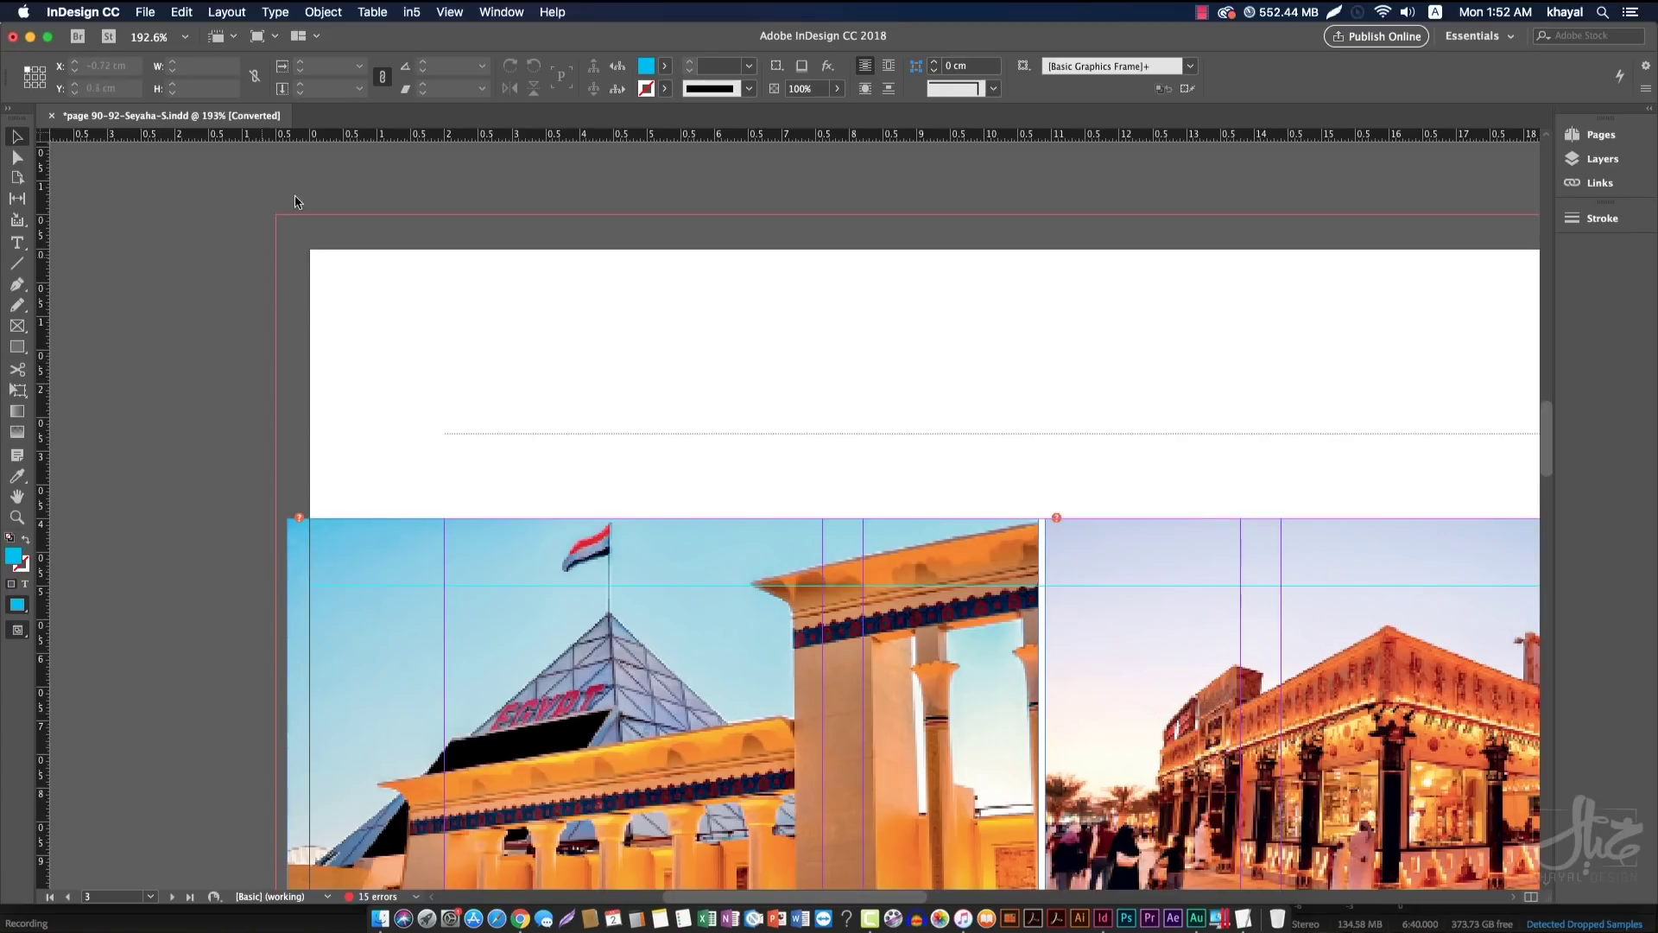
# Start creating guides automatically, with the preview on, and set the number of rows to 4
pyautogui.click(227, 12)
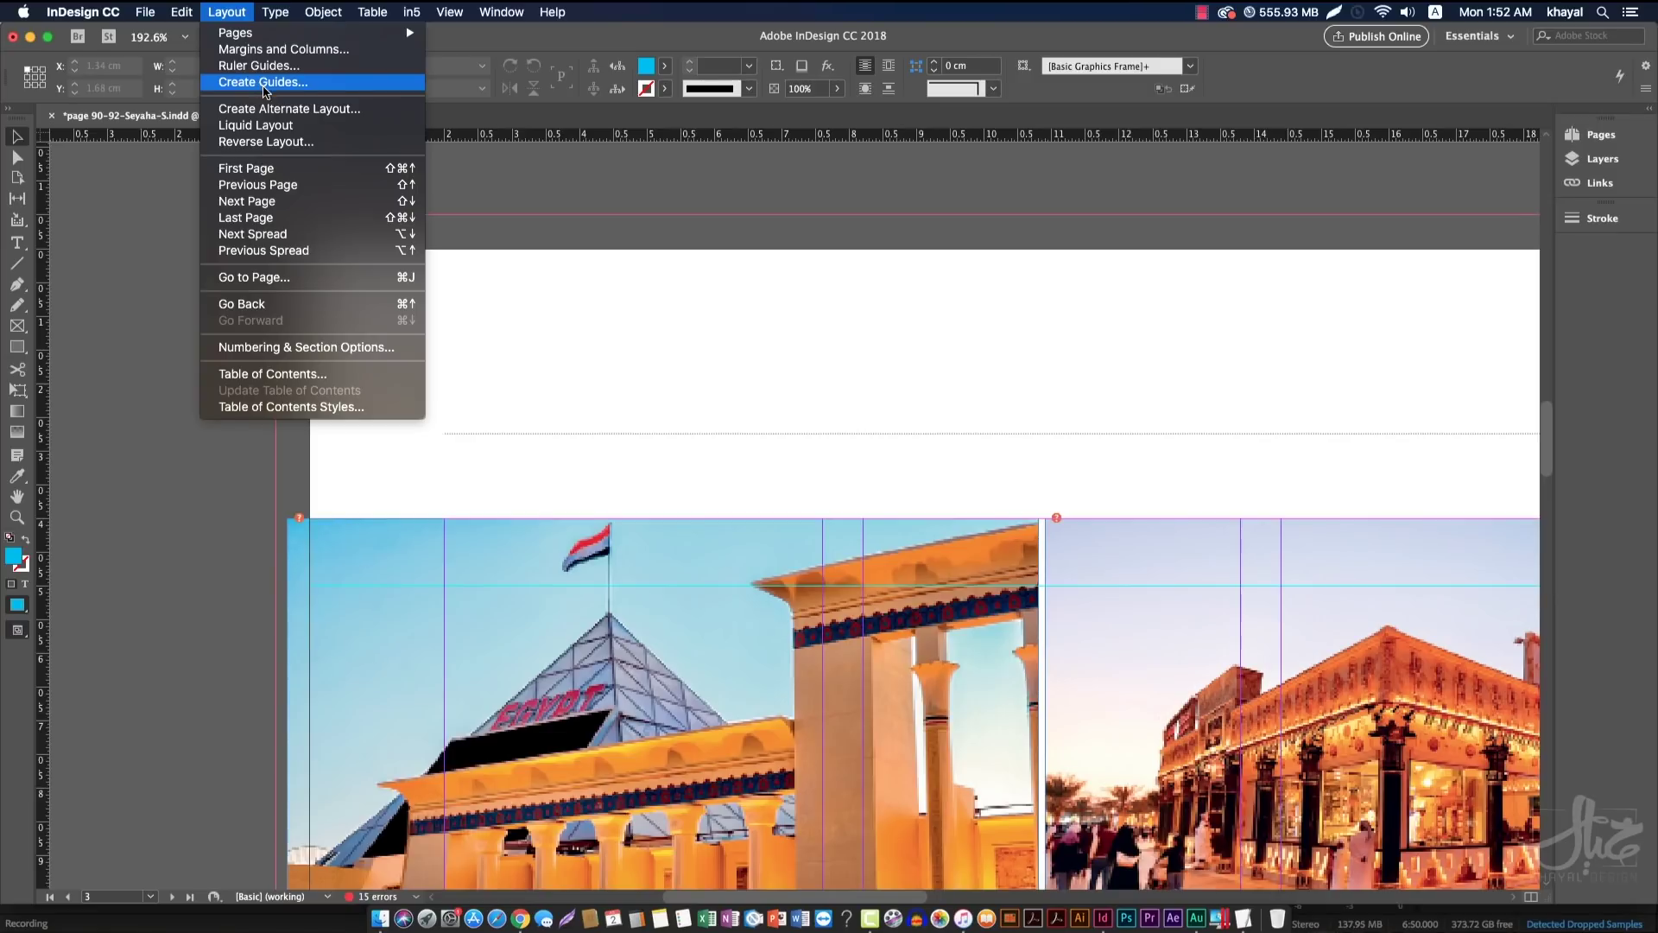
pyautogui.click(264, 86)
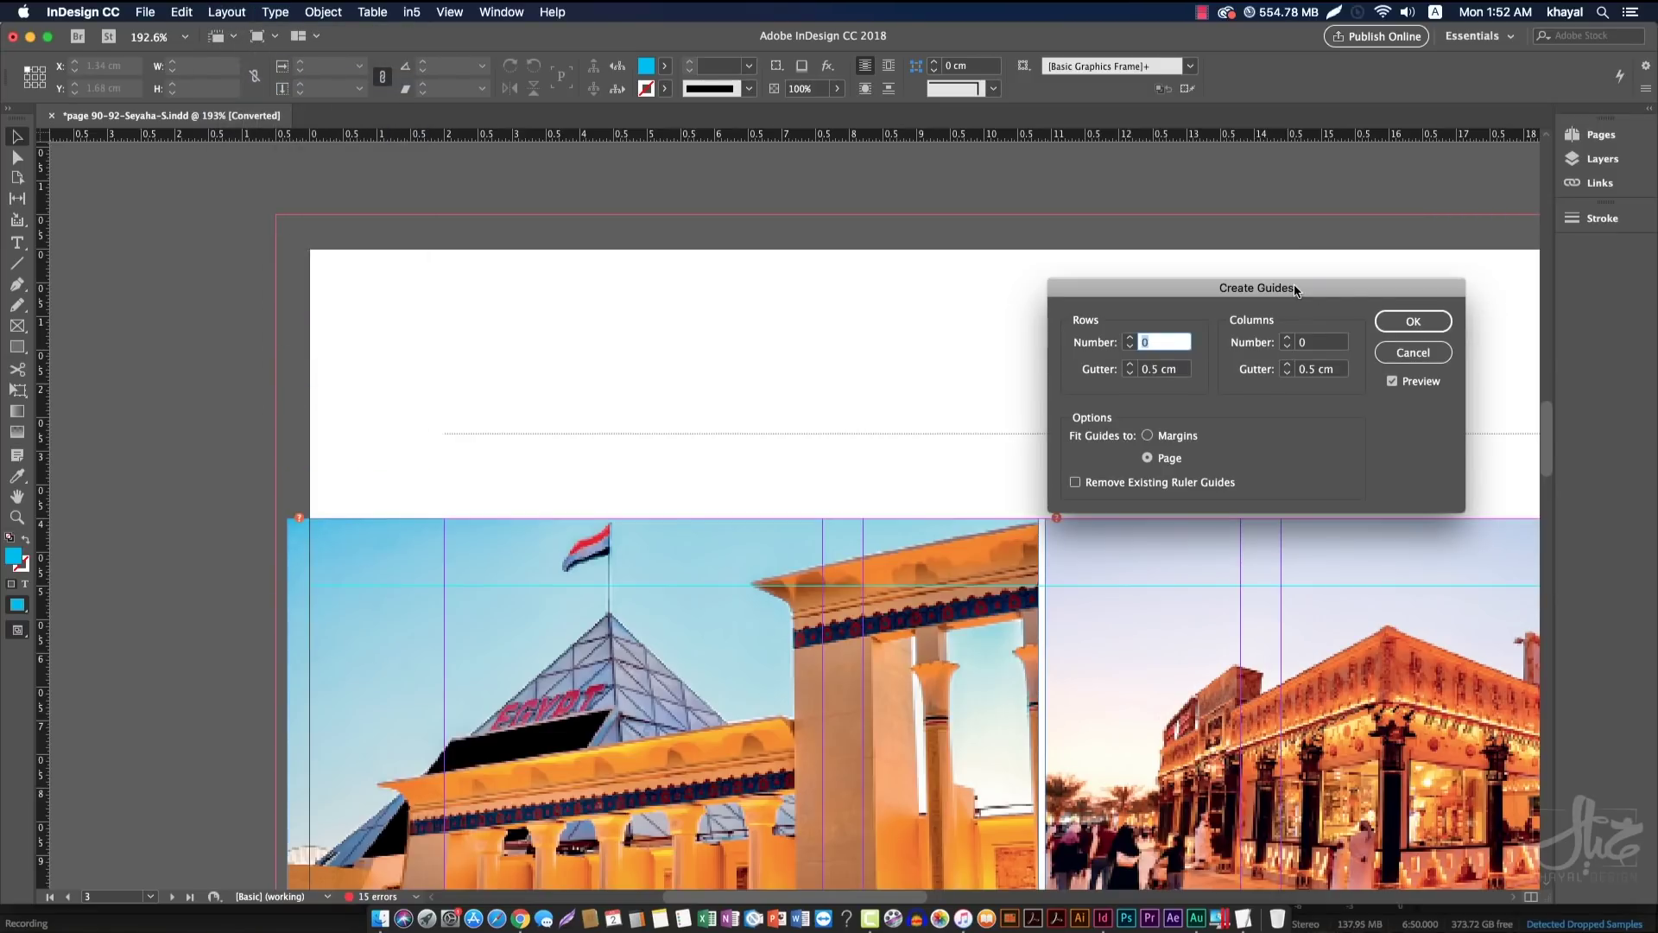
pyautogui.moveTo(1276, 282); pyautogui.dragTo(726, 261)
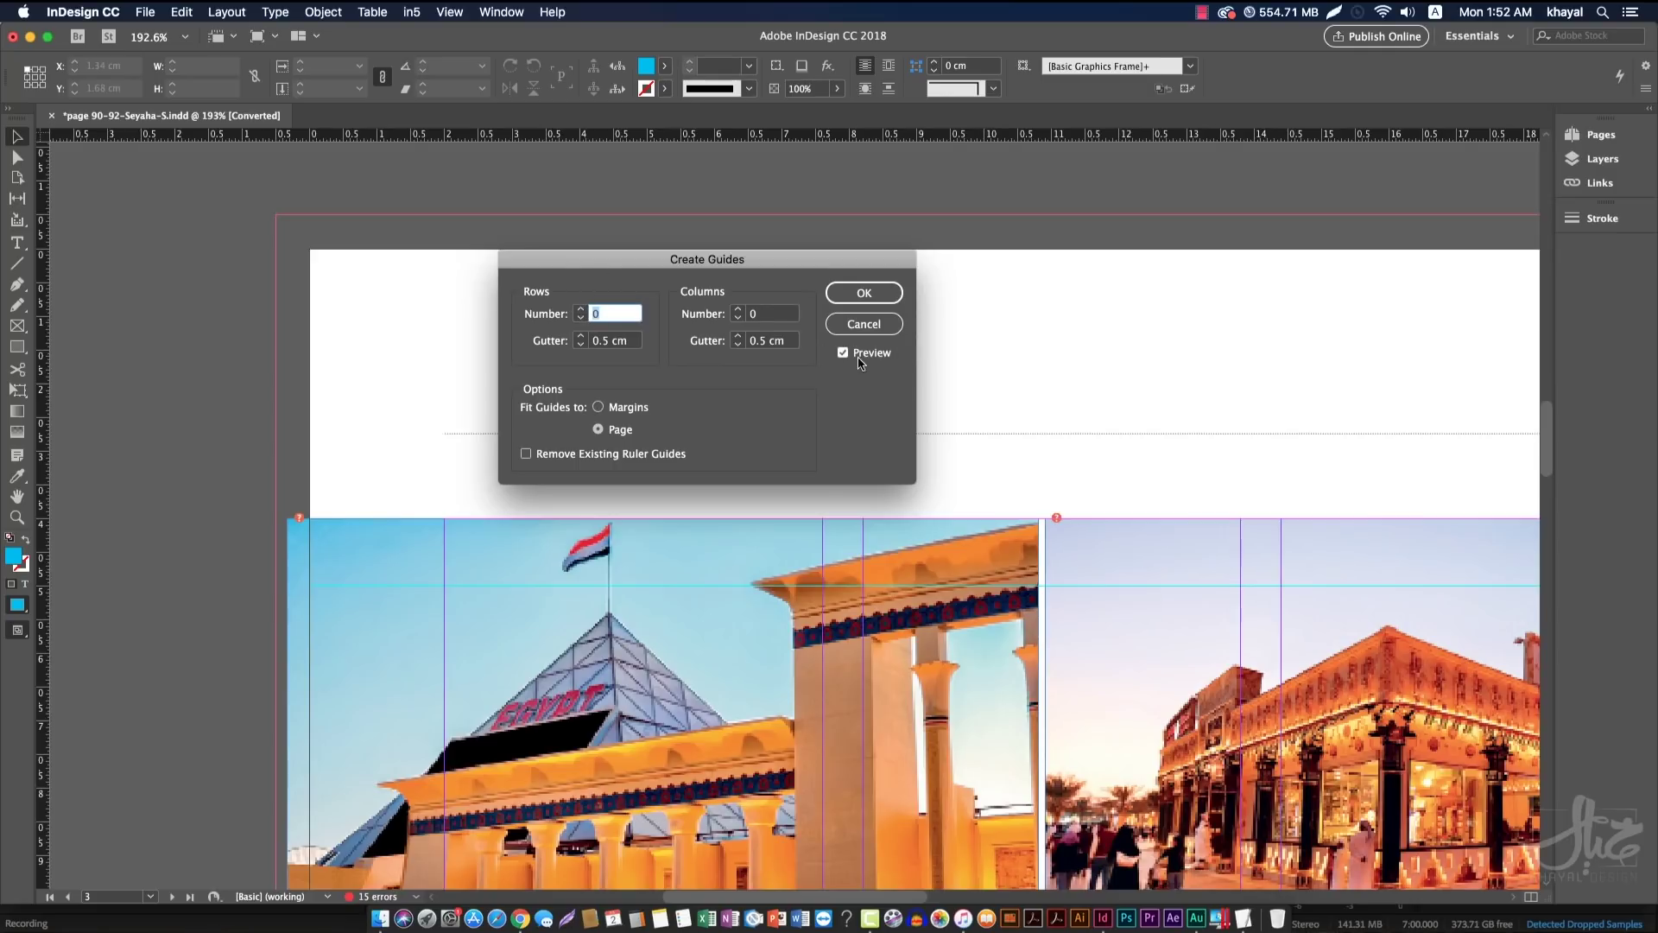
pyautogui.click(583, 311)
pyautogui.click(583, 310)
pyautogui.click(583, 311)
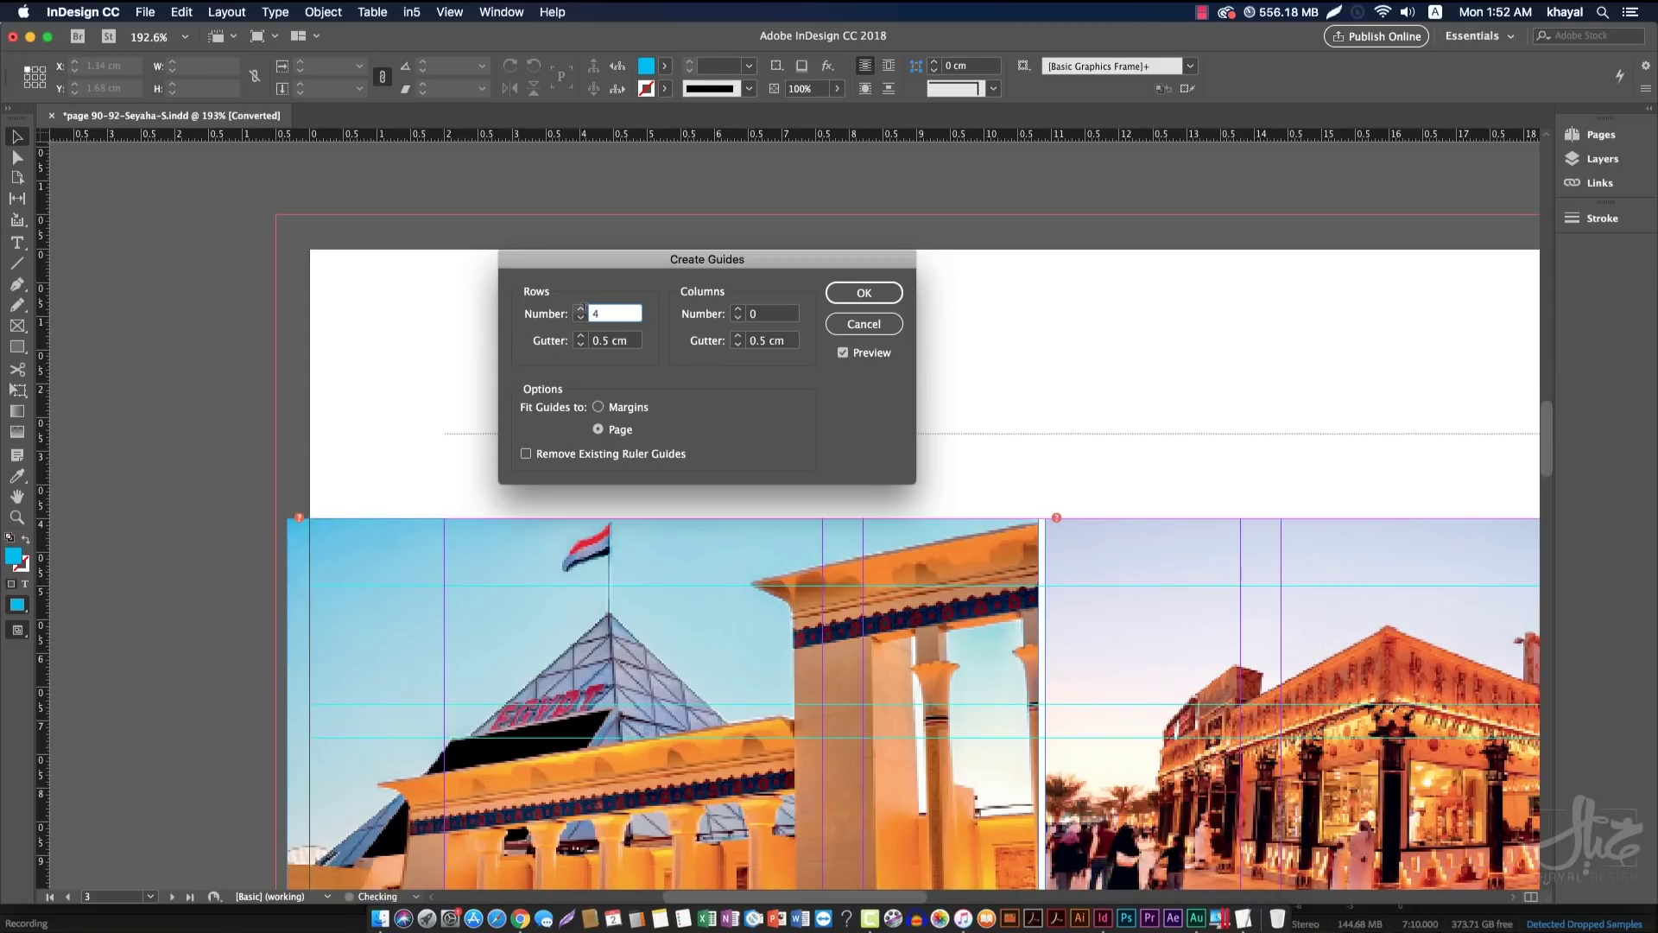
# Toggle the guide preview off and on, and set the number of guide rows to 5
pyautogui.click(853, 356)
pyautogui.click(853, 356)
pyautogui.click(582, 318)
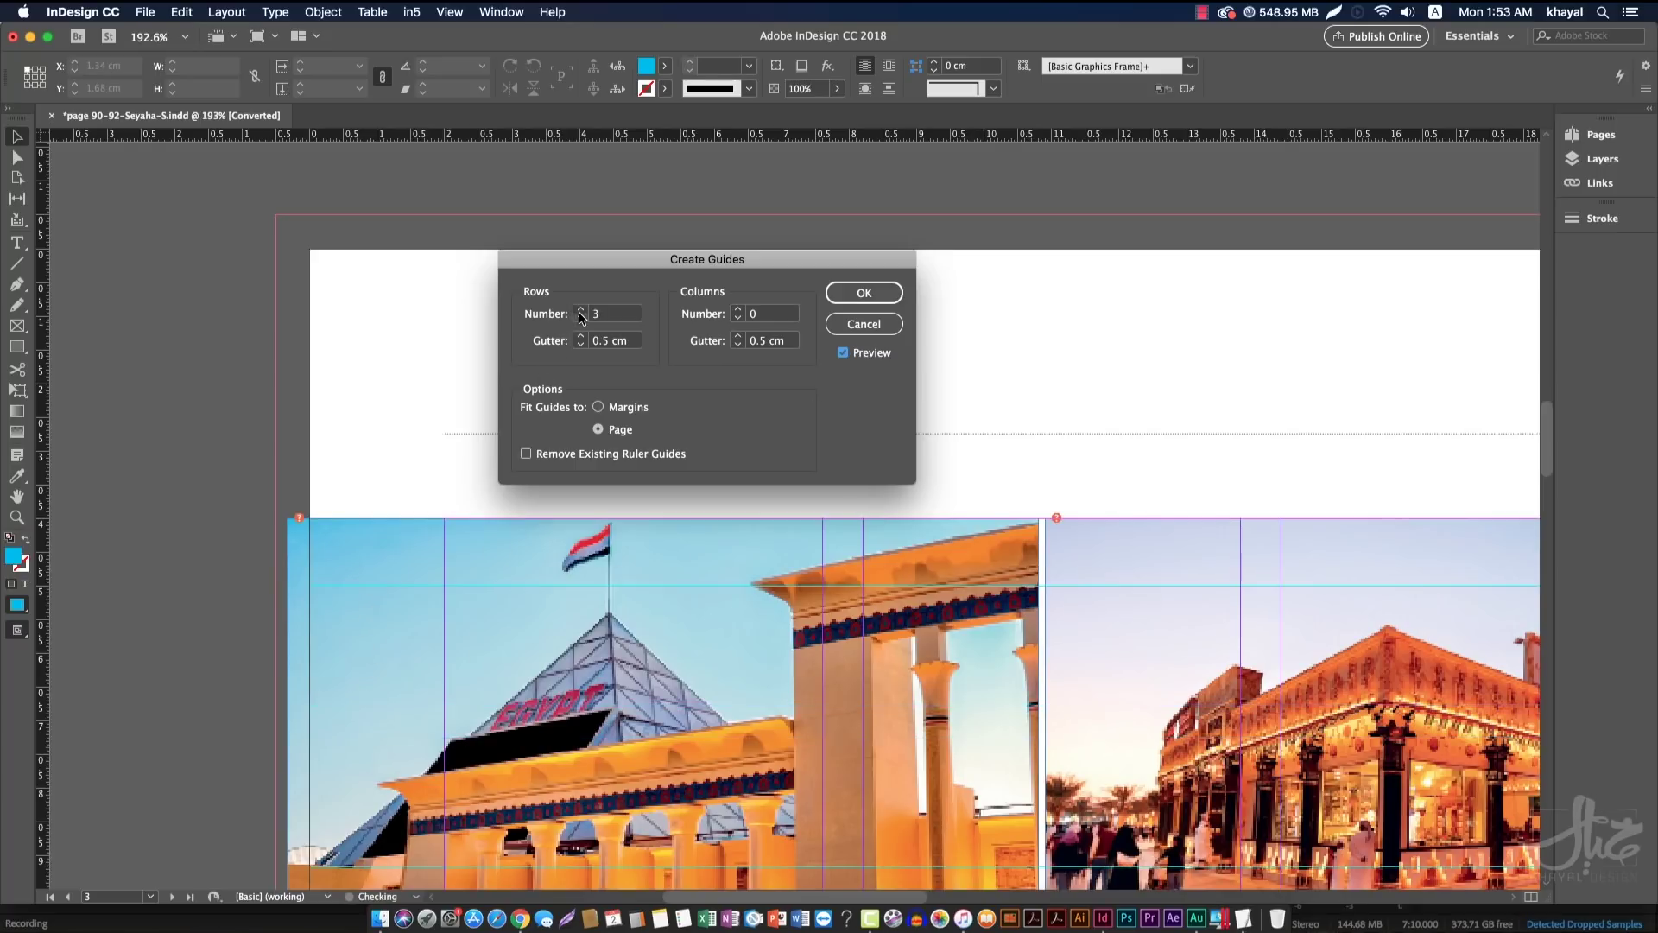
pyautogui.click(582, 319)
pyautogui.click(580, 309)
pyautogui.click(580, 309)
pyautogui.click(581, 309)
pyautogui.click(580, 309)
pyautogui.click(581, 309)
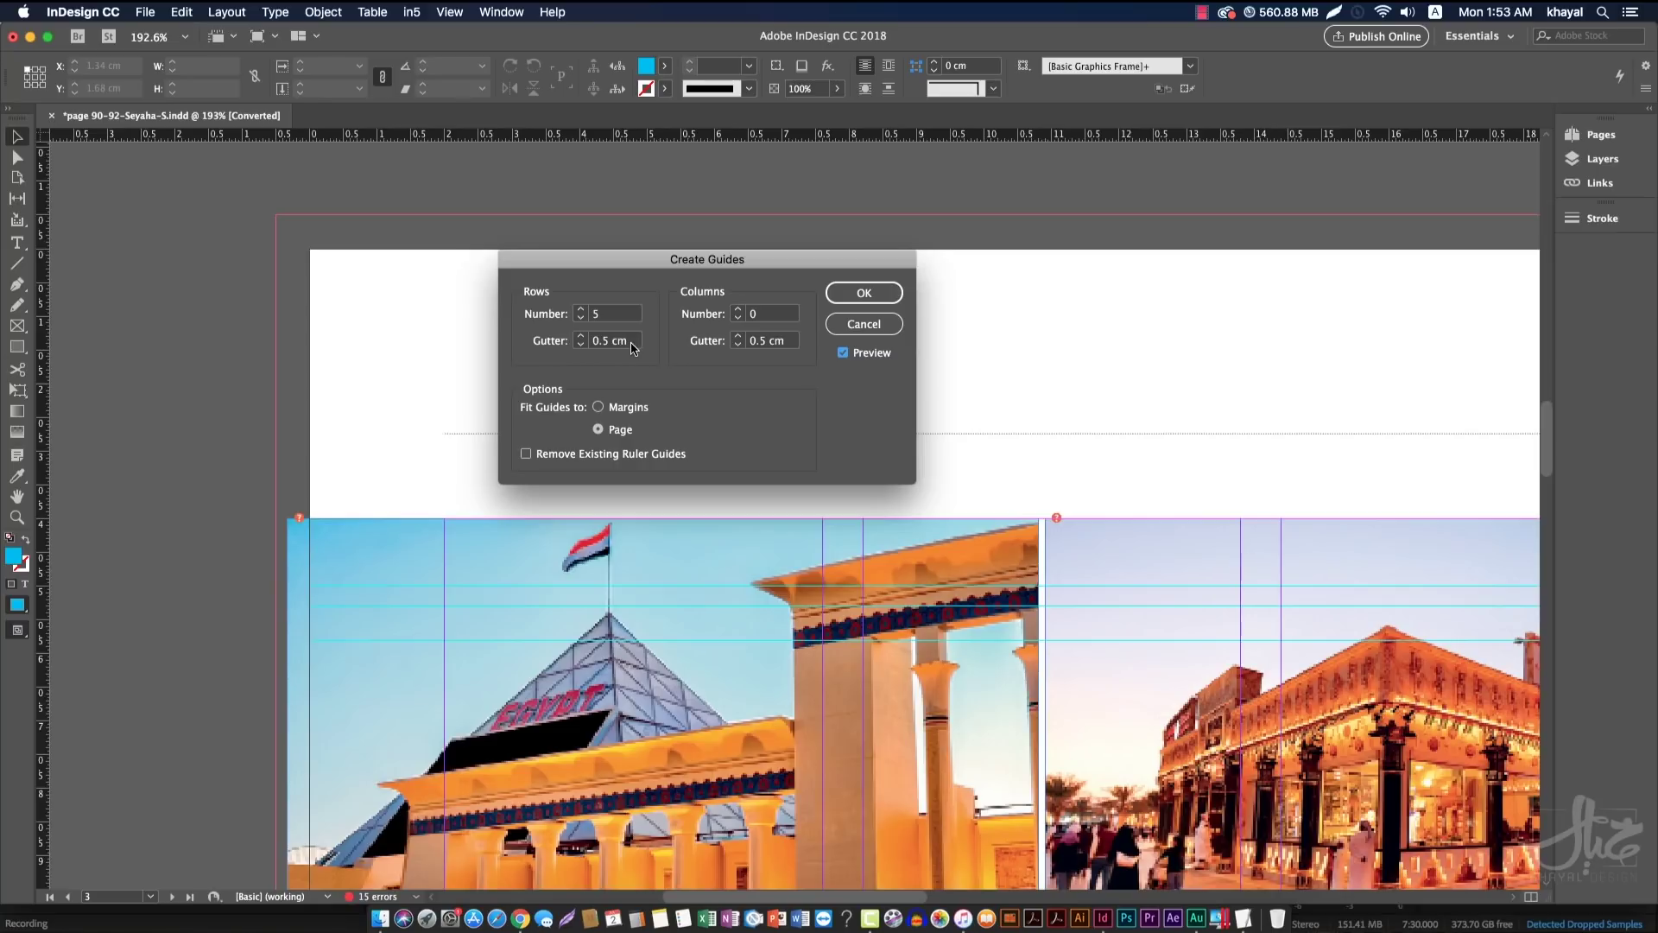
# Try row gutters of 0 cm and 1 cm for the guides, and cancel the guide creation
pyautogui.click(581, 337)
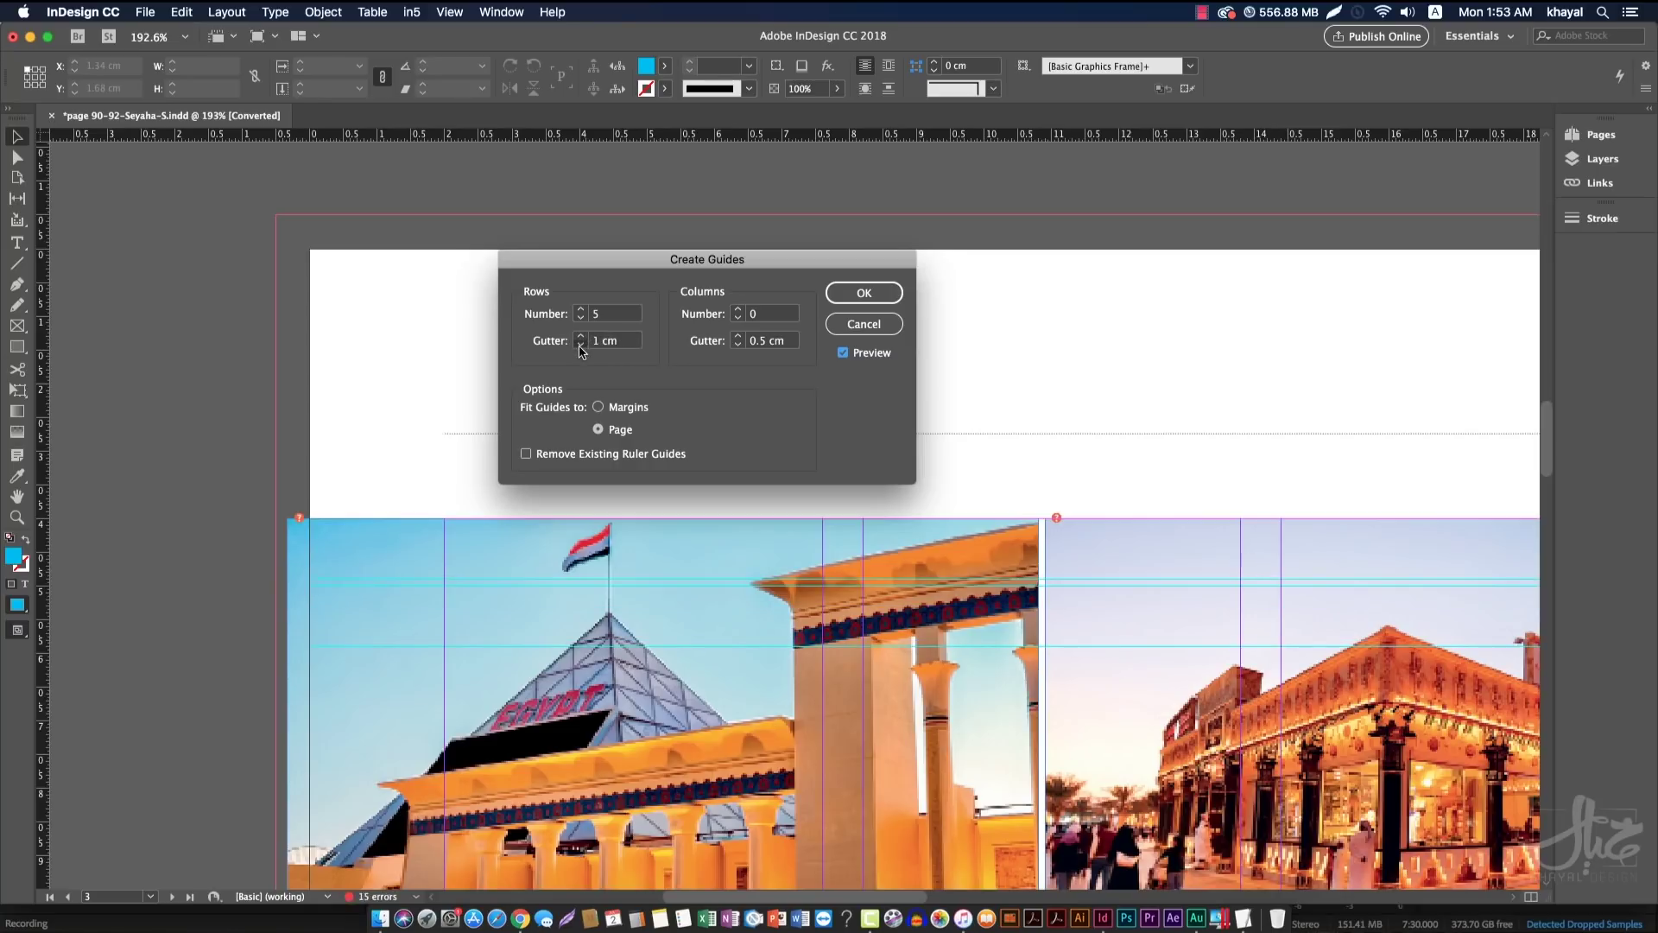
pyautogui.click(580, 345)
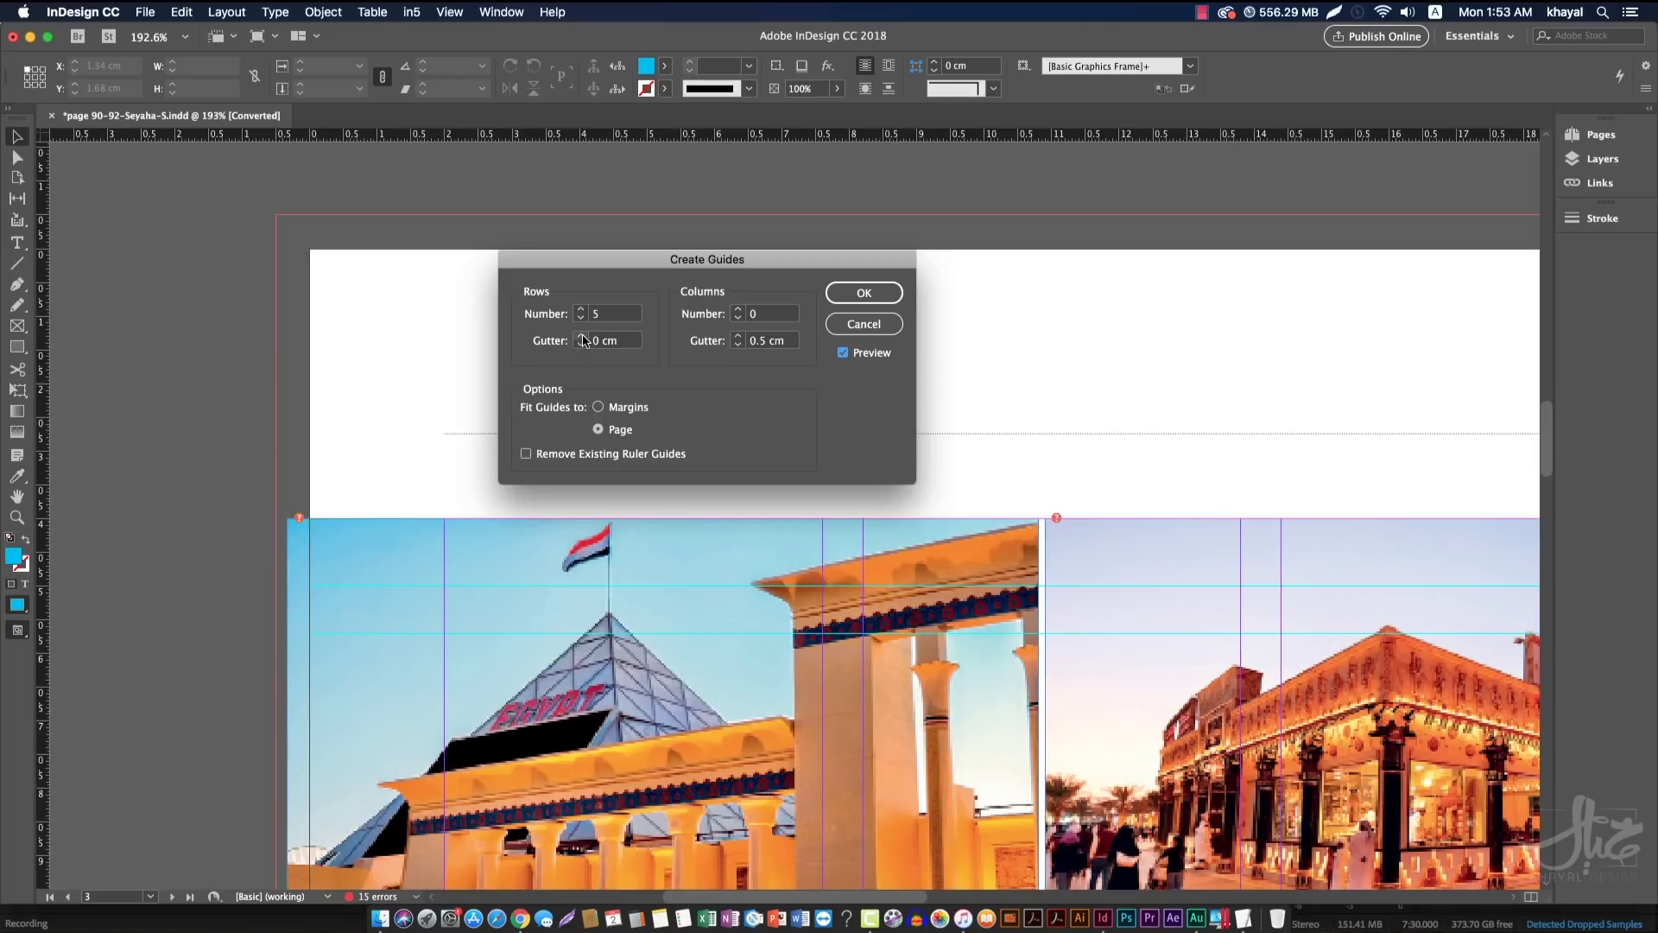
pyautogui.click(581, 337)
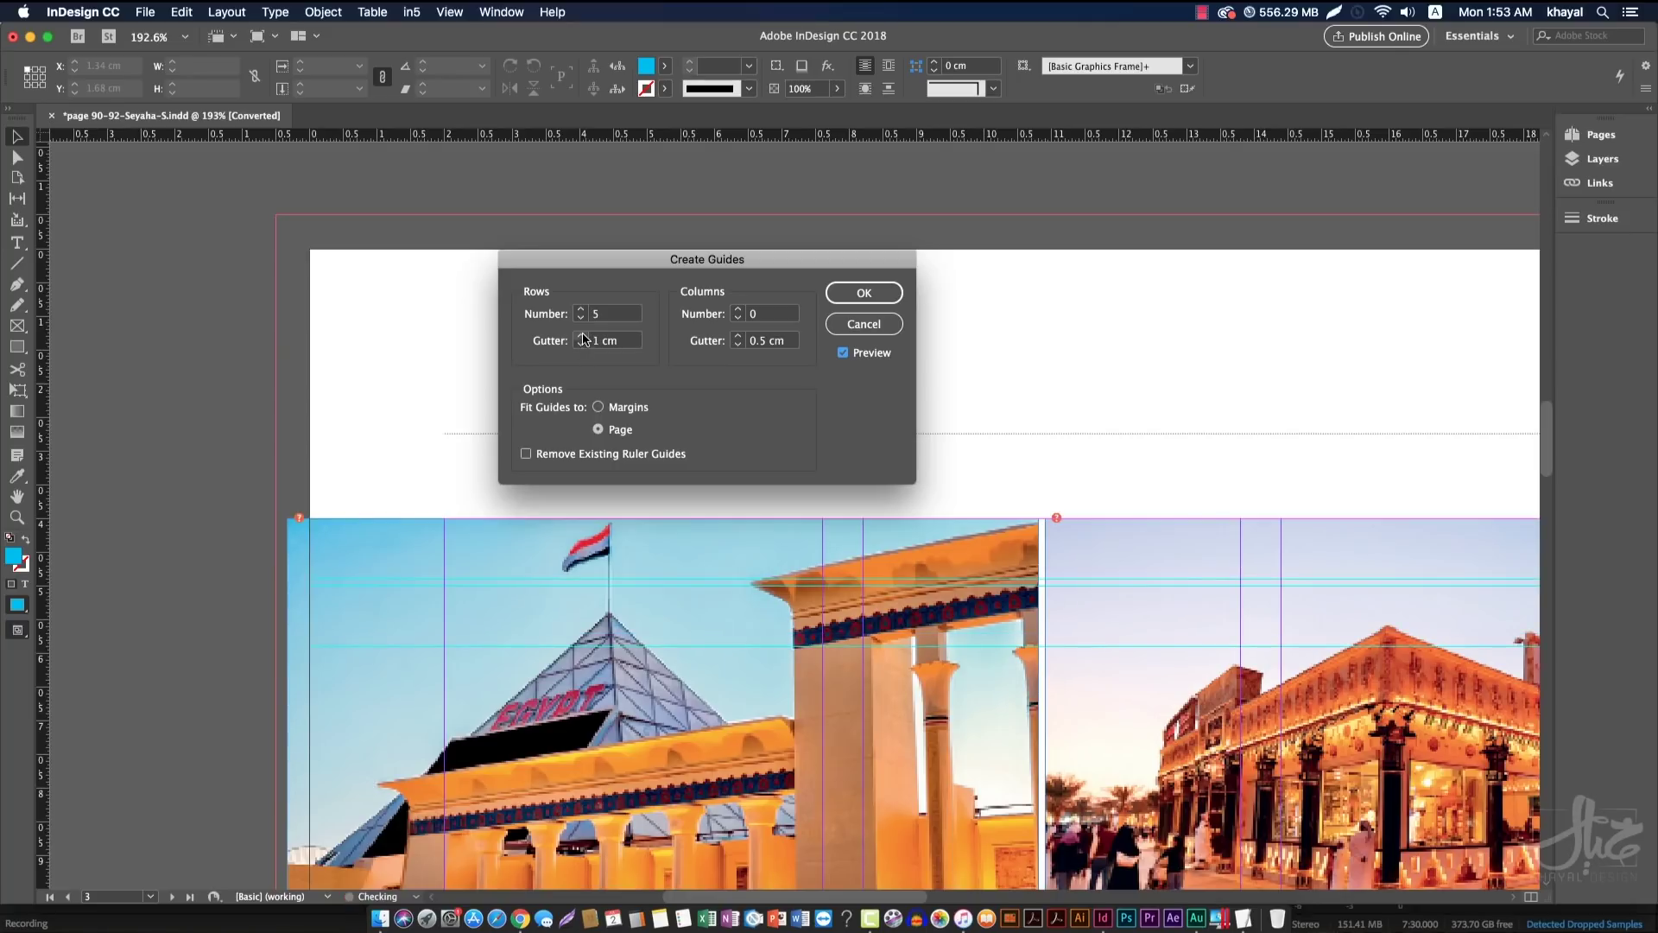
pyautogui.click(874, 325)
# Move the 5 cm page guide up to about 0.32 cm and add a spread-wide horizontal guide at about 1.02 cm
pyautogui.moveTo(423, 586); pyautogui.dragTo(434, 271)
pyautogui.moveTo(484, 137); pyautogui.dragTo(289, 316)
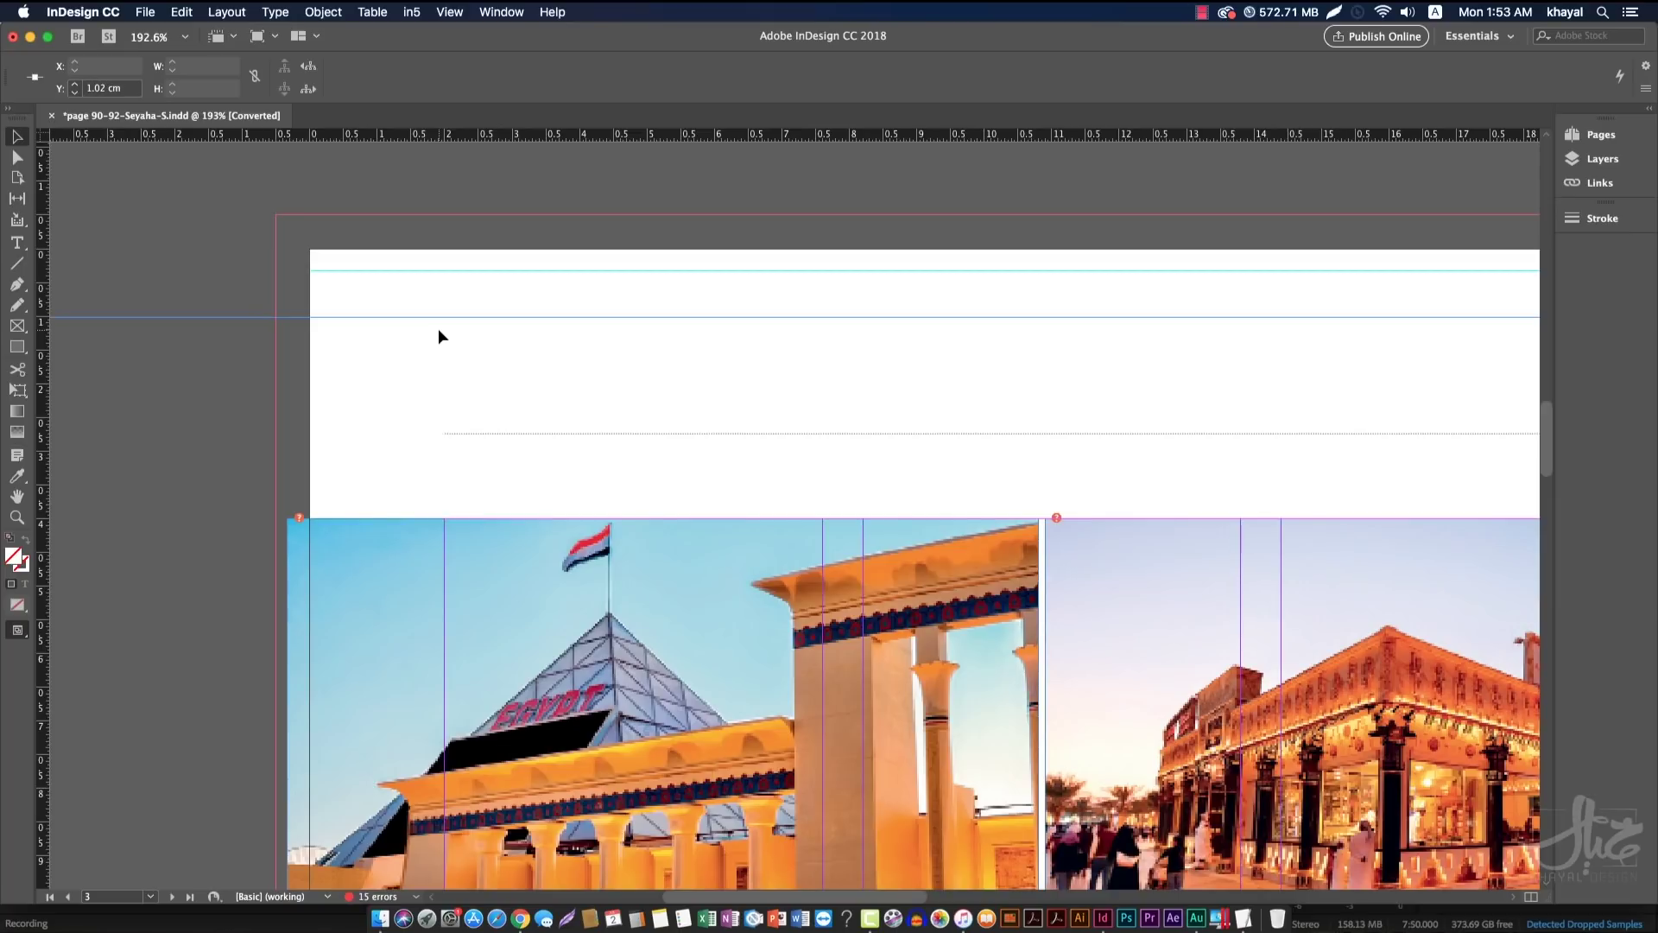
# Examine how far the page guide and the spread-wide guide extend across the two facing pages
pyautogui.press('super+2')
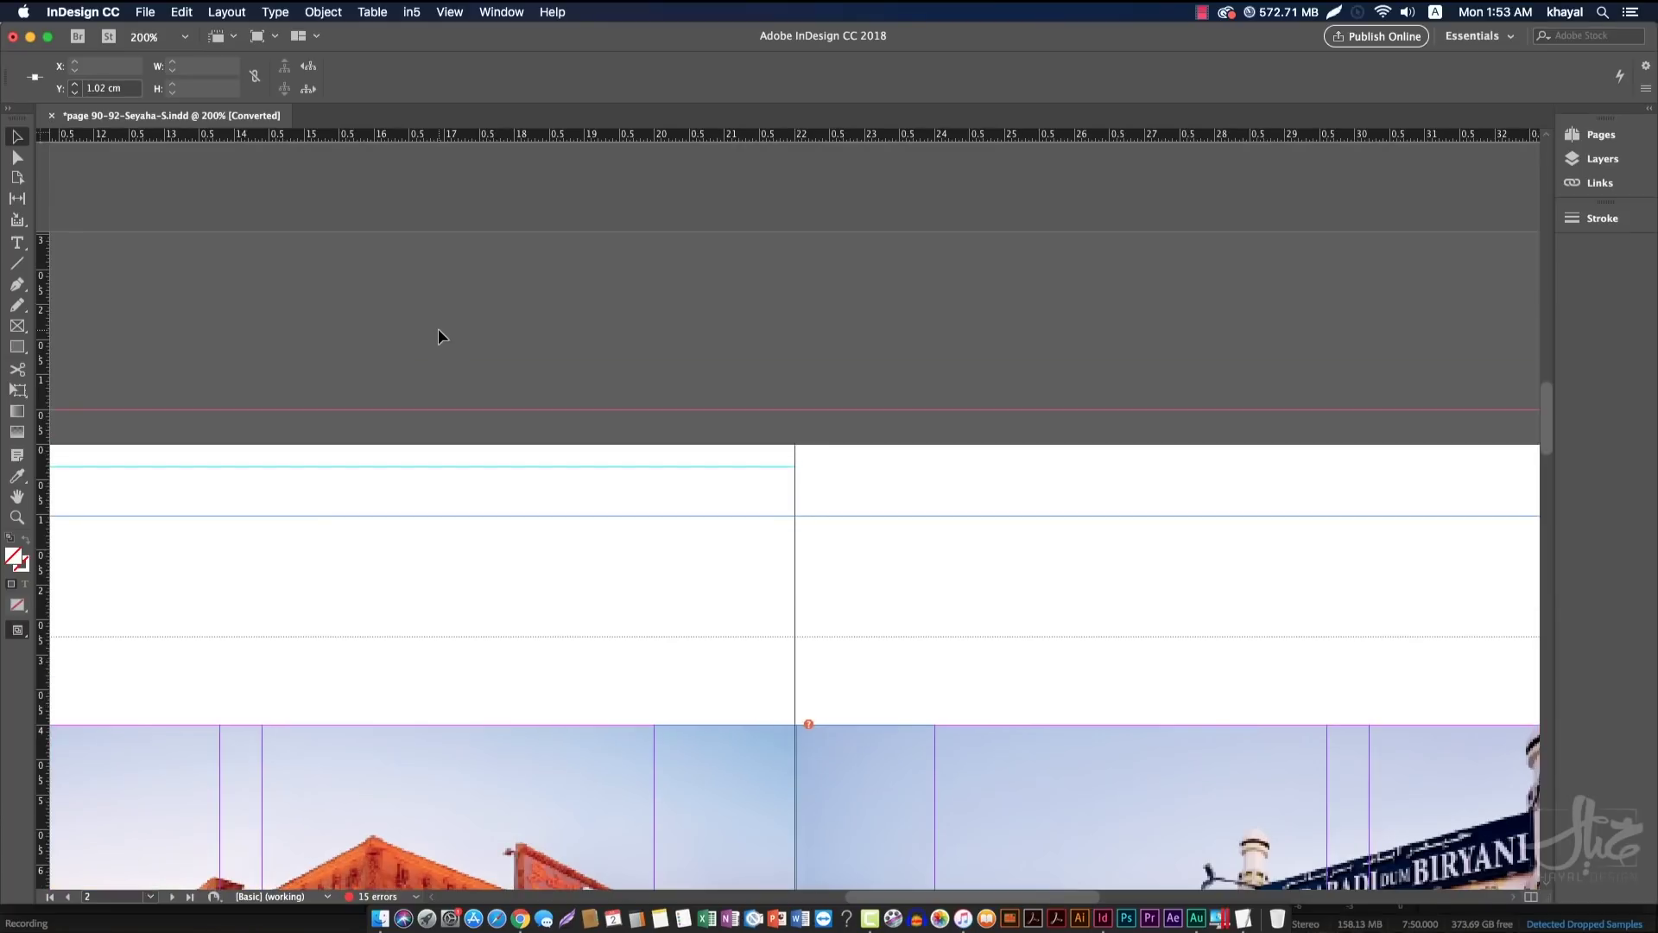
pyautogui.press('super+minus')
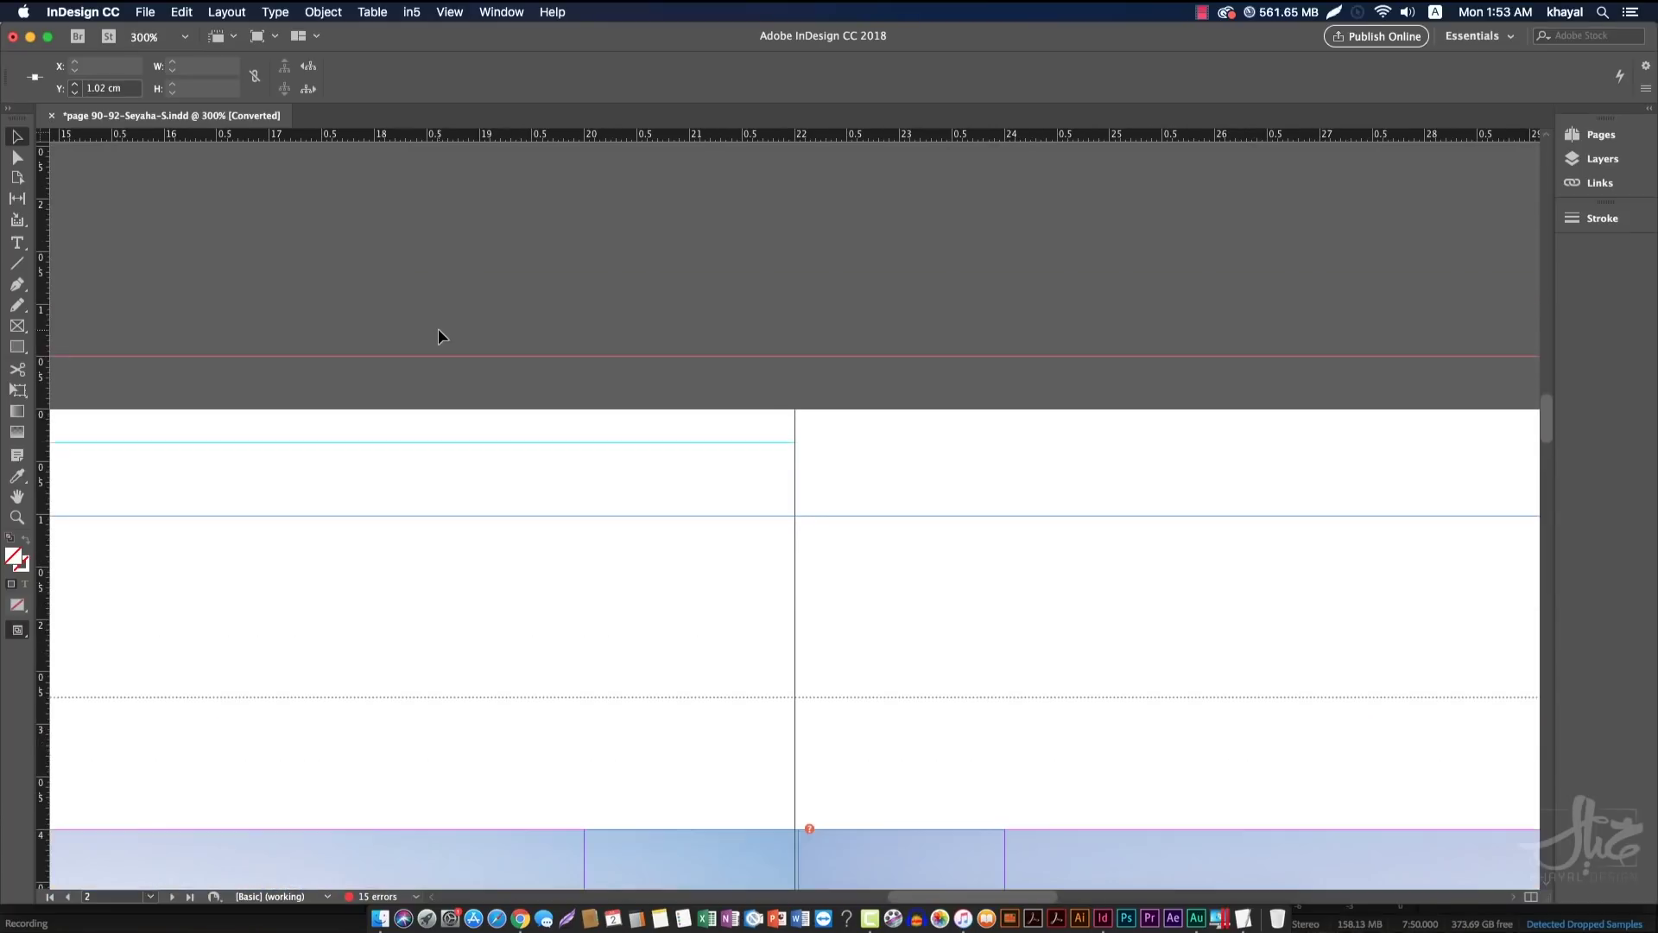
pyautogui.press('super+minus')
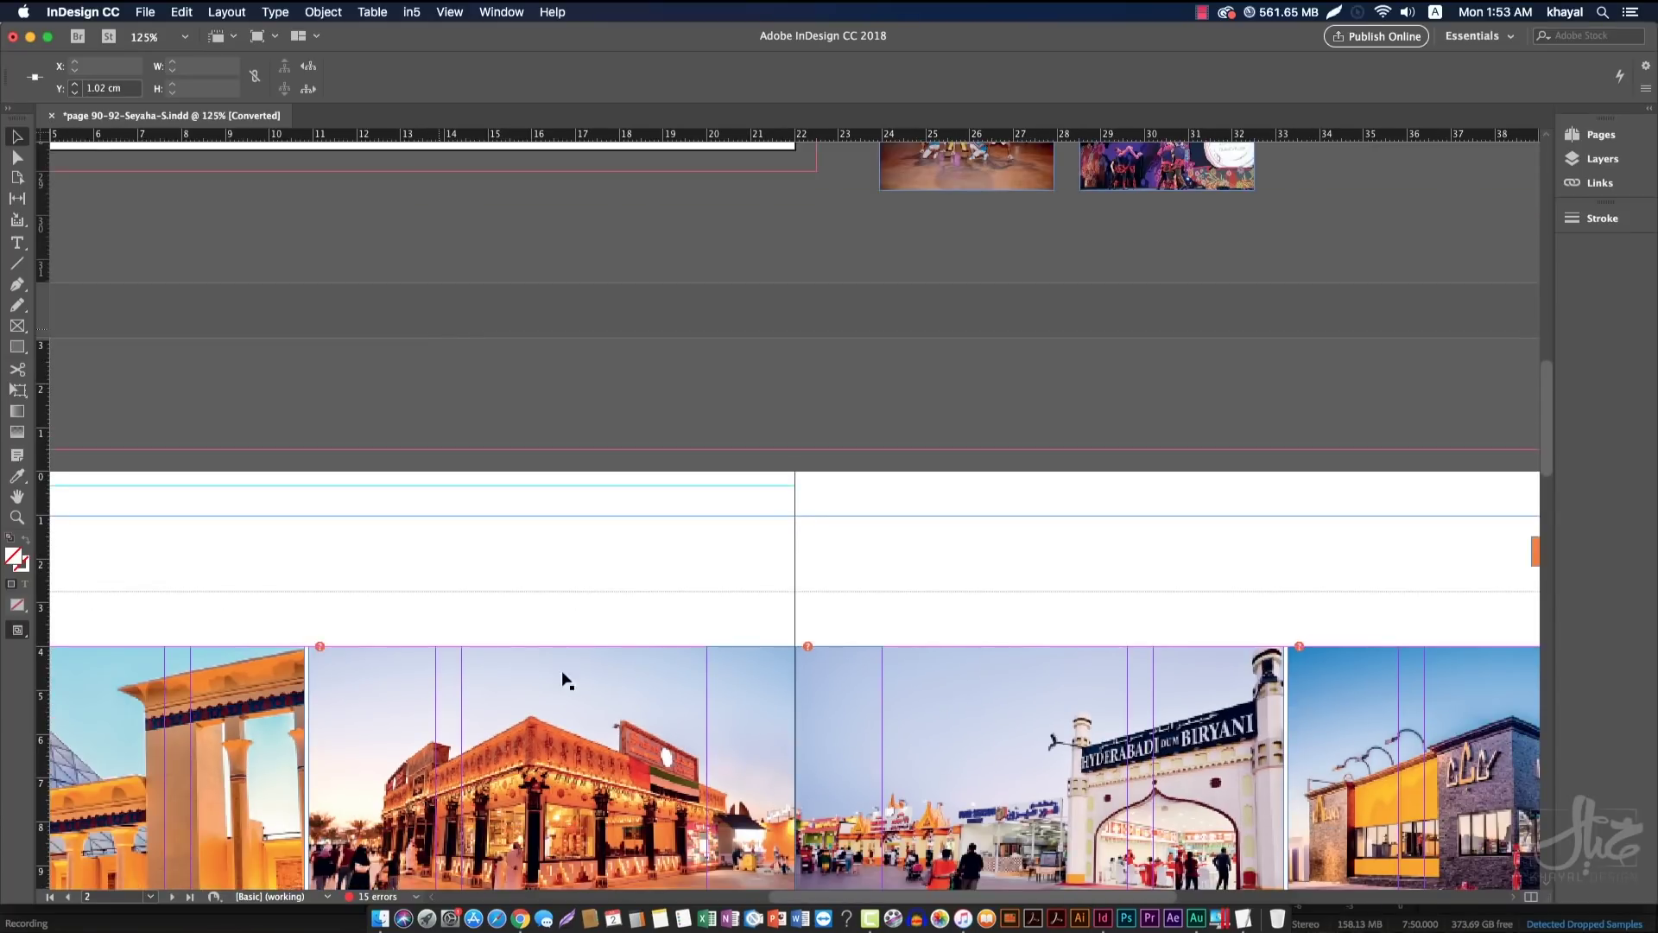
pyautogui.moveTo(615, 758); pyautogui.dragTo(961, 470)
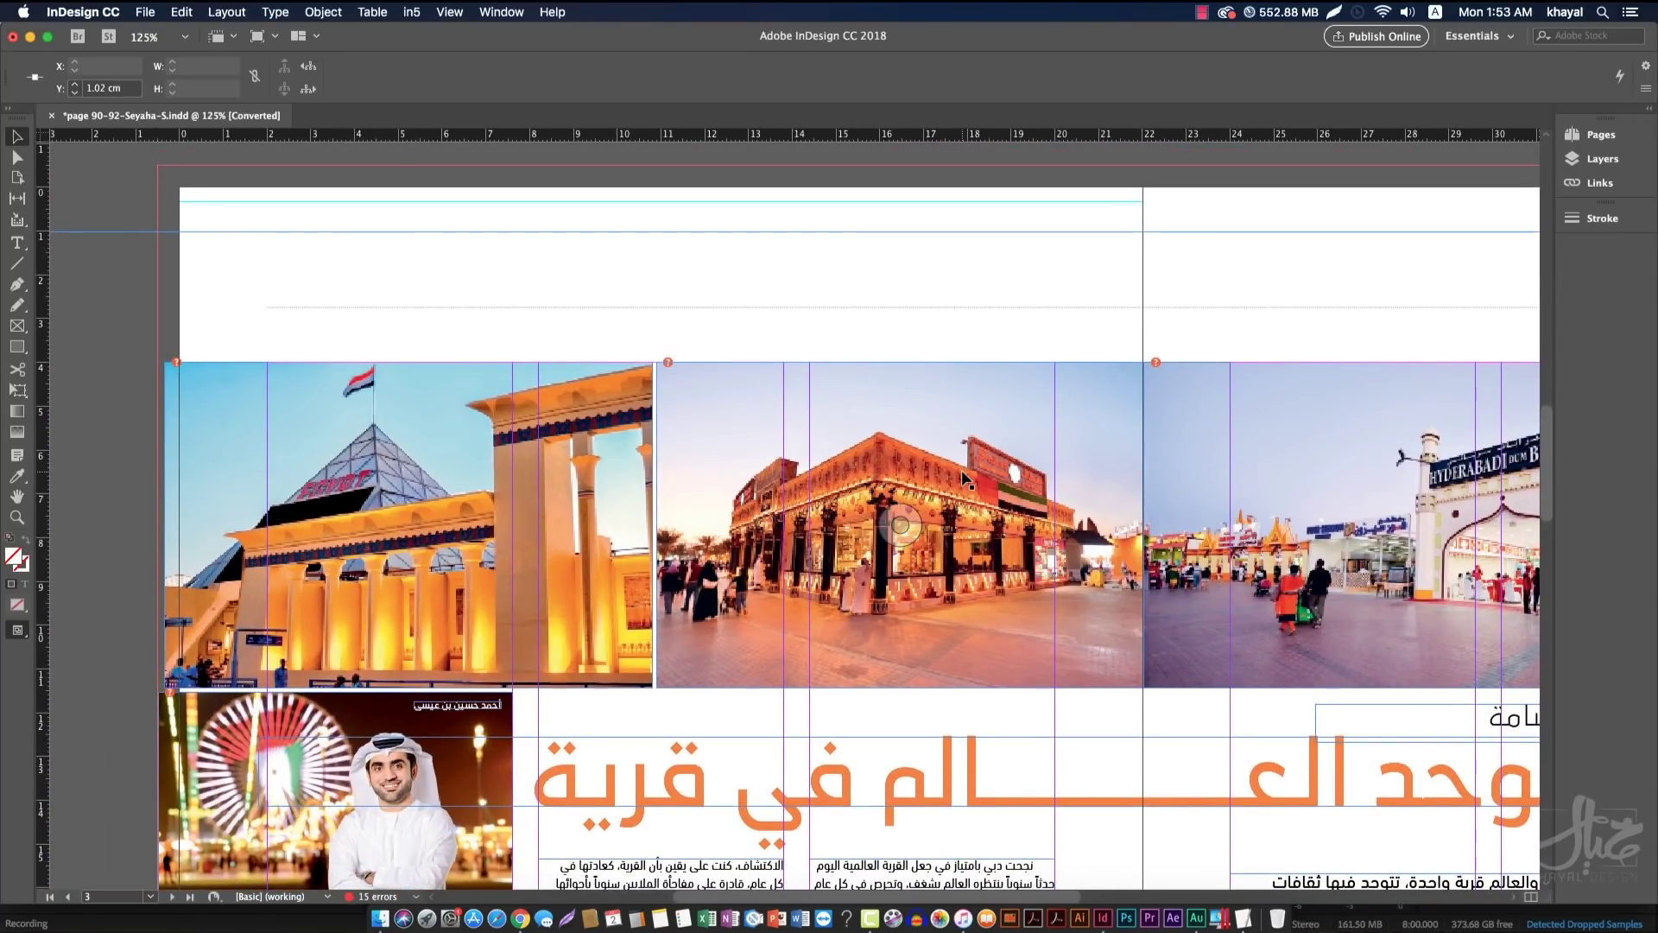
pyautogui.press('super+equal')
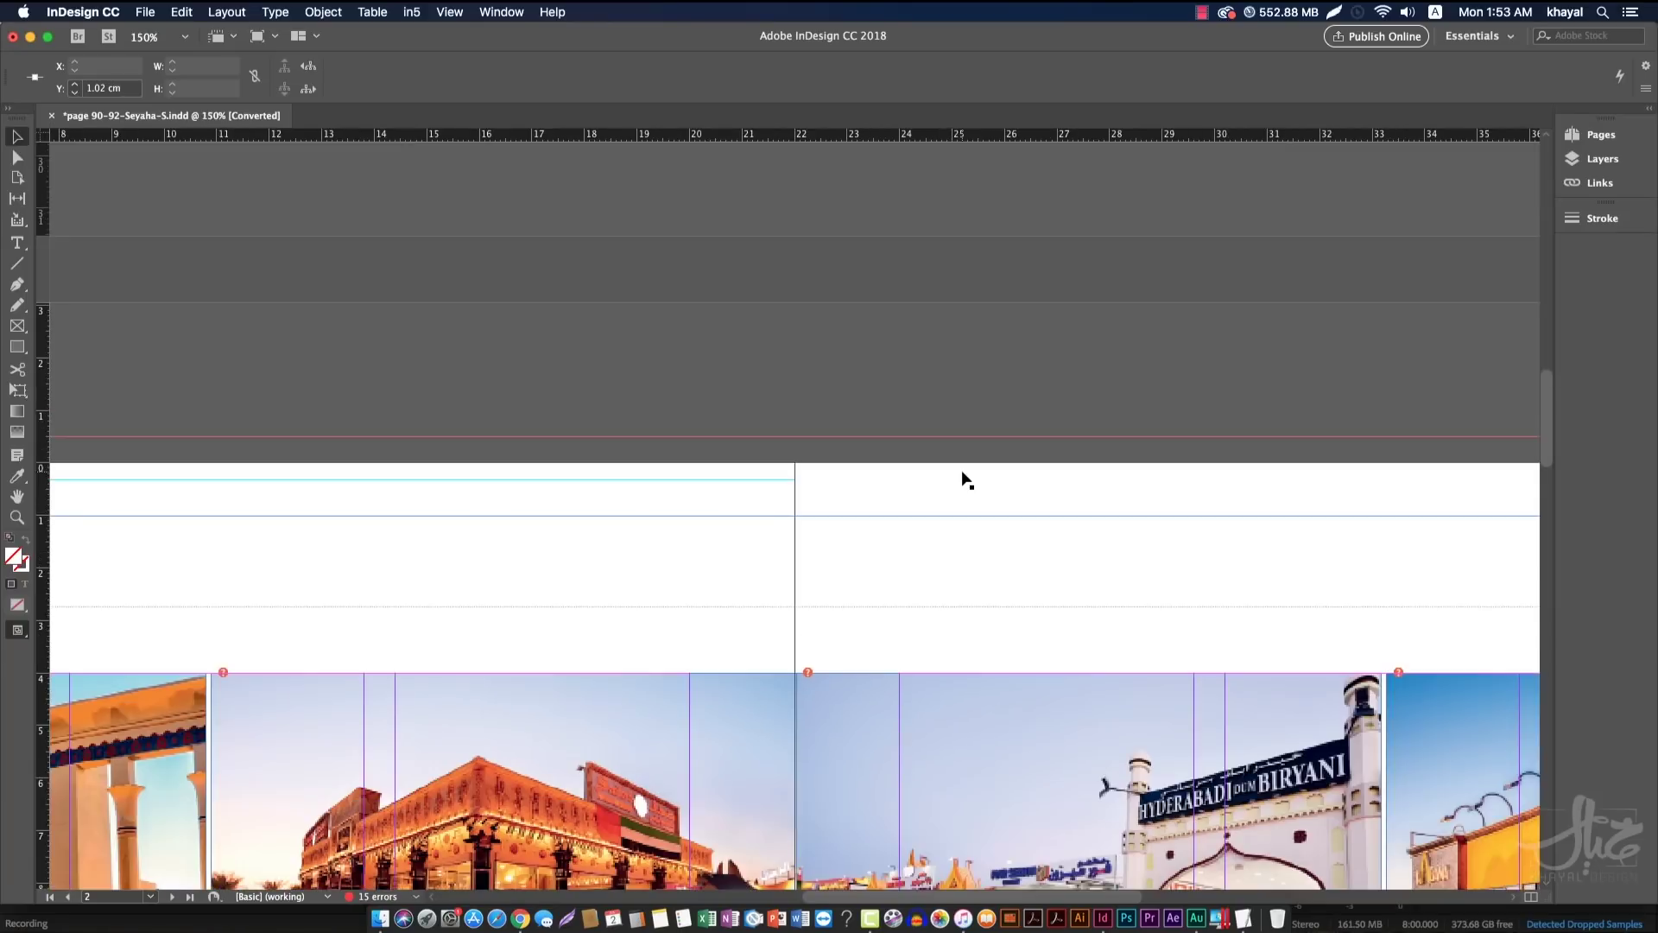
pyautogui.press('super+minus')
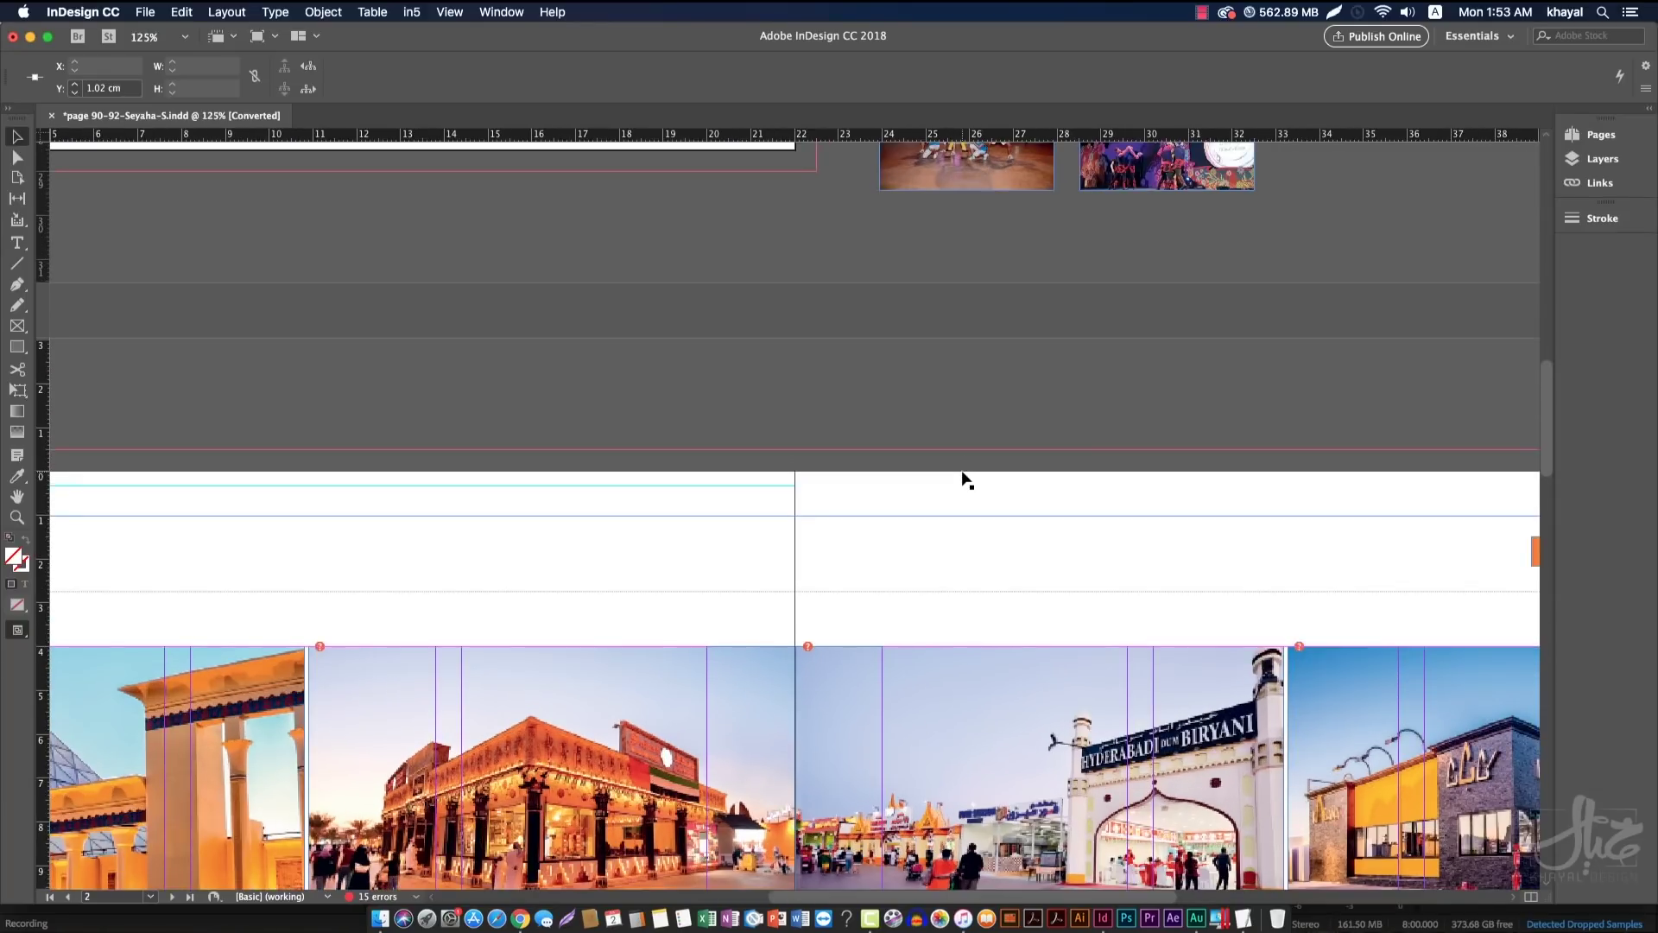
pyautogui.press('super+minus')
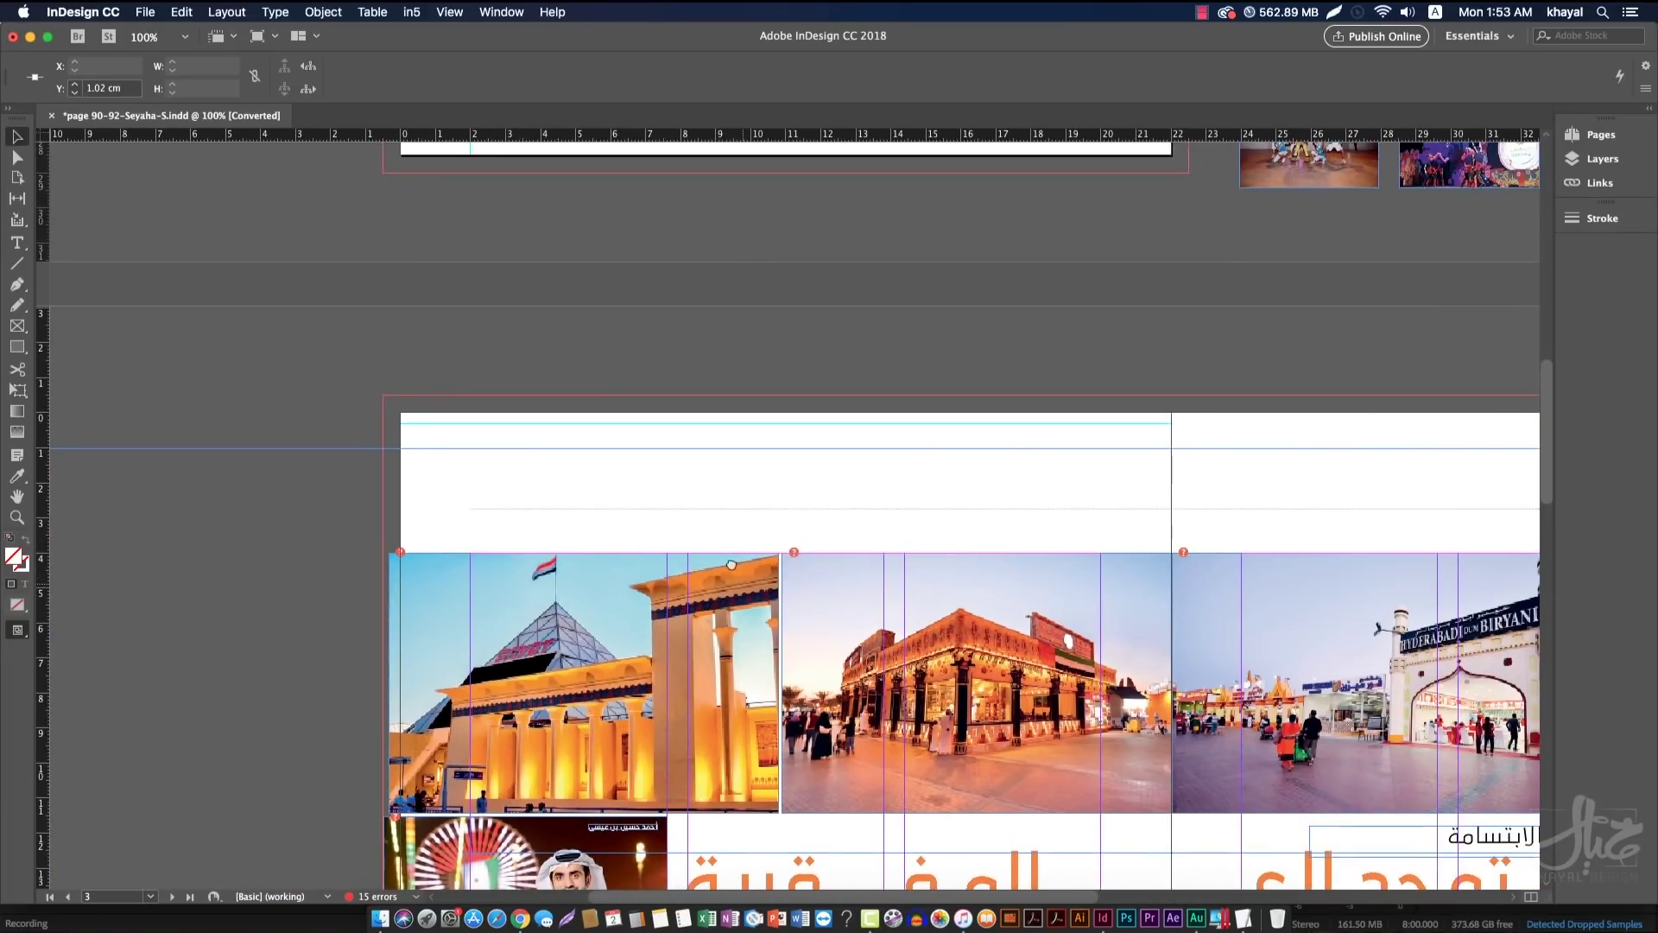
pyautogui.moveTo(731, 565); pyautogui.dragTo(686, 446)
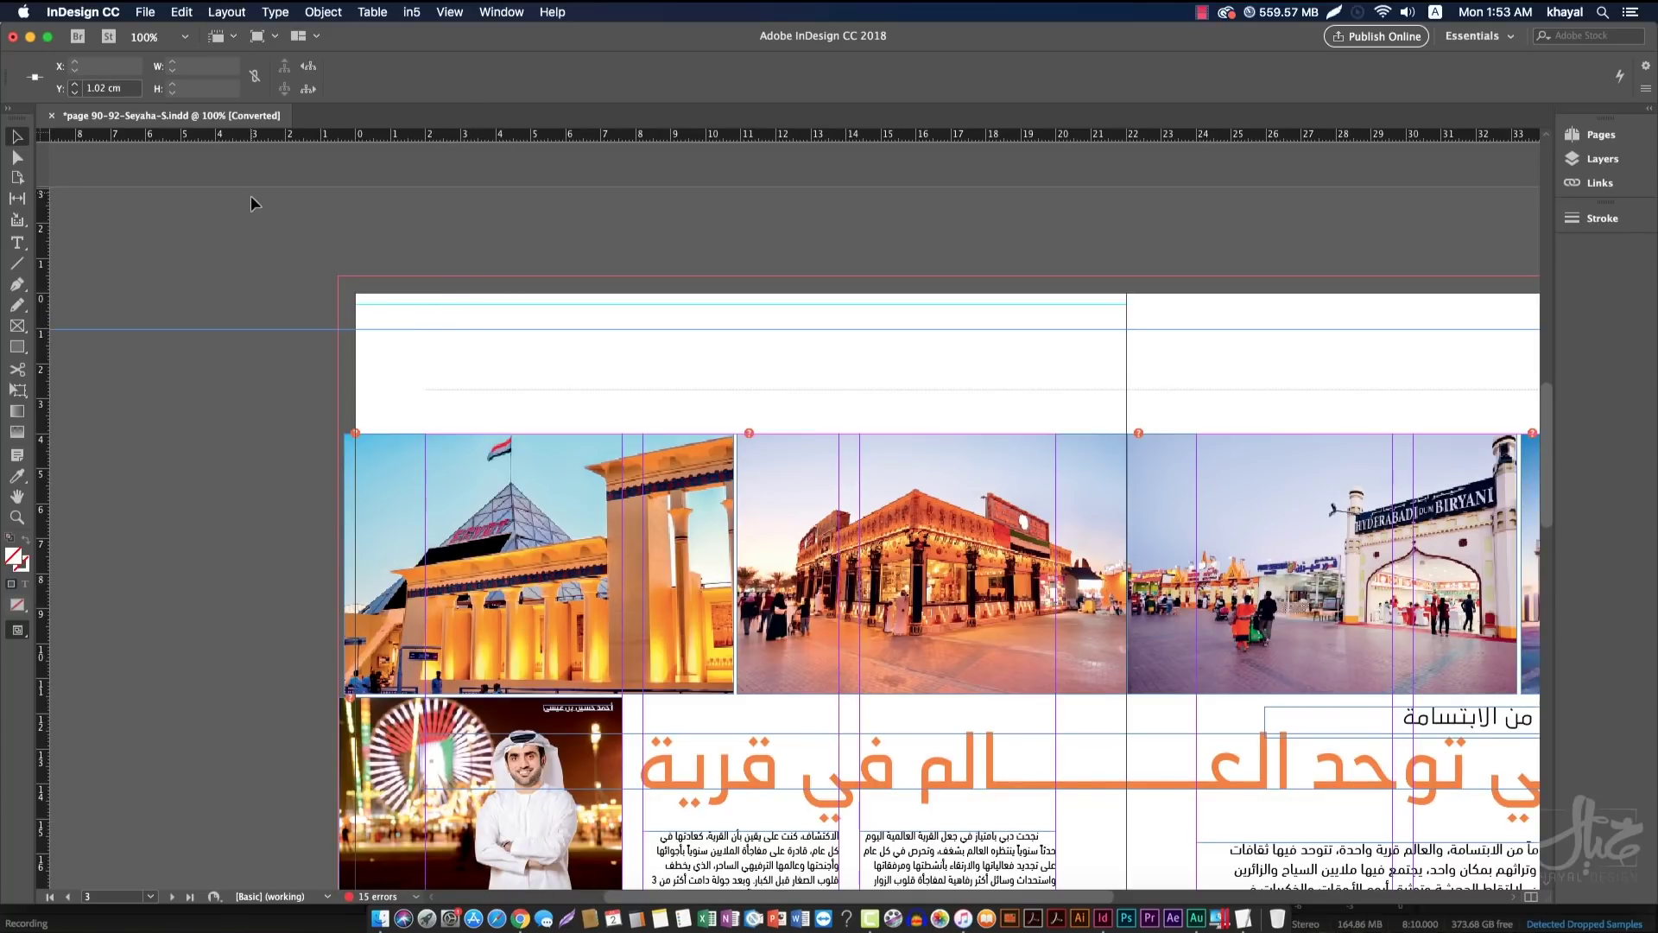
# Deselect the guide and start creating guides automatically again, with 4 rows previewed on the spread
pyautogui.click(252, 231)
pyautogui.click(232, 10)
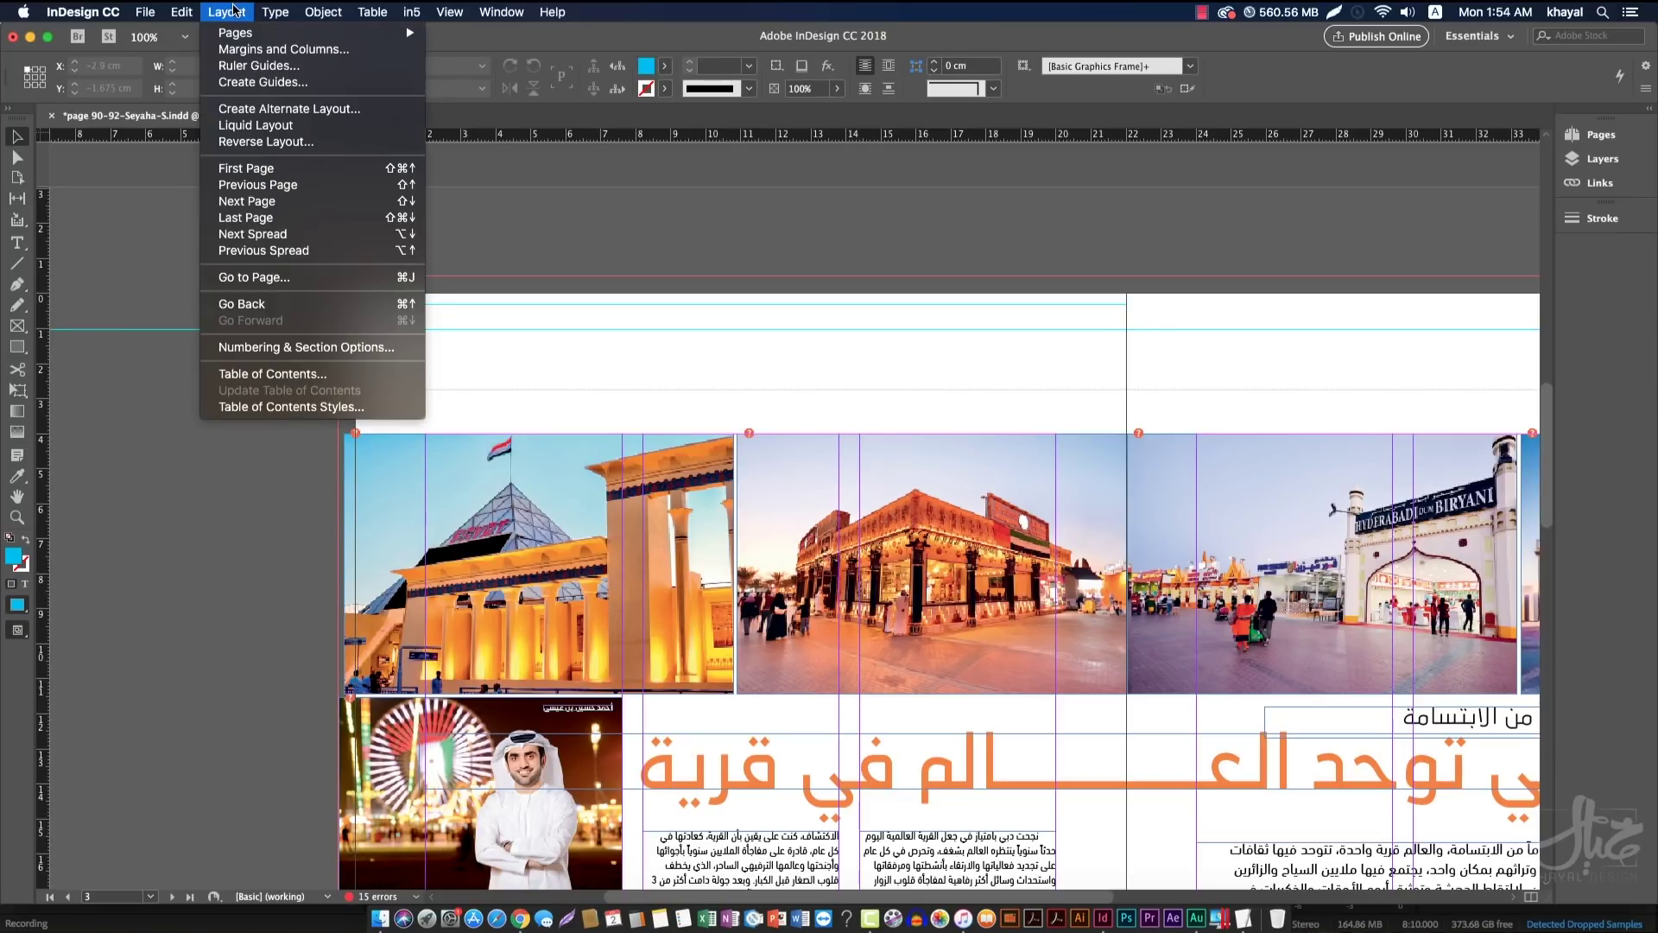
pyautogui.click(262, 82)
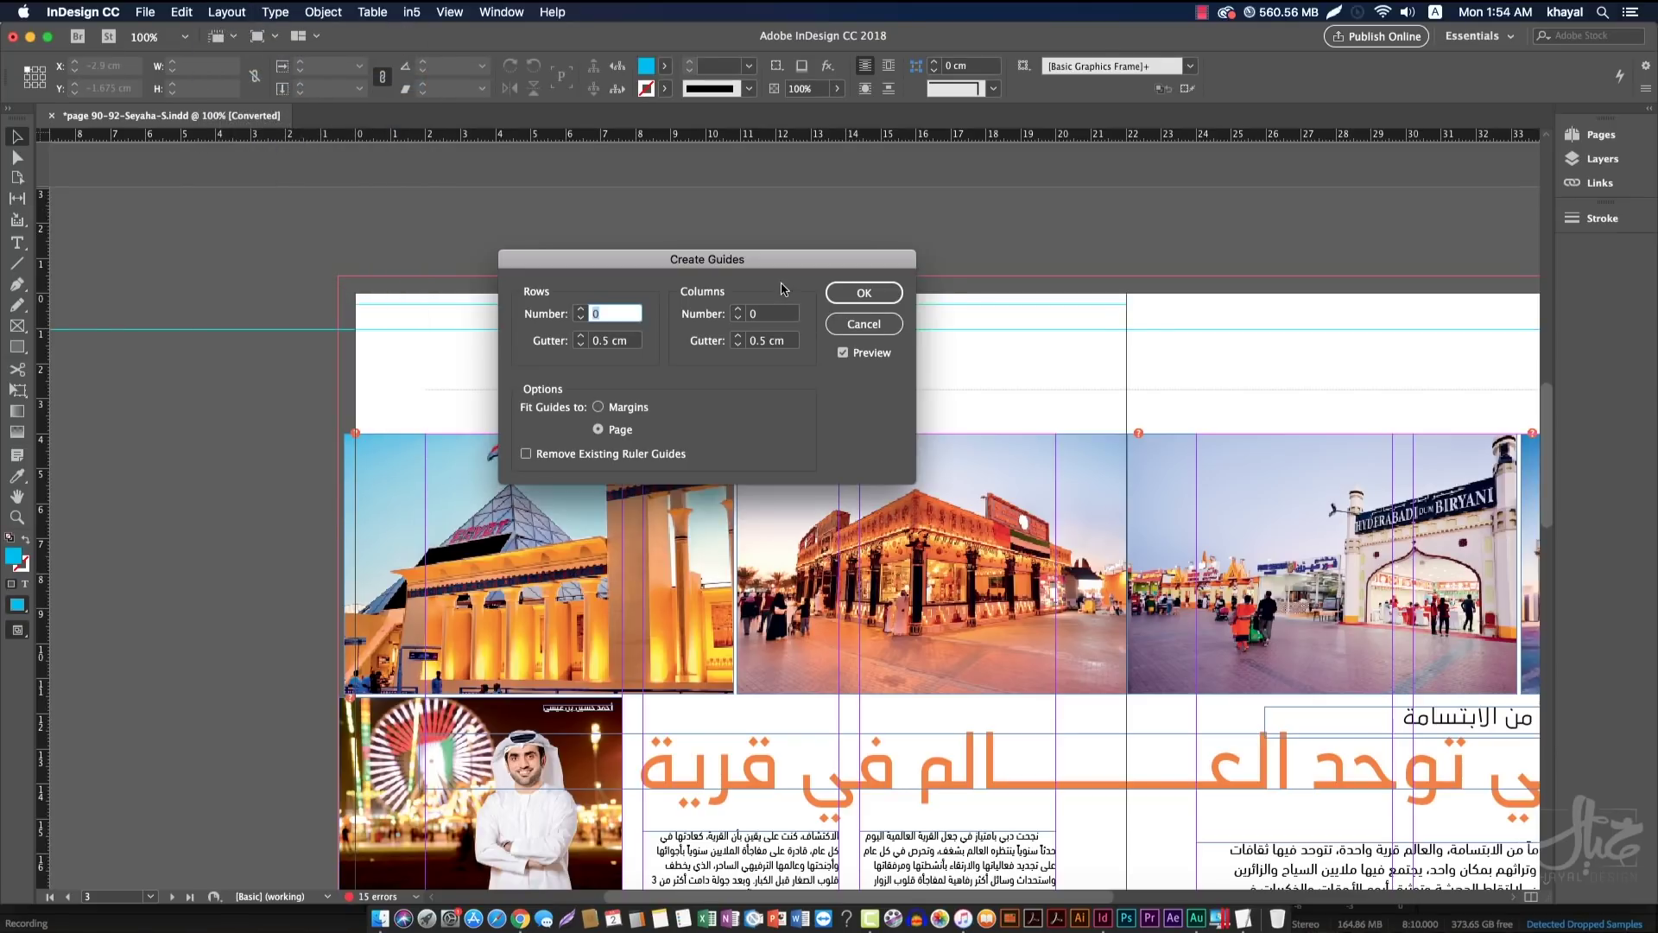
pyautogui.moveTo(783, 289); pyautogui.dragTo(943, 193)
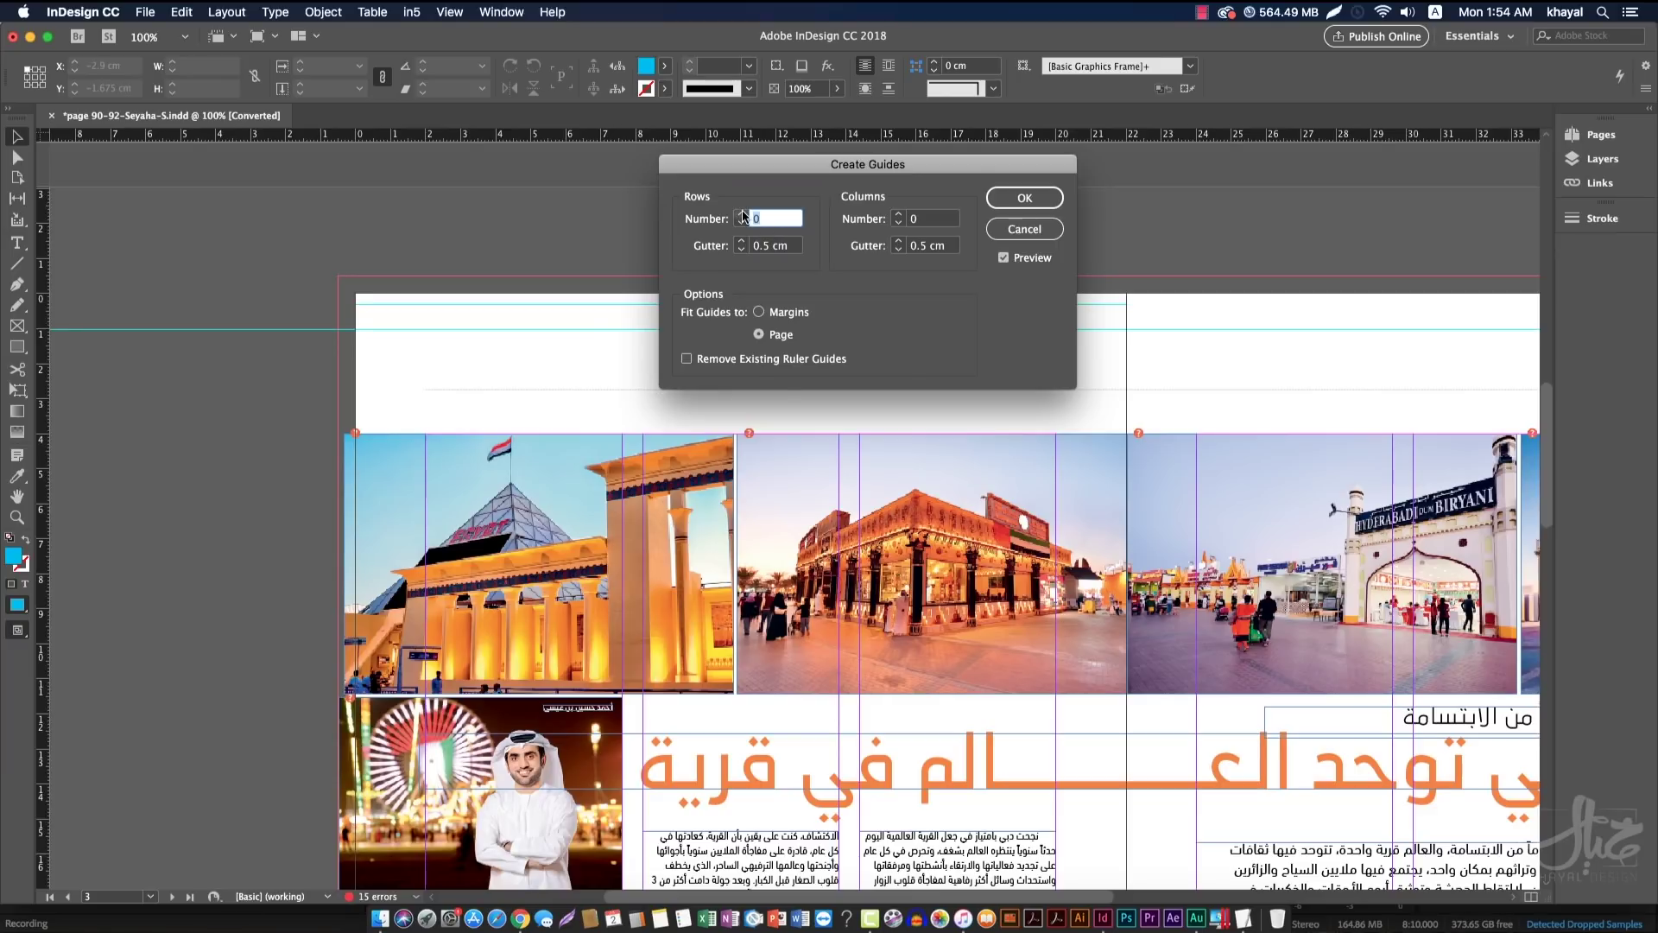
pyautogui.click(742, 214)
pyautogui.click(742, 214)
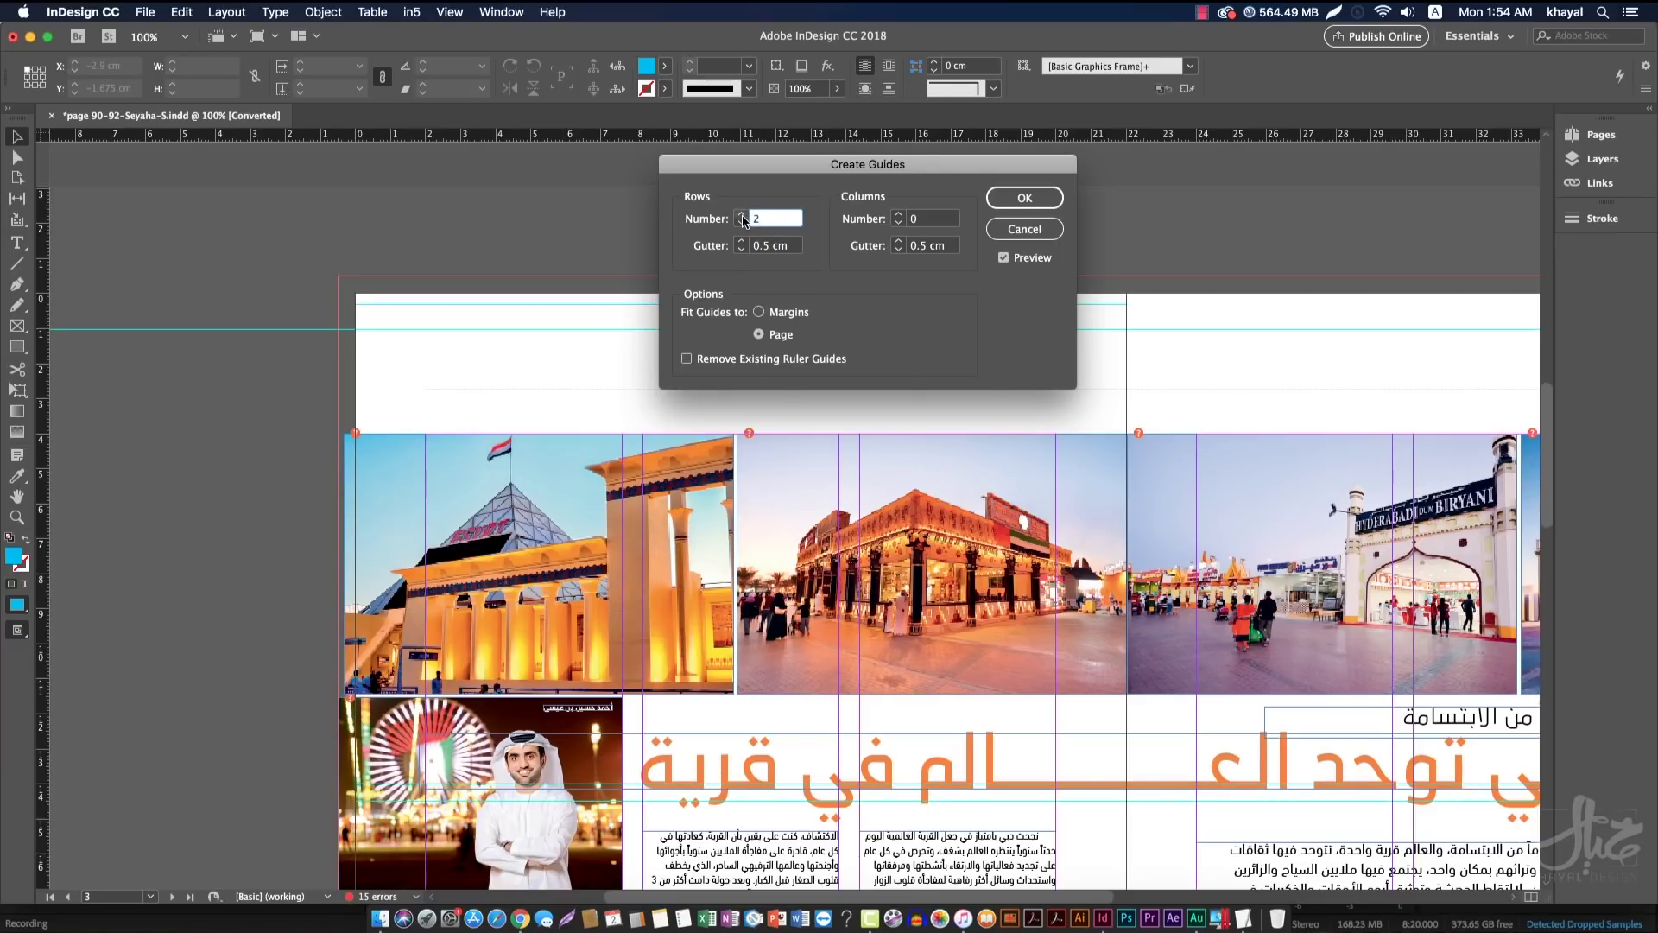
pyautogui.click(742, 215)
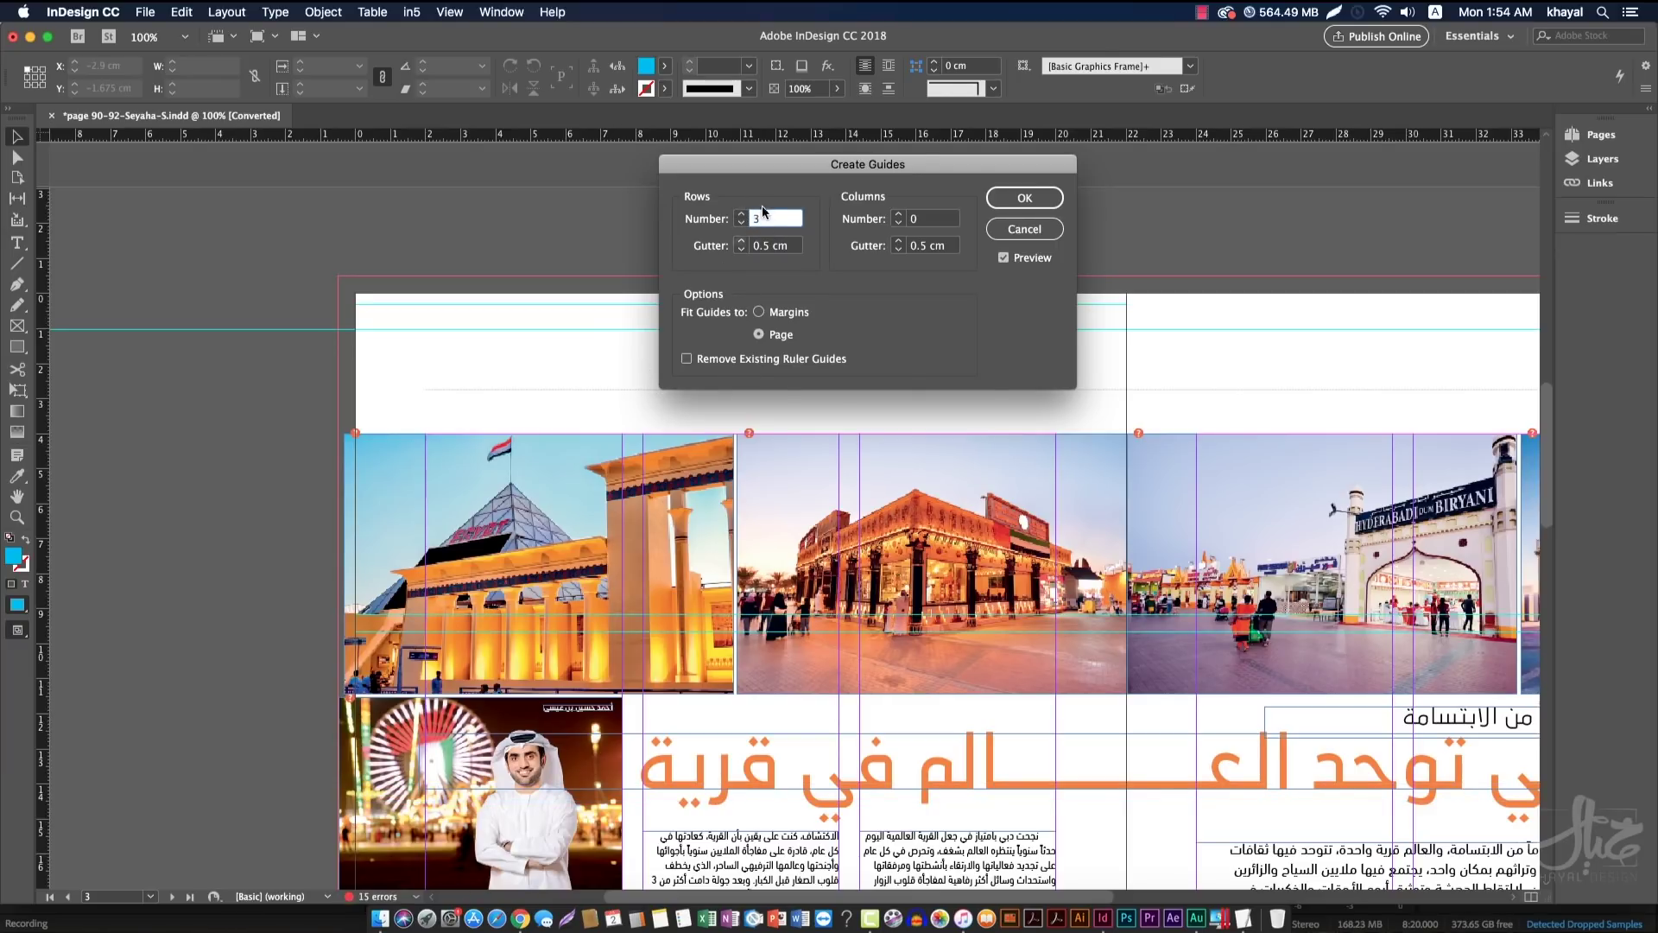
pyautogui.click(742, 215)
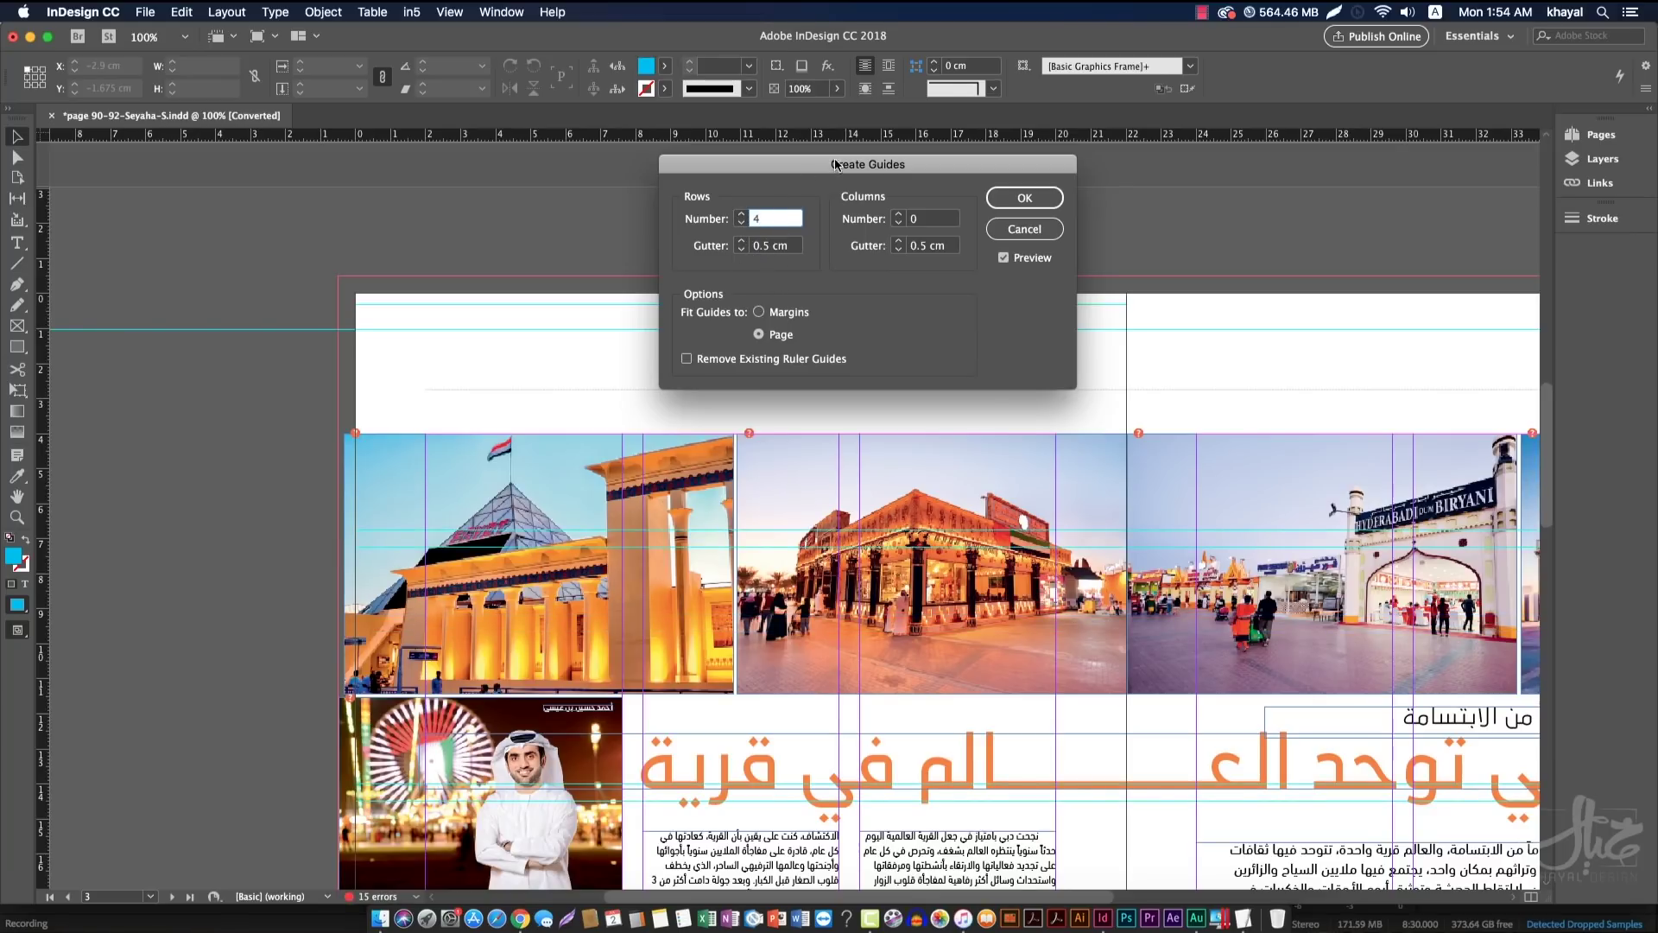
# Set the number of guide columns to 6, keeping the preview of the spread uncovered
pyautogui.click(898, 216)
pyautogui.click(898, 215)
pyautogui.click(898, 215)
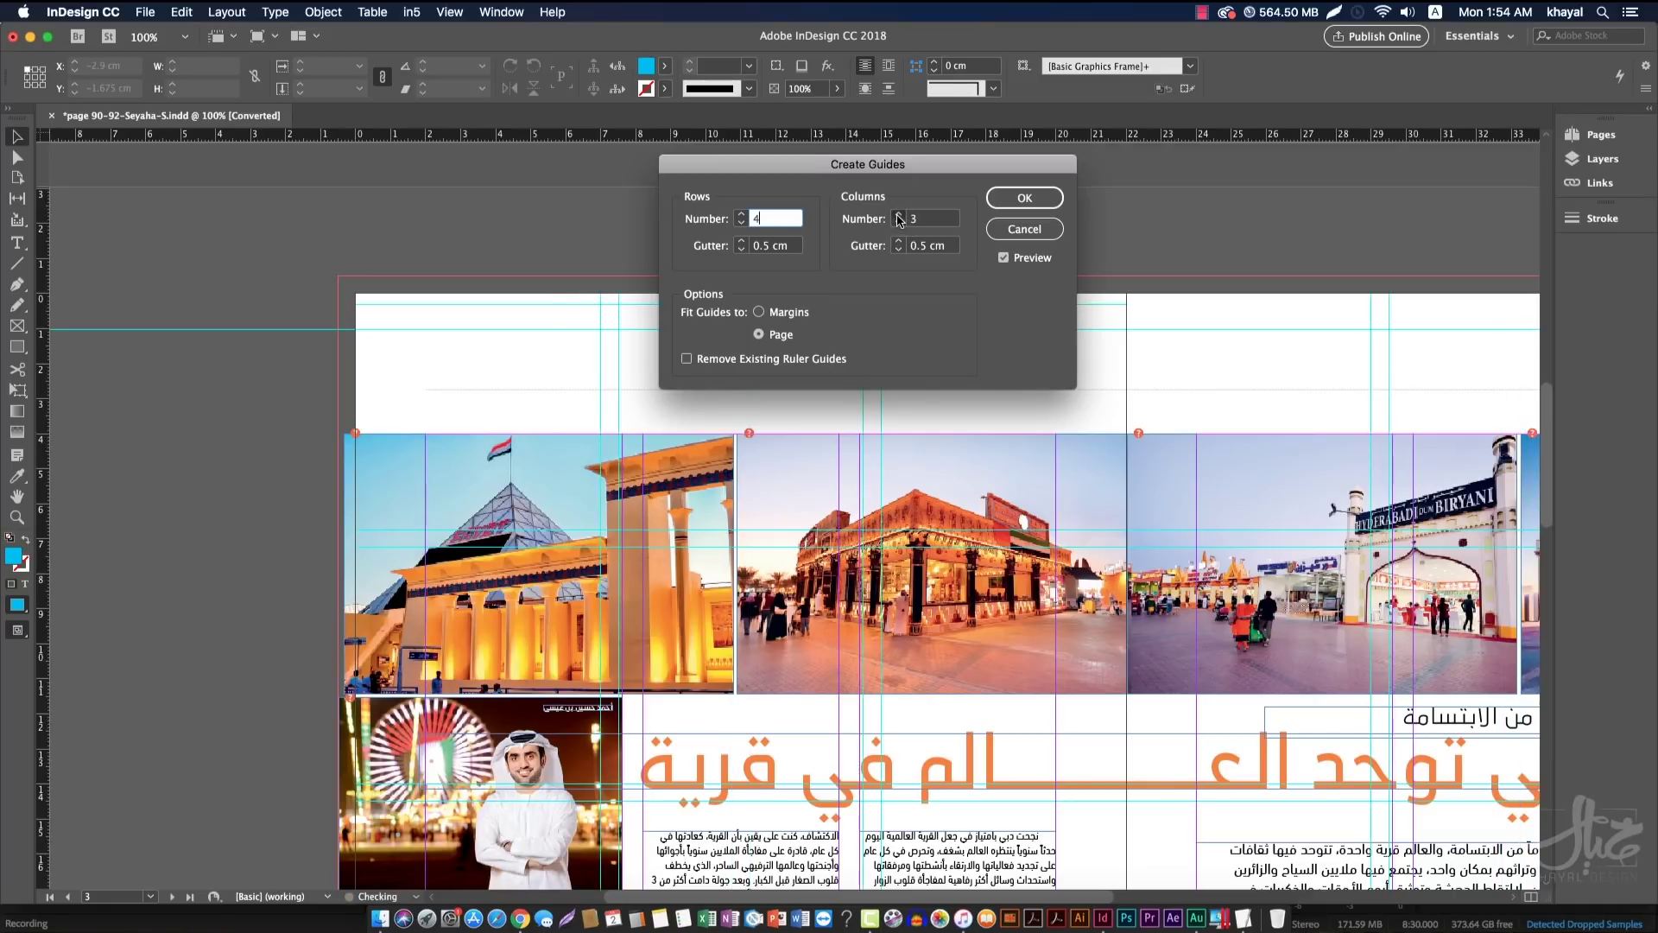
pyautogui.click(898, 215)
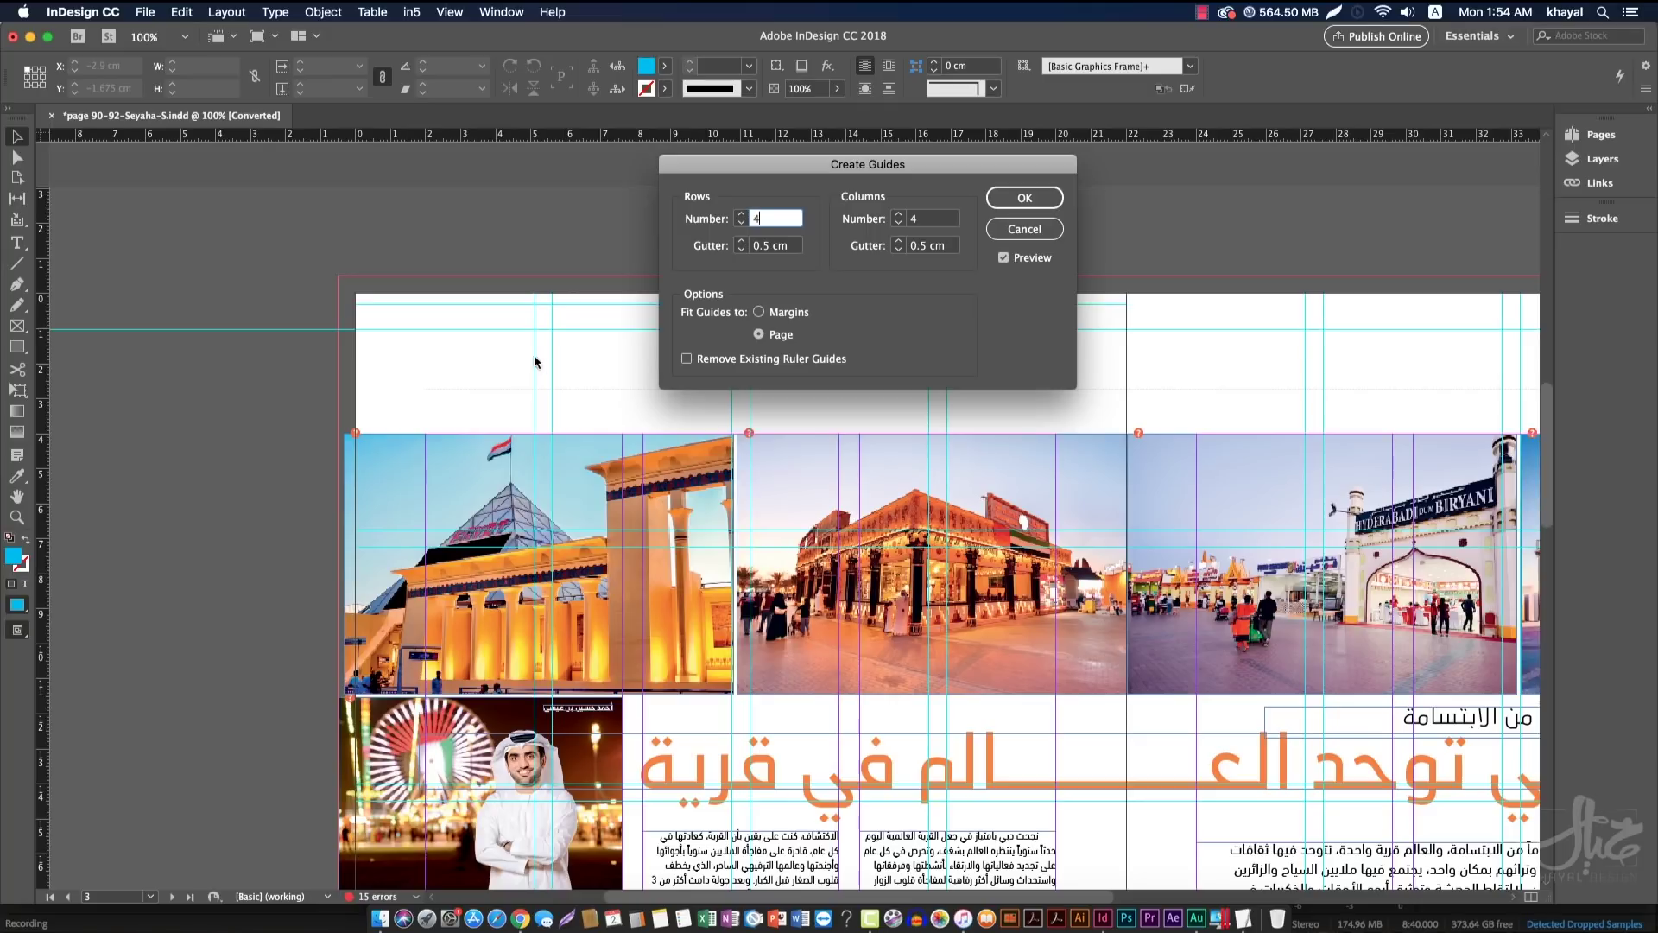
pyautogui.click(898, 214)
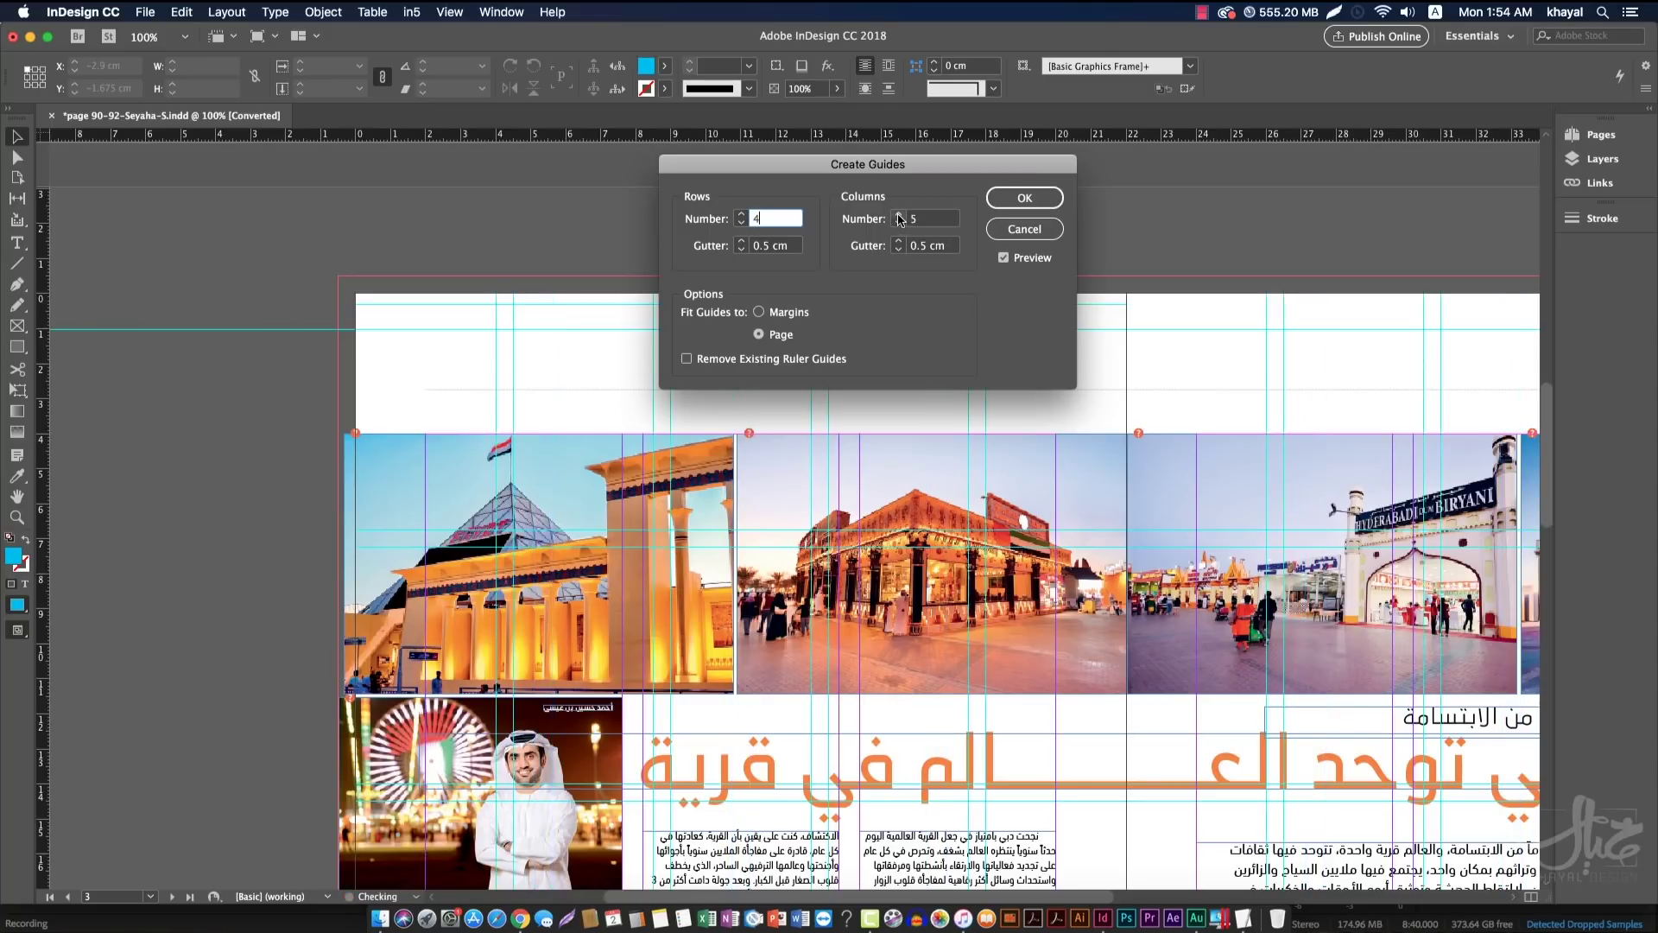
pyautogui.click(898, 214)
pyautogui.moveTo(887, 166); pyautogui.dragTo(876, 34)
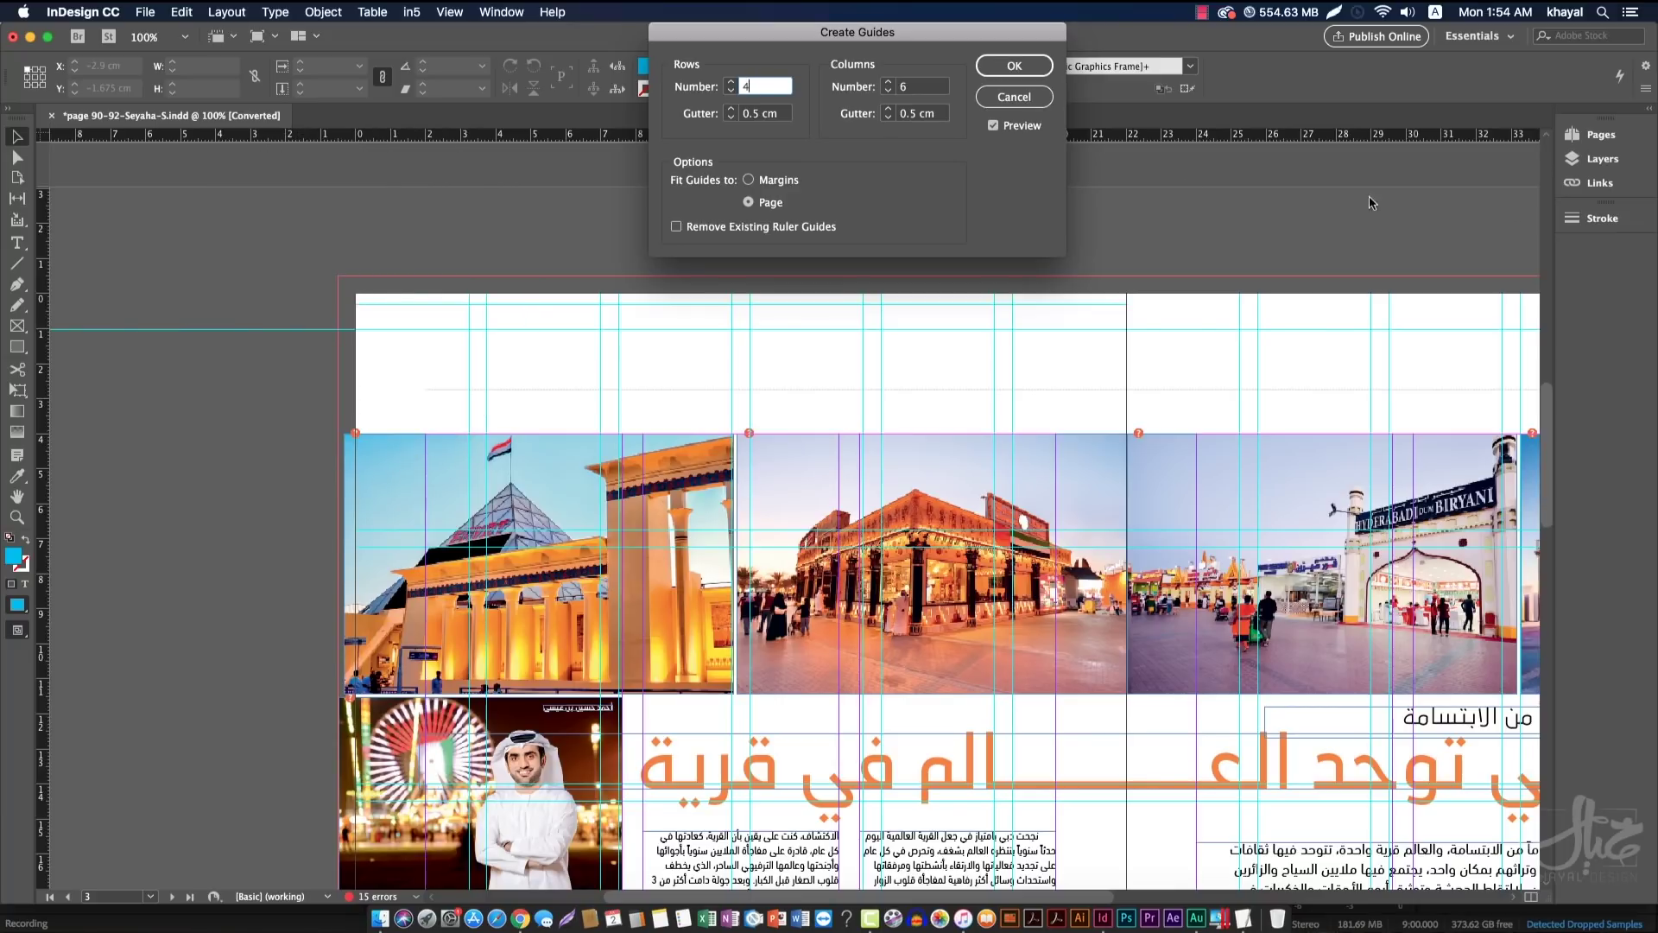
# Try fitting the guides to the margins, re-enter 4 rows, and fit the guides to the page again
pyautogui.click(783, 183)
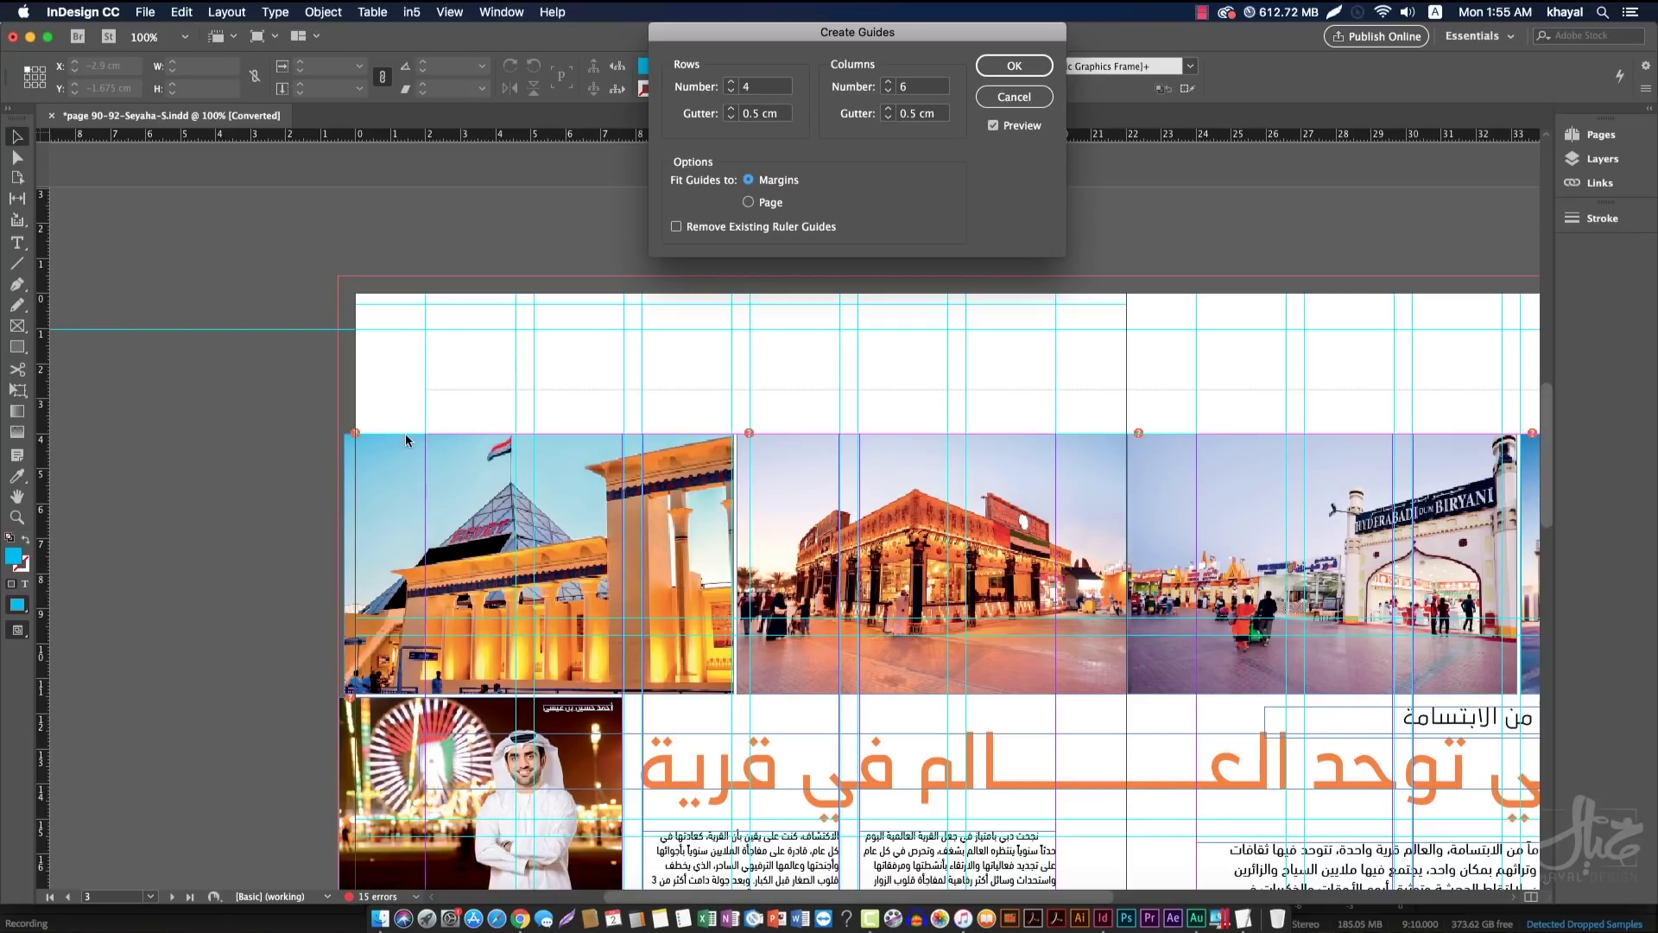
pyautogui.doubleClick(741, 83)
pyautogui.press('BackSpace')
pyautogui.write('4')
pyautogui.click(773, 202)
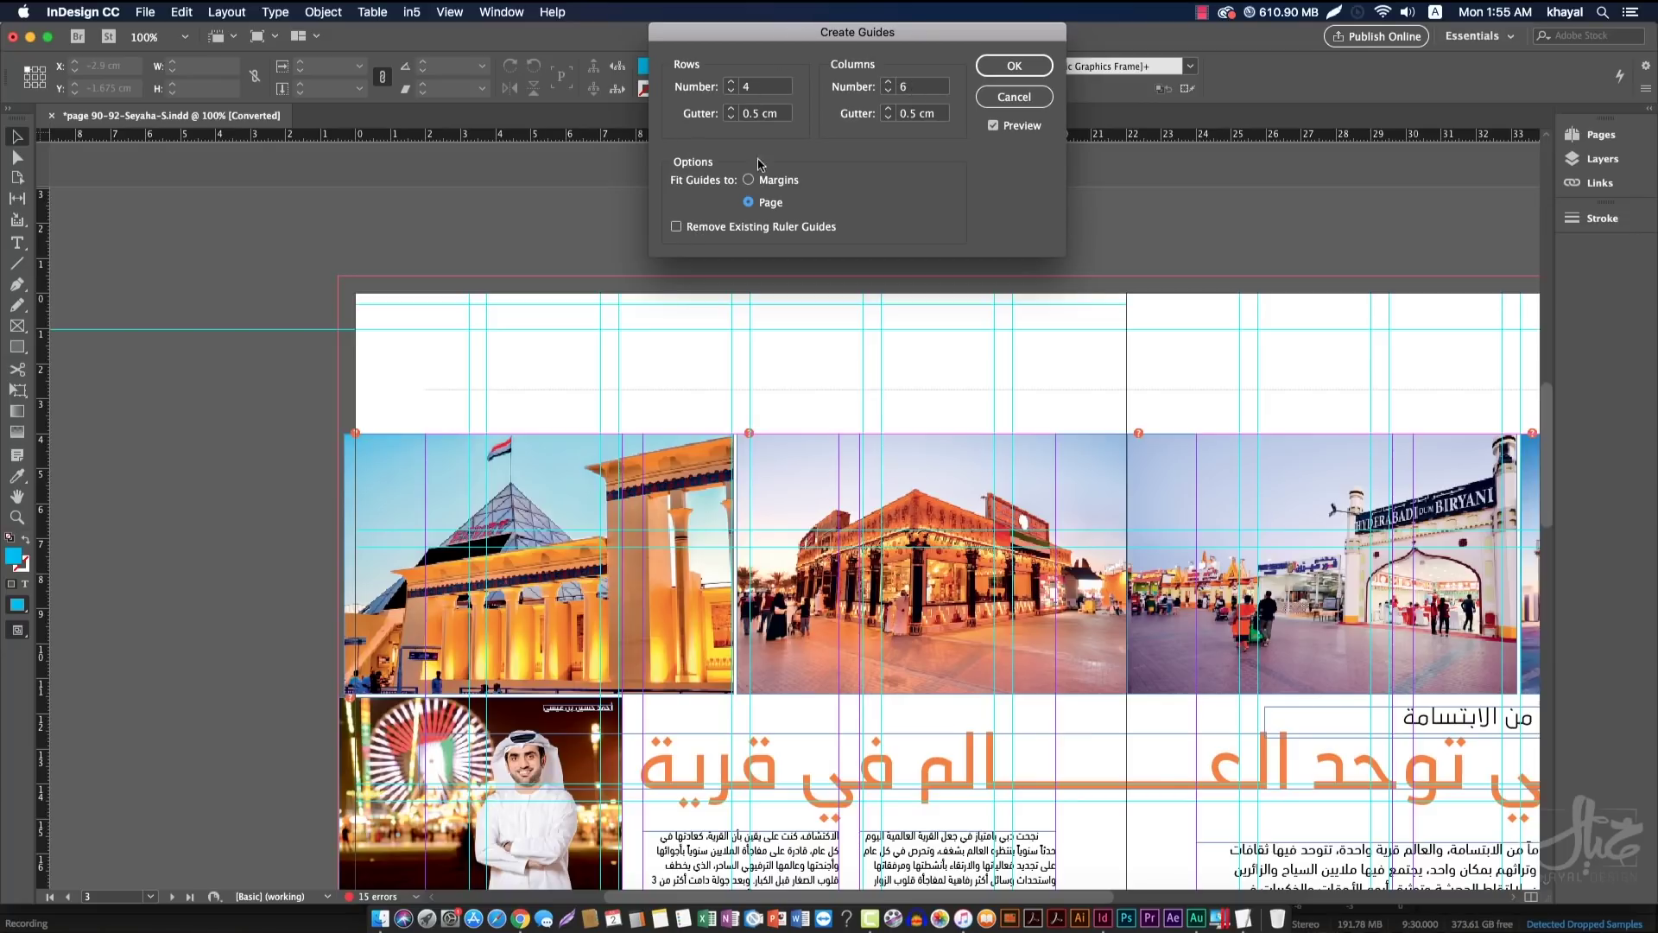
# Toggle the removal of existing ruler guides on and off in the preview, and cancel the guide creation
pyautogui.click(713, 229)
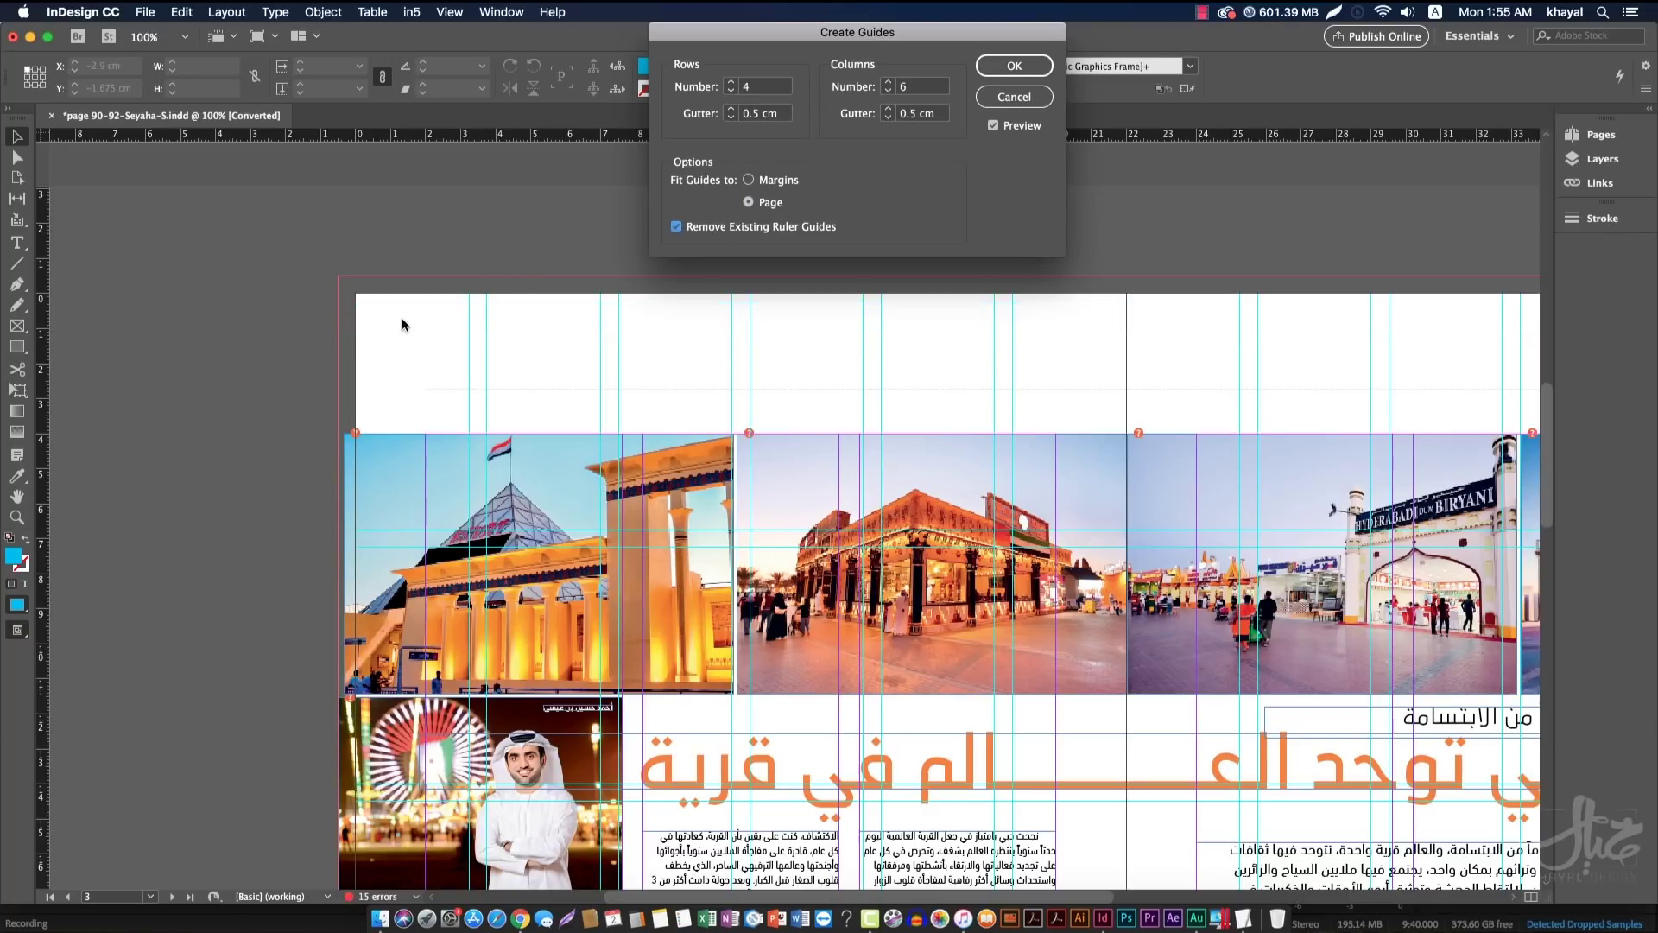
pyautogui.click(692, 225)
pyautogui.click(692, 225)
pyautogui.click(693, 225)
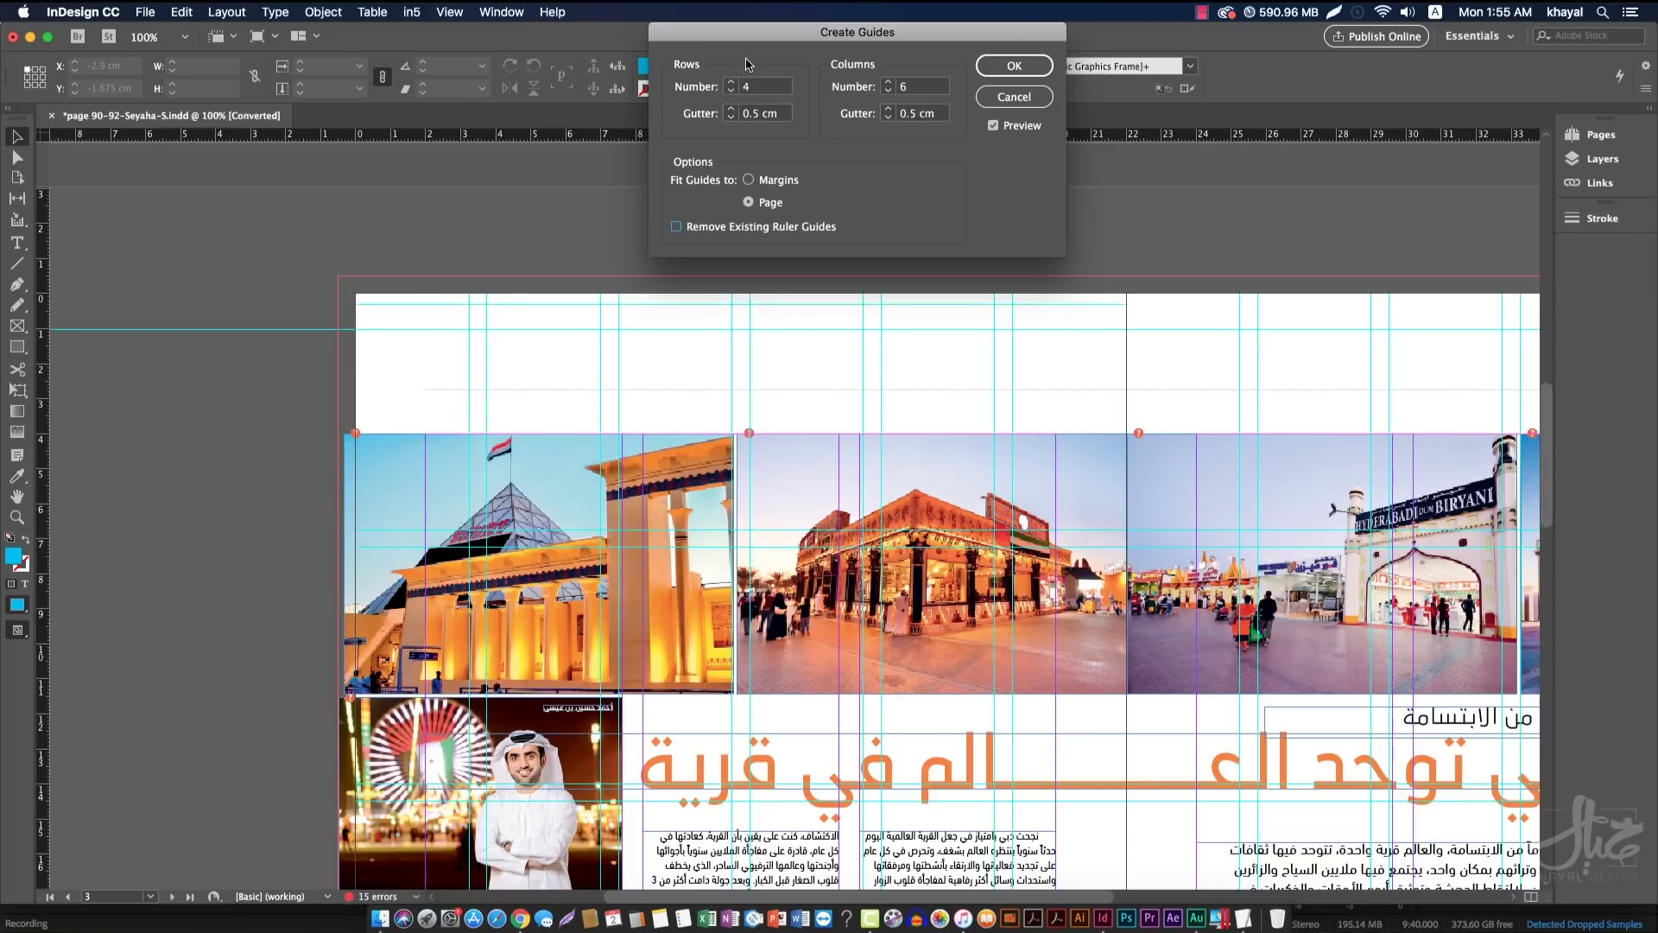
pyautogui.moveTo(740, 39); pyautogui.dragTo(656, 118)
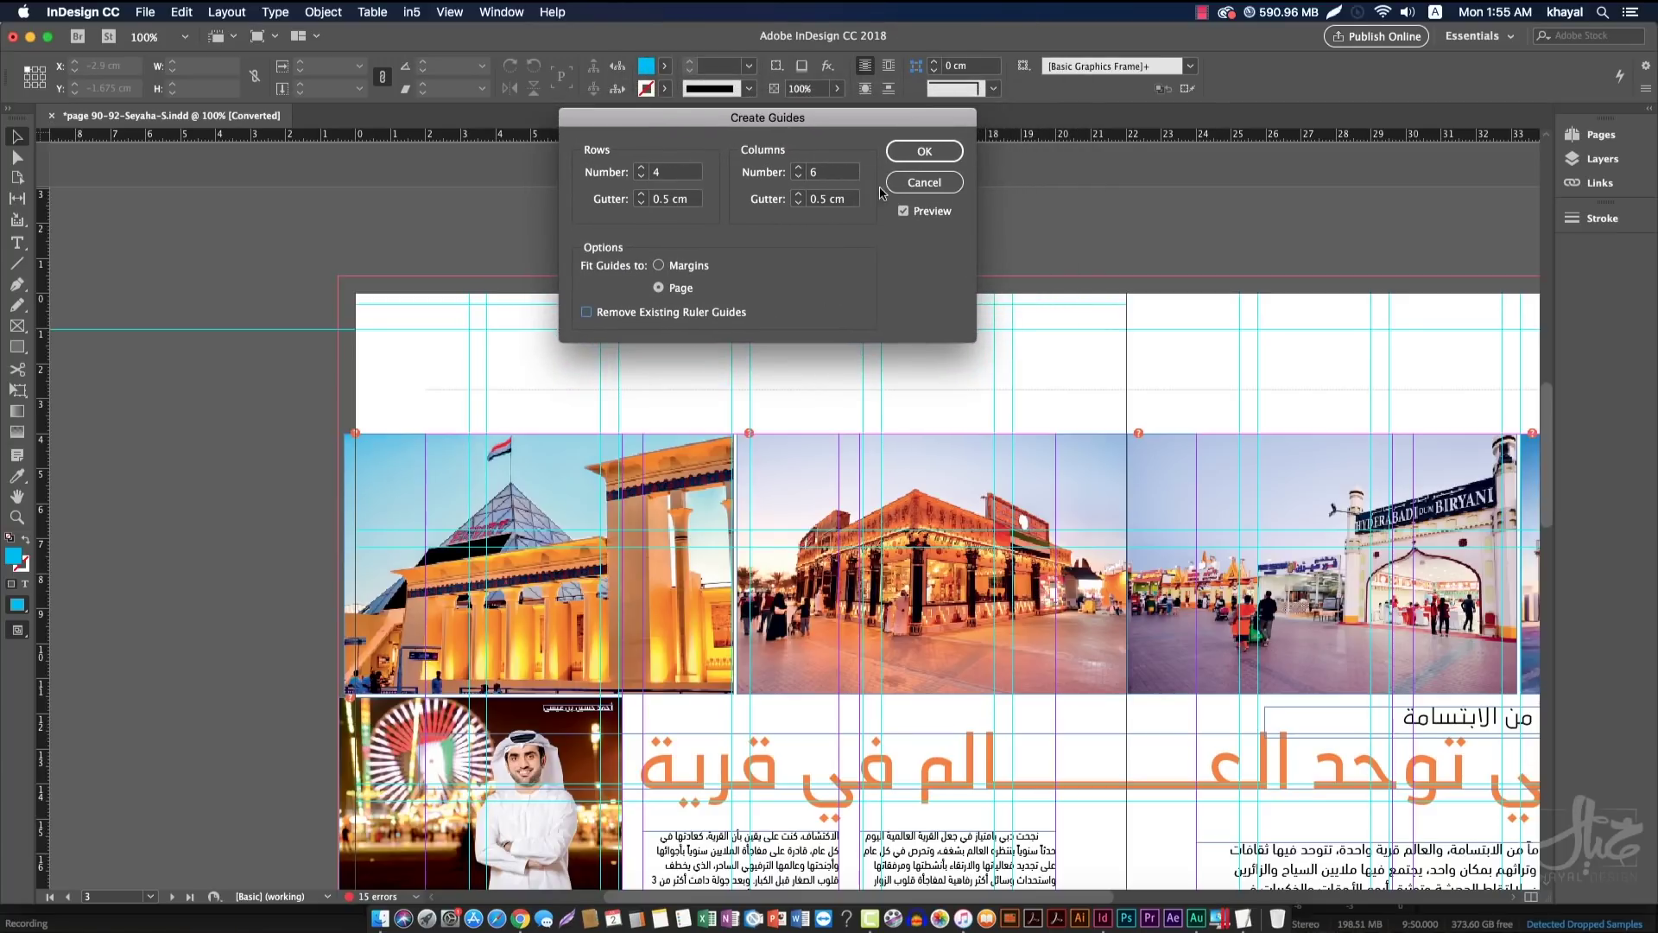
pyautogui.click(915, 180)
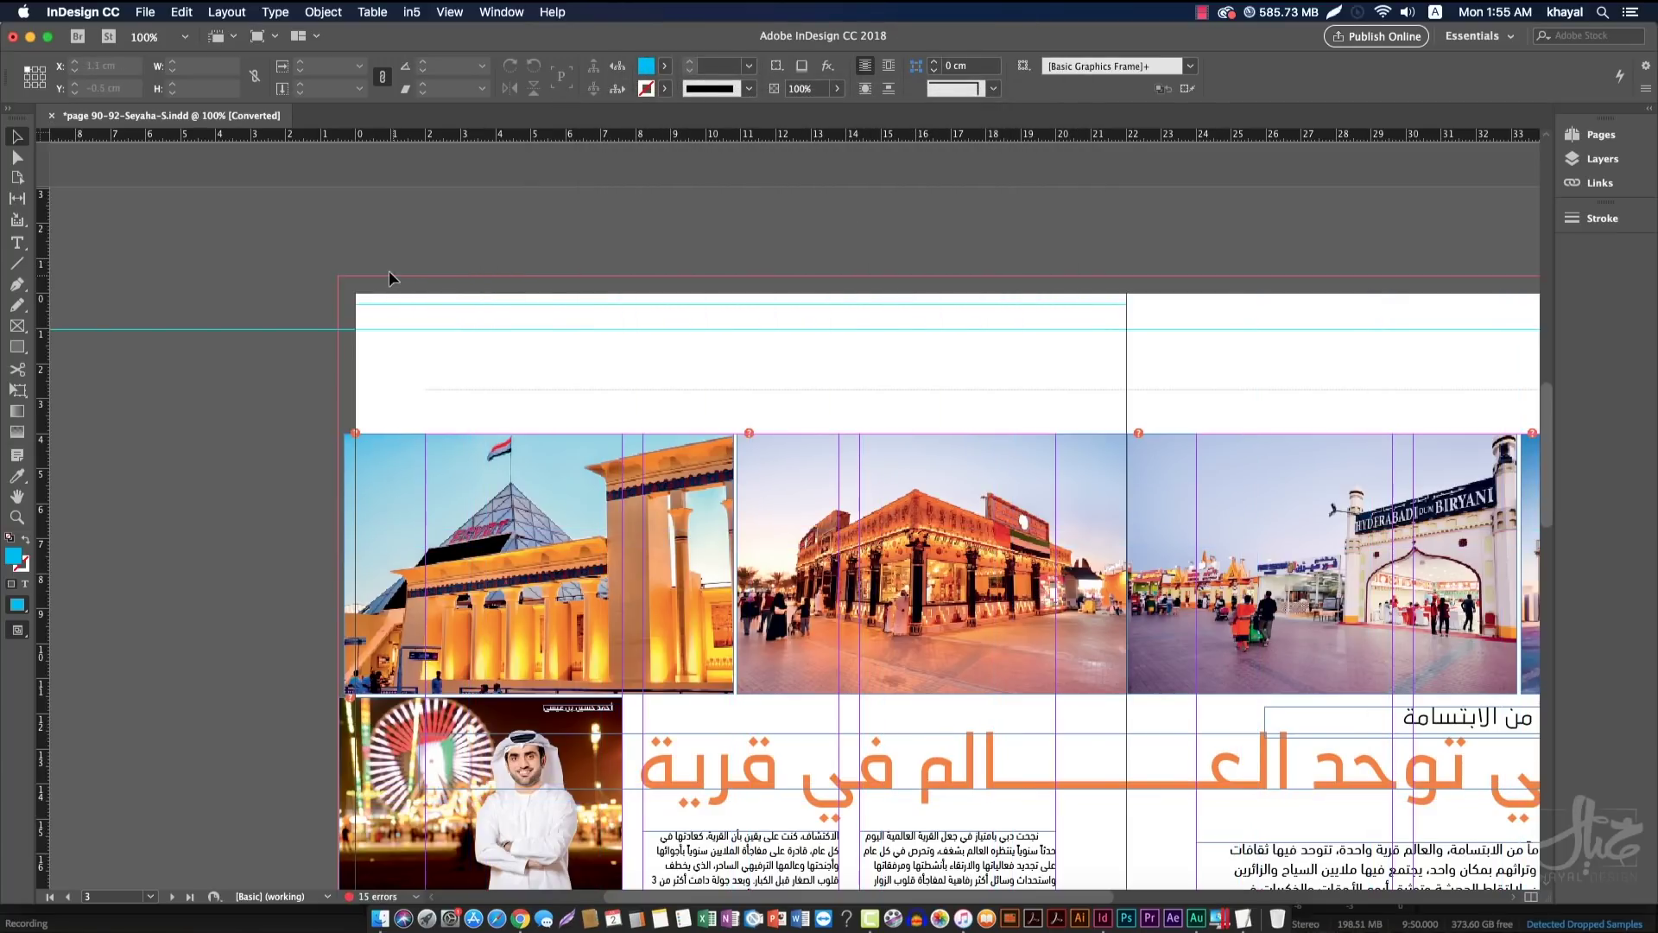
# Delete the uppermost page guide and reposition the spread guide as a left-page guide at Y 1.2 cm
pyautogui.click(406, 306)
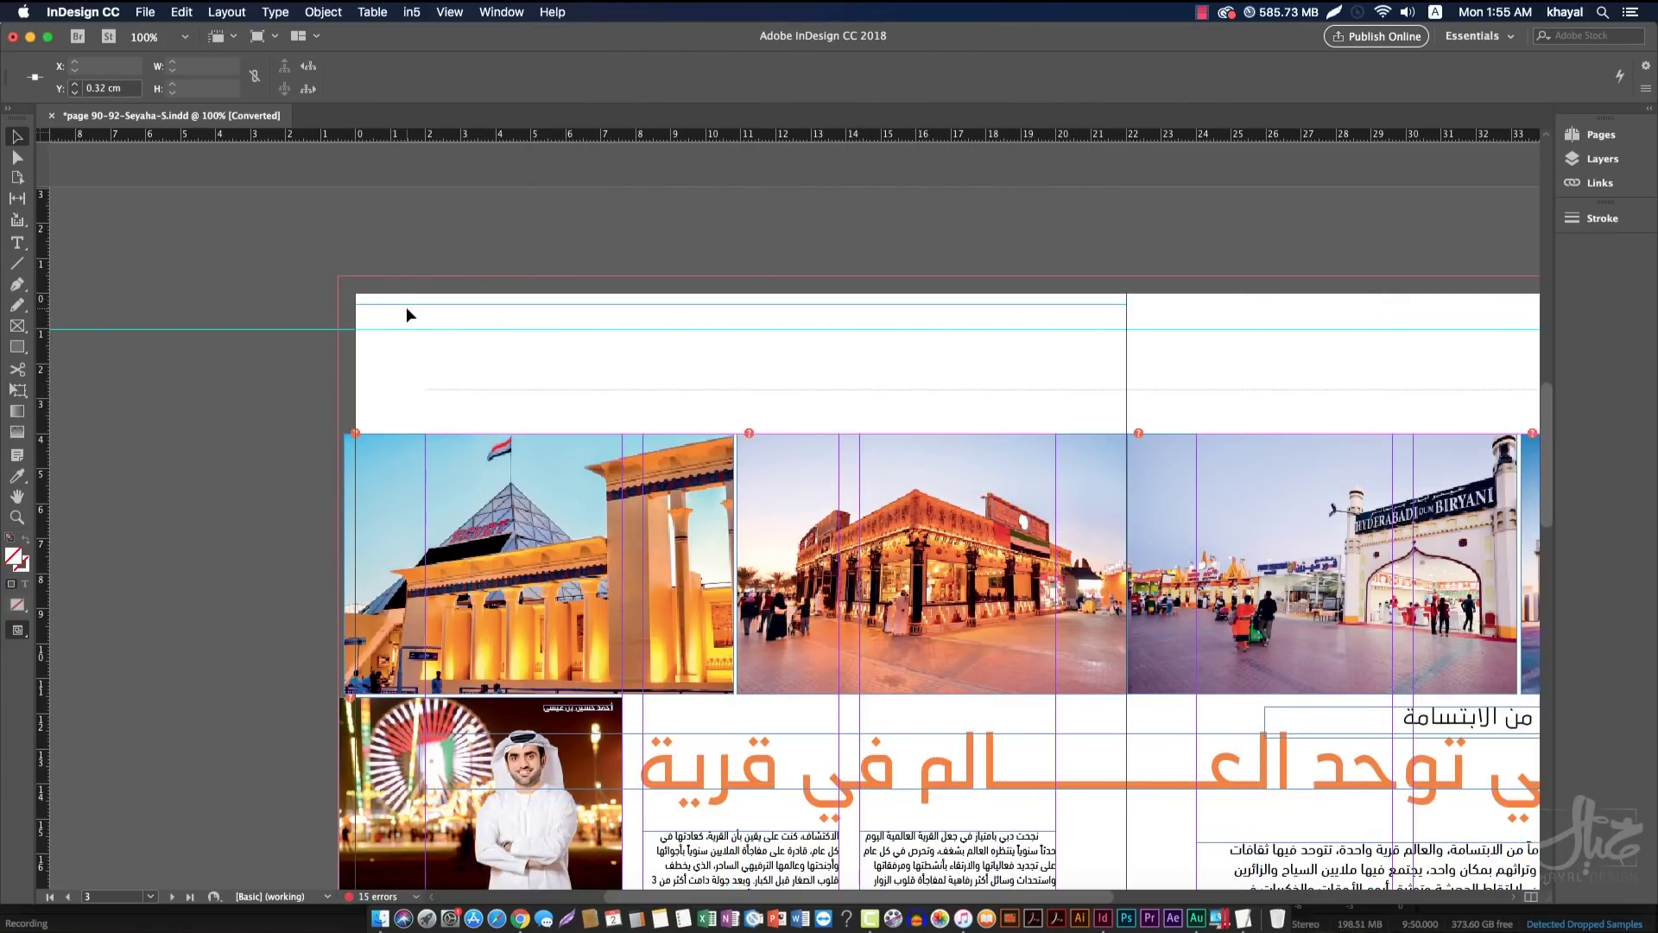
pyautogui.press('Delete')
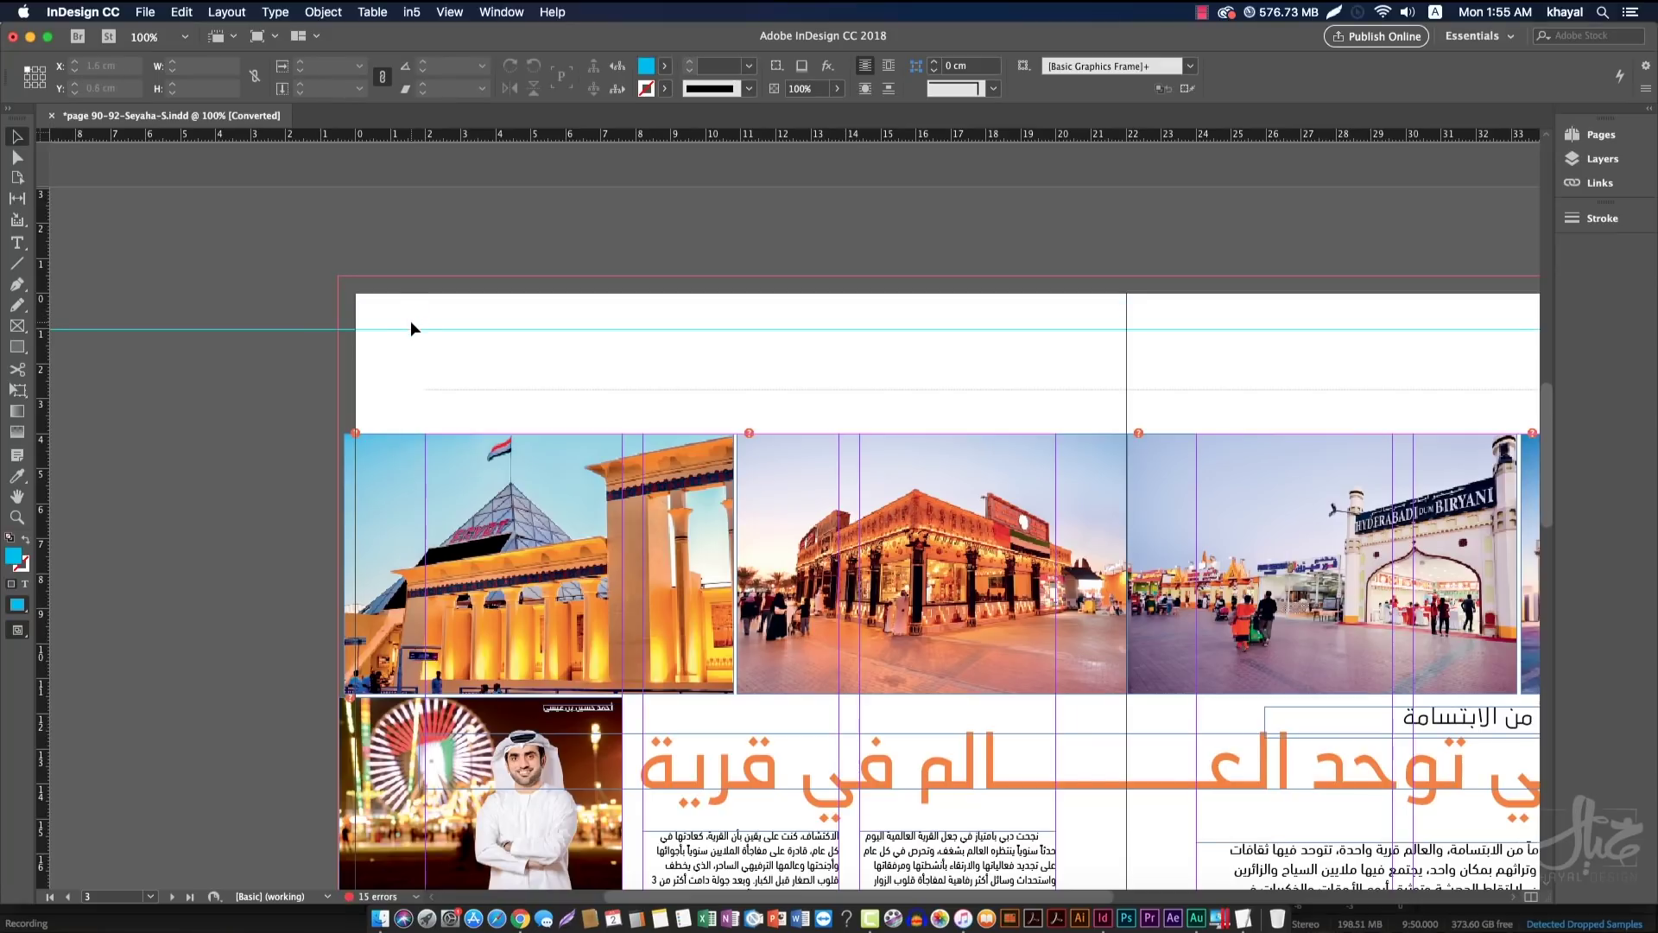
pyautogui.moveTo(413, 329); pyautogui.dragTo(377, 343)
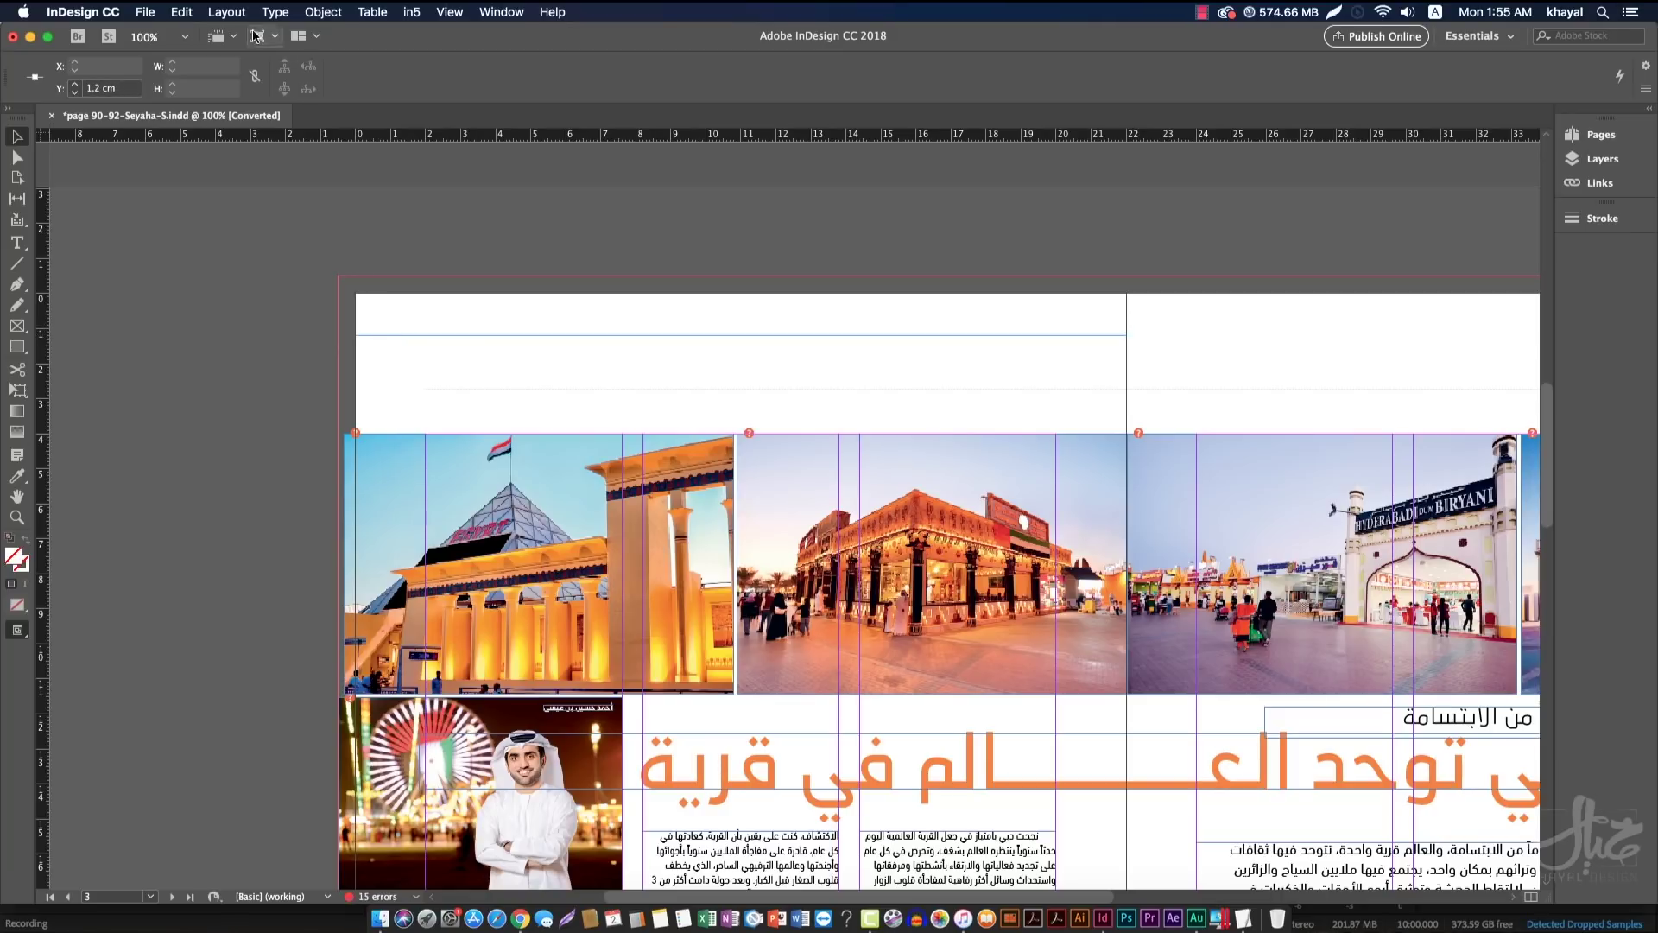
# Start Step and Repeat on the selected guide with a count of 4 and the preview on, keeping the page's top uncovered
pyautogui.click(182, 12)
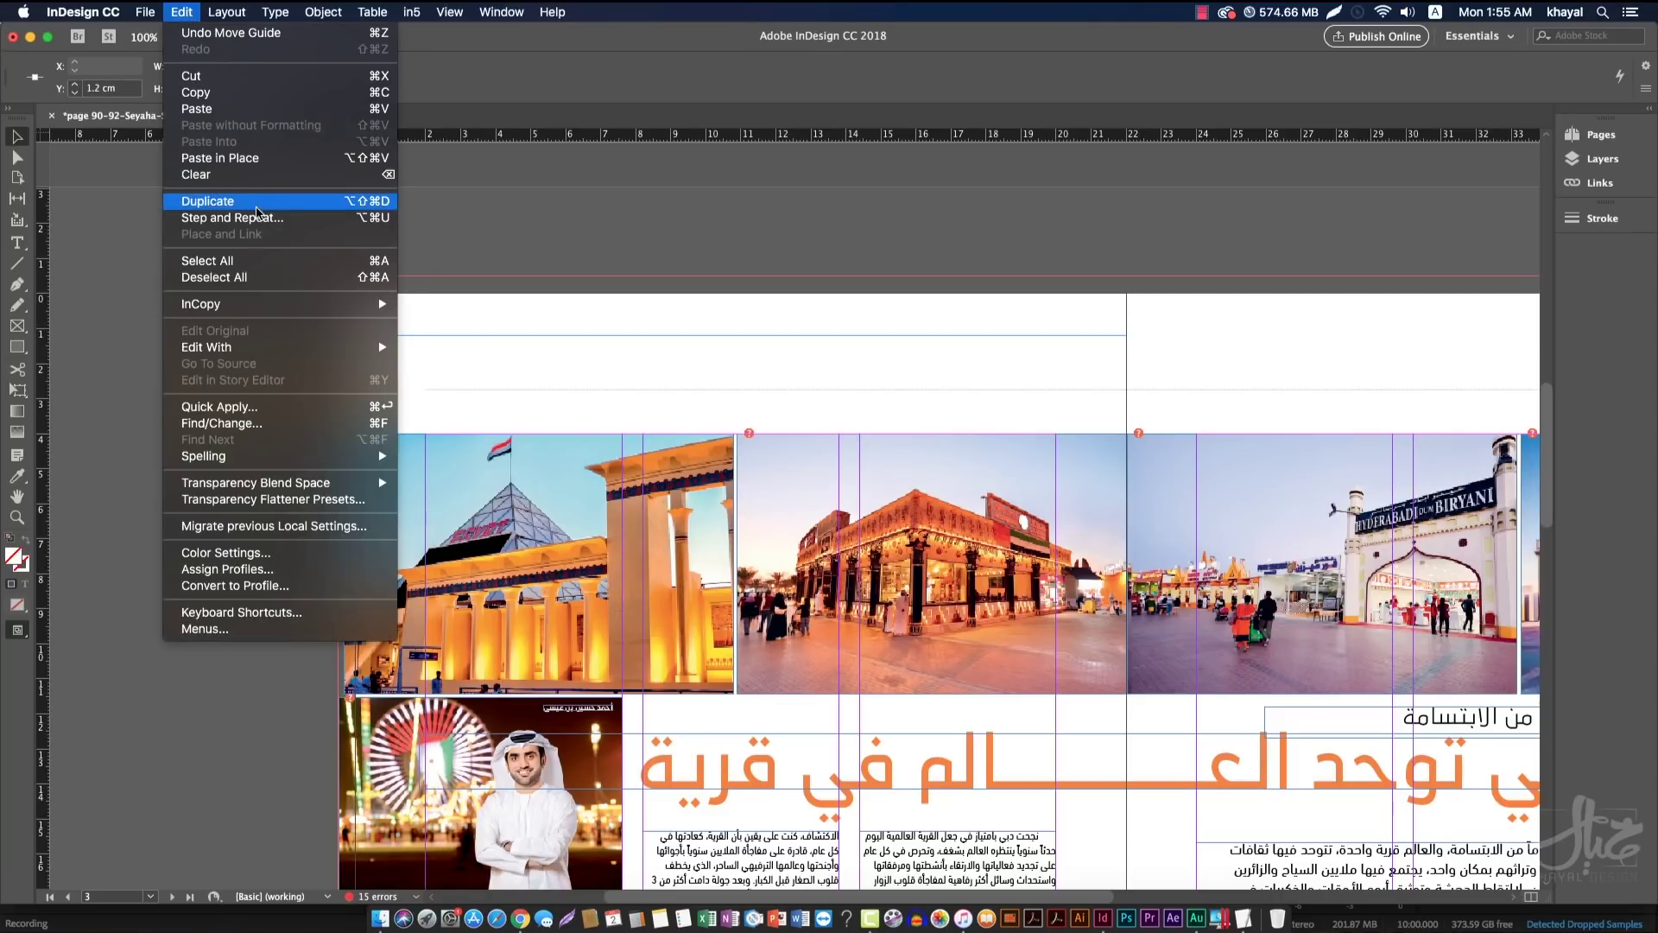
pyautogui.click(275, 217)
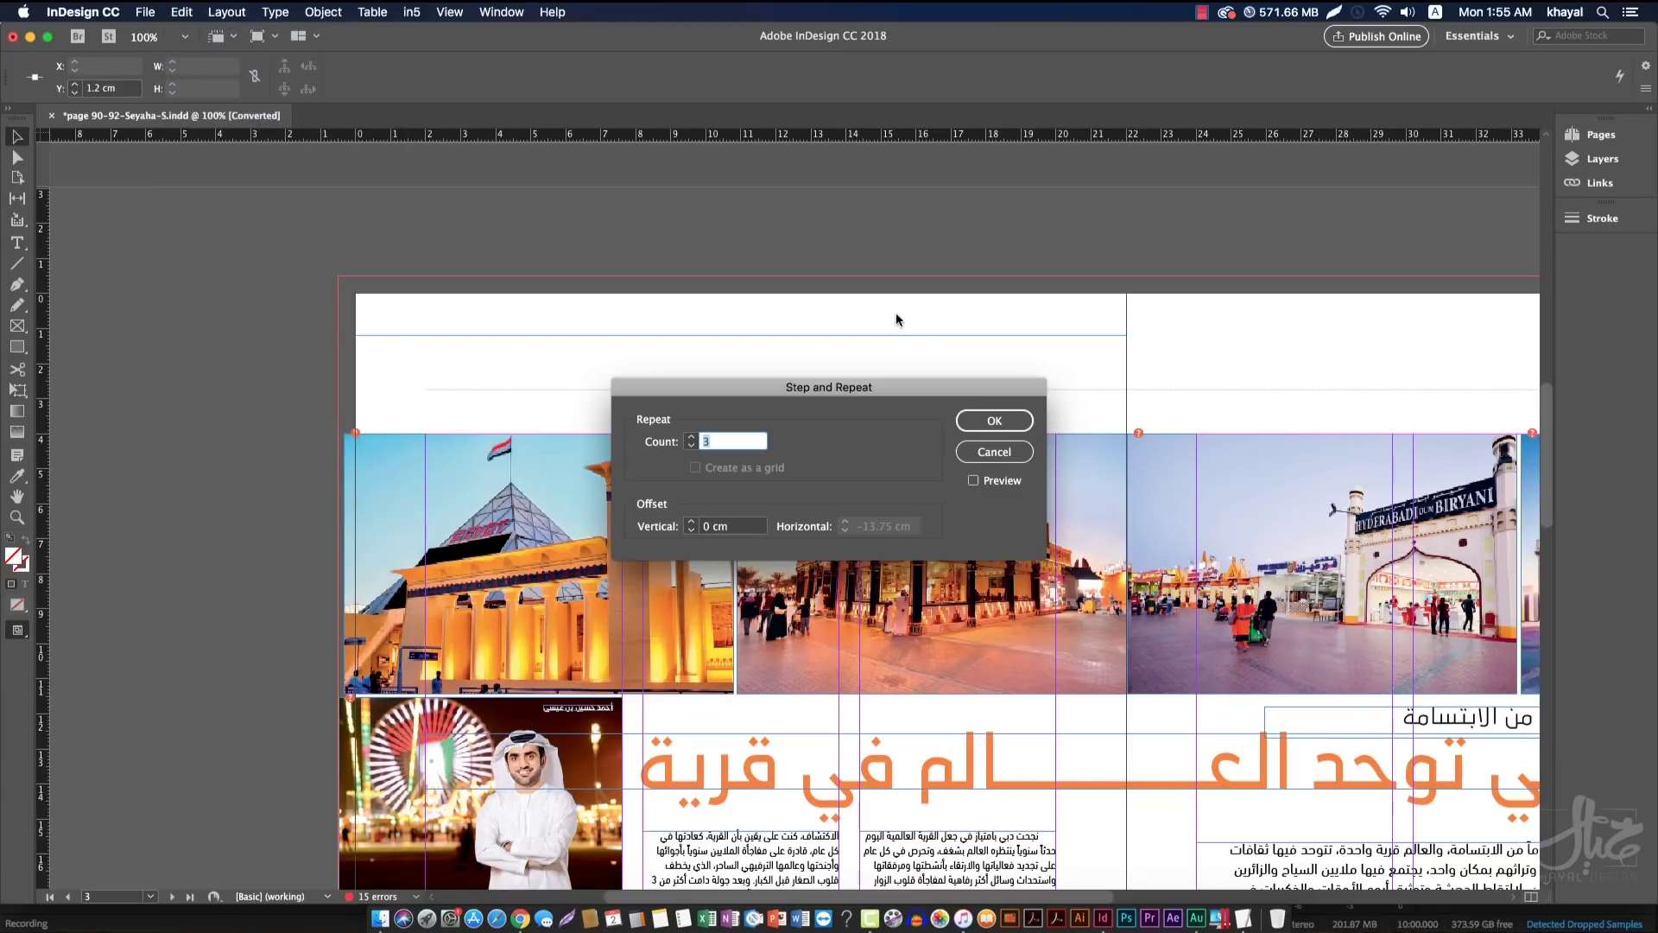
pyautogui.moveTo(858, 388); pyautogui.dragTo(762, 179)
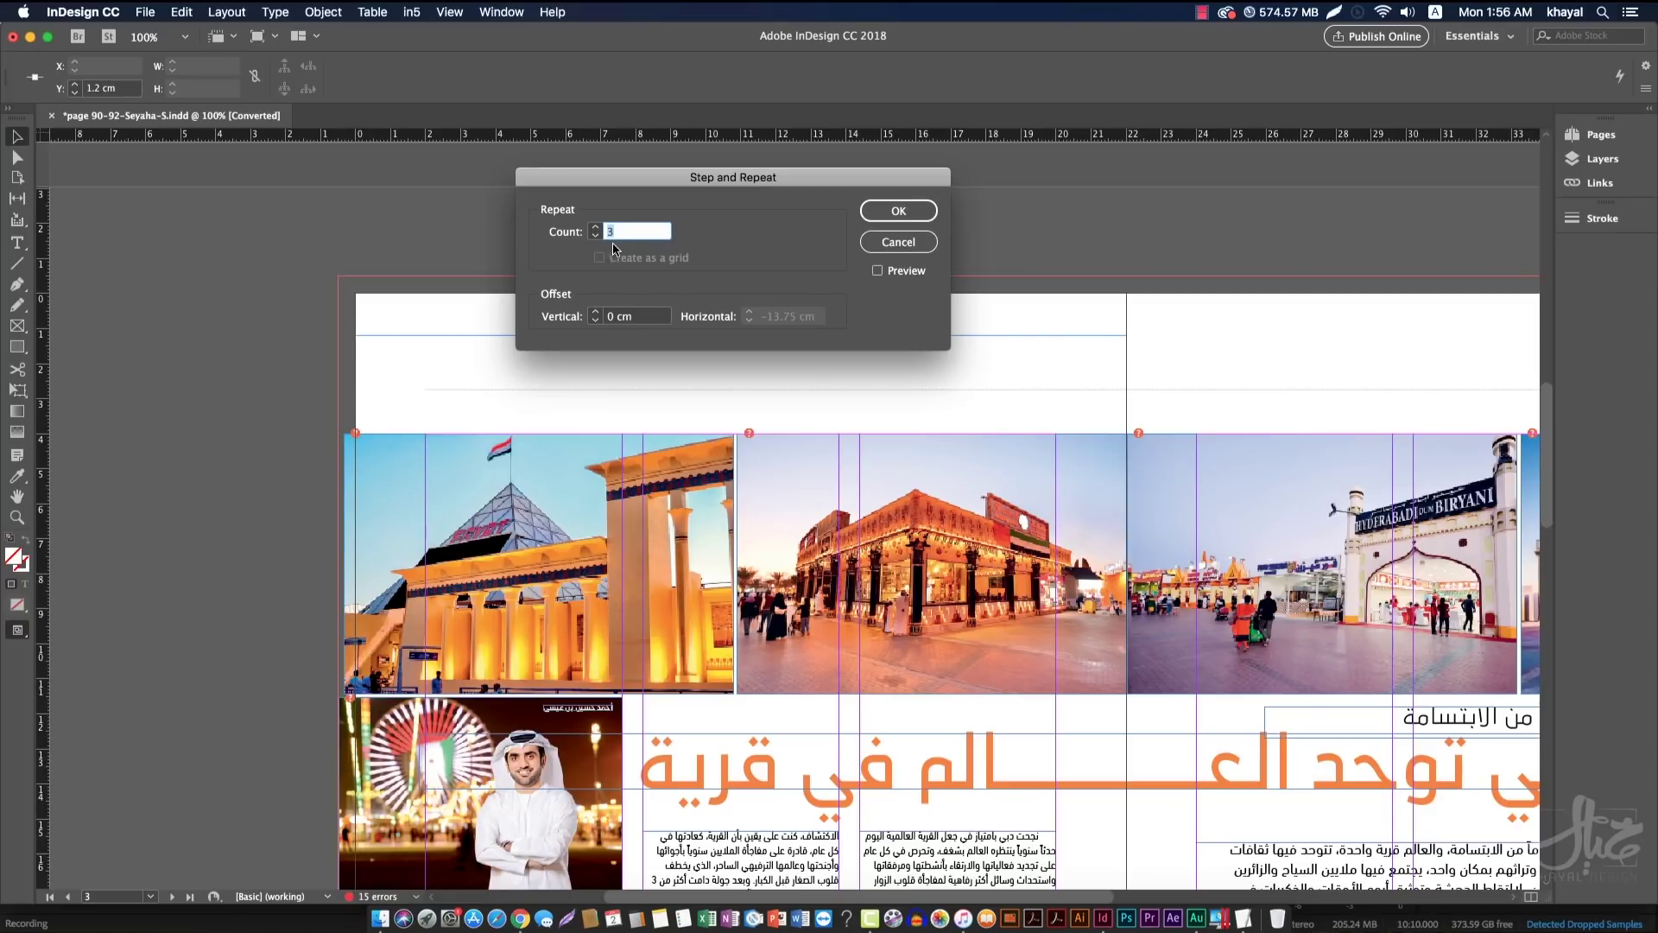
pyautogui.click(596, 228)
pyautogui.click(877, 270)
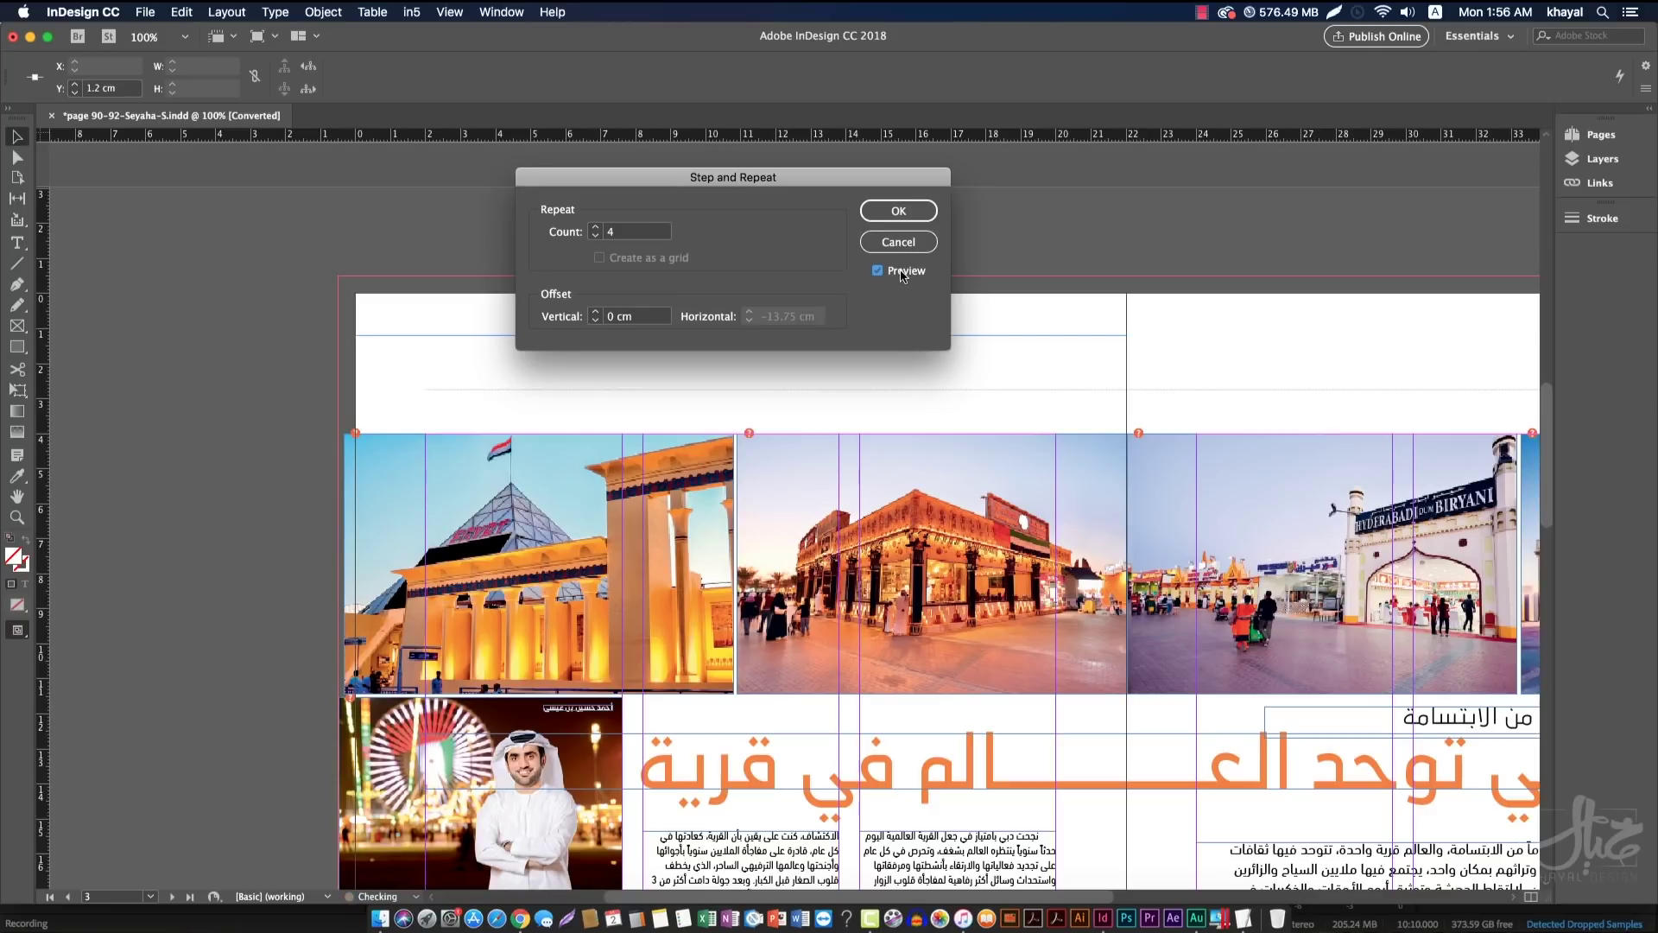
# Set the vertical offset to 1 cm and raise the repeat count to 8 for the guide copies
pyautogui.click(596, 228)
pyautogui.click(596, 235)
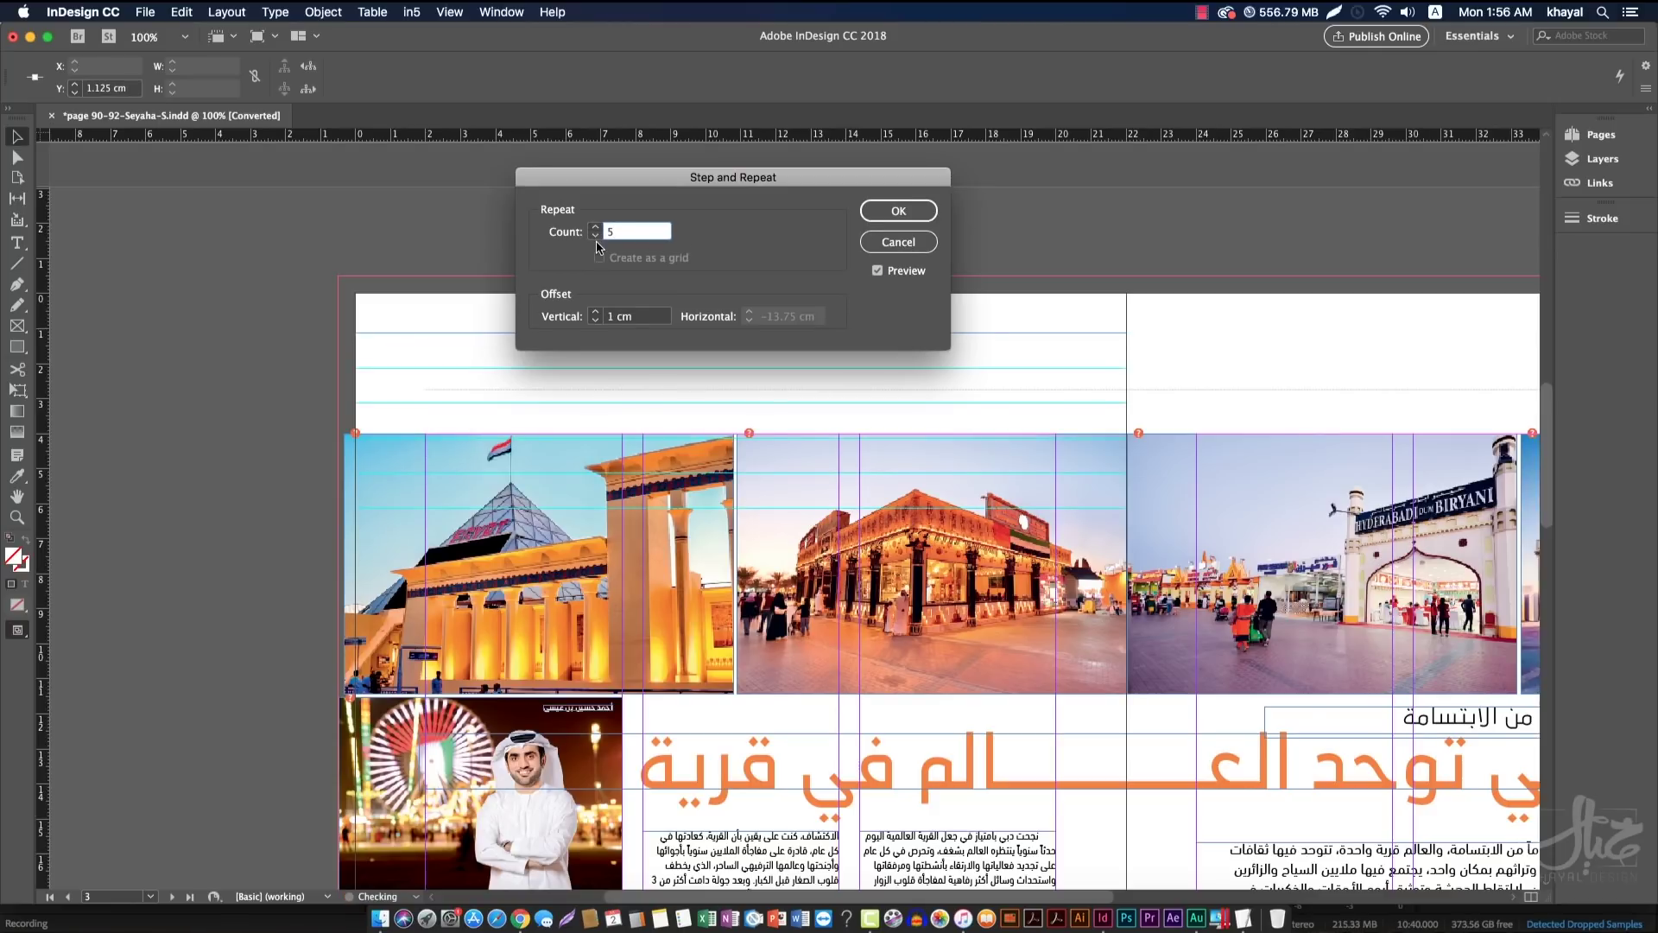
pyautogui.click(596, 228)
pyautogui.click(596, 228)
pyautogui.click(595, 227)
pyautogui.click(596, 227)
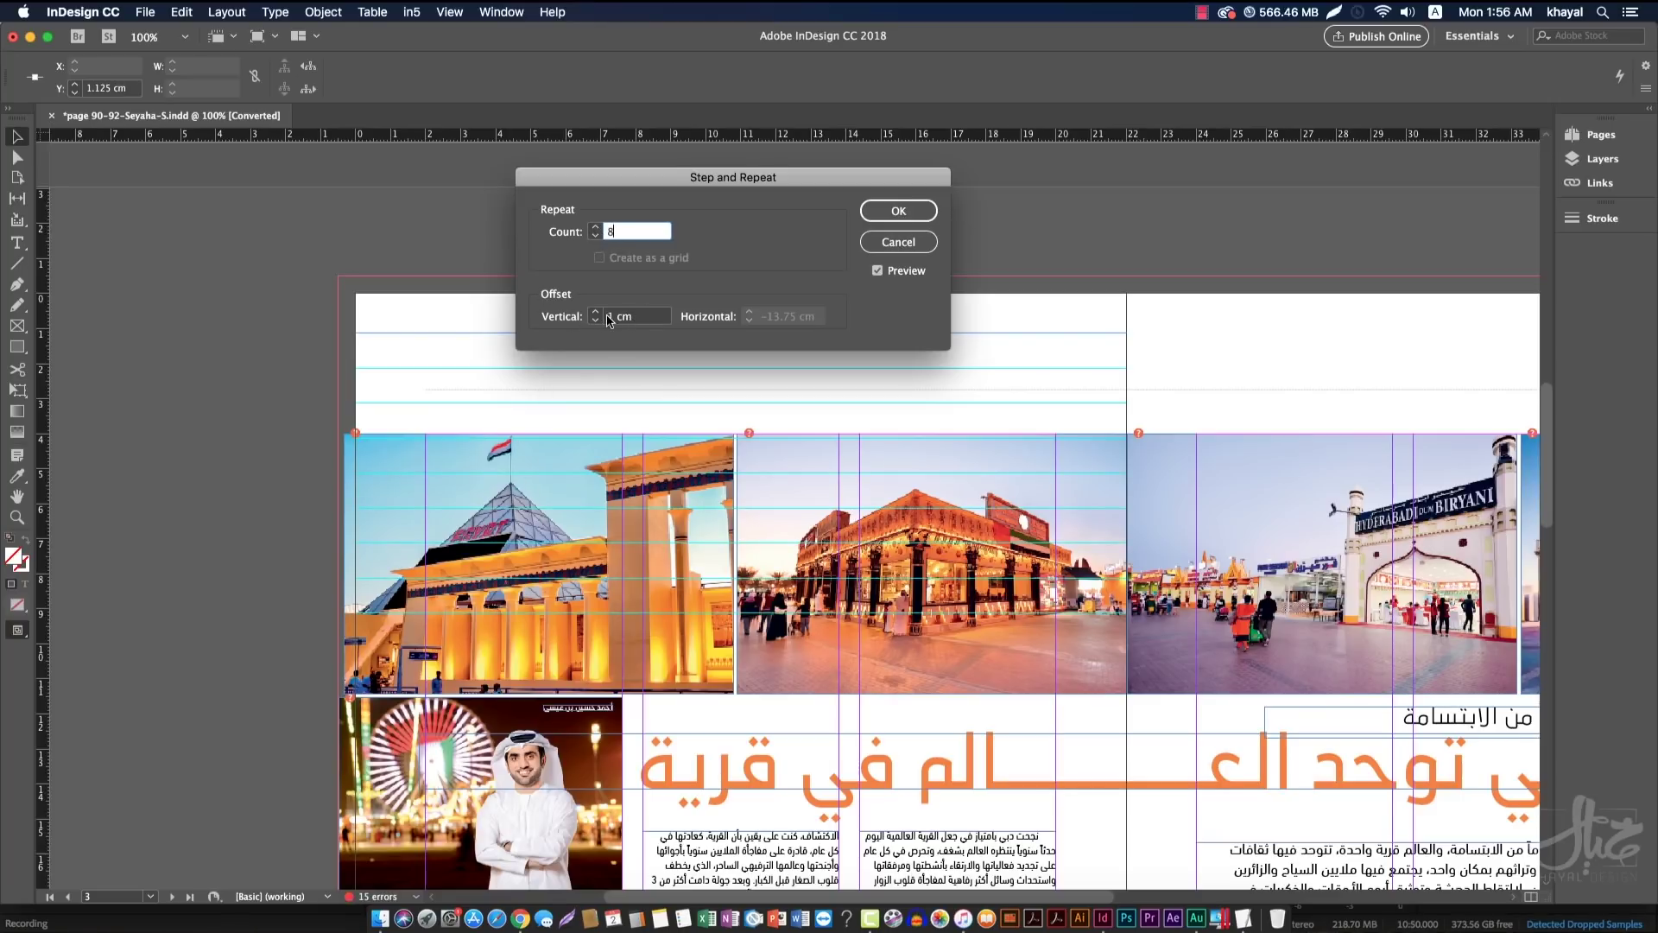
# Try a 2 cm vertical offset, restore 1 cm, and create the guide copies with a repeat count of 10
pyautogui.click(596, 313)
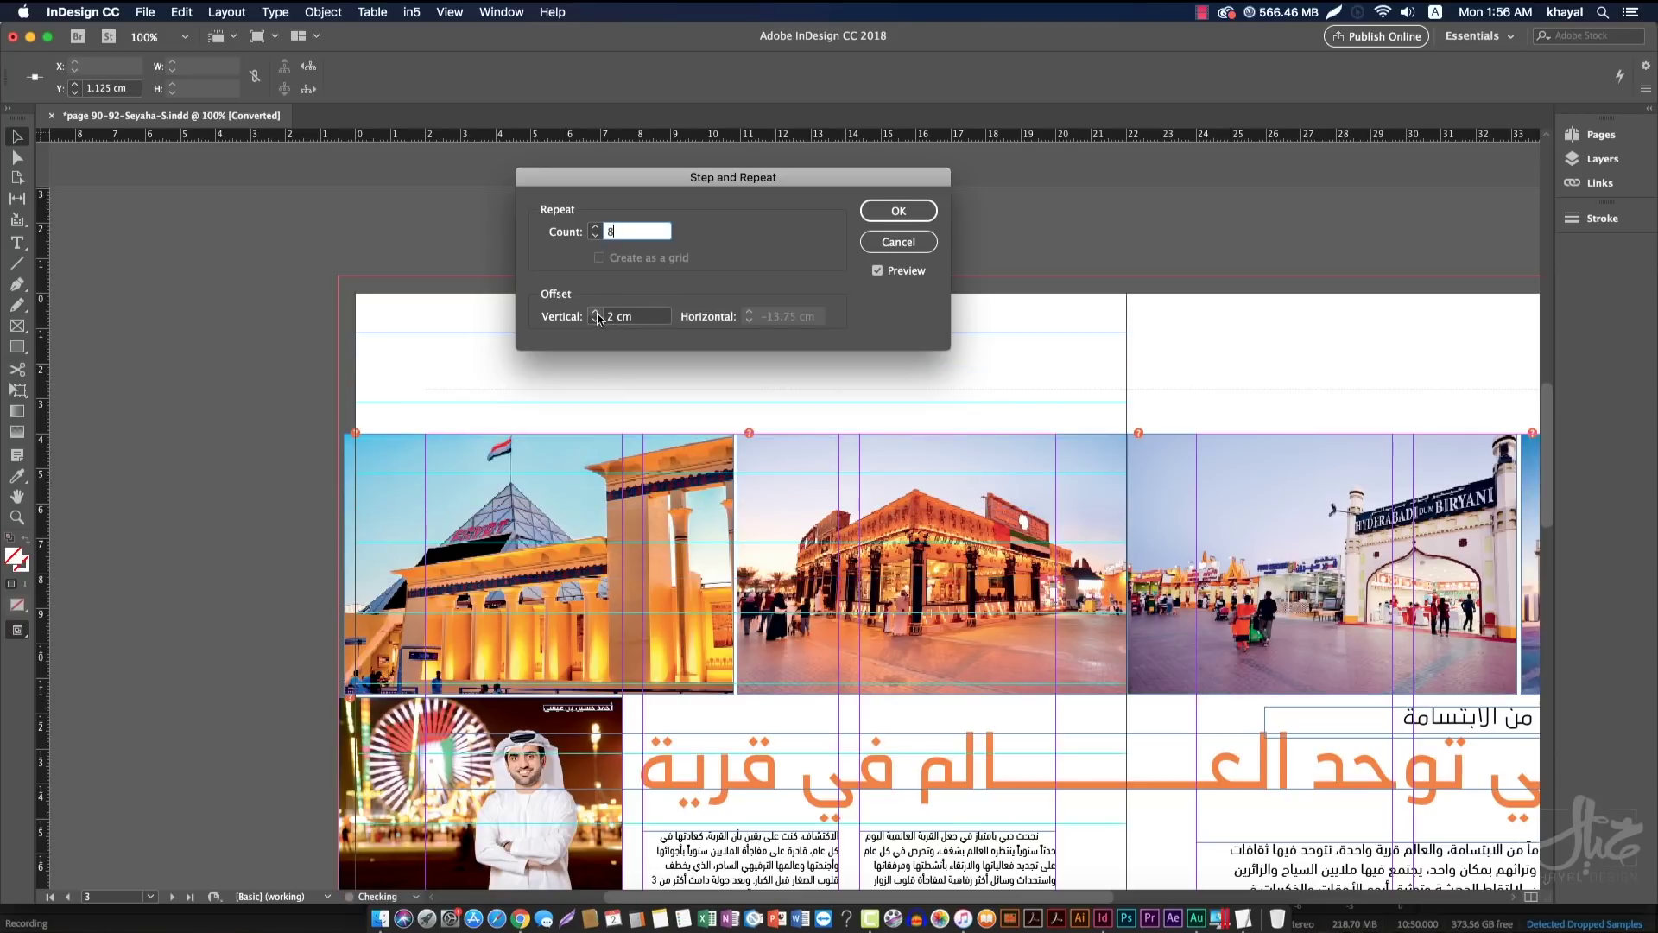
pyautogui.click(594, 323)
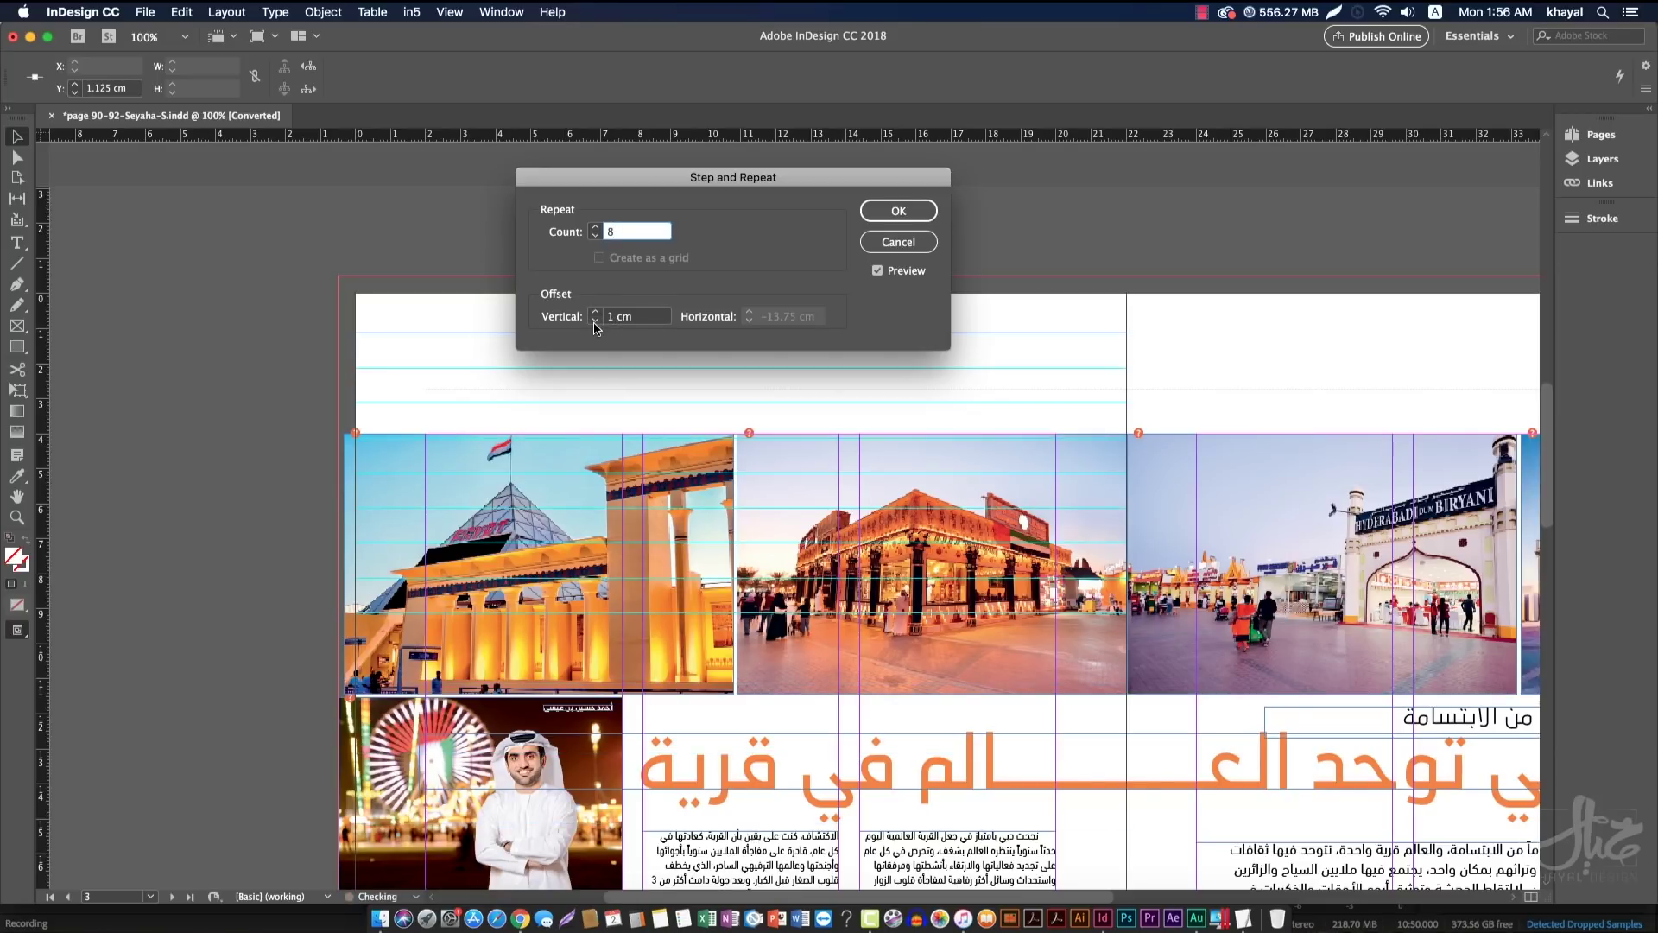
pyautogui.click(596, 228)
pyautogui.click(597, 228)
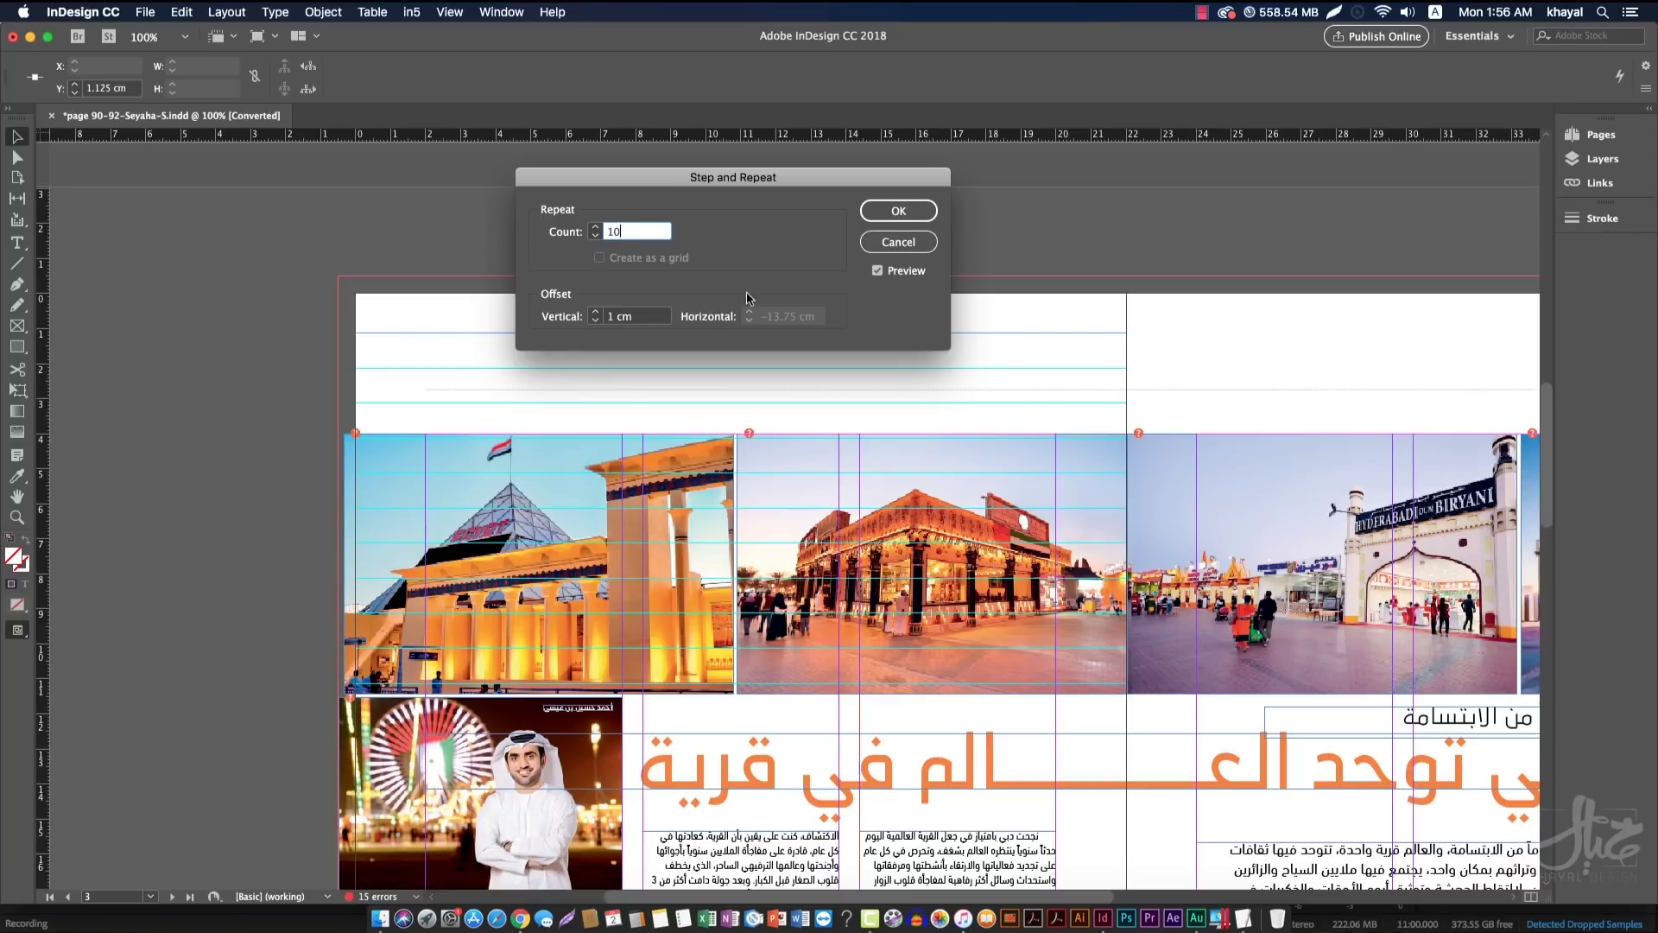
pyautogui.click(897, 209)
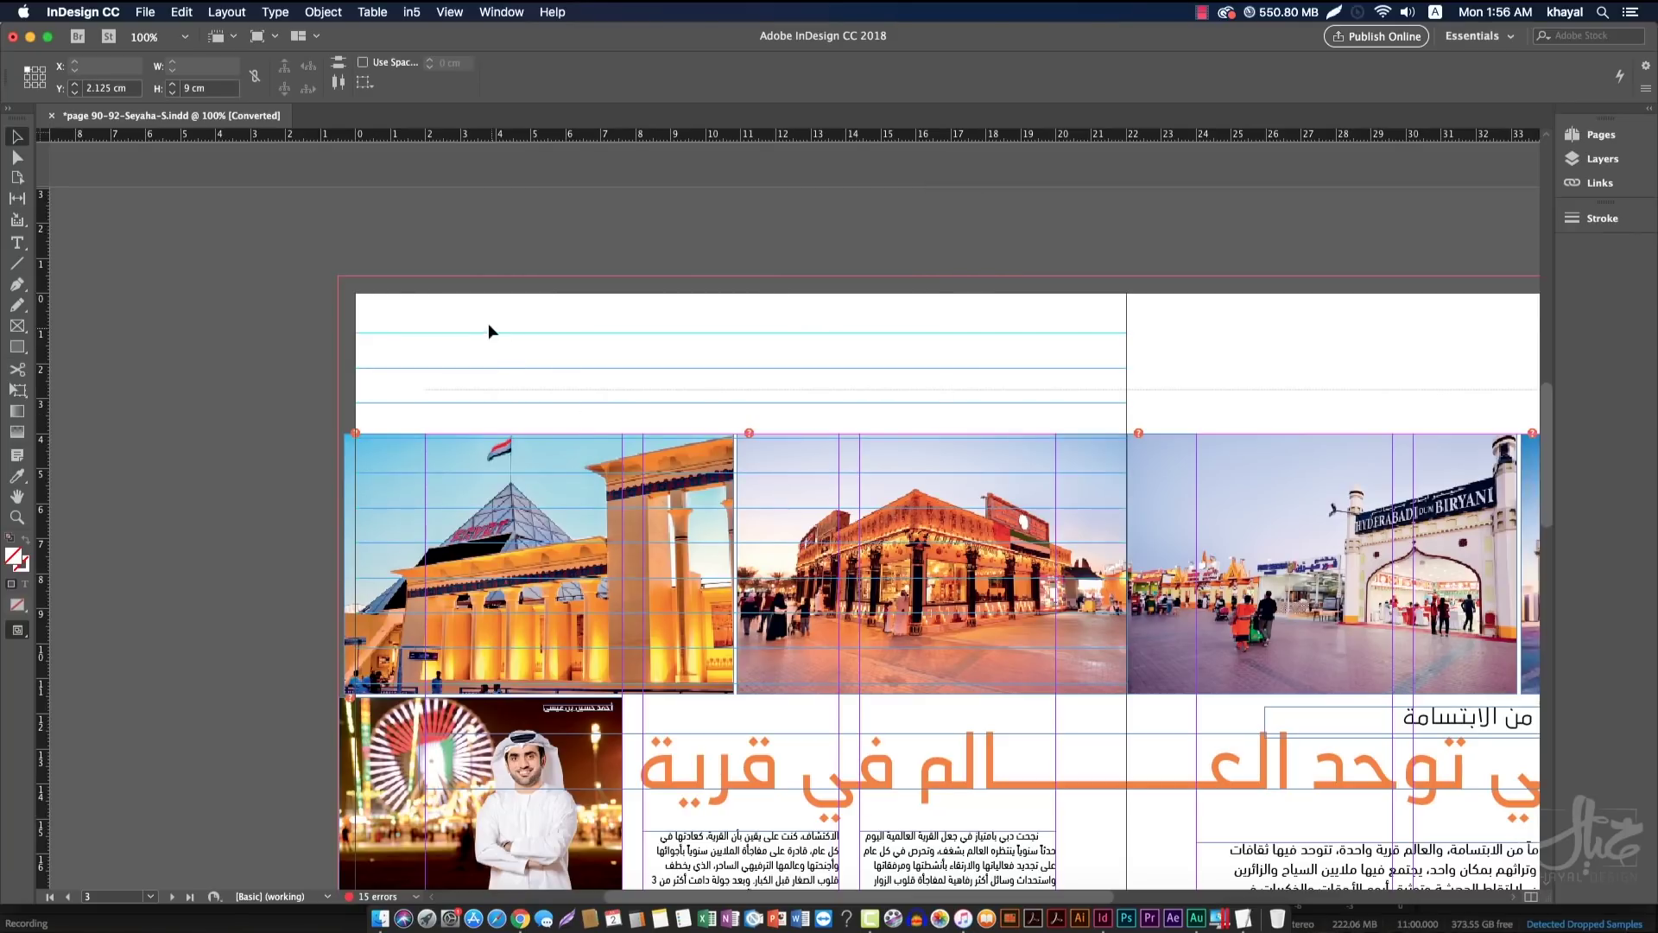
# Move only the uppermost guide on the left page down to Y 1.4 cm and deselect it
pyautogui.click(433, 299)
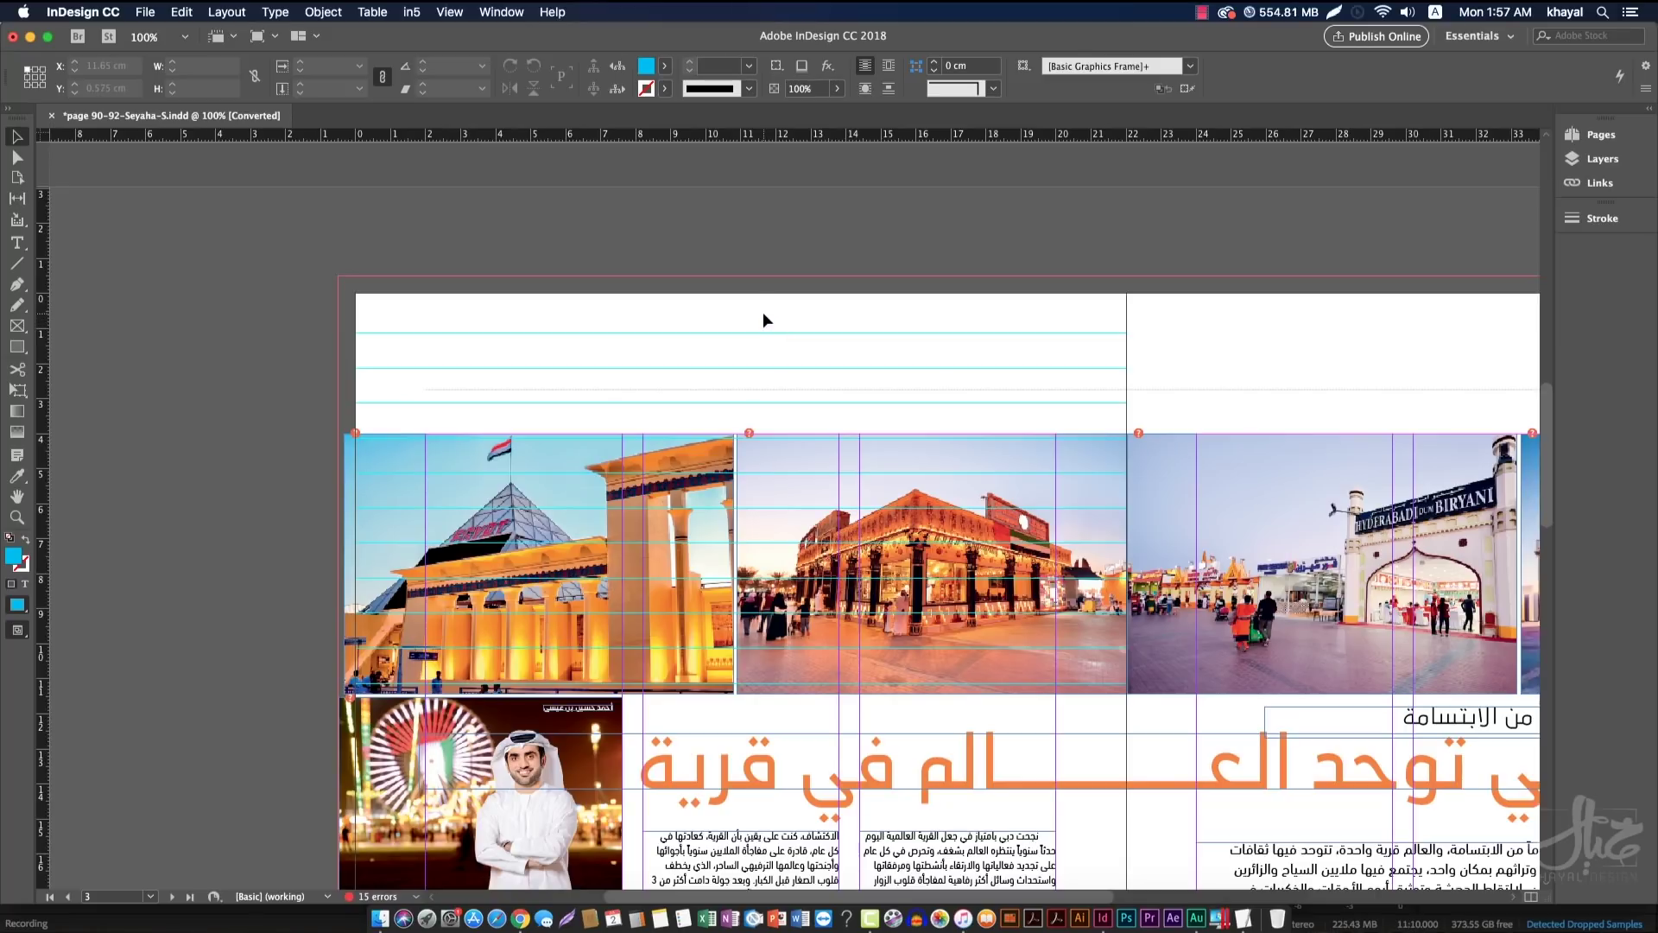
pyautogui.click(722, 334)
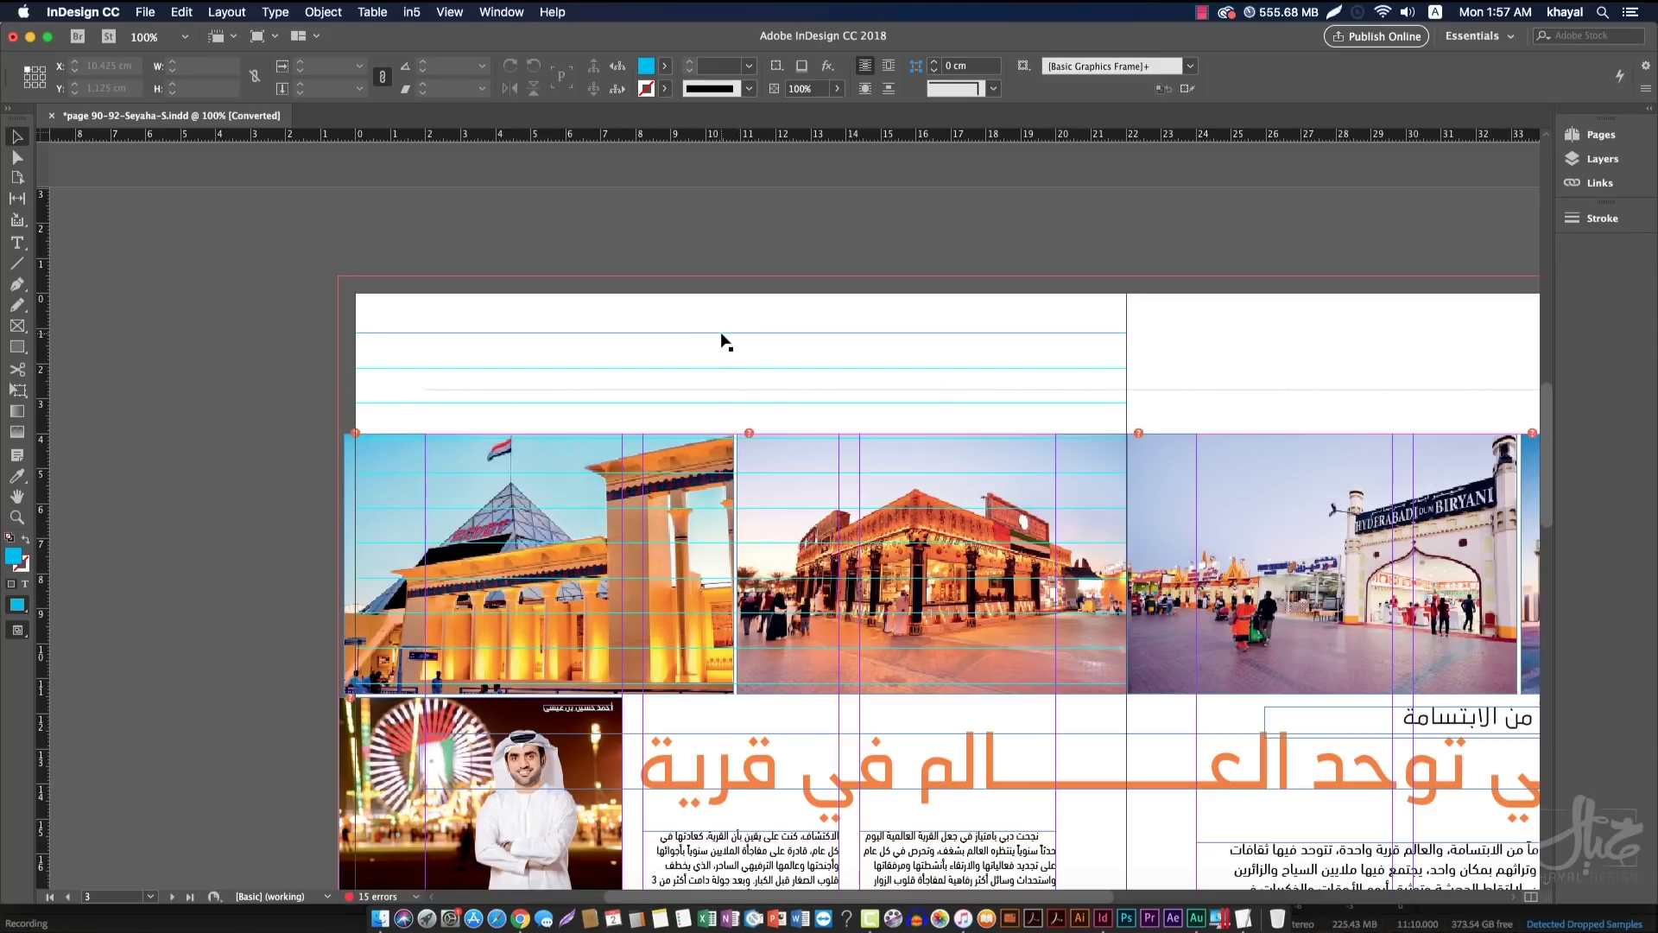
pyautogui.moveTo(614, 334)
pyautogui.mouseDown()
pyautogui.moveTo(611, 304)
pyautogui.moveTo(614, 343)
pyautogui.mouseUp()
pyautogui.click(382, 322)
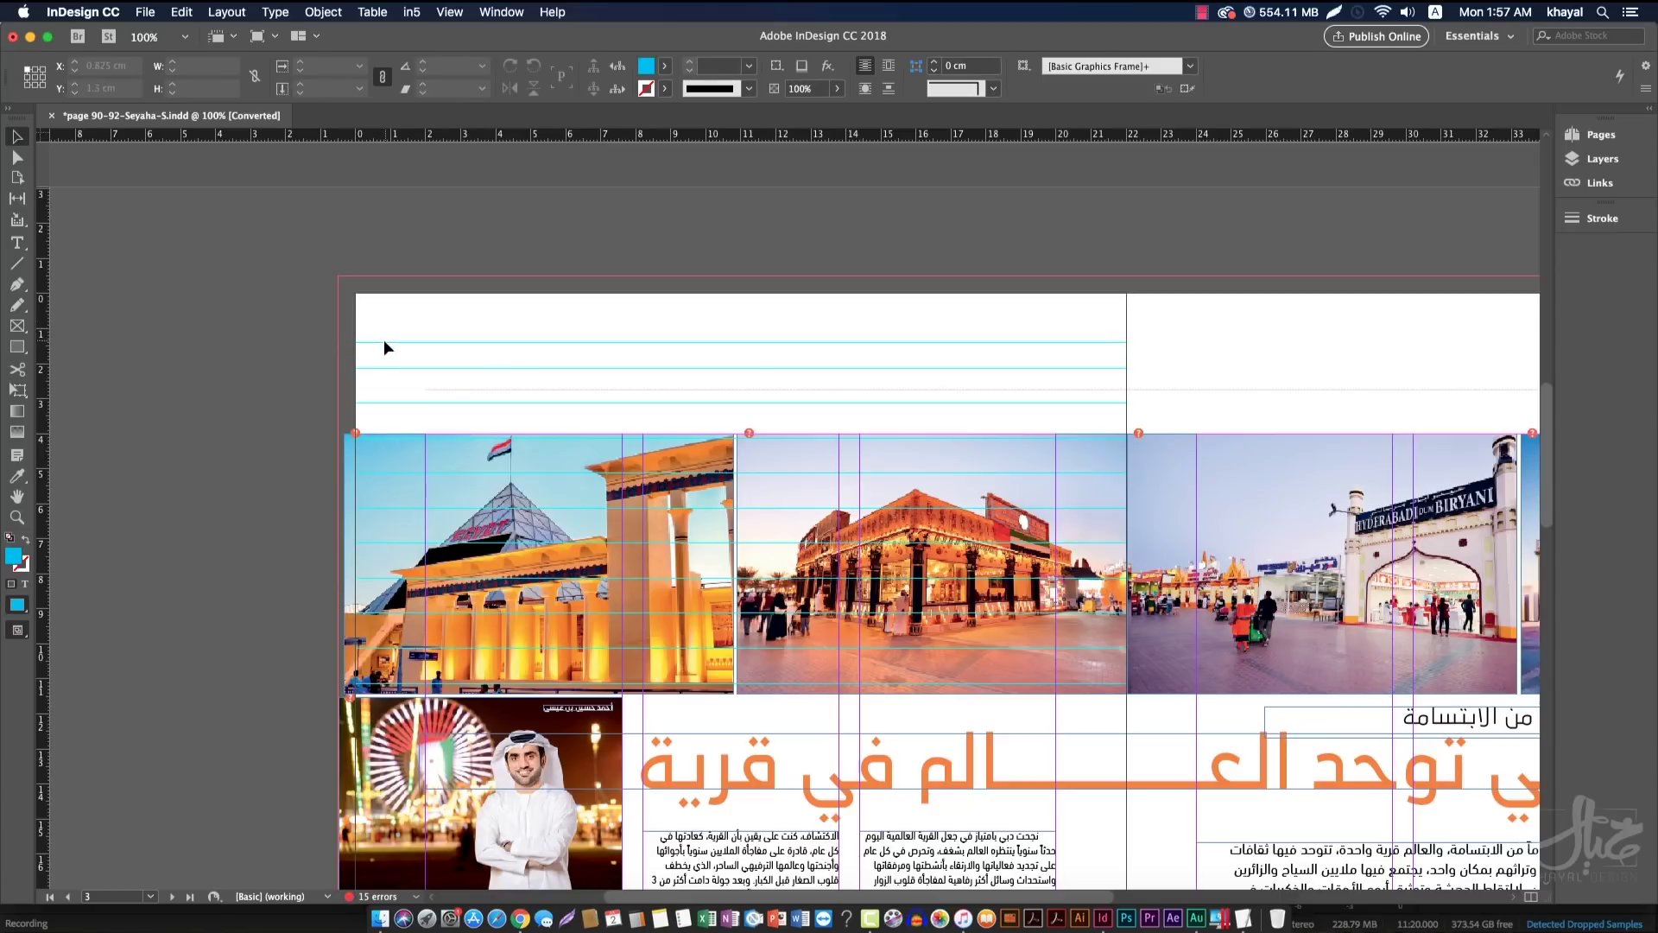
# Select the two uppermost guides on the left page and set their ruler guide color to Orange
pyautogui.moveTo(385, 387); pyautogui.dragTo(384, 388)
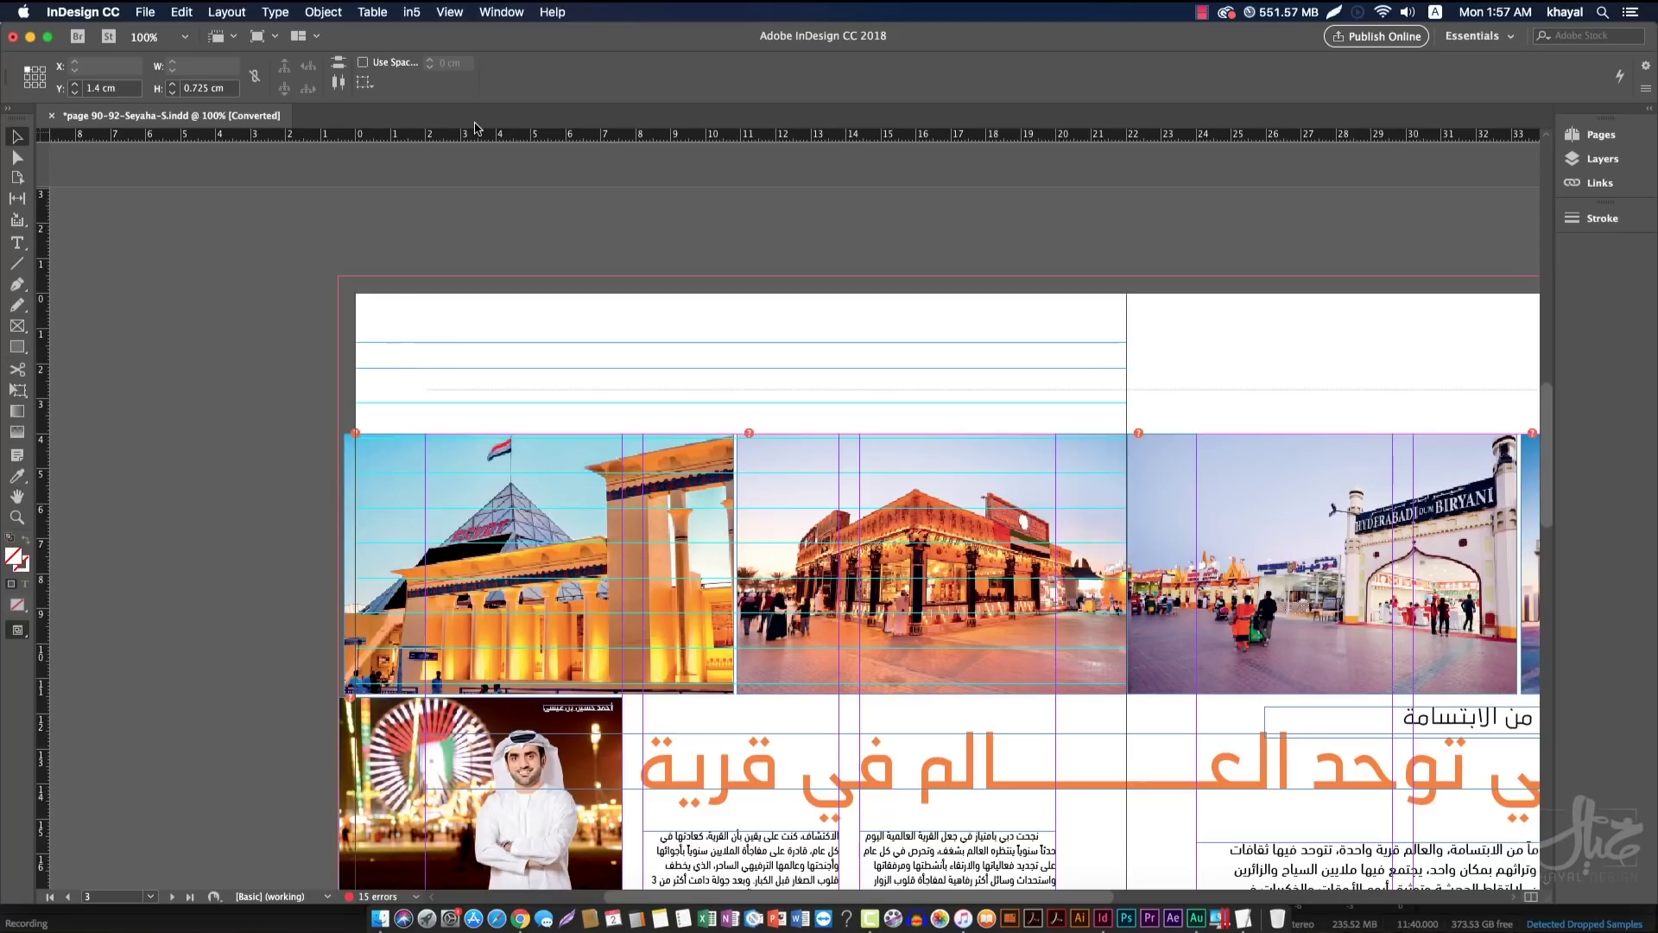
pyautogui.moveTo(374, 316); pyautogui.dragTo(392, 384)
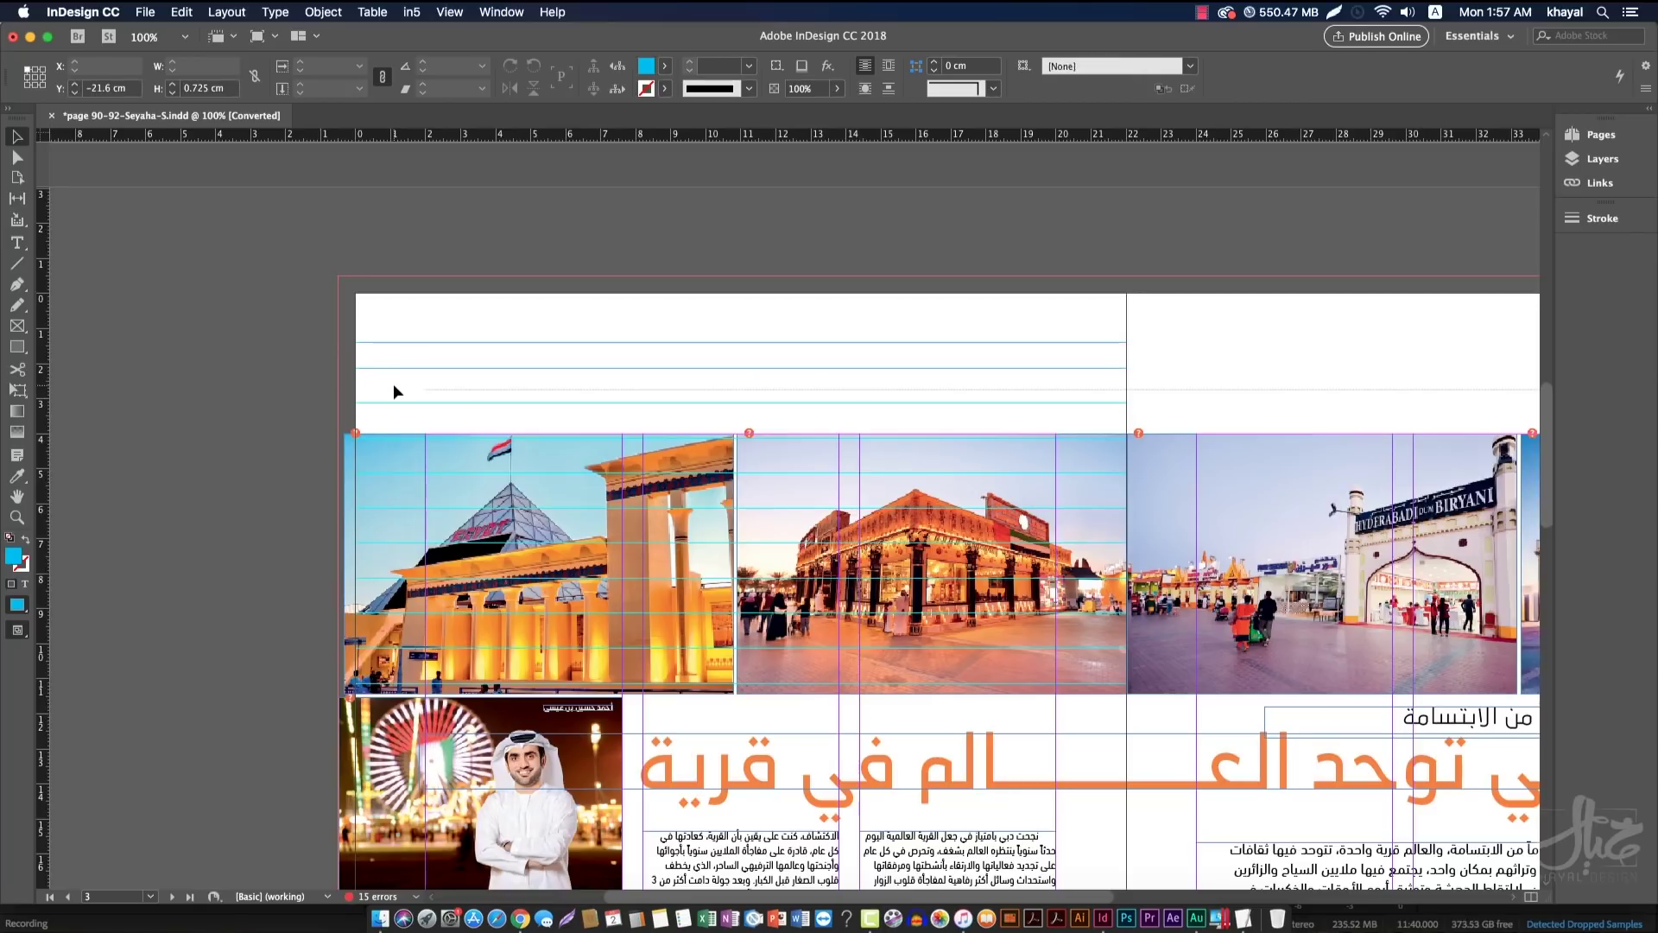
pyautogui.click(241, 17)
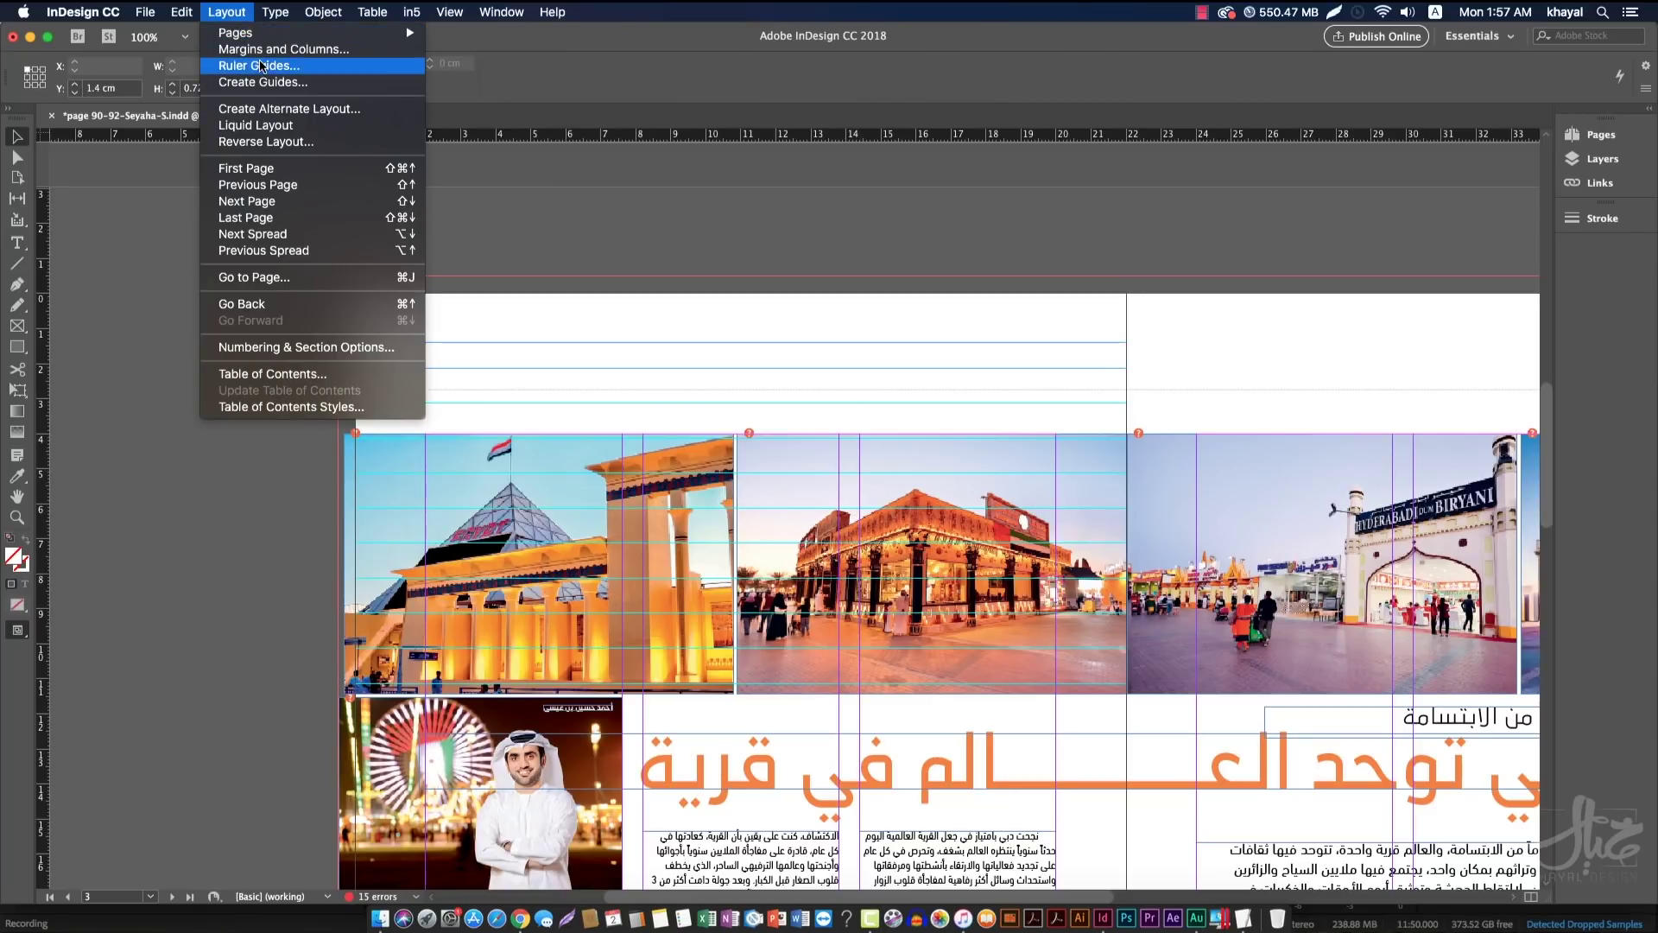
pyautogui.click(262, 66)
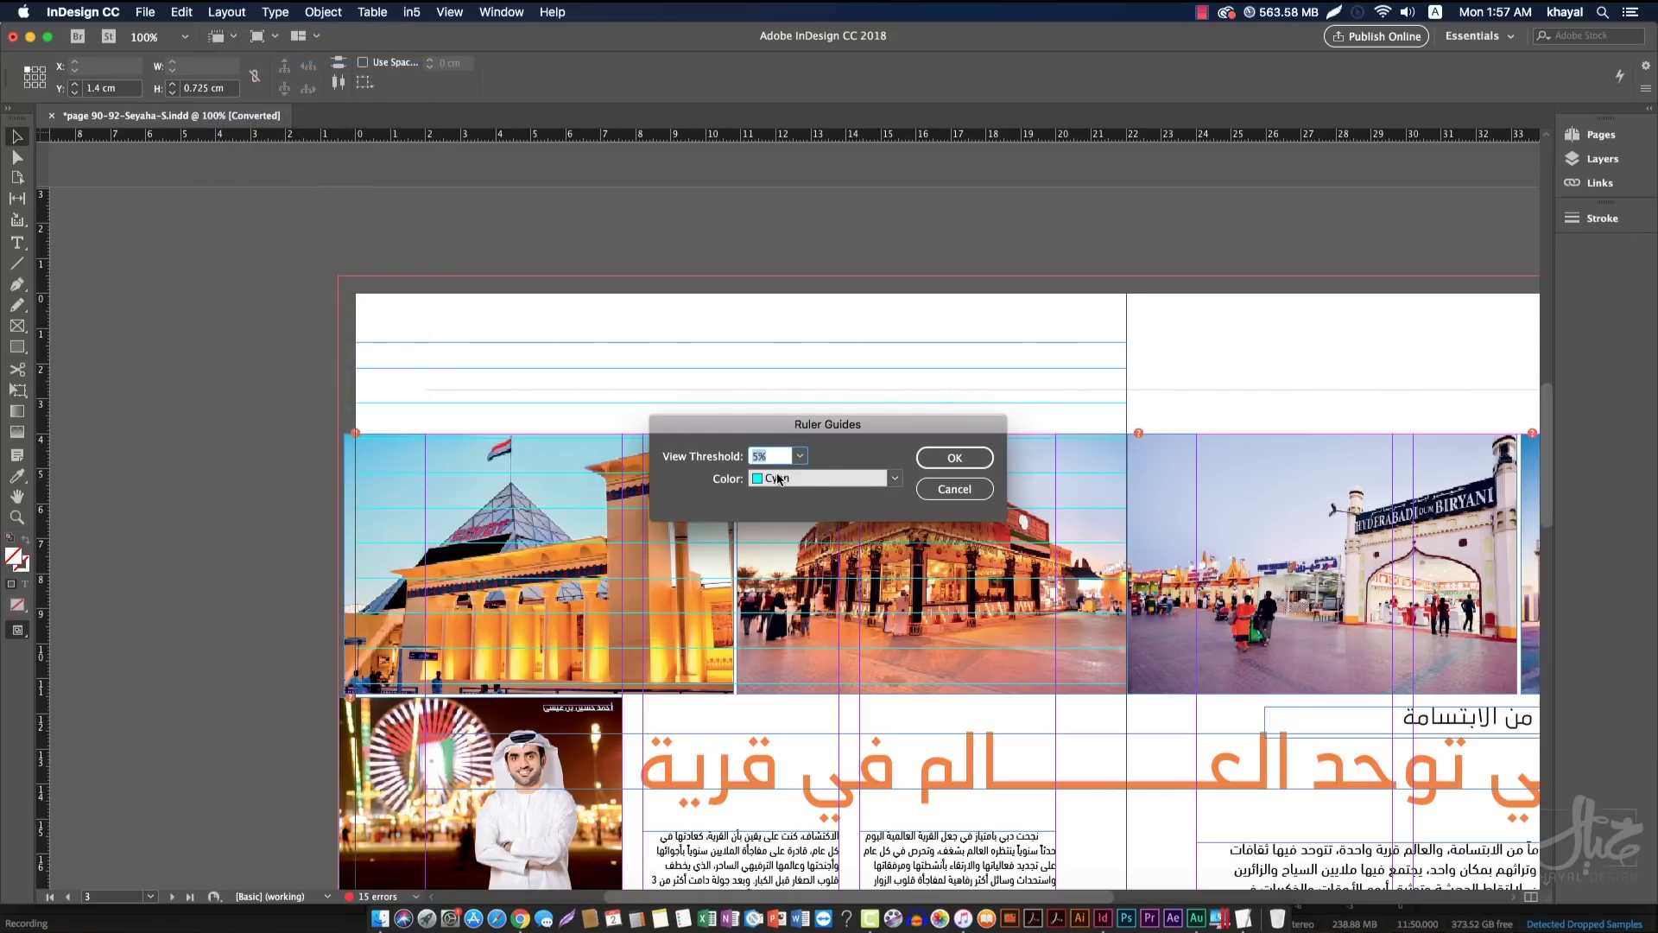
pyautogui.click(847, 482)
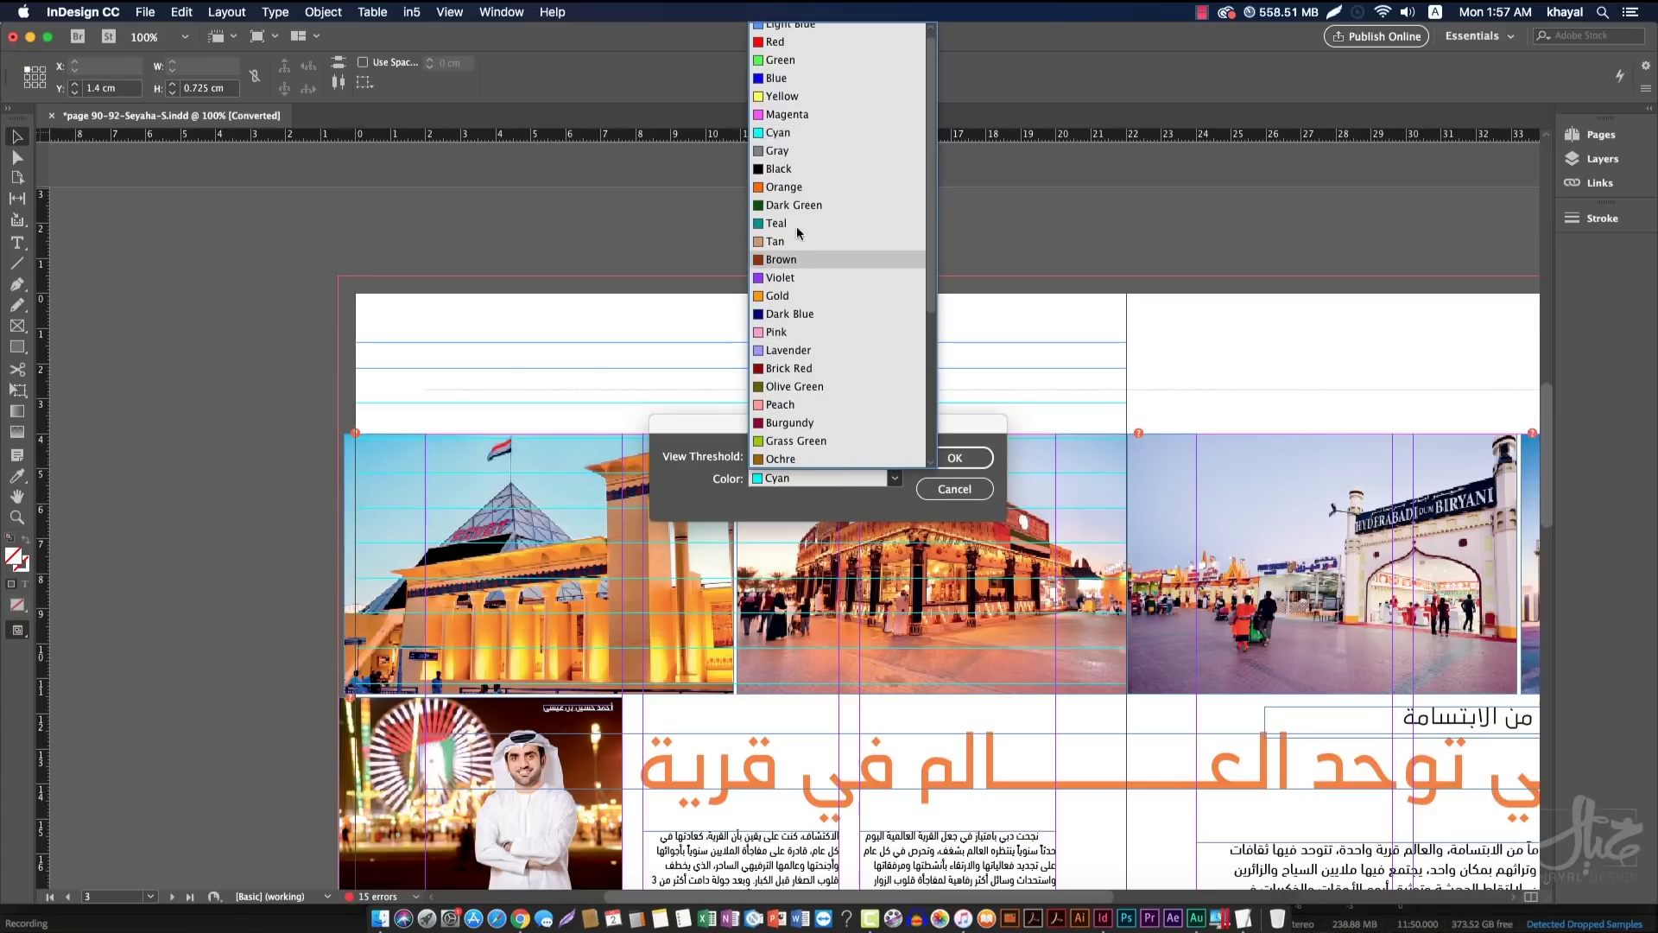
pyautogui.click(791, 191)
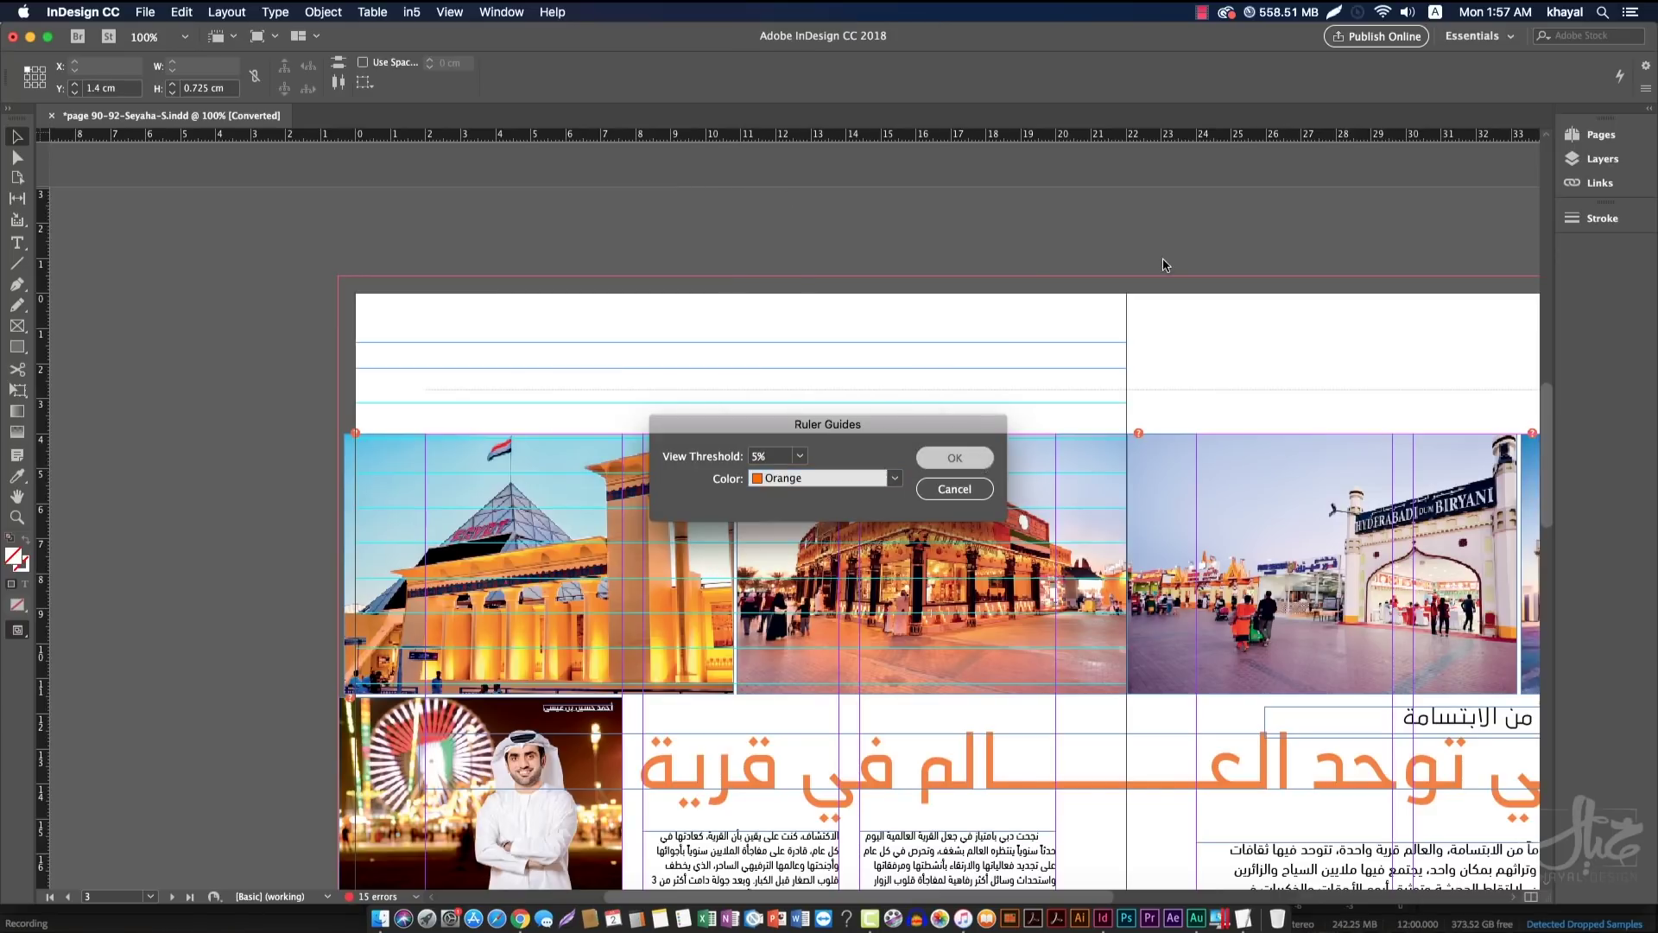
pyautogui.press('Return')
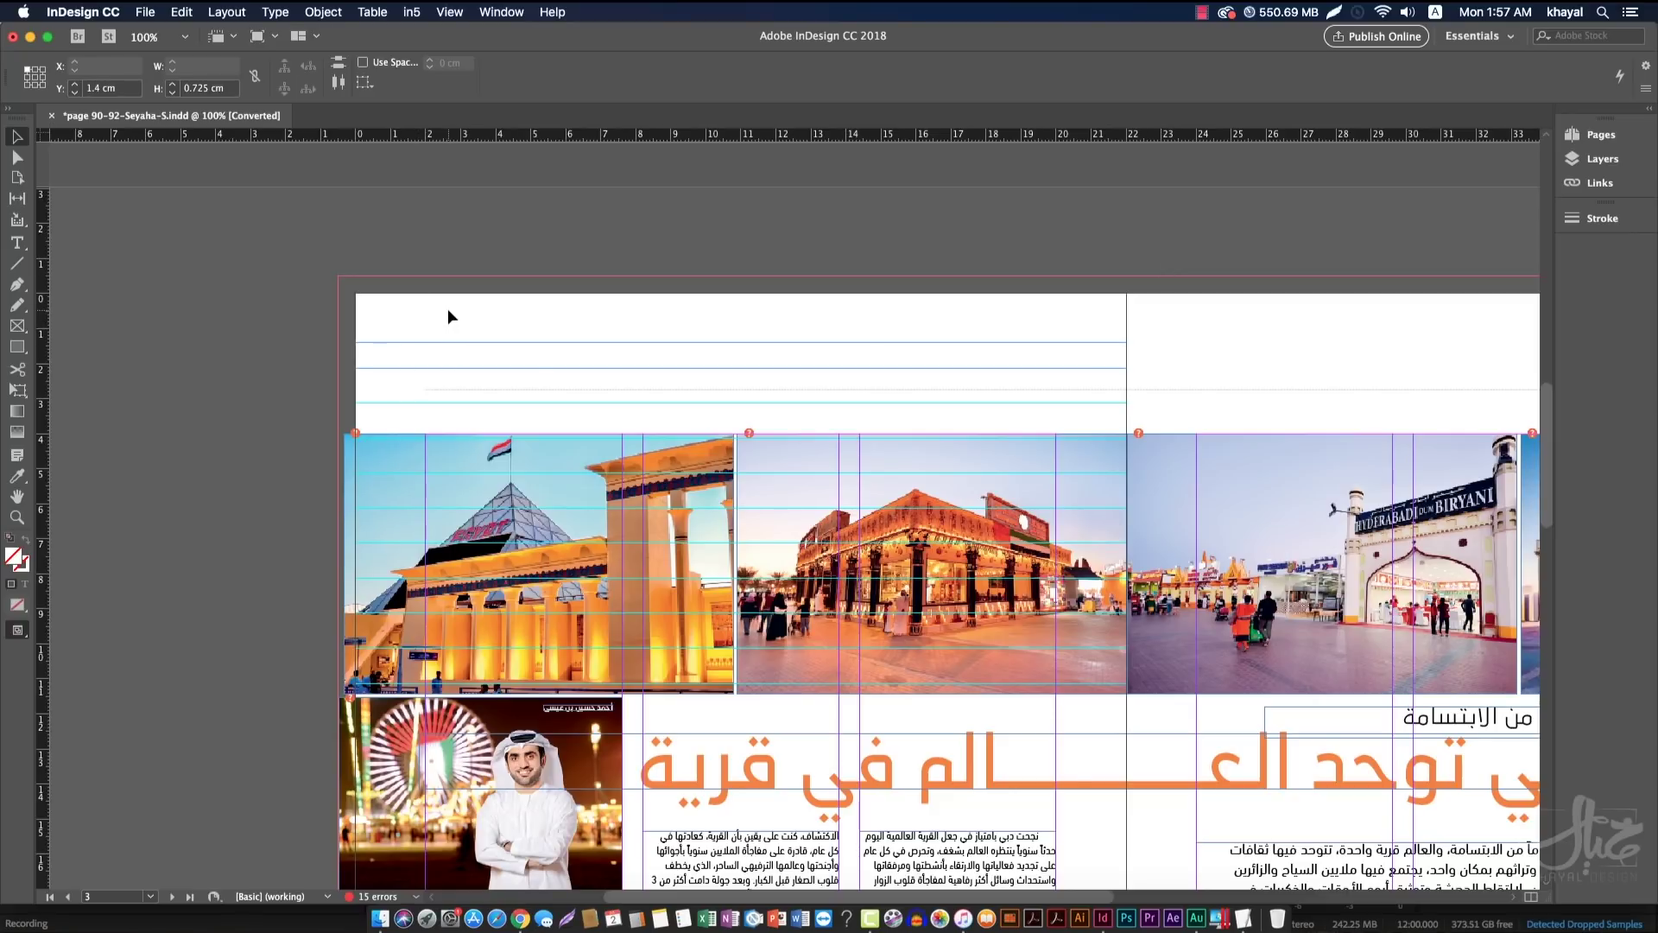
pyautogui.click(345, 329)
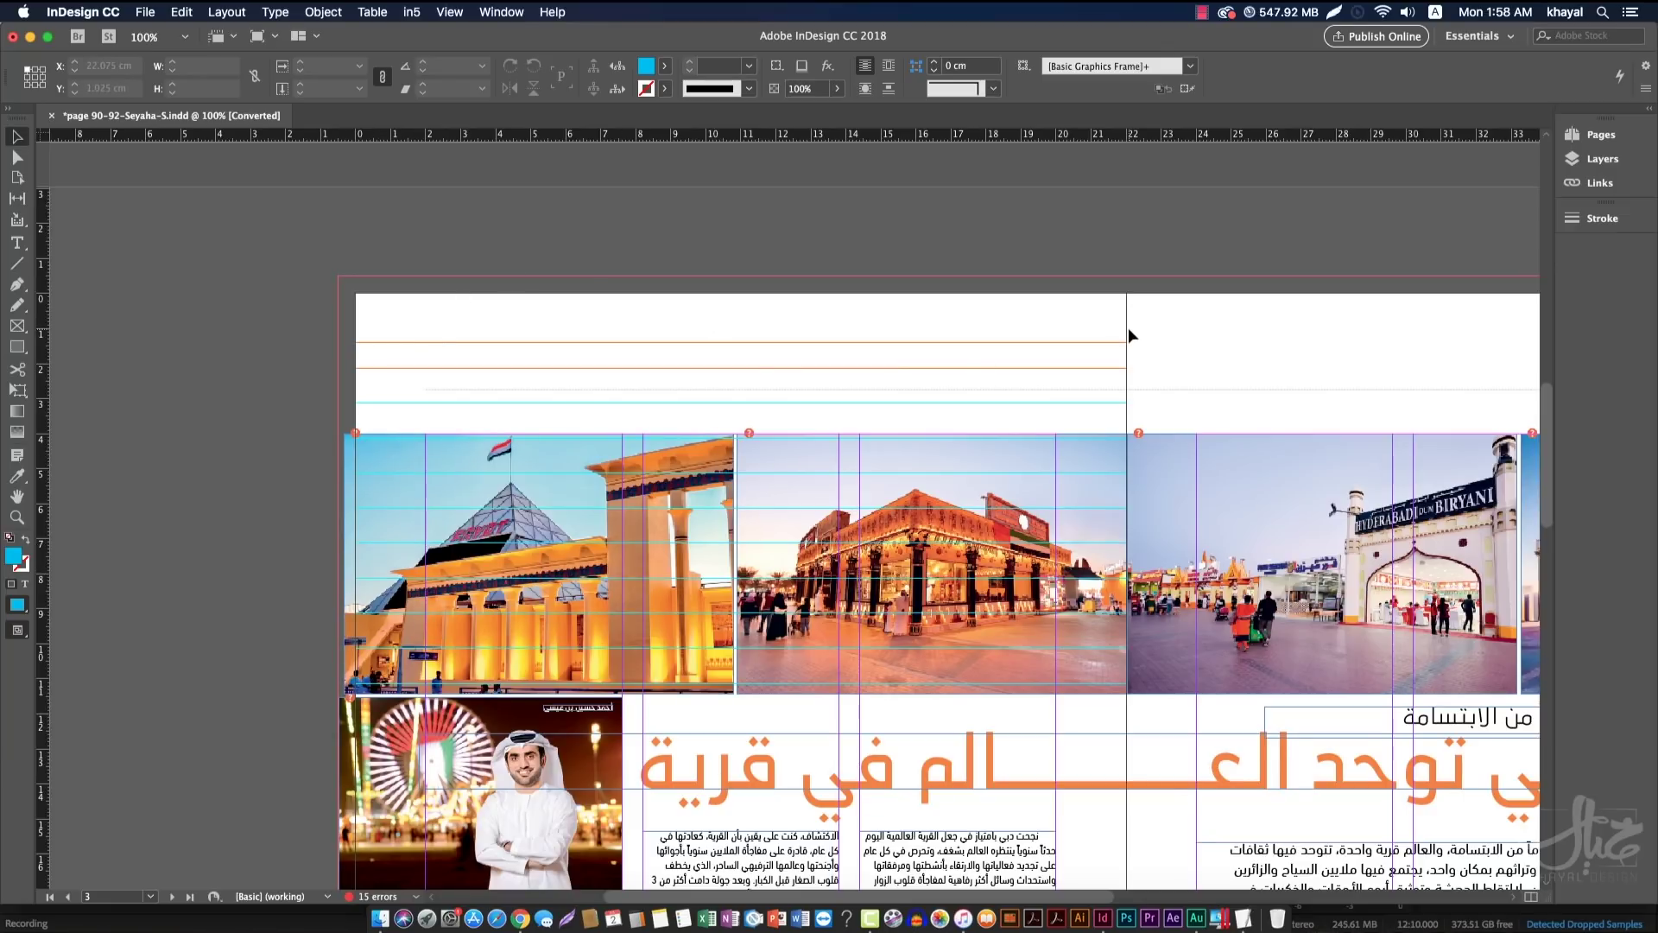
# Place a horizontal page guide at the top edge of the left page's body text, at about Y 15.3 cm
pyautogui.hscroll(5, 1136, 399)
pyautogui.scroll(-2, 1135, 400)
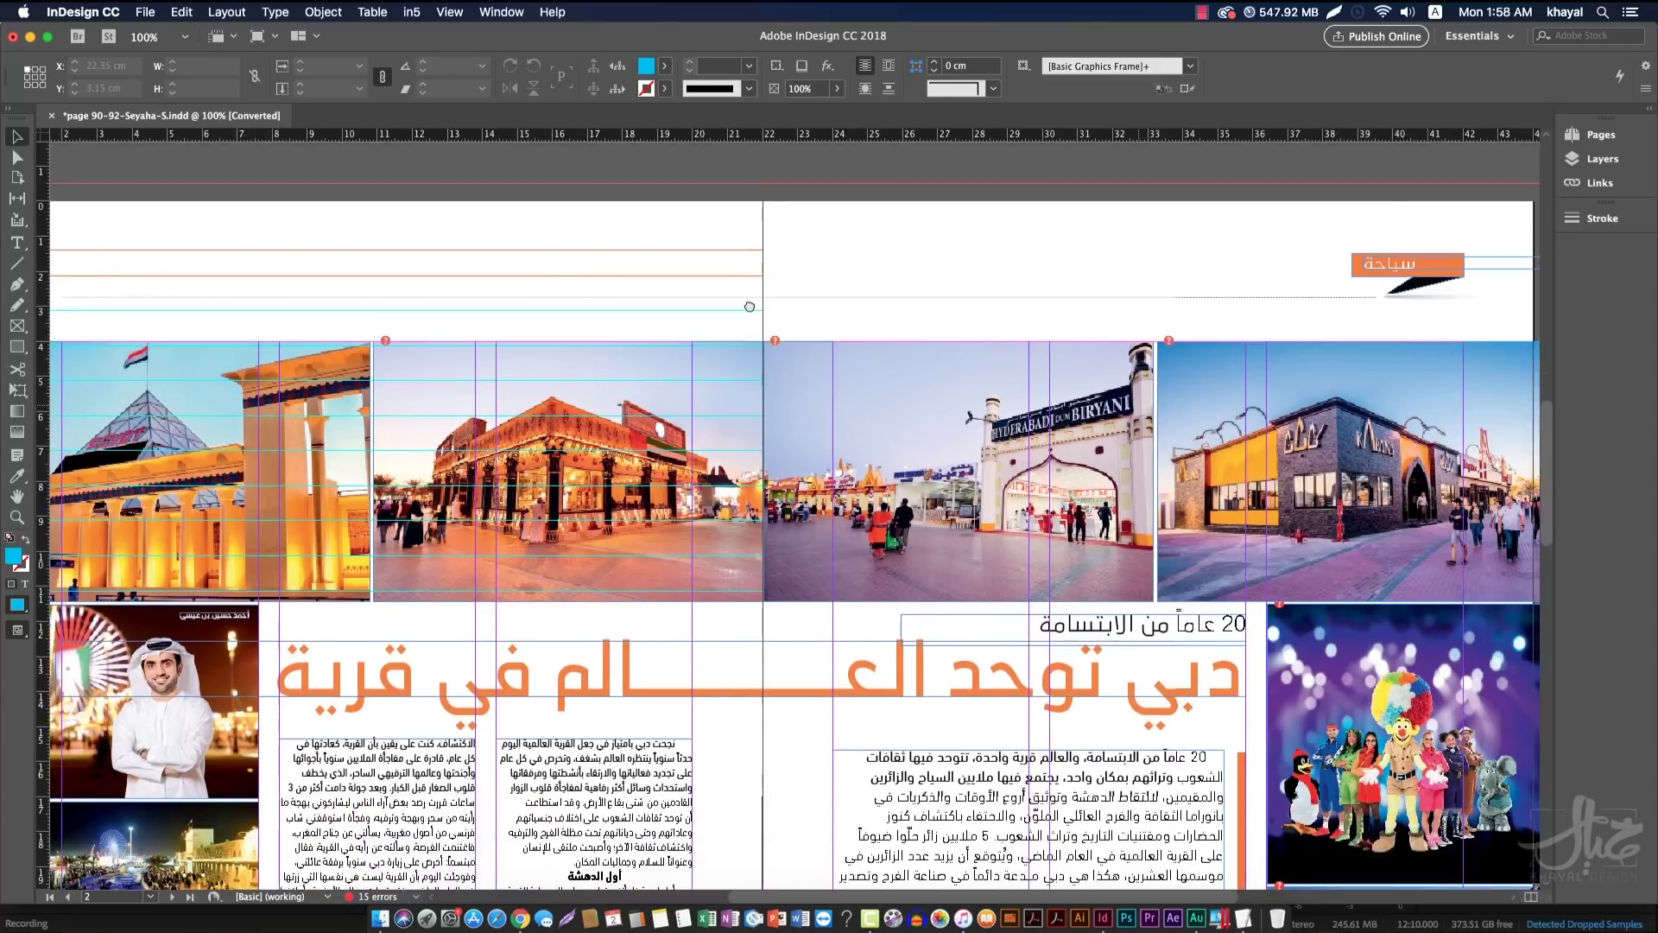
pyautogui.scroll(-4, 788, 356)
pyautogui.hscroll(2, 788, 357)
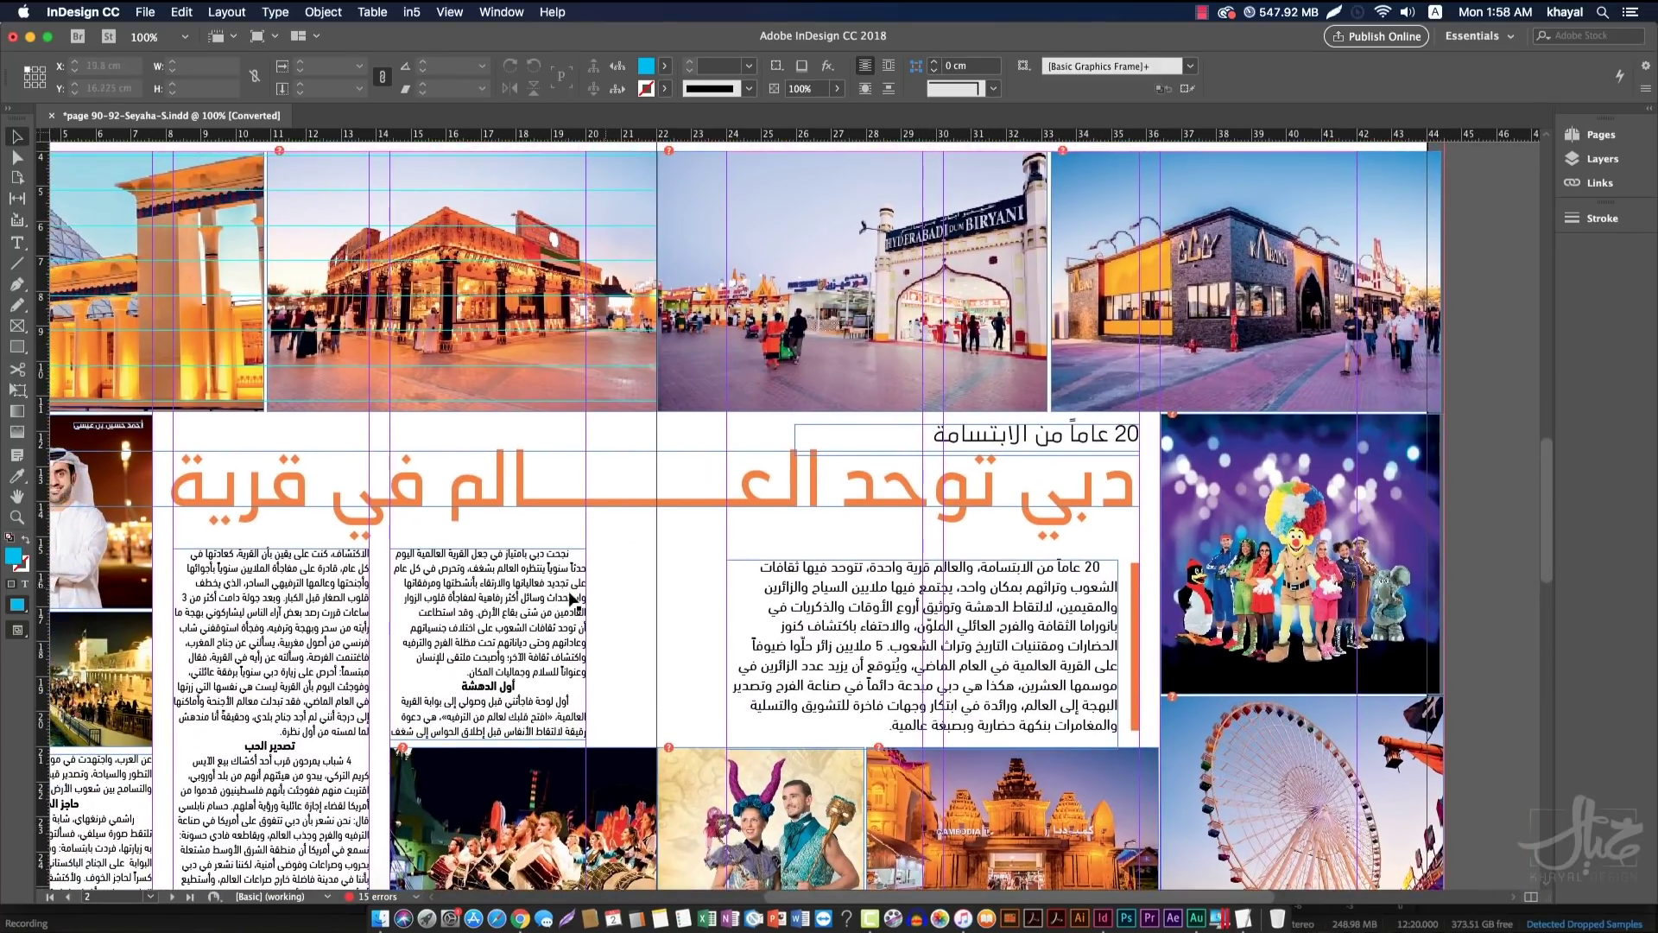
pyautogui.click(505, 602)
pyautogui.click(776, 605)
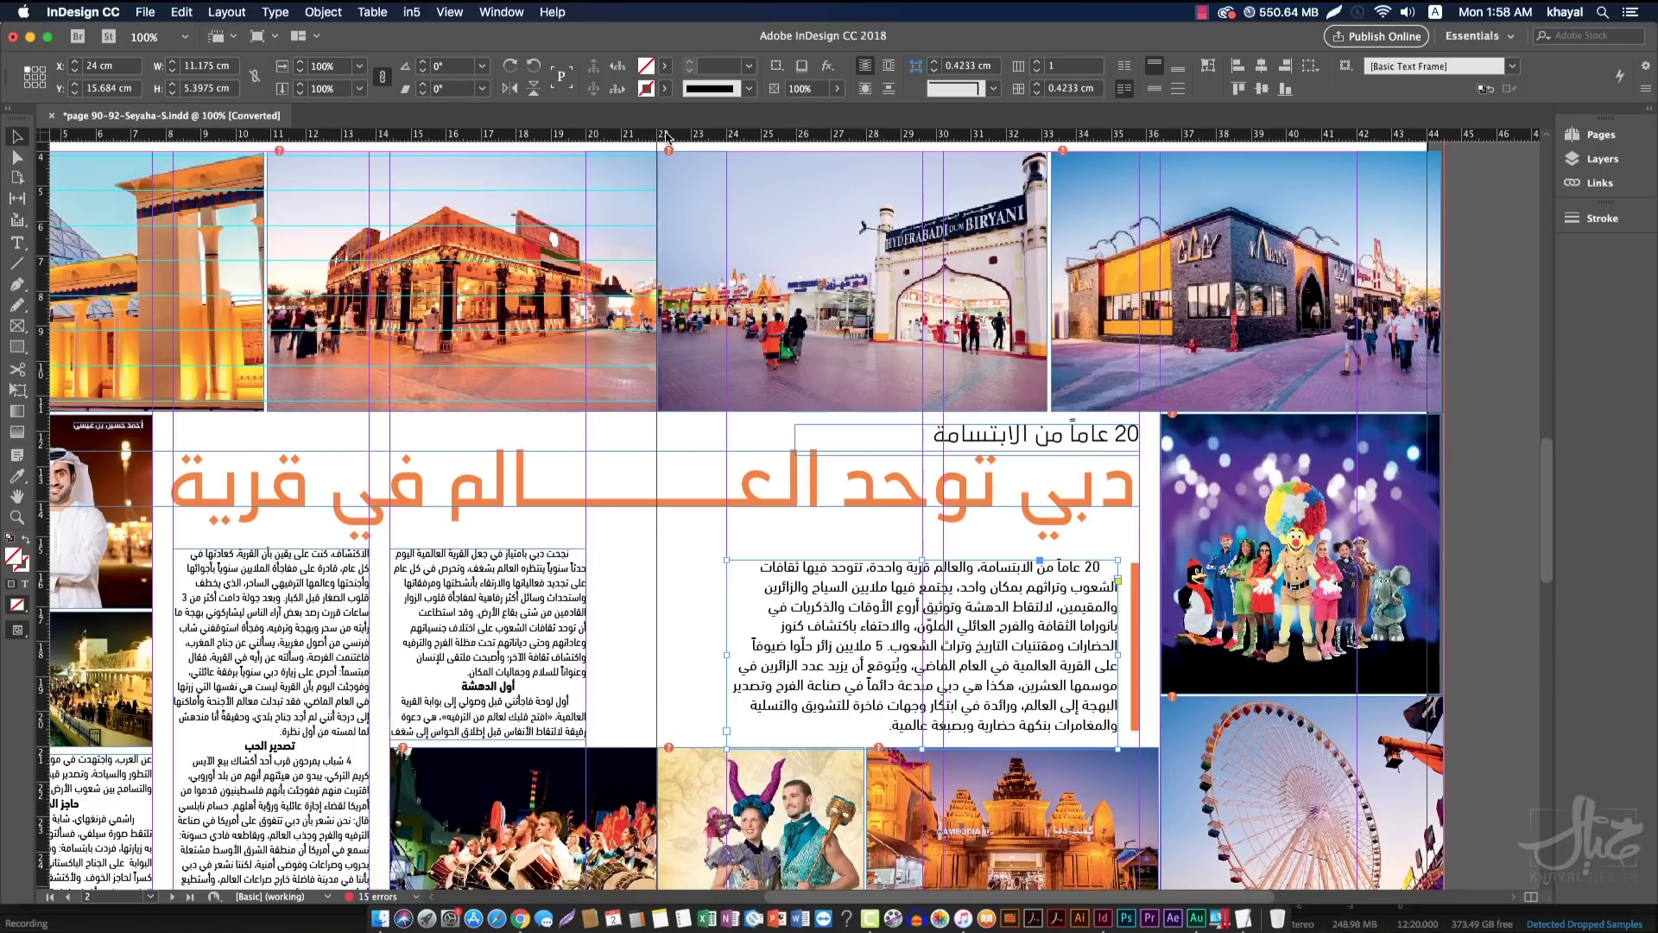
pyautogui.moveTo(678, 137); pyautogui.dragTo(628, 549)
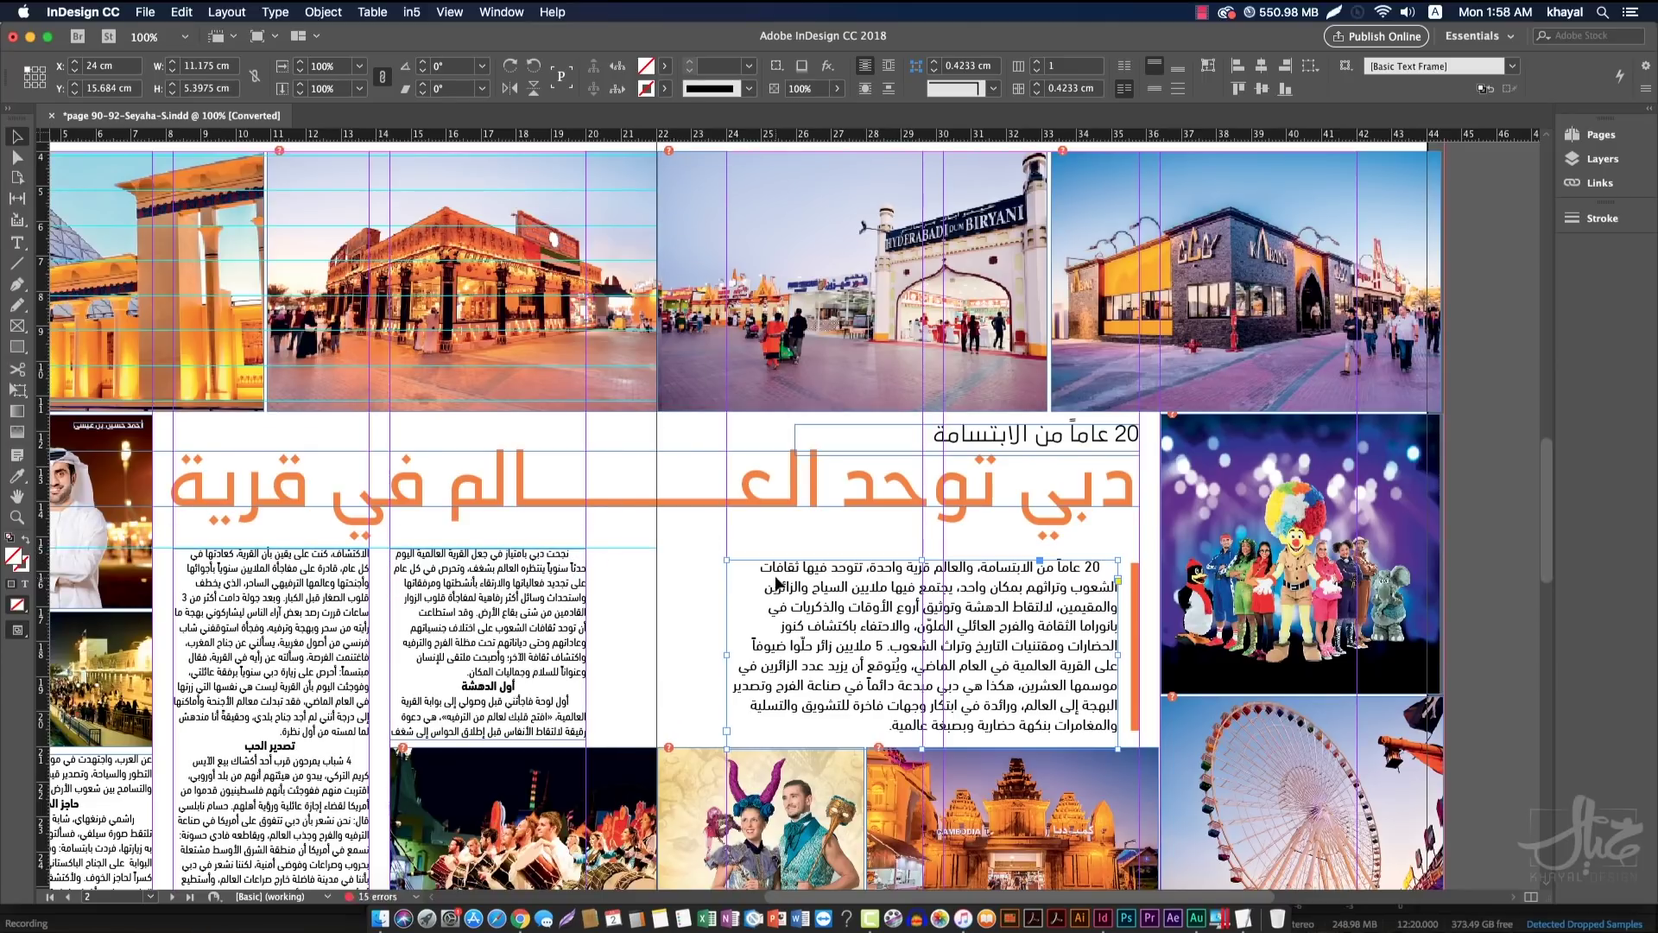
# Move the top edge of the right page's introductory text frame to Y 15.68 cm
pyautogui.press('z')
pyautogui.moveTo(315, 481); pyautogui.dragTo(1028, 691)
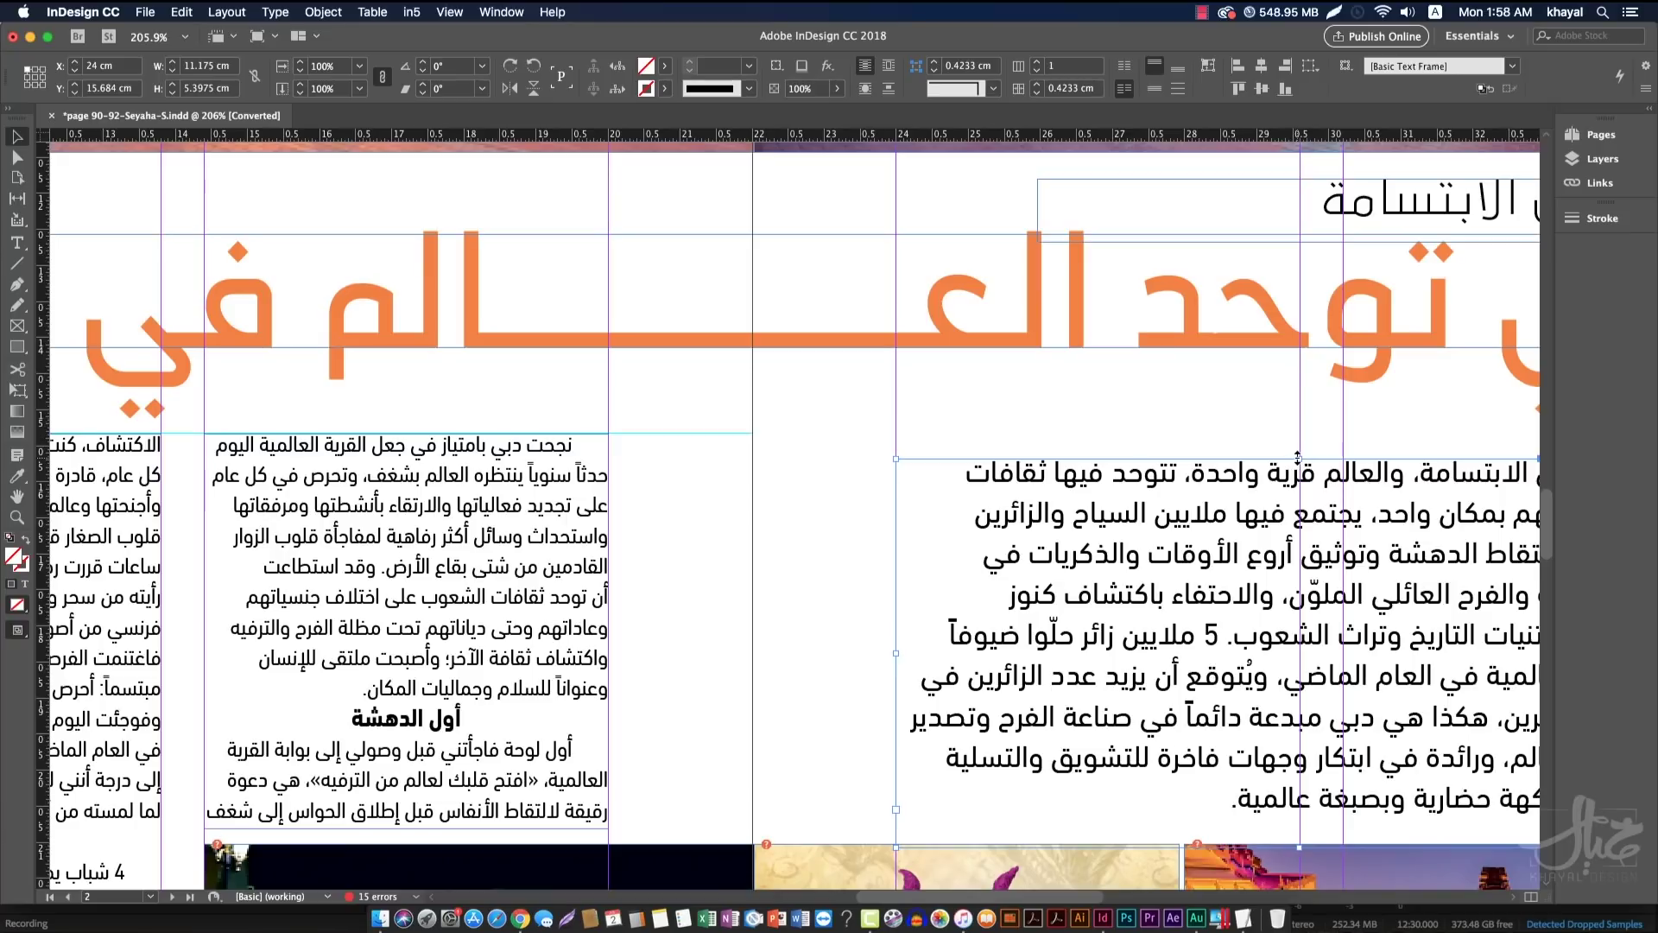
pyautogui.moveTo(1297, 457)
pyautogui.mouseDown()
pyautogui.moveTo(1304, 442)
pyautogui.moveTo(1308, 459)
pyautogui.mouseUp()
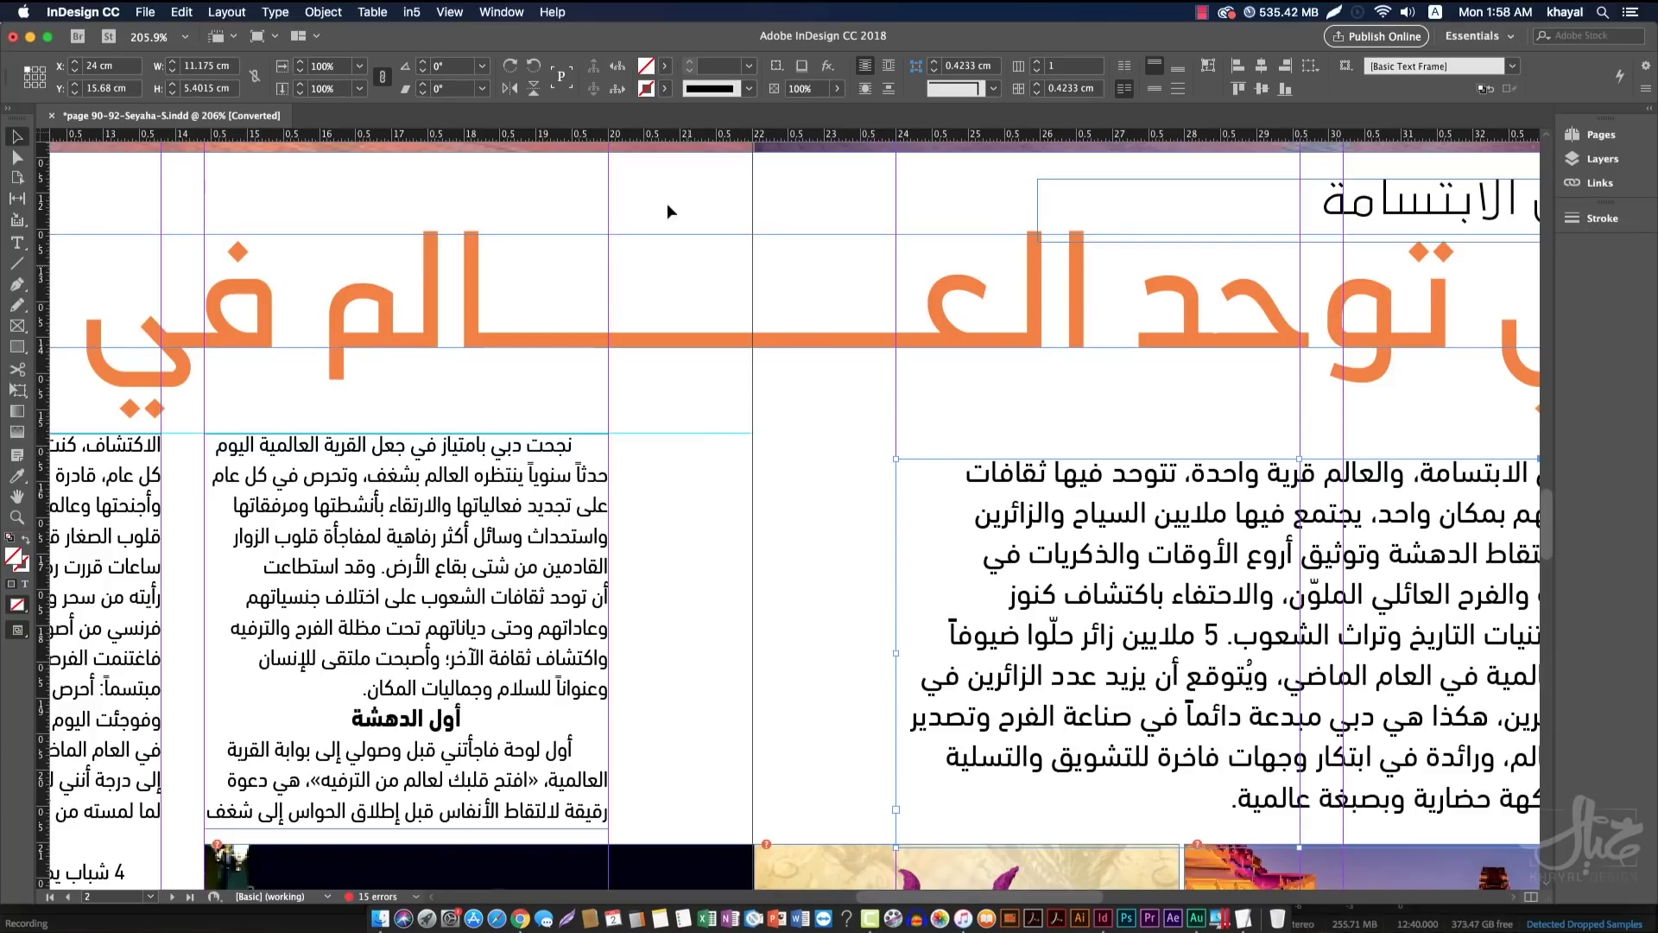
# Turn on Snap to Guides and Smart Guides for the document
pyautogui.click(450, 13)
pyautogui.moveTo(551, 360)
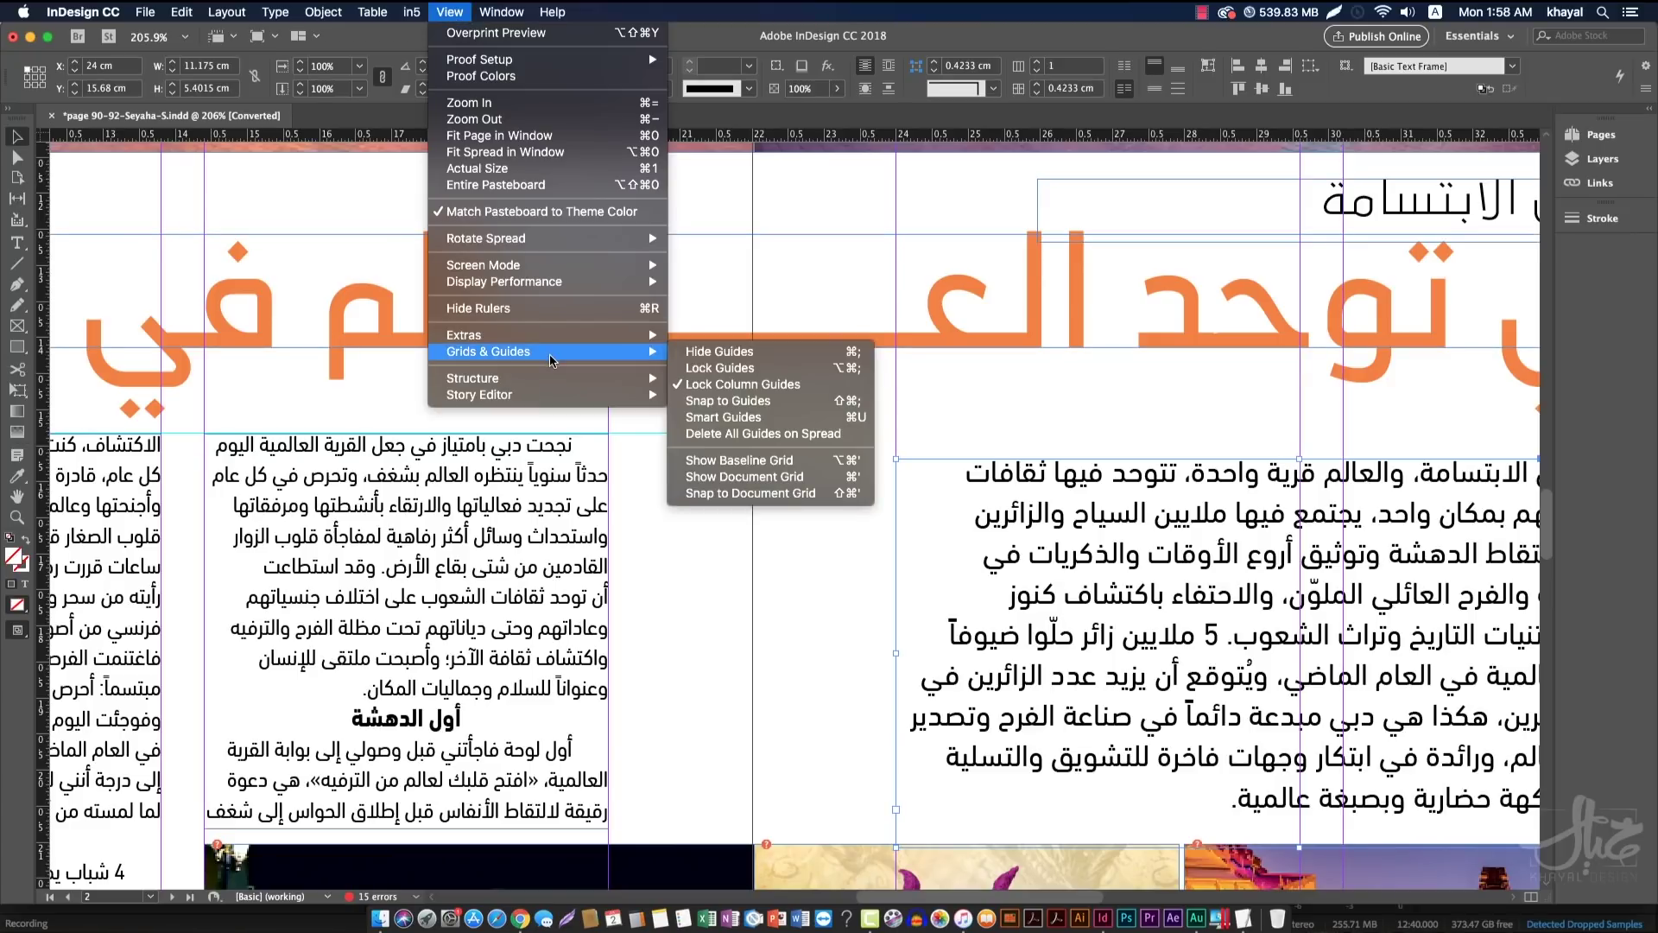
pyautogui.click(754, 402)
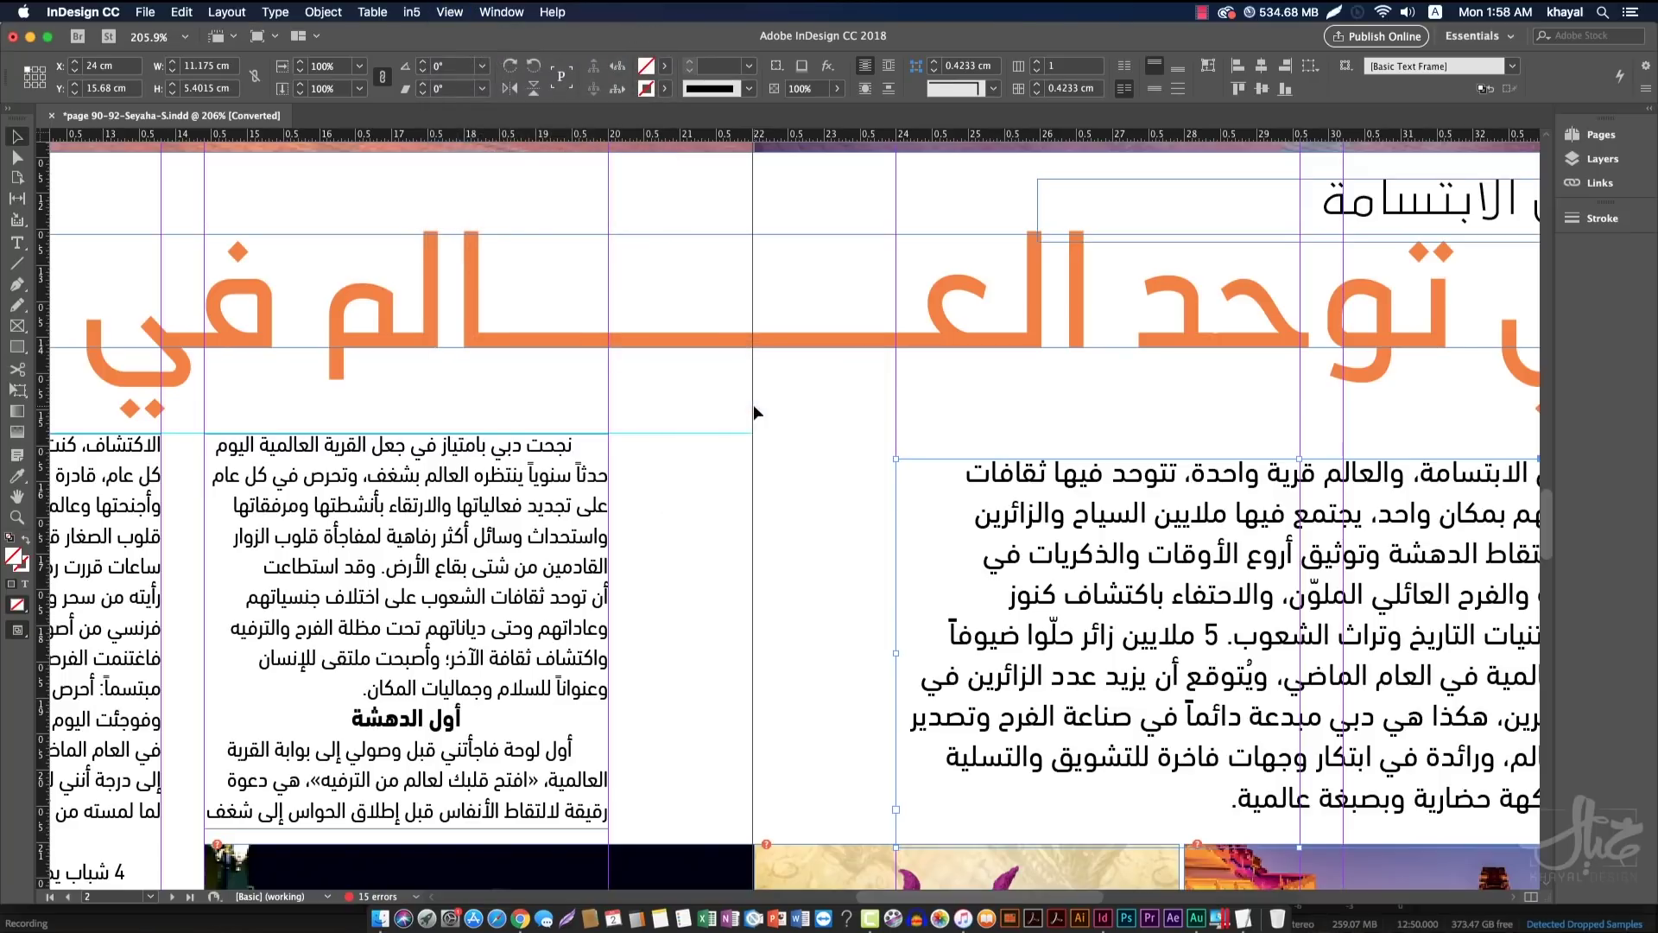
pyautogui.click(468, 12)
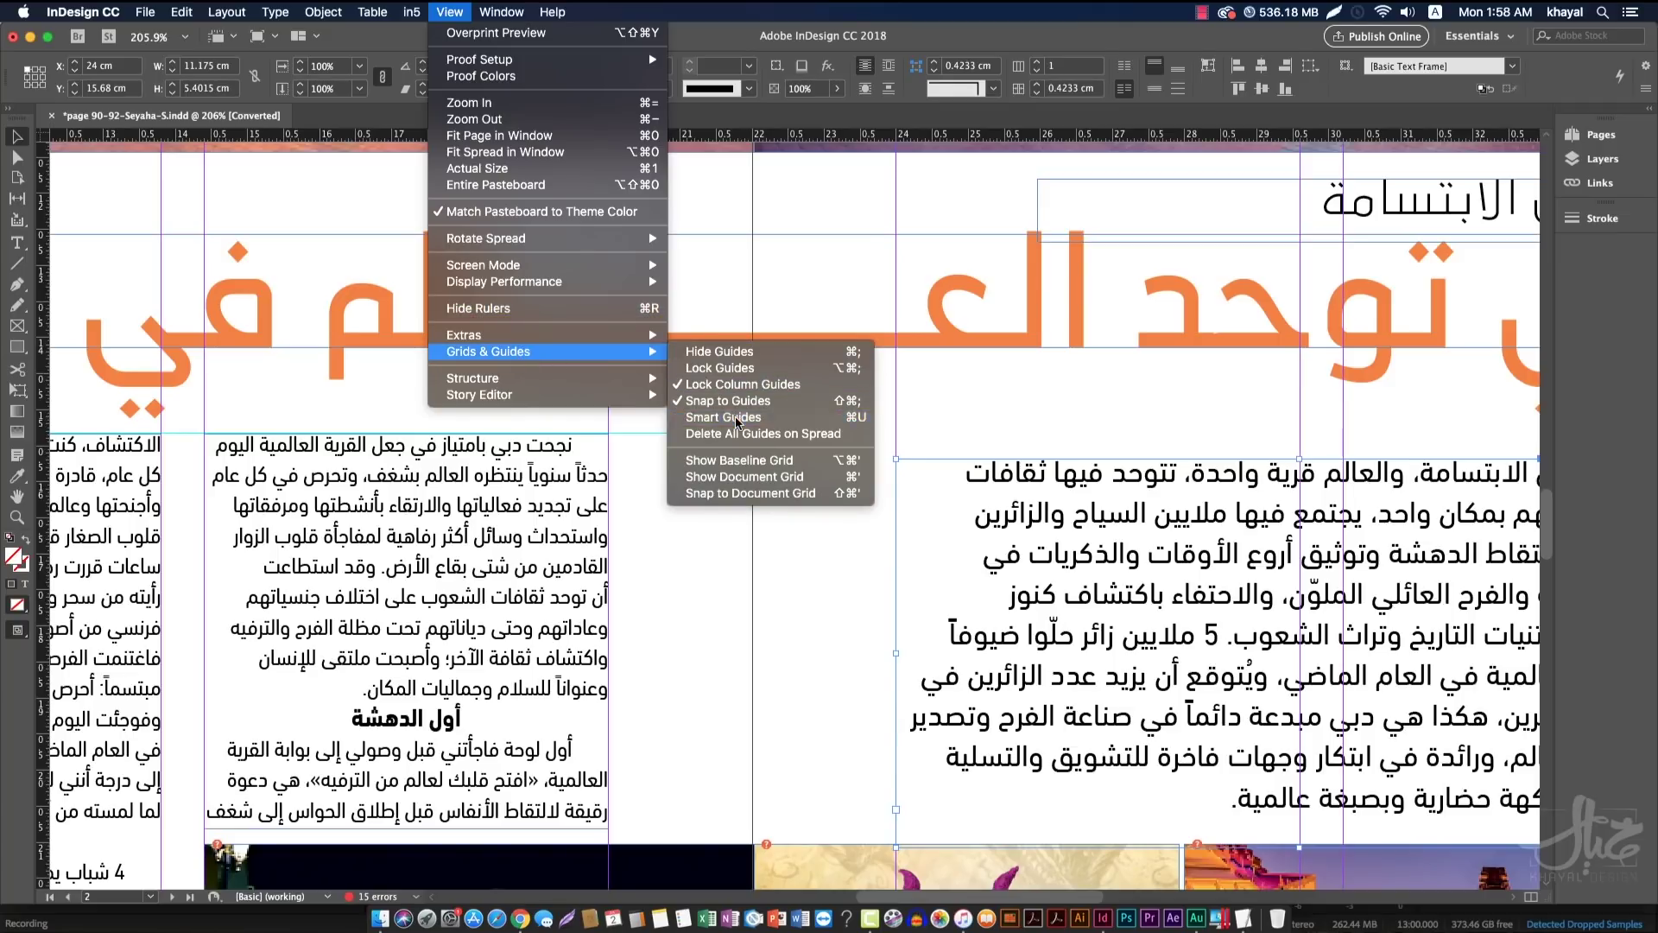
pyautogui.click(735, 424)
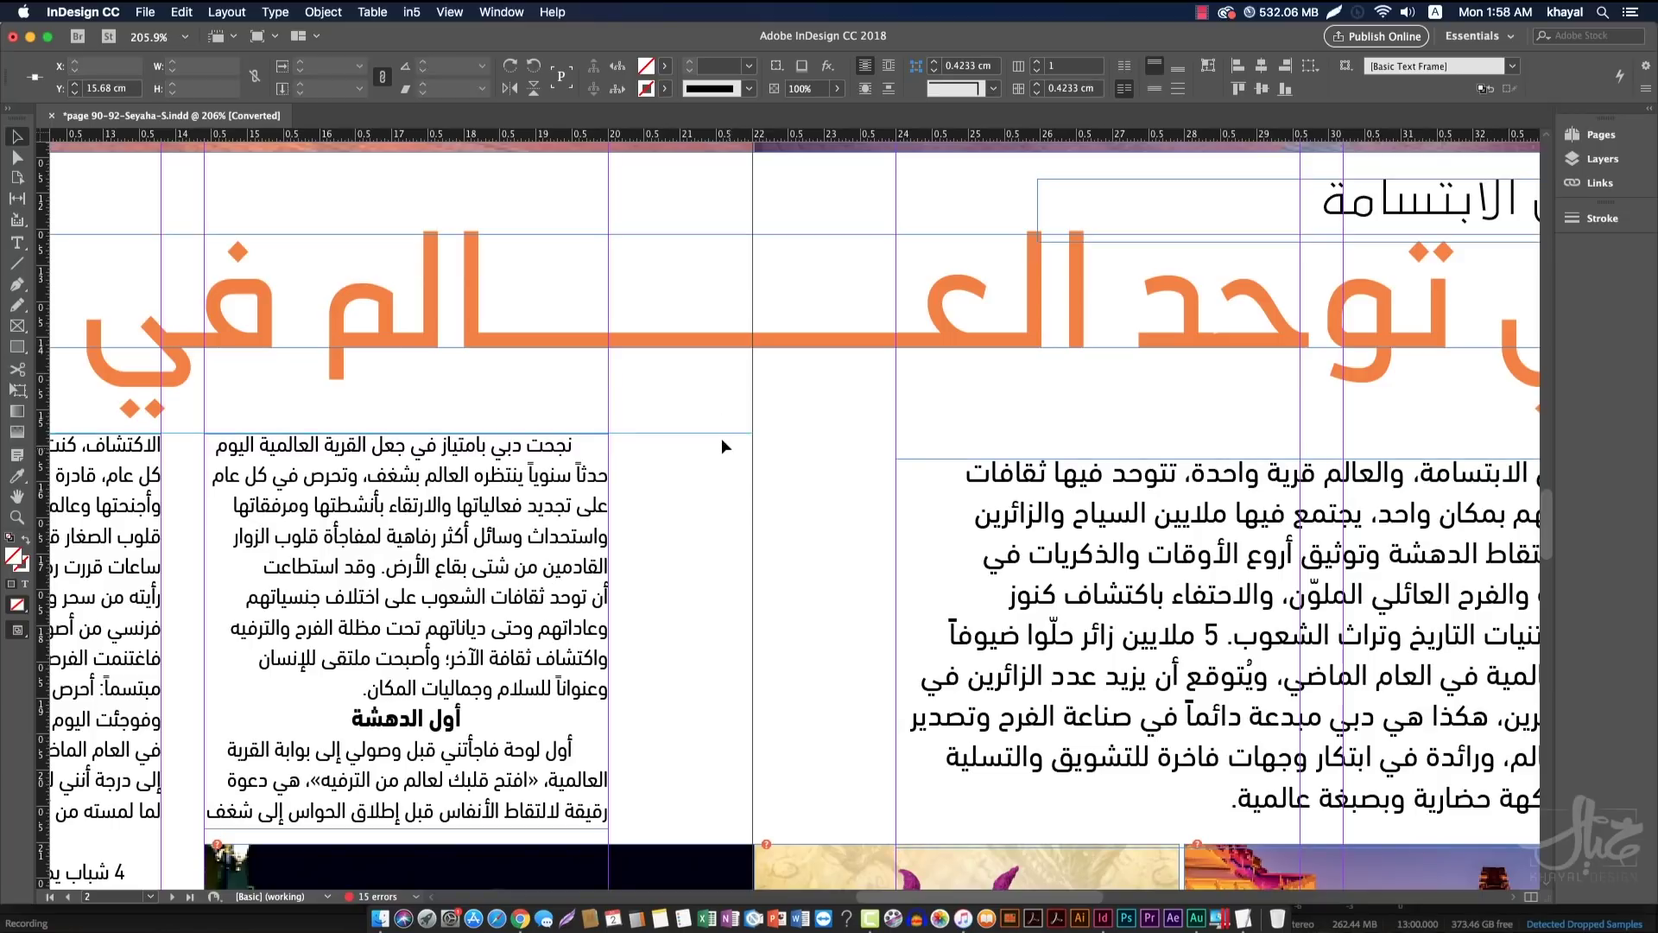
# Check the Snap to Guides and Smart Guides options of the horizontal guide above the left page's body text
pyautogui.rightClick(717, 432)
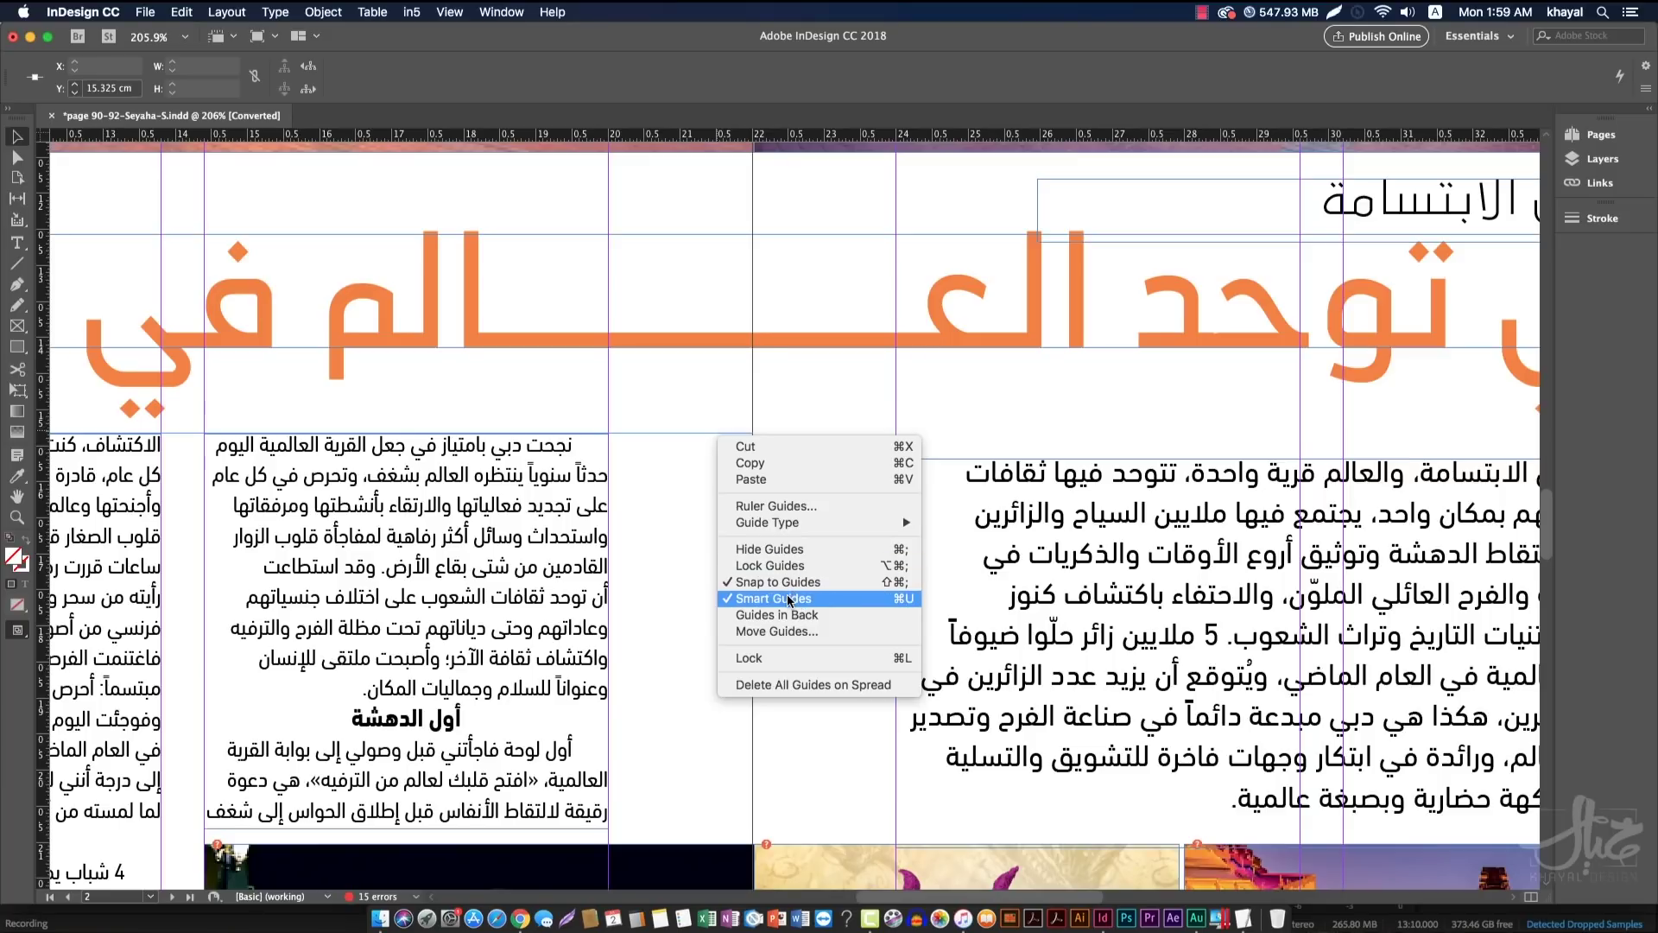
pyautogui.click(646, 489)
pyautogui.moveTo(666, 432)
pyautogui.mouseDown()
pyautogui.moveTo(672, 411)
pyautogui.moveTo(674, 433)
pyautogui.mouseUp()
# Raise the top edge of the right page's introductory text frame to Y 15.4 cm, close to the left body text's top edge
pyautogui.click(1090, 464)
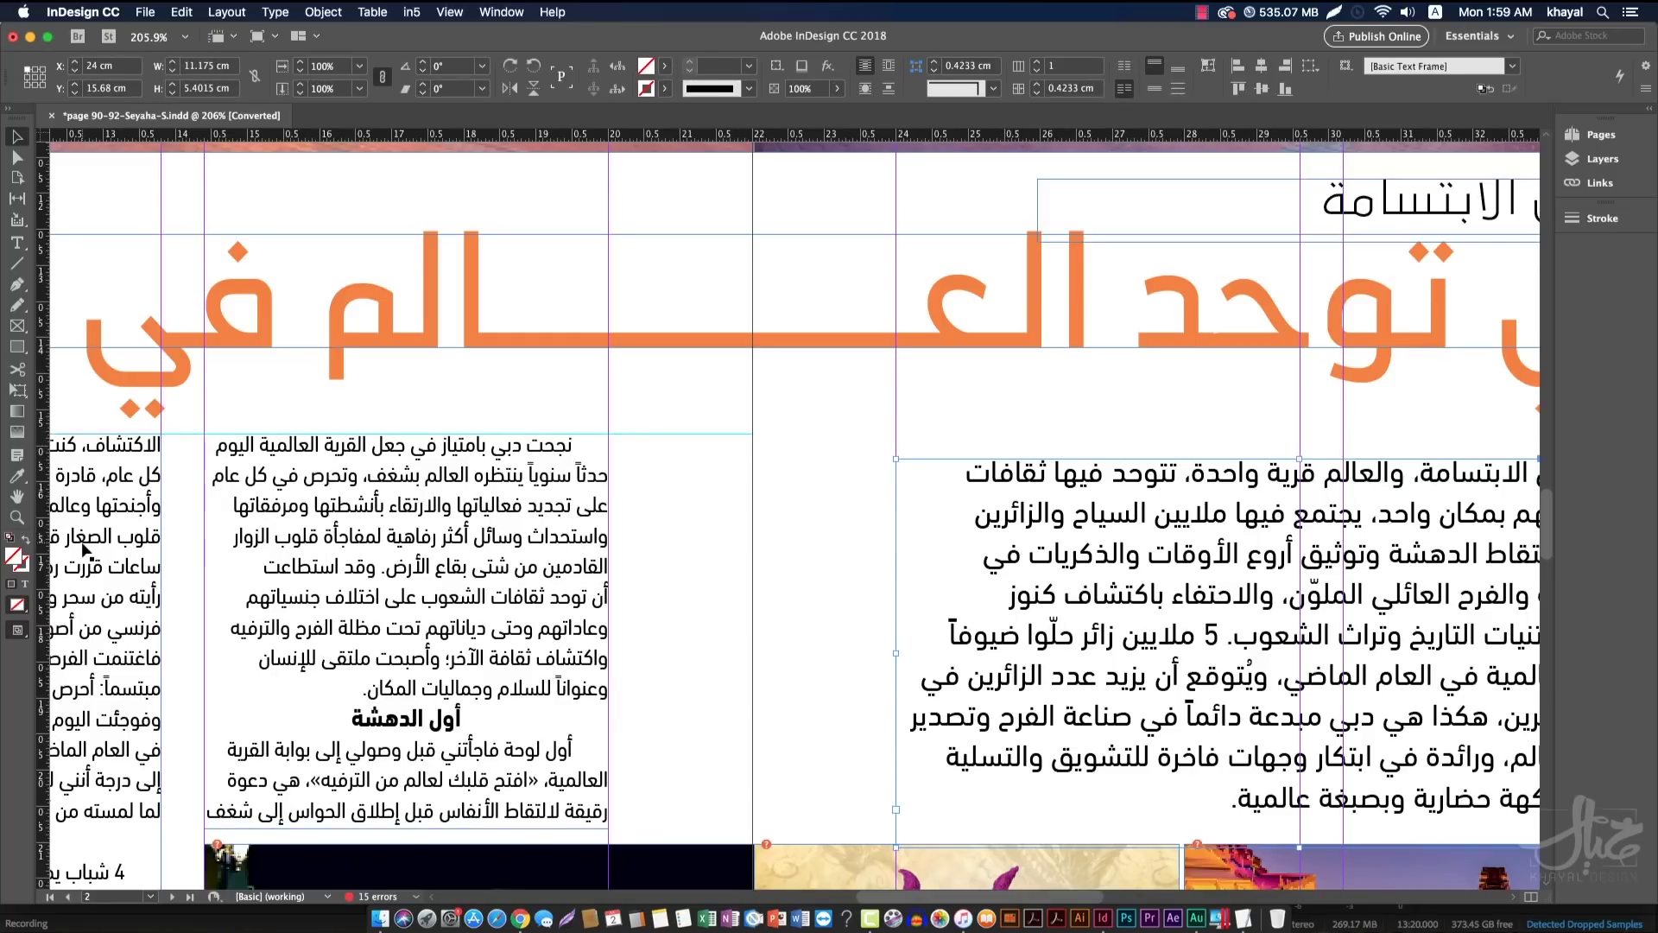
pyautogui.keyDown('shift'); pyautogui.click(336, 557); pyautogui.keyUp('shift')
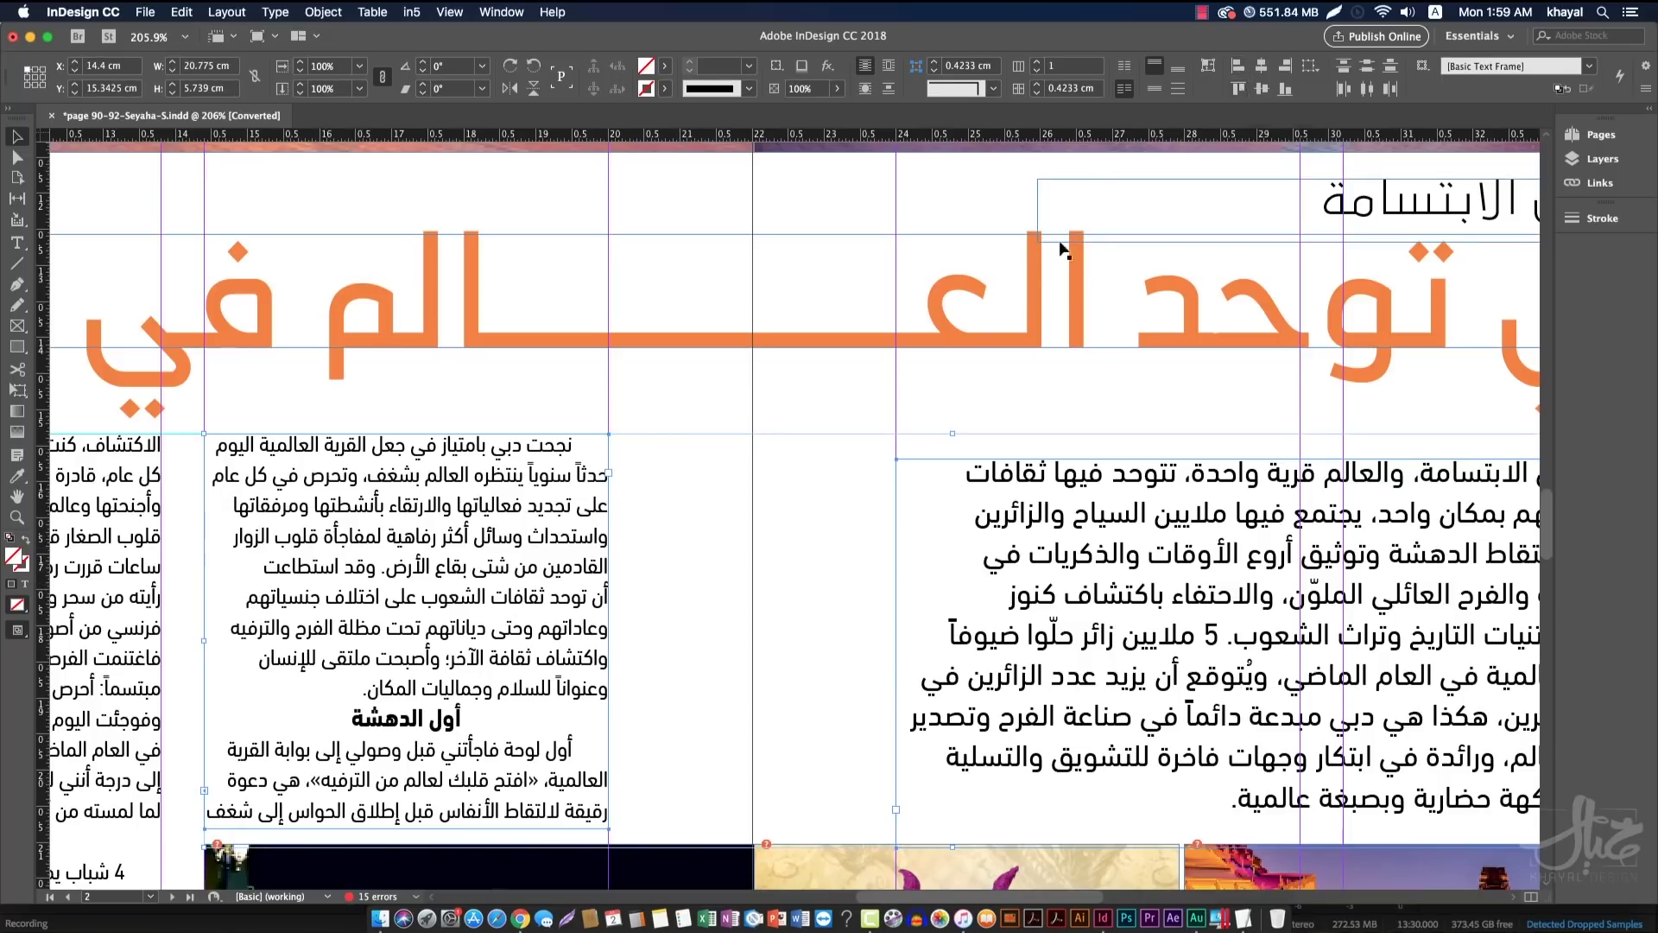
pyautogui.click(686, 553)
pyautogui.click(1104, 459)
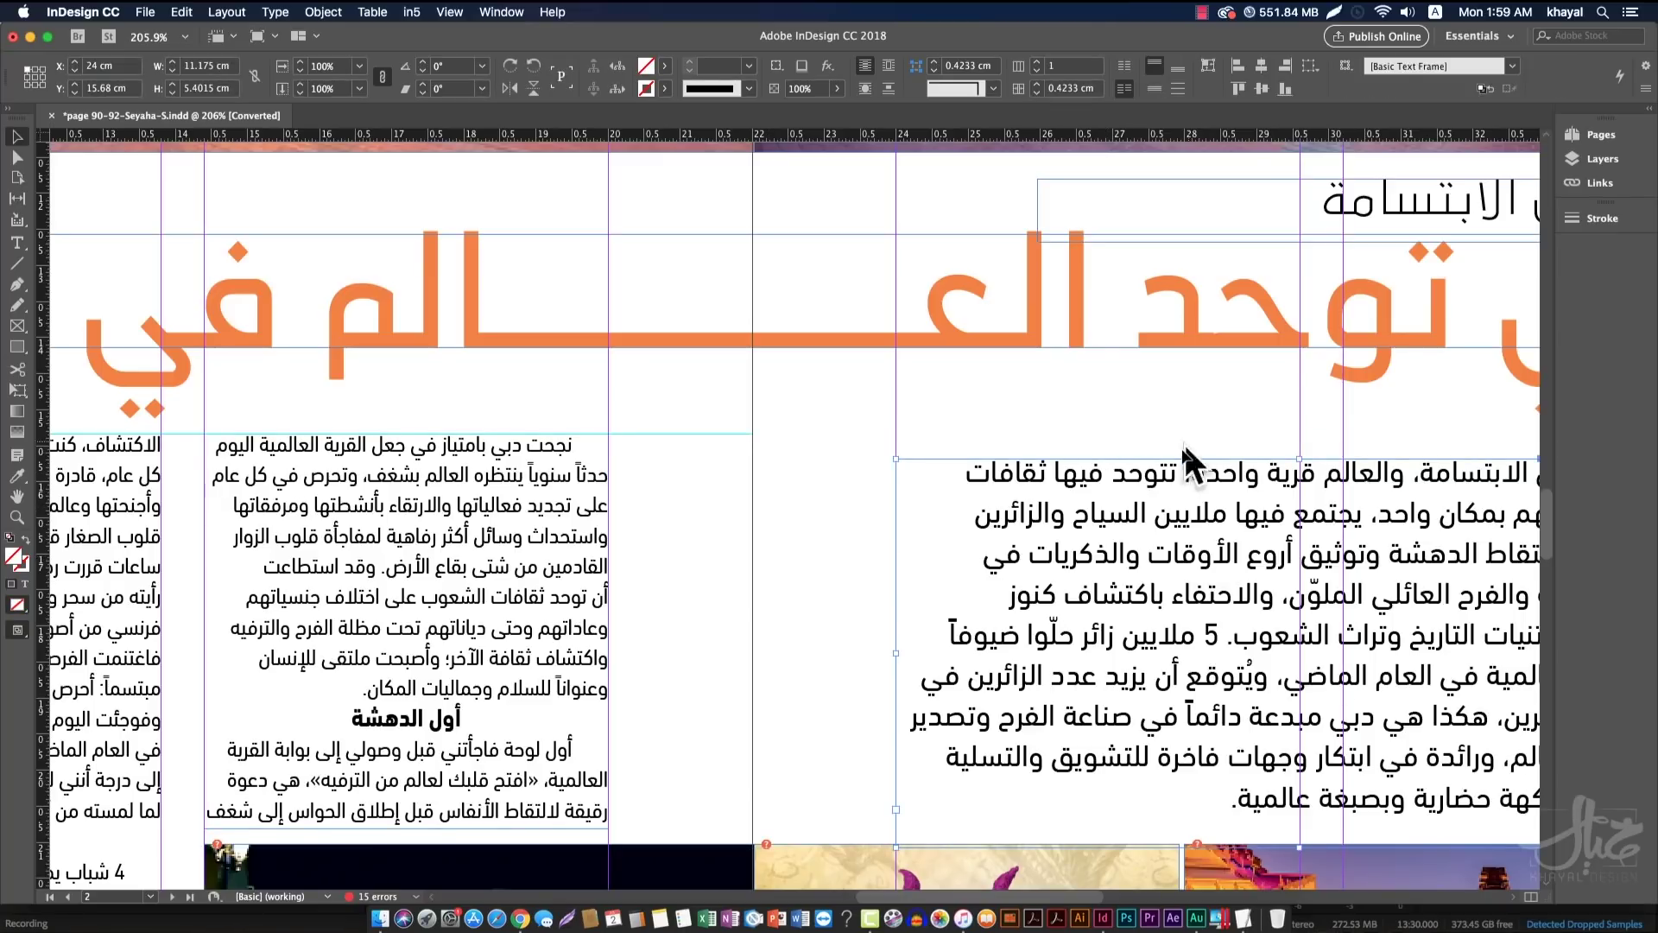
pyautogui.moveTo(1298, 458); pyautogui.dragTo(1307, 437)
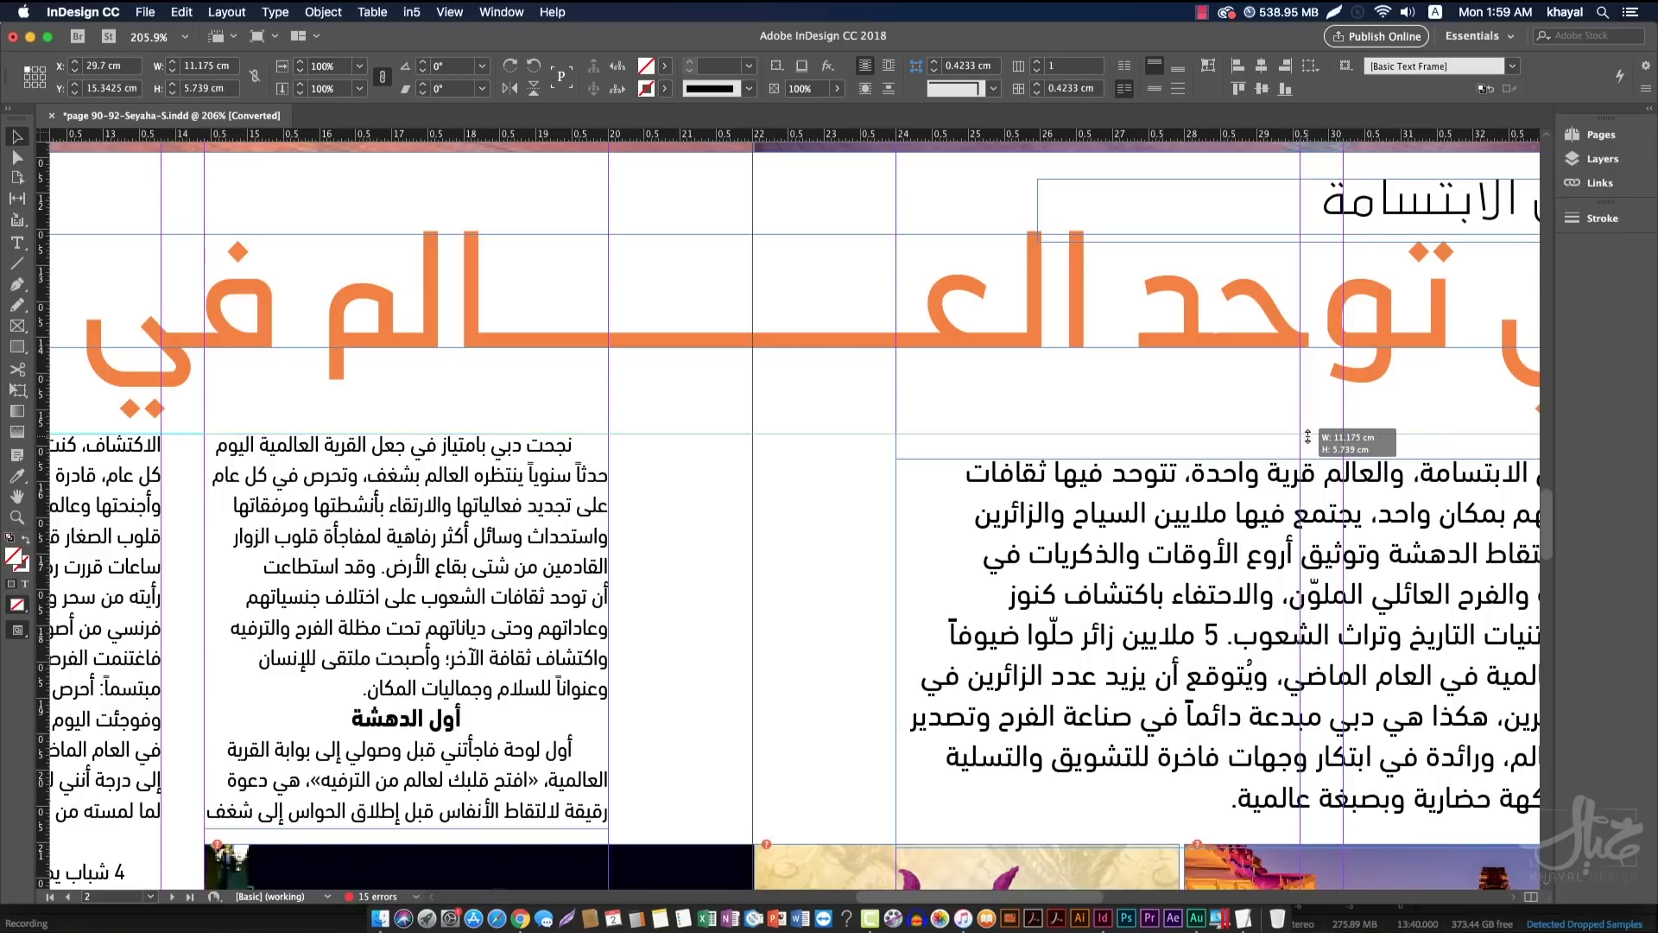
pyautogui.moveTo(1307, 437); pyautogui.dragTo(1308, 437)
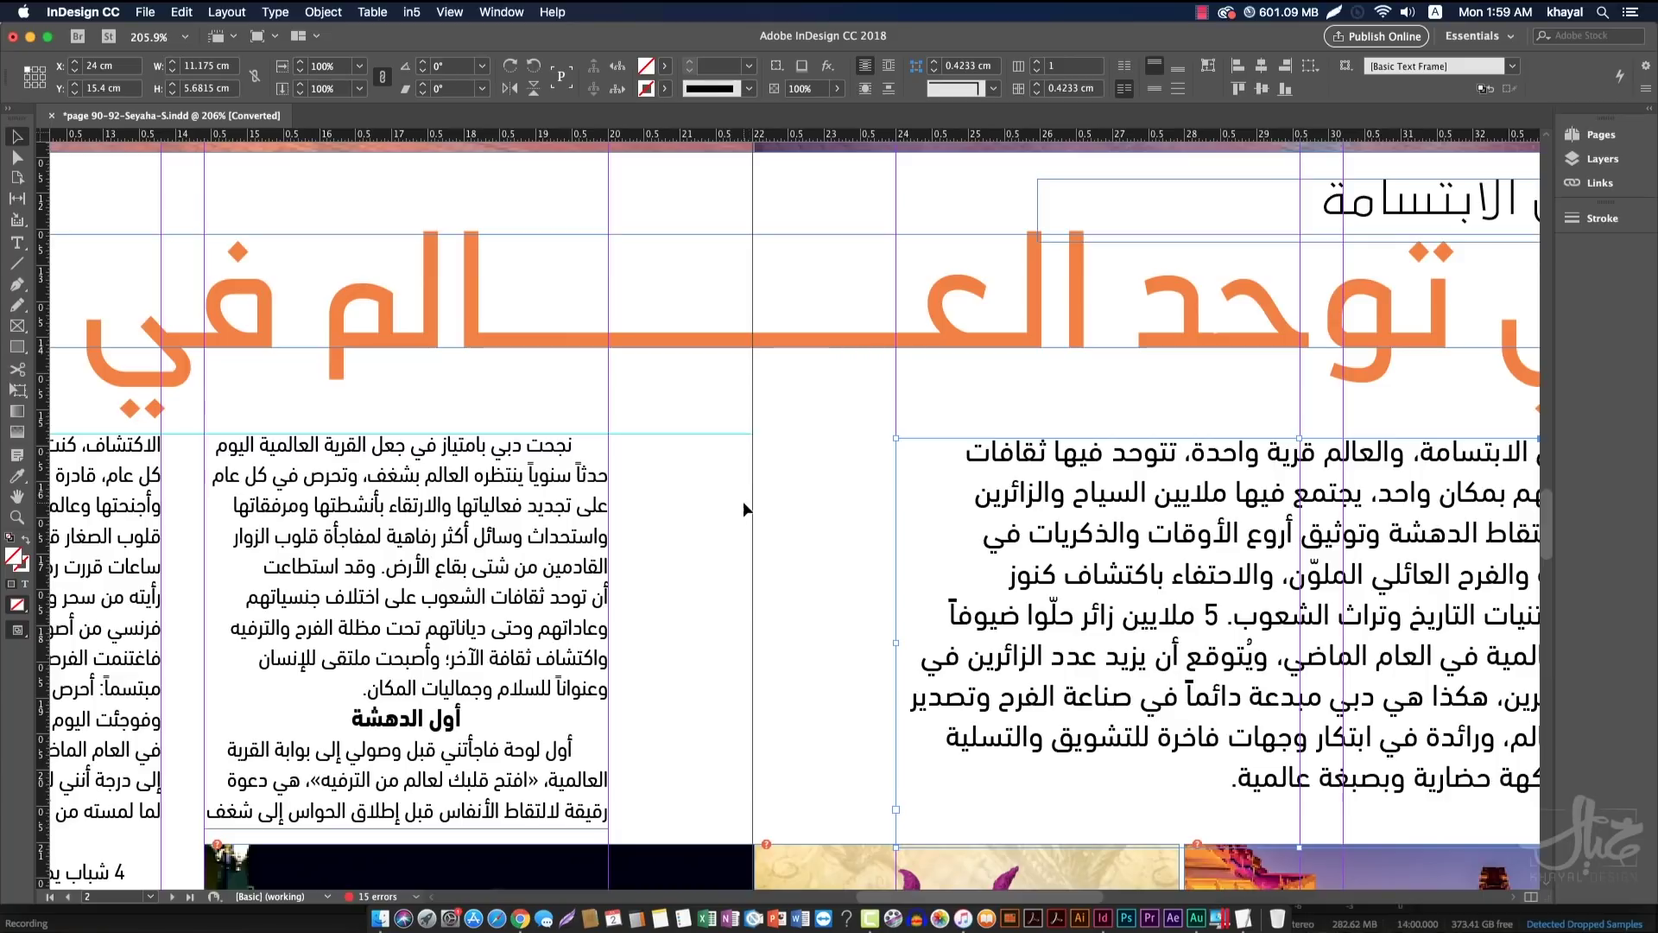
# Select the two orange ruler guides at the top of the left page
pyautogui.press('super+minus')
pyautogui.press('super+minus')
pyautogui.press('super+minus')
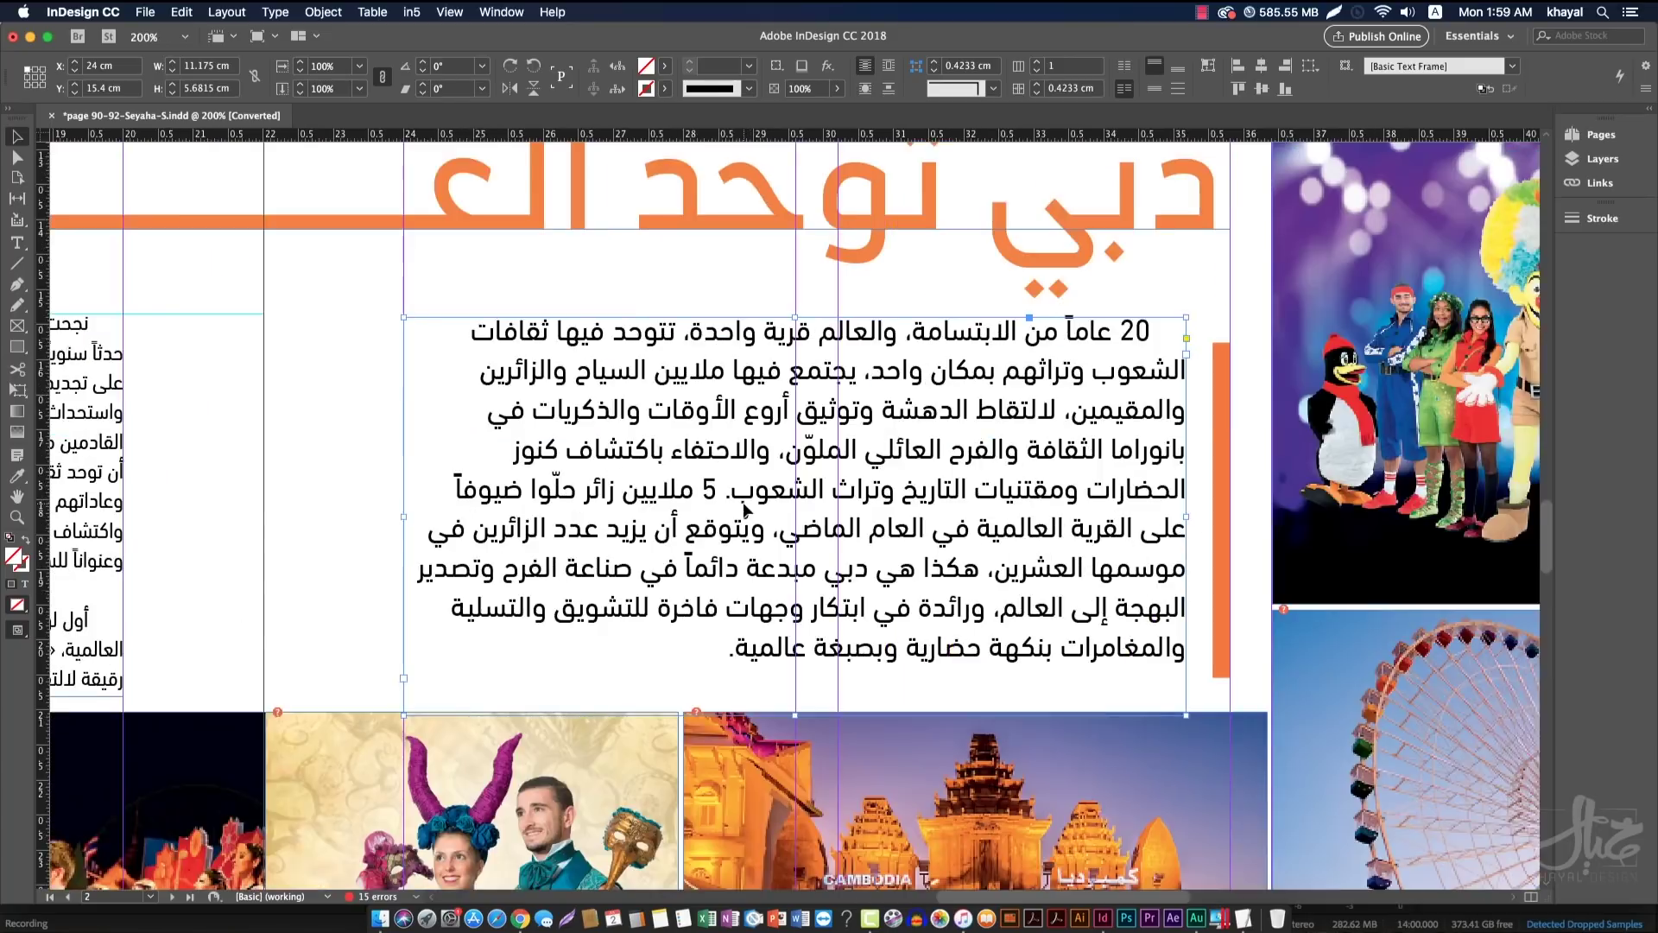
pyautogui.press('super+minus')
pyautogui.press('super+minus')
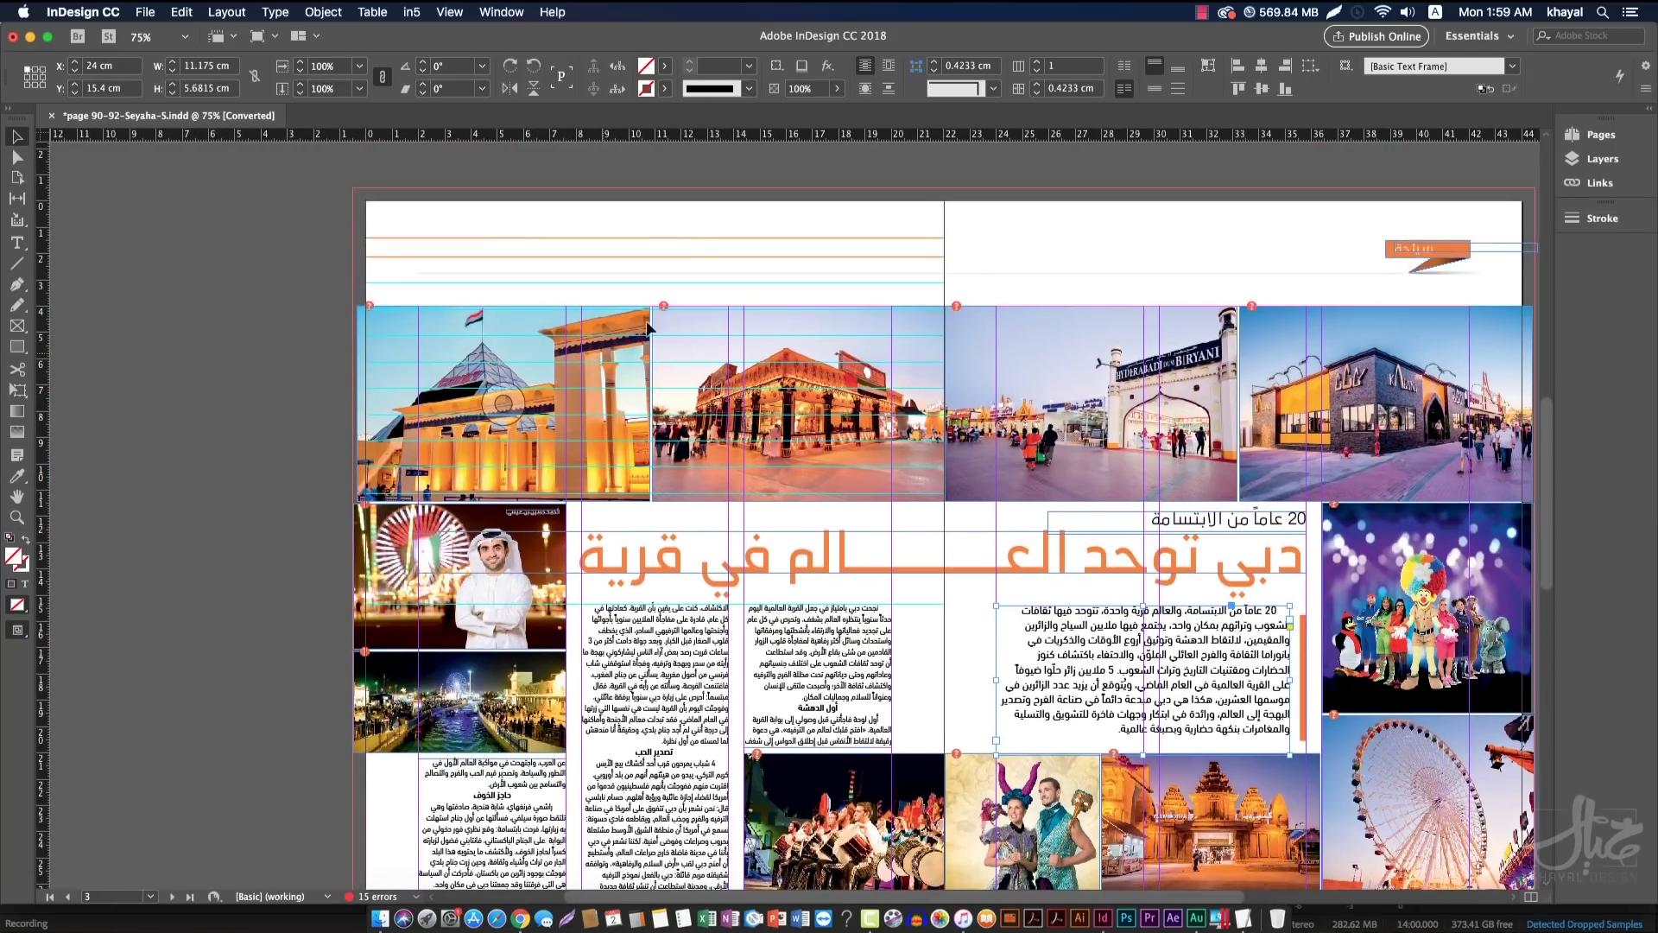
pyautogui.moveTo(682, 249); pyautogui.dragTo(652, 219)
pyautogui.moveTo(369, 222); pyautogui.dragTo(369, 226)
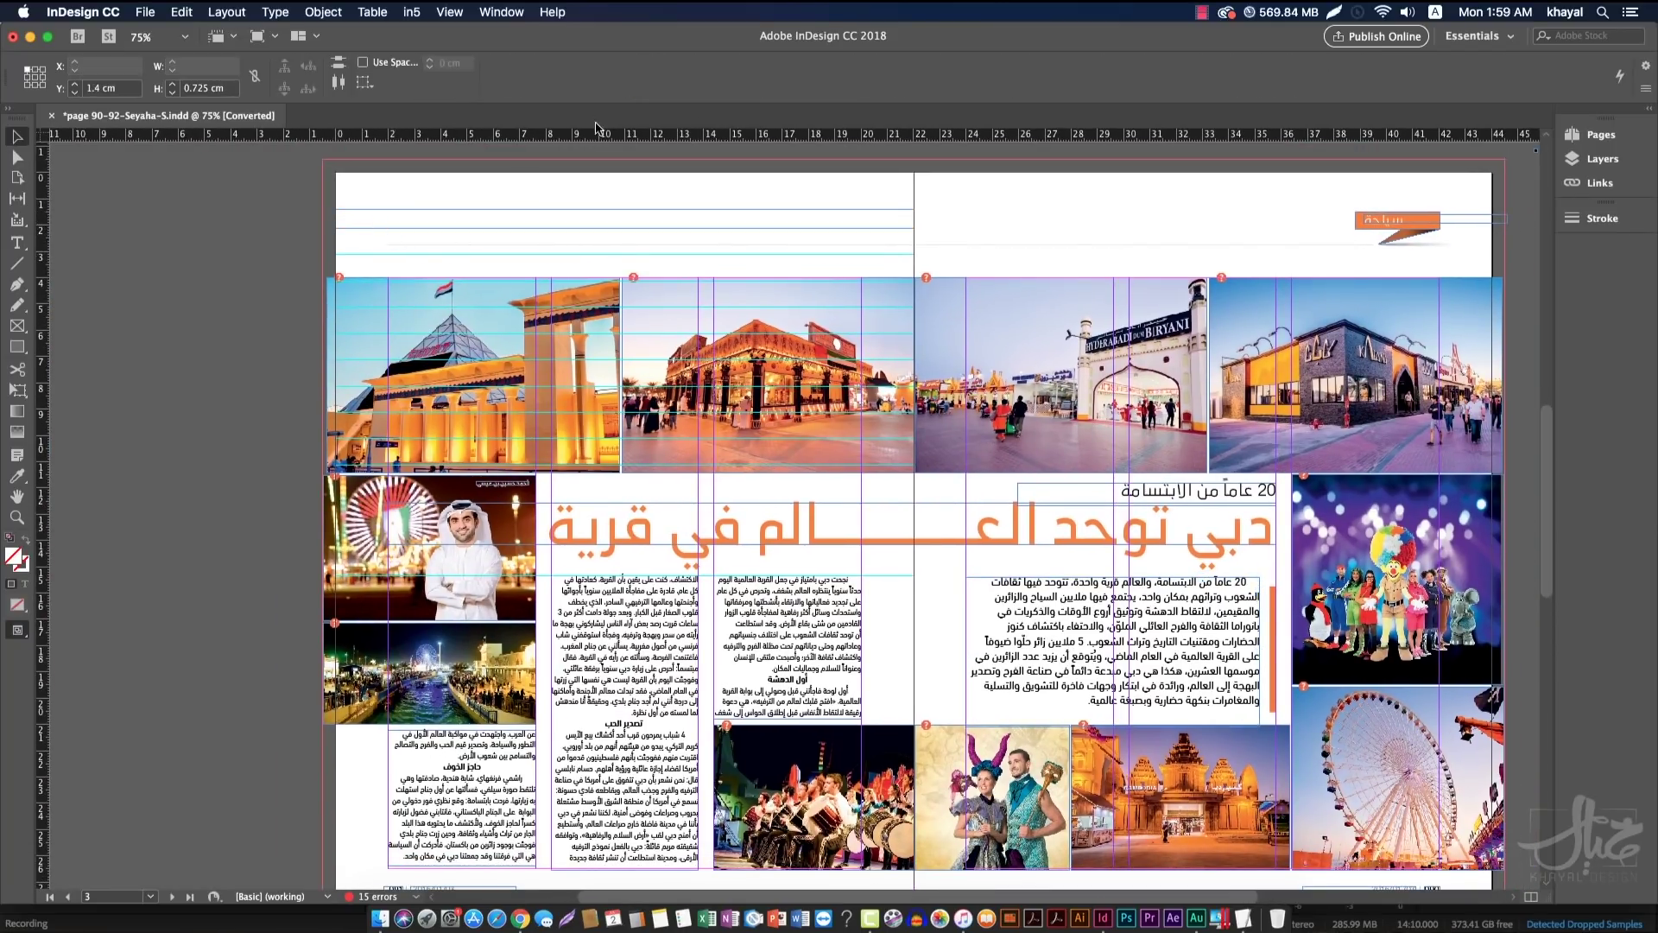
# Place a horizontal page guide just above the left page's photos and select it together with the other guides in the top margin
pyautogui.moveTo(593, 135); pyautogui.dragTo(580, 262)
pyautogui.moveTo(358, 261); pyautogui.dragTo(385, 271)
pyautogui.rightClick(387, 251)
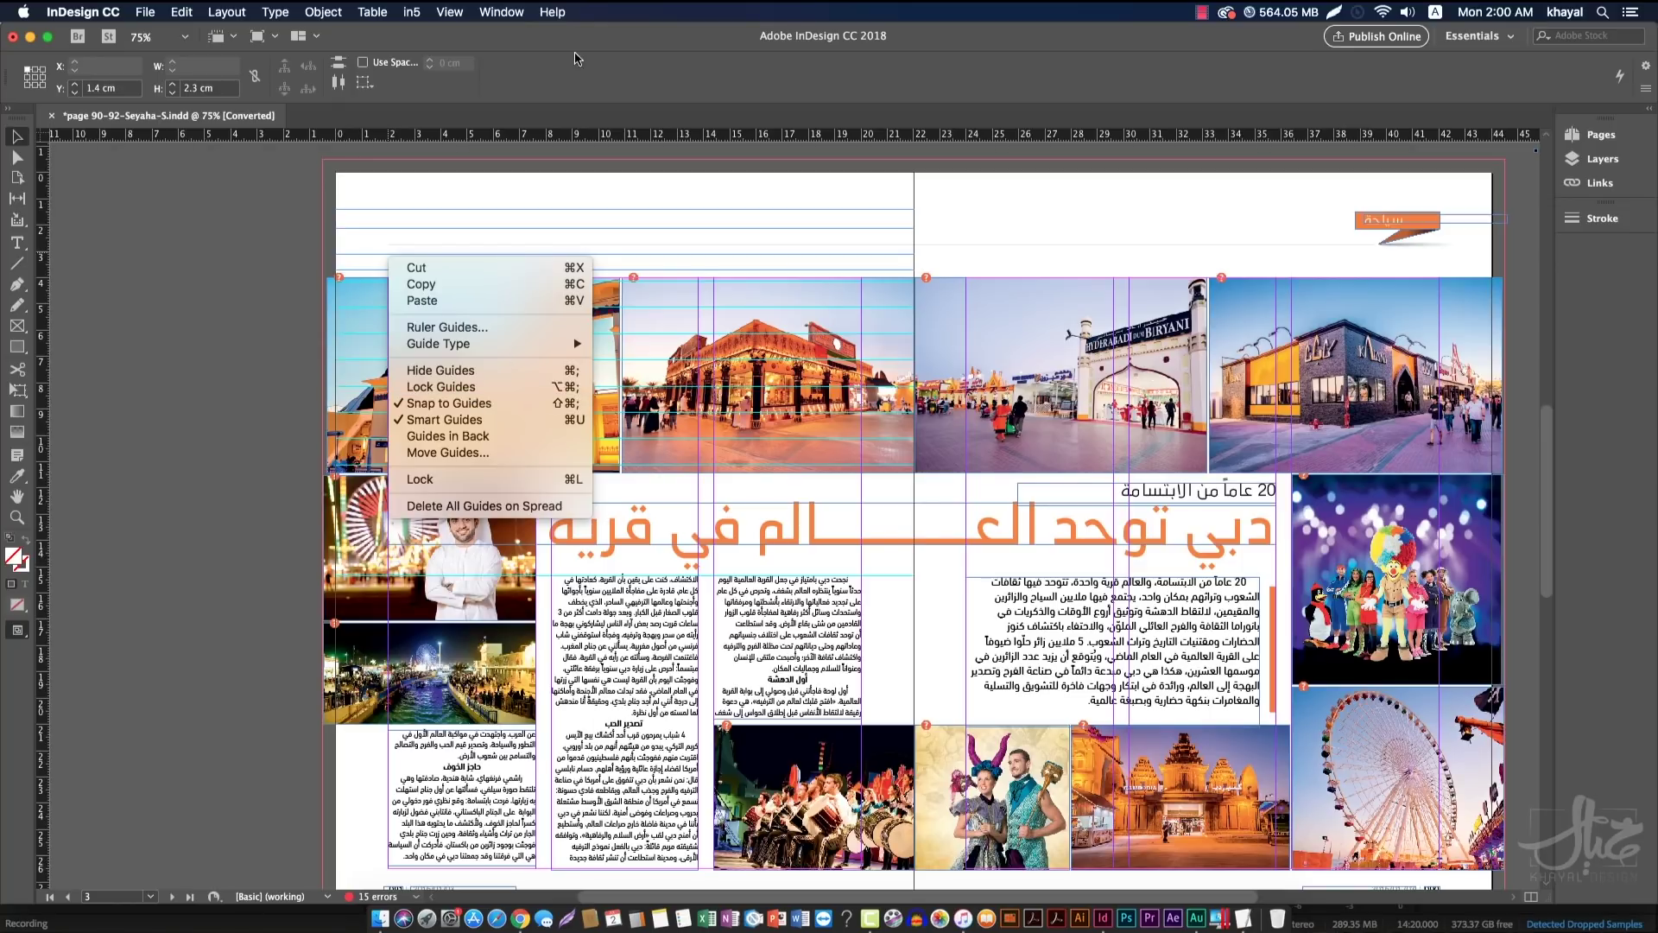
pyautogui.click(550, 253)
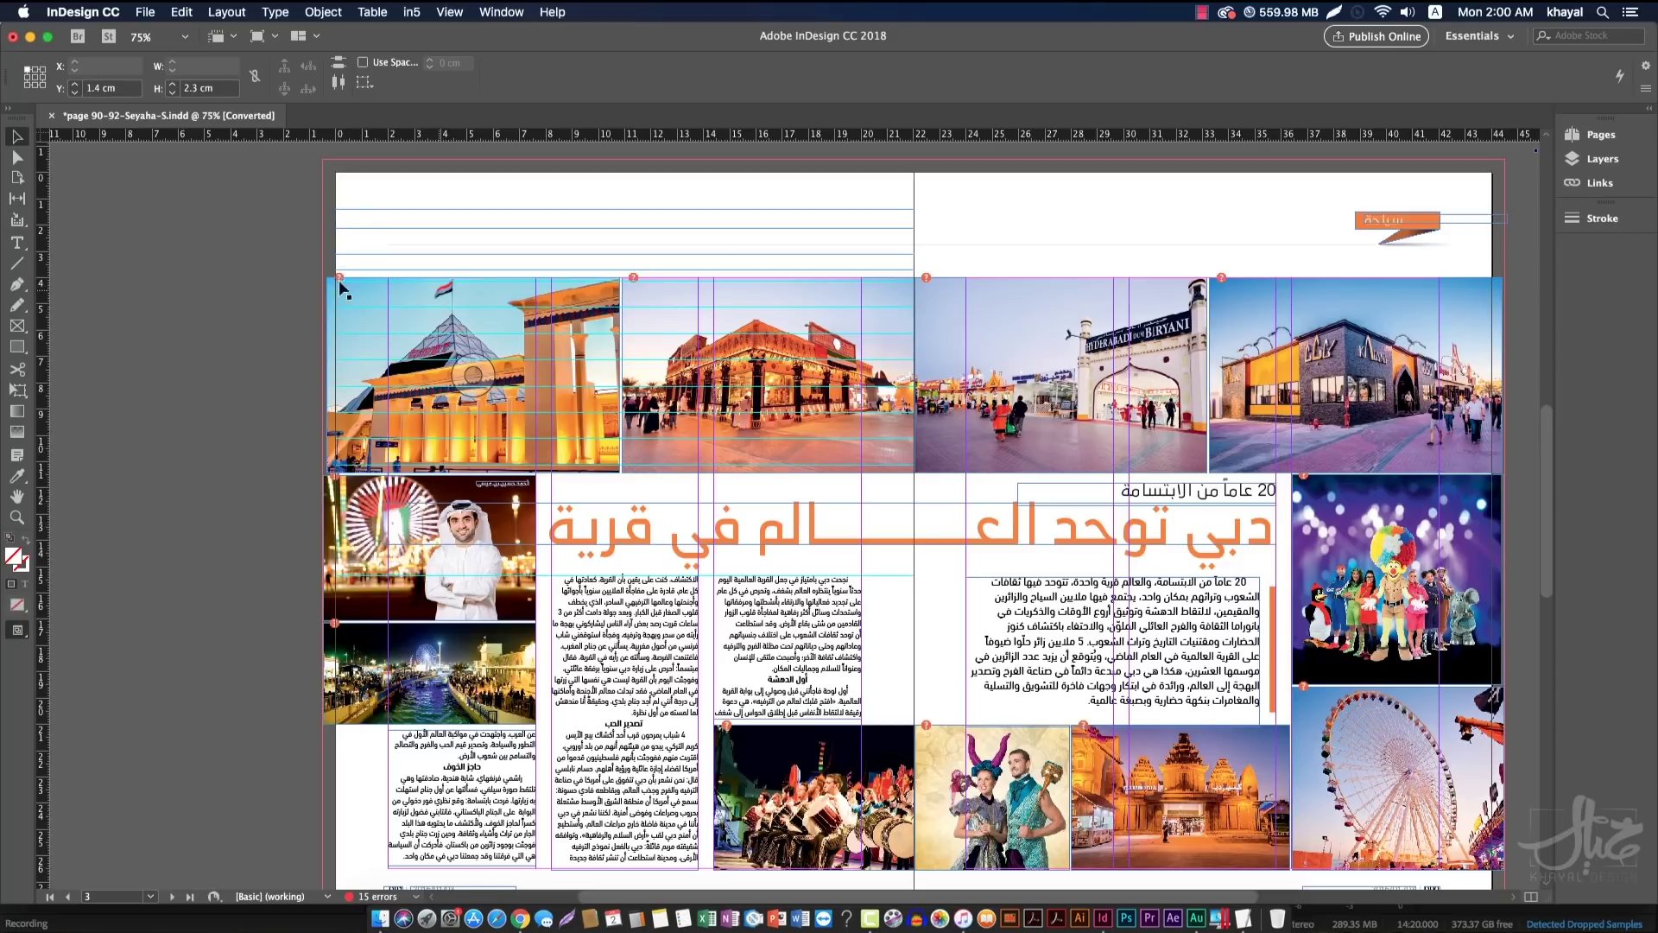
# Try to move the left page's first photo, undo it and clear the selection
pyautogui.moveTo(507, 288); pyautogui.dragTo(407, 277)
pyautogui.press('super+z')
pyautogui.press('super+z')
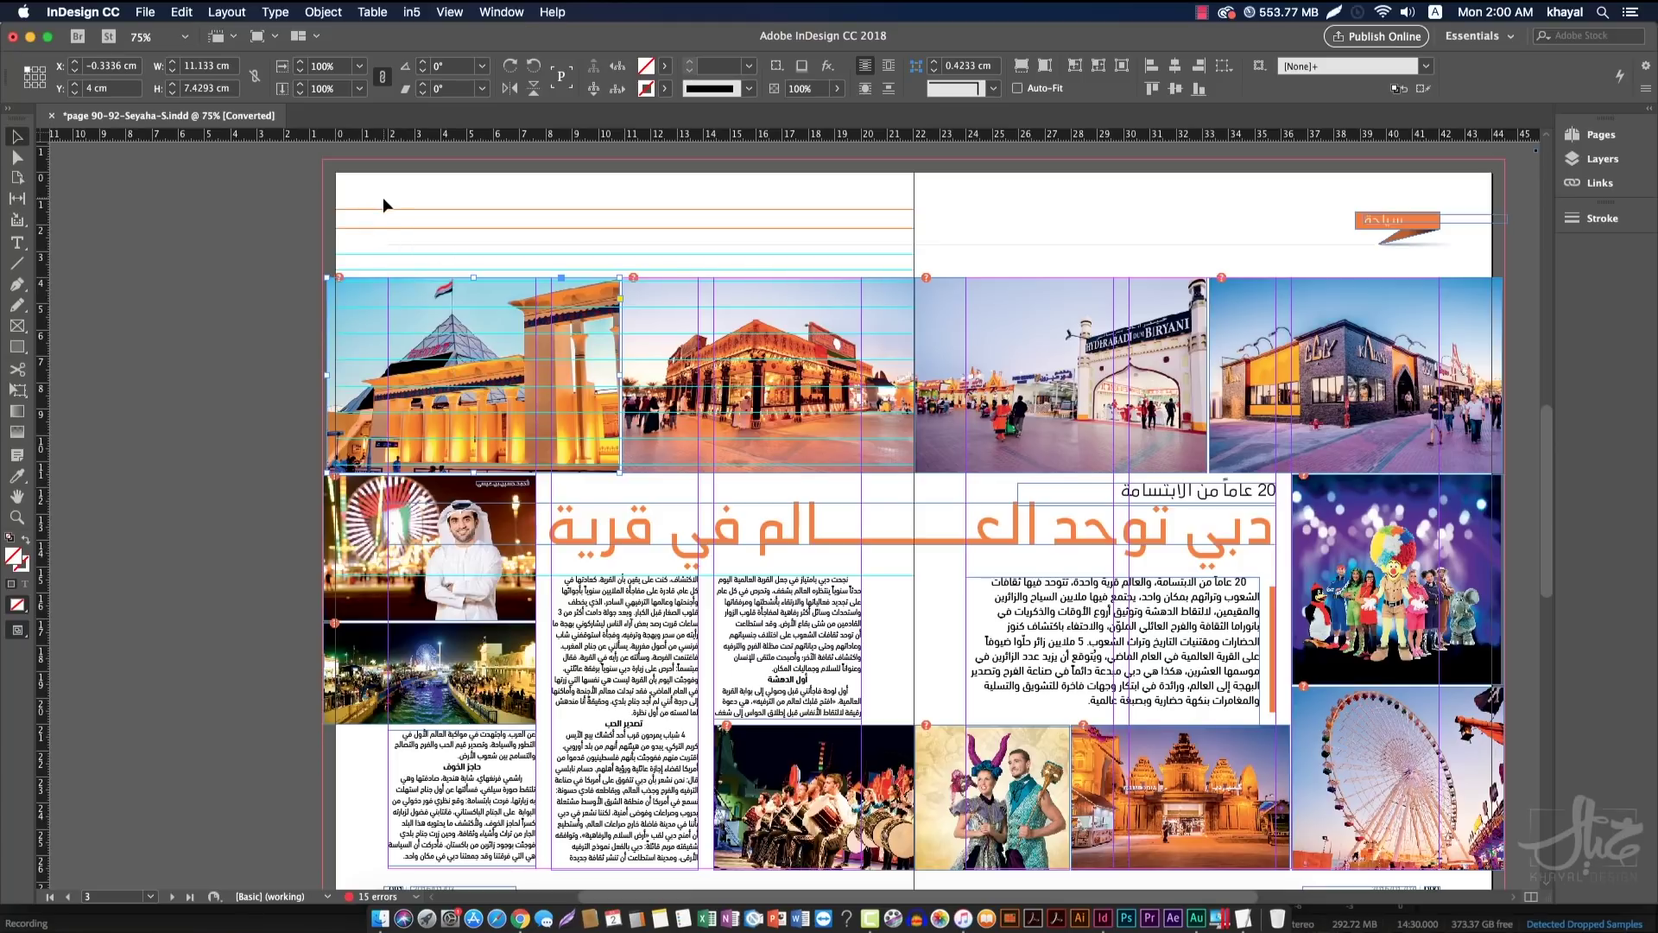
pyautogui.click(254, 221)
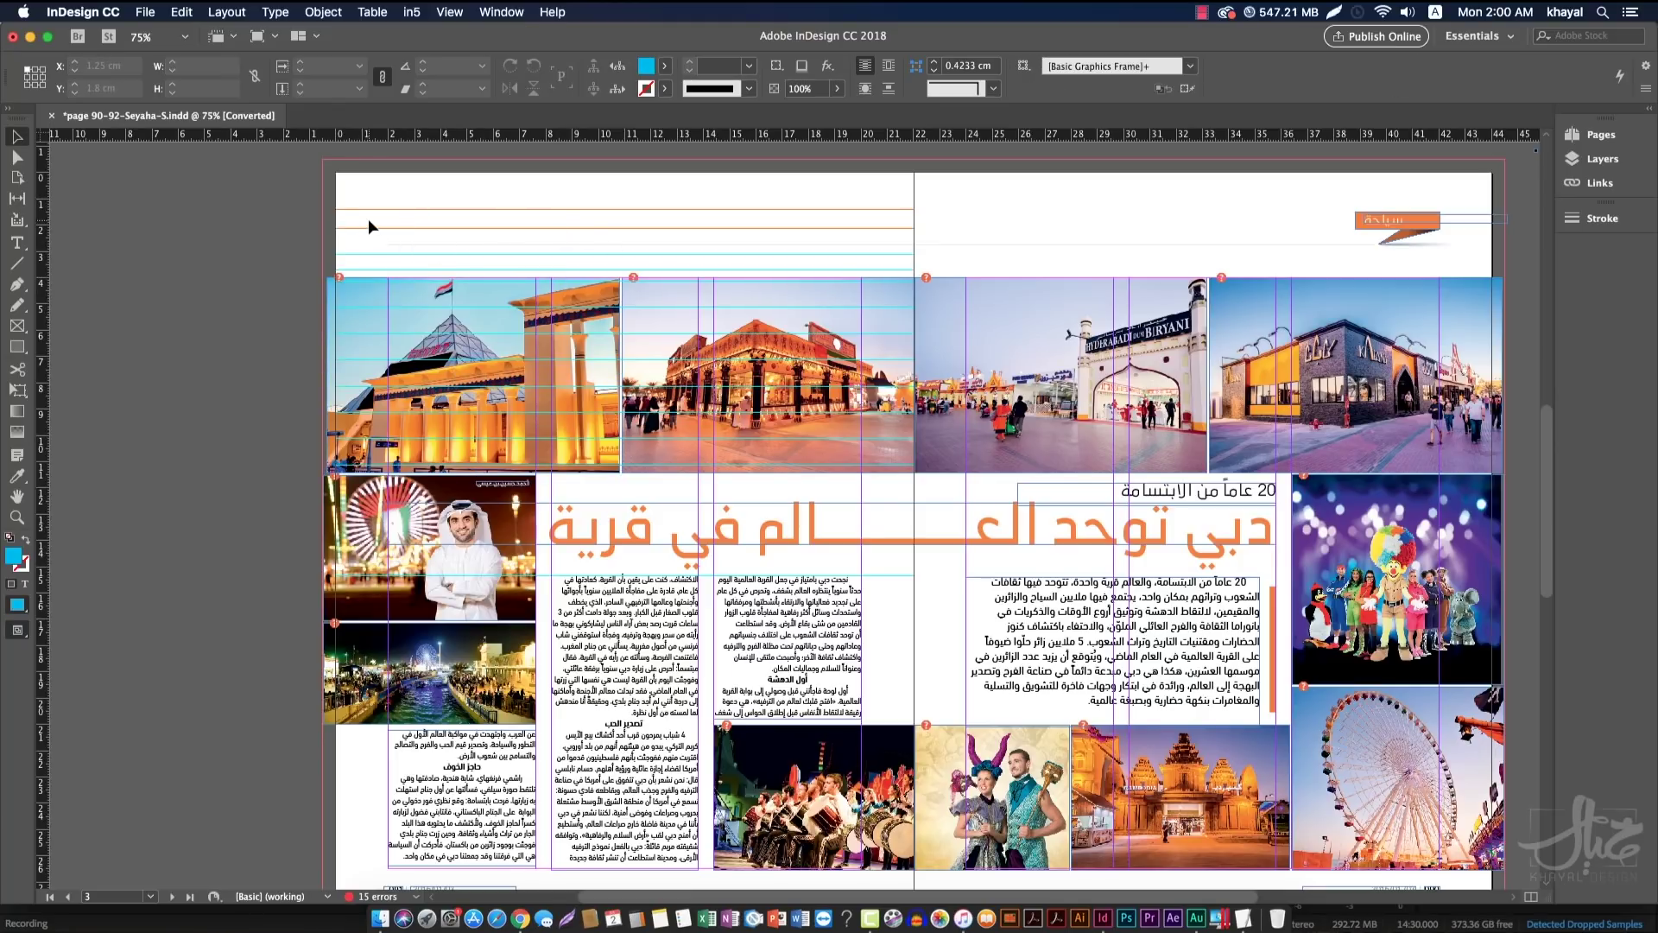
# Place horizontal page guides in the right page's top margin and two vertical guides on the left page at about X 4.9 and 11.8 cm
pyautogui.moveTo(1024, 139); pyautogui.dragTo(1076, 223)
pyautogui.moveTo(1073, 136); pyautogui.dragTo(1071, 199)
pyautogui.moveTo(44, 358); pyautogui.dragTo(645, 314)
pyautogui.moveTo(39, 354); pyautogui.dragTo(463, 350)
pyautogui.click(275, 268)
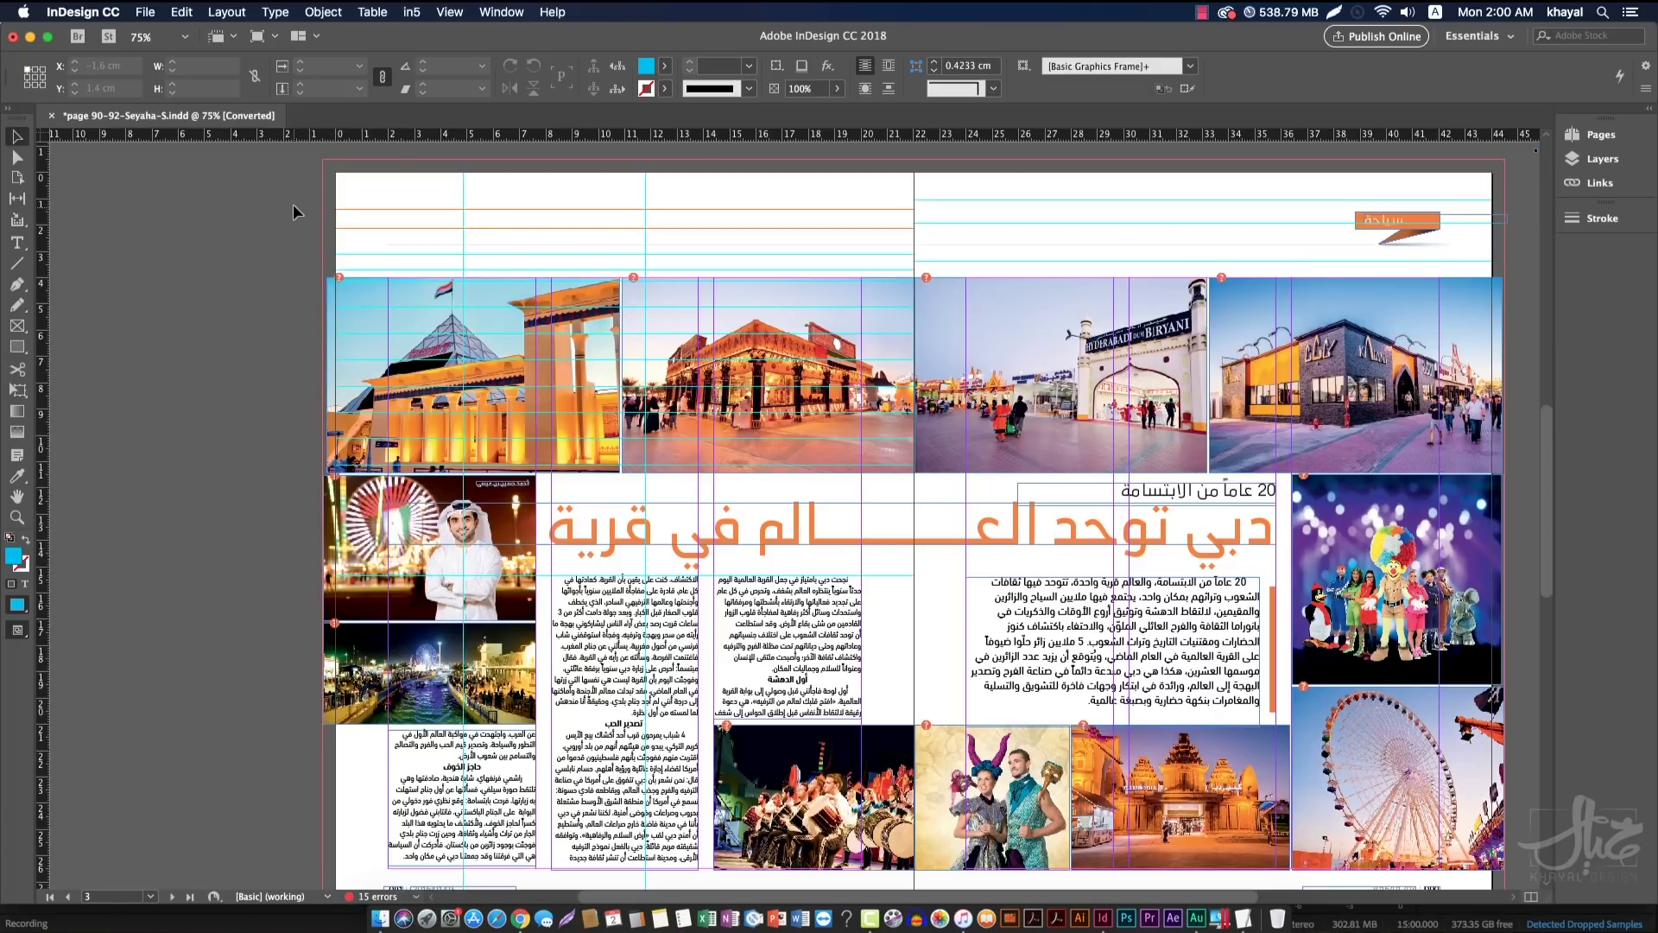
# Select several ruler guides at the top of the left page together, then deselect them
pyautogui.click(369, 226)
pyautogui.keyDown('shift'); pyautogui.click(362, 228); pyautogui.keyUp('shift')
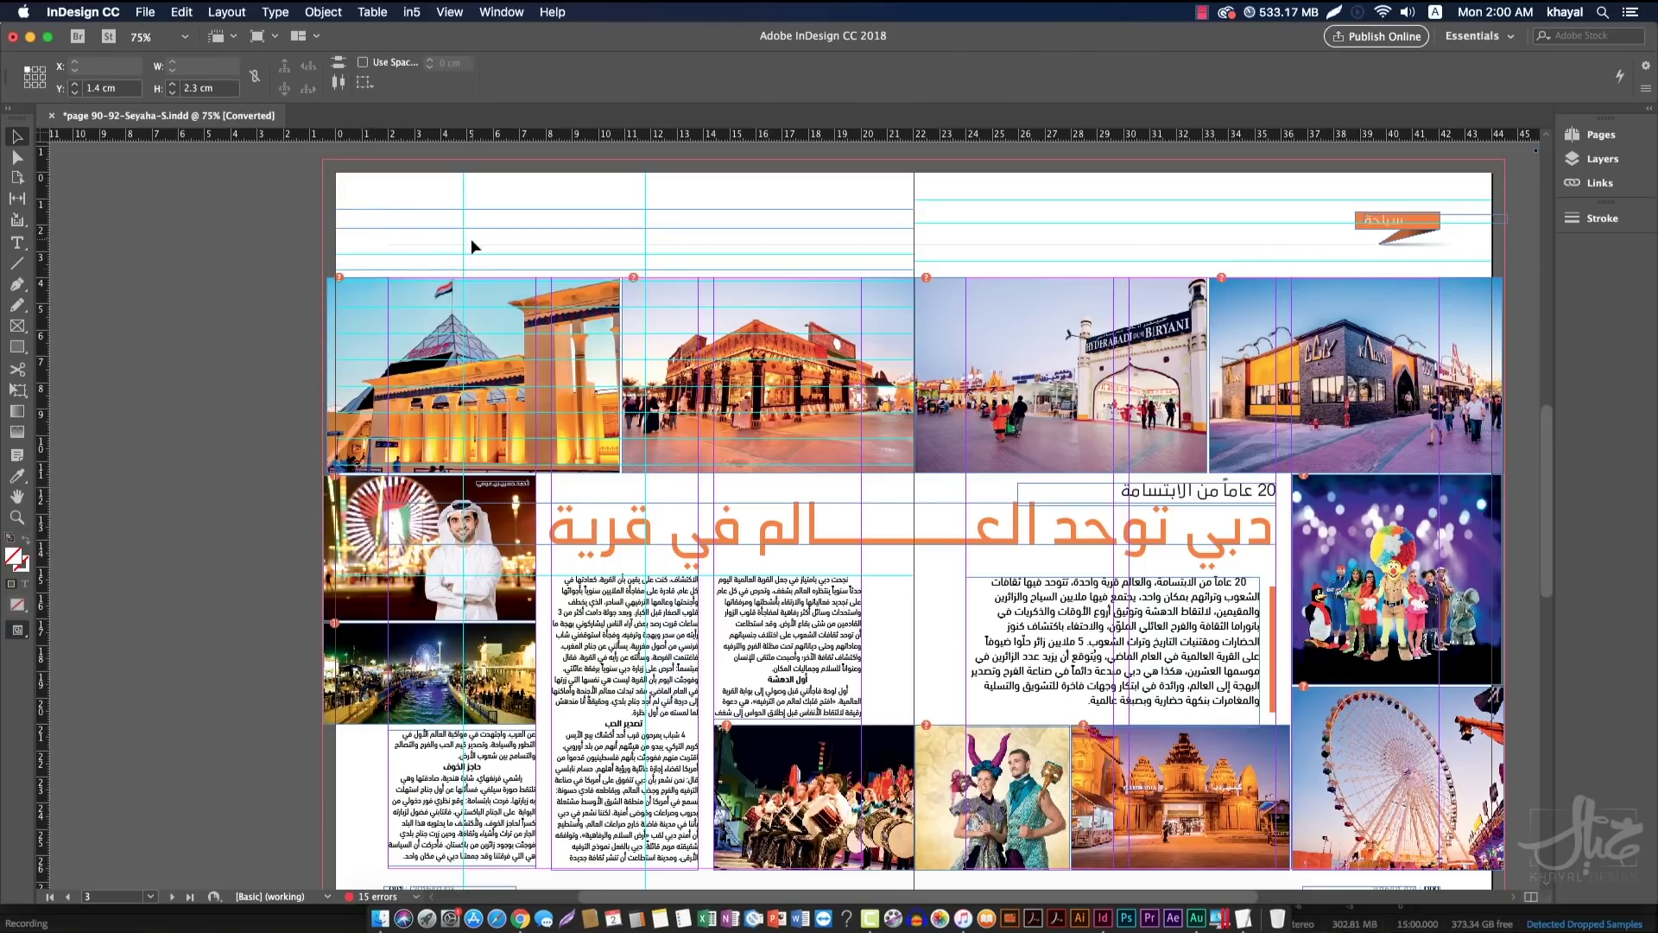
pyautogui.click(630, 249)
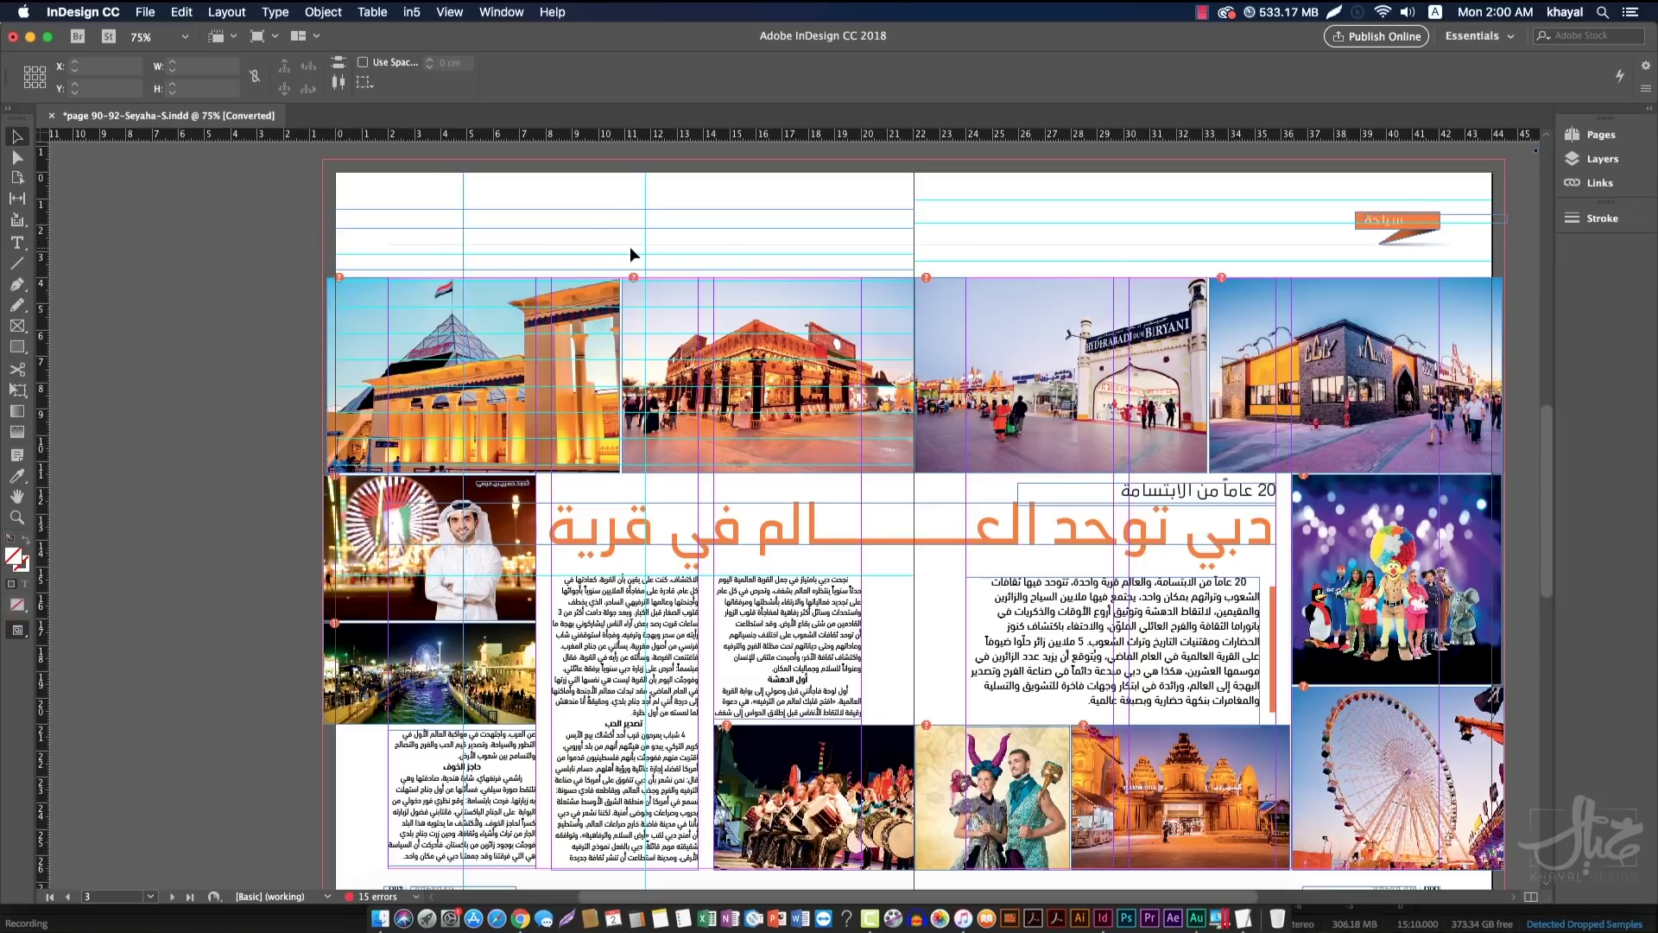
pyautogui.click(182, 300)
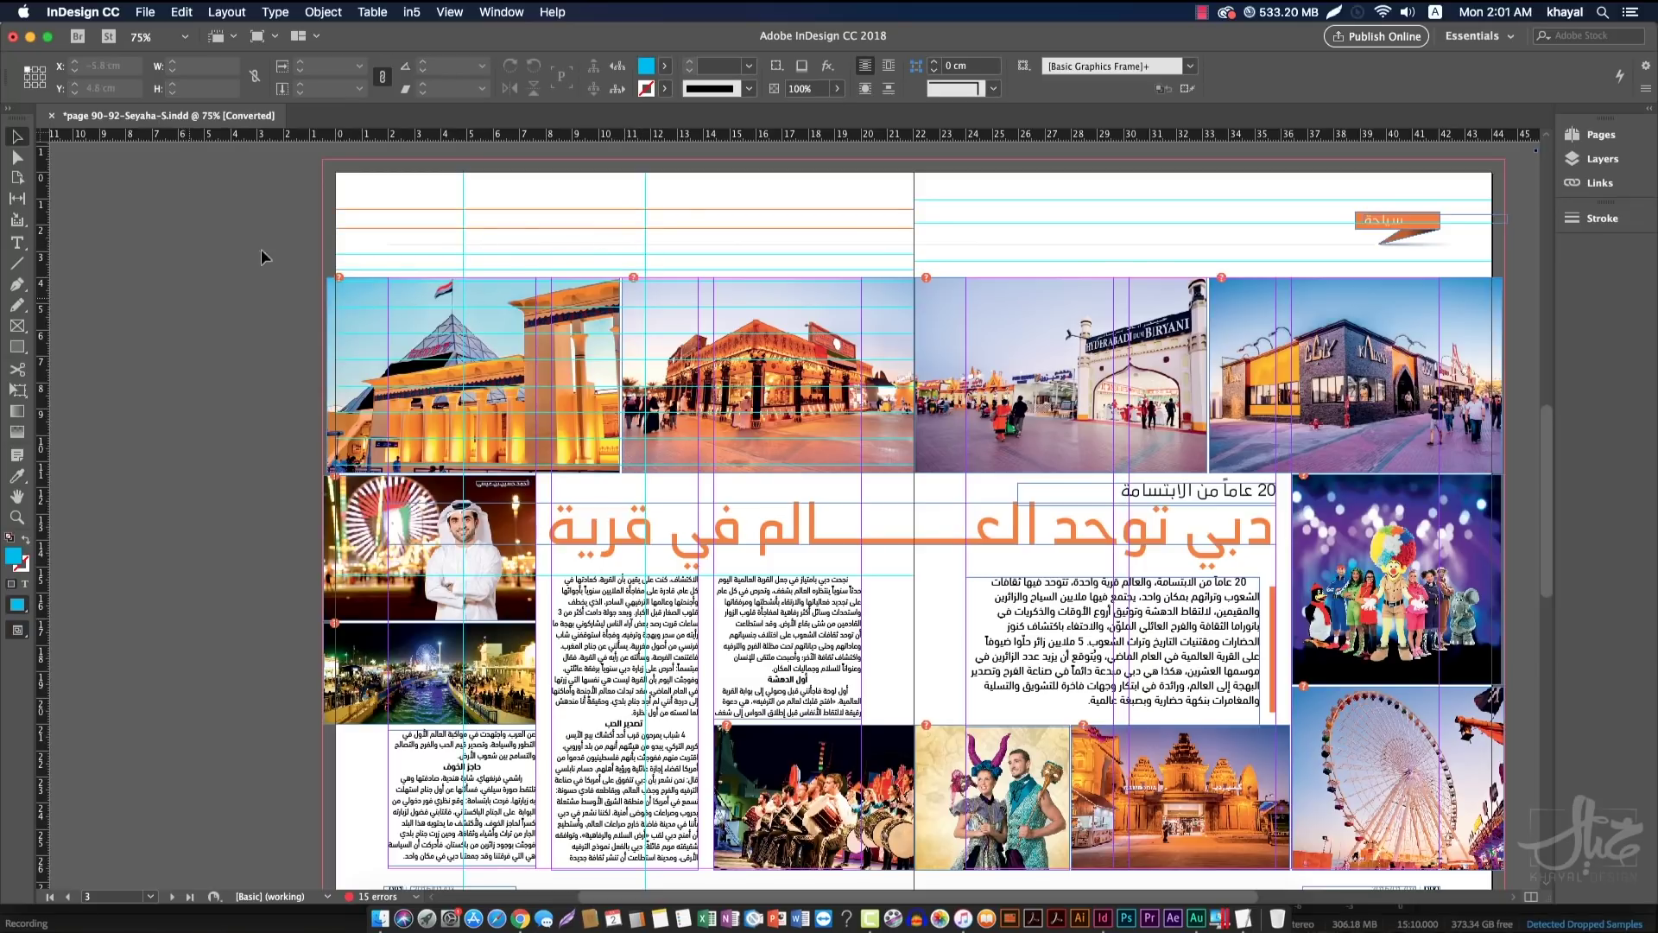
# Move the left page's outer photos and the headline frame together without the guides, then undo the move and deselect them
pyautogui.moveTo(318, 382); pyautogui.dragTo(438, 665)
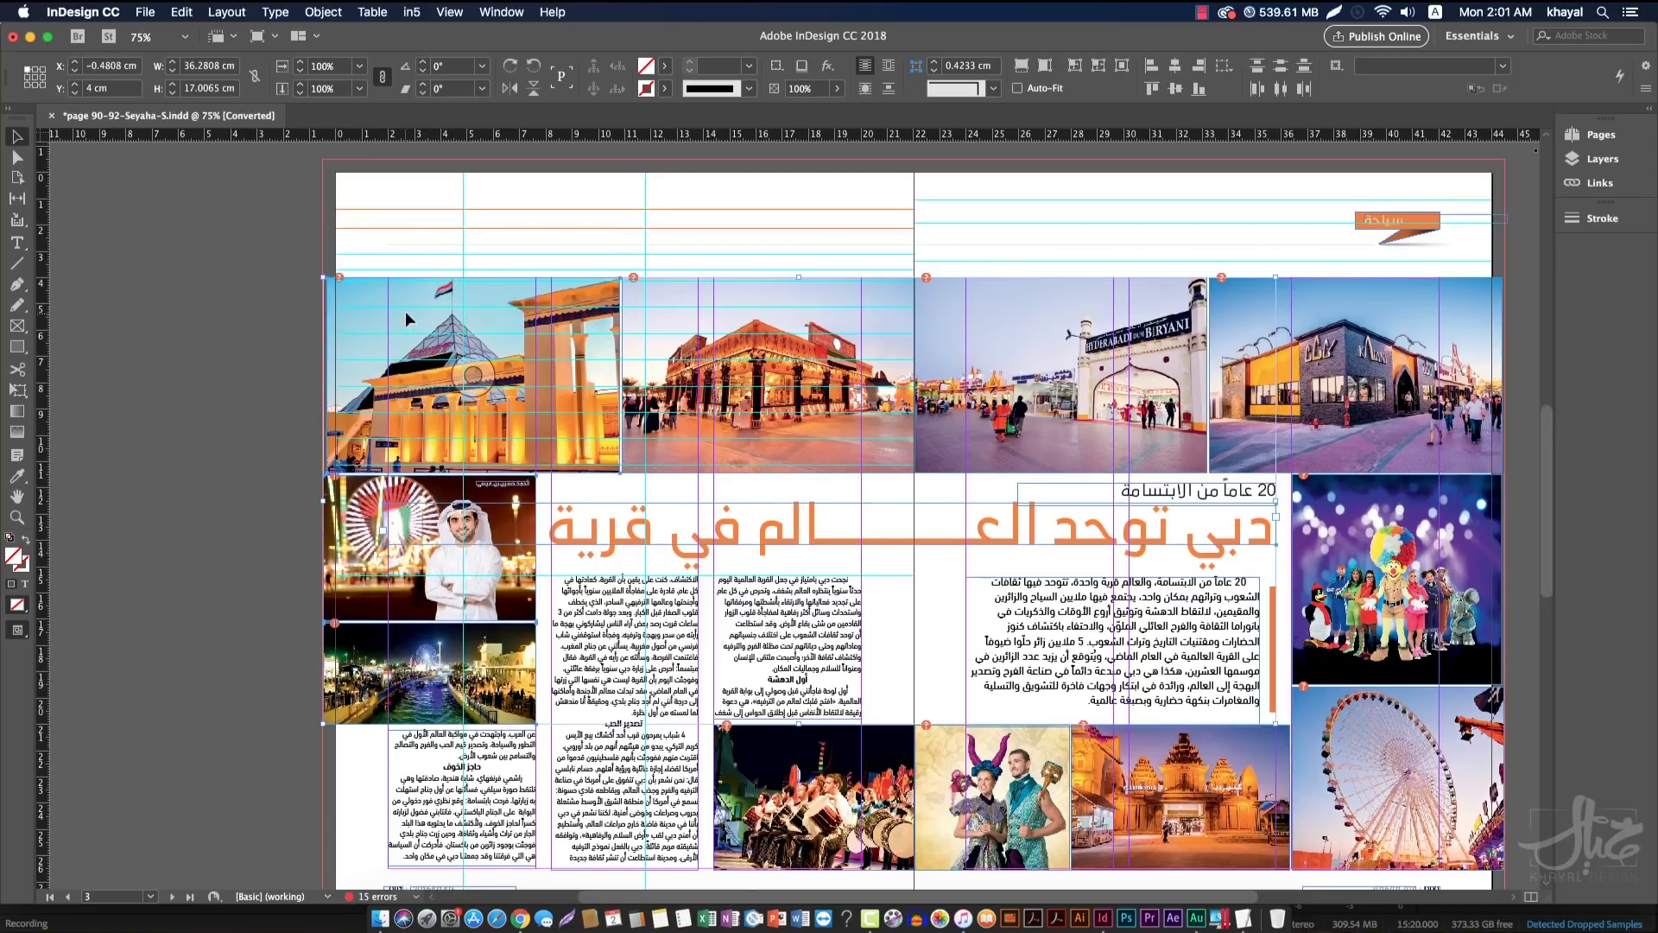
pyautogui.moveTo(409, 320); pyautogui.dragTo(572, 247)
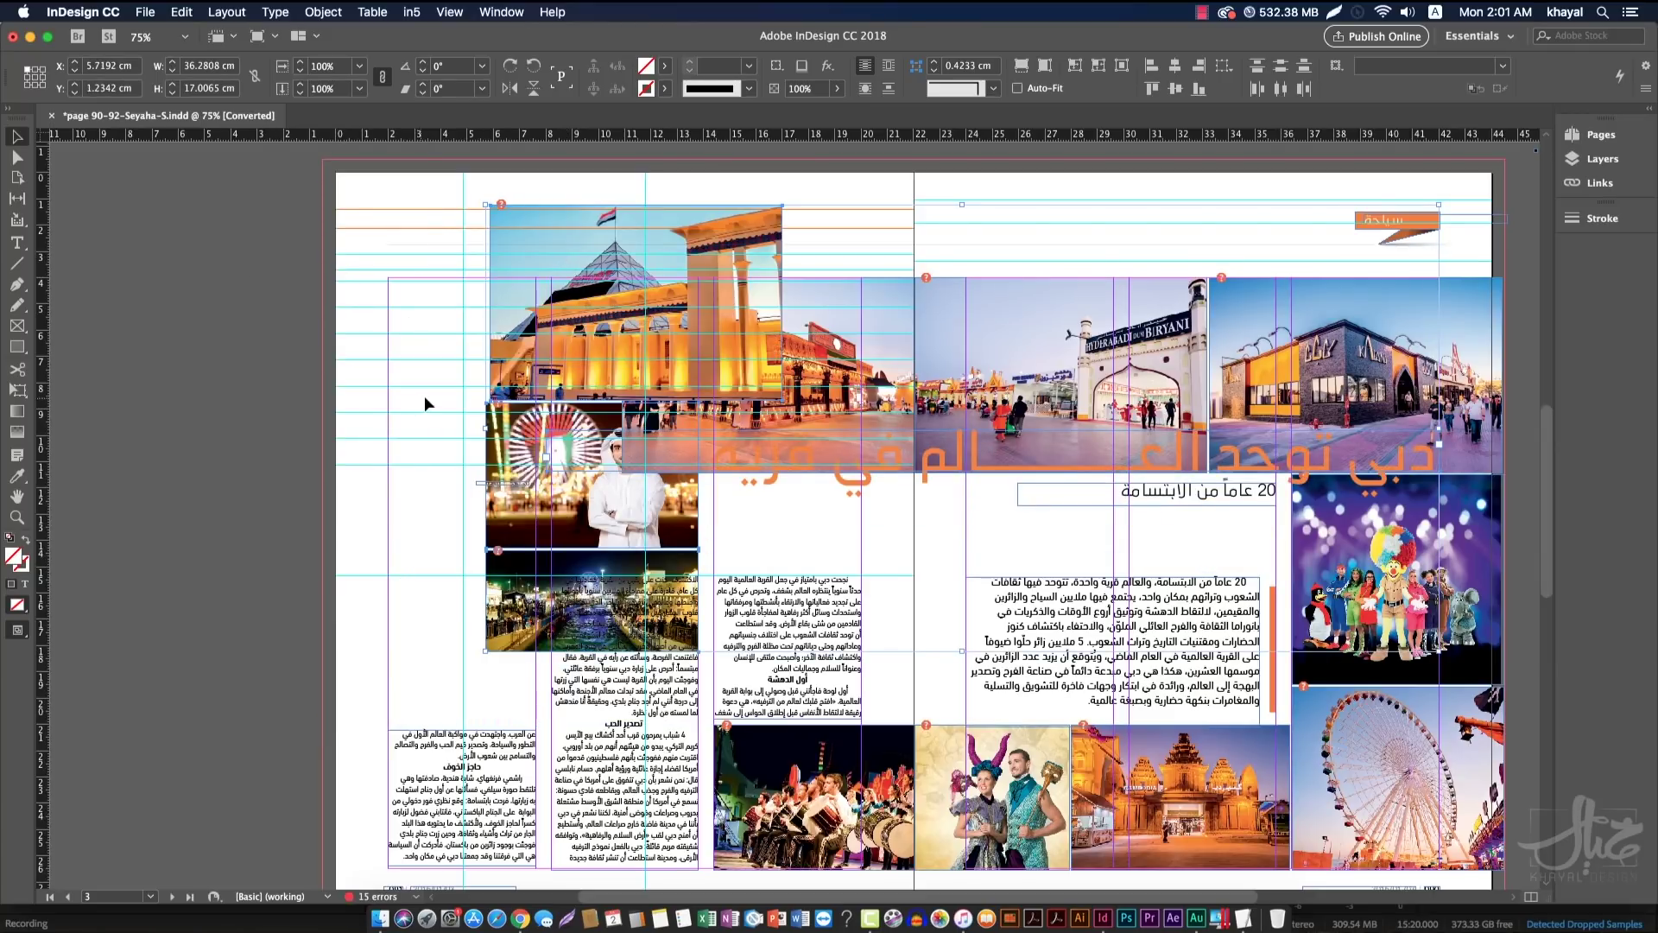
pyautogui.press('super+z')
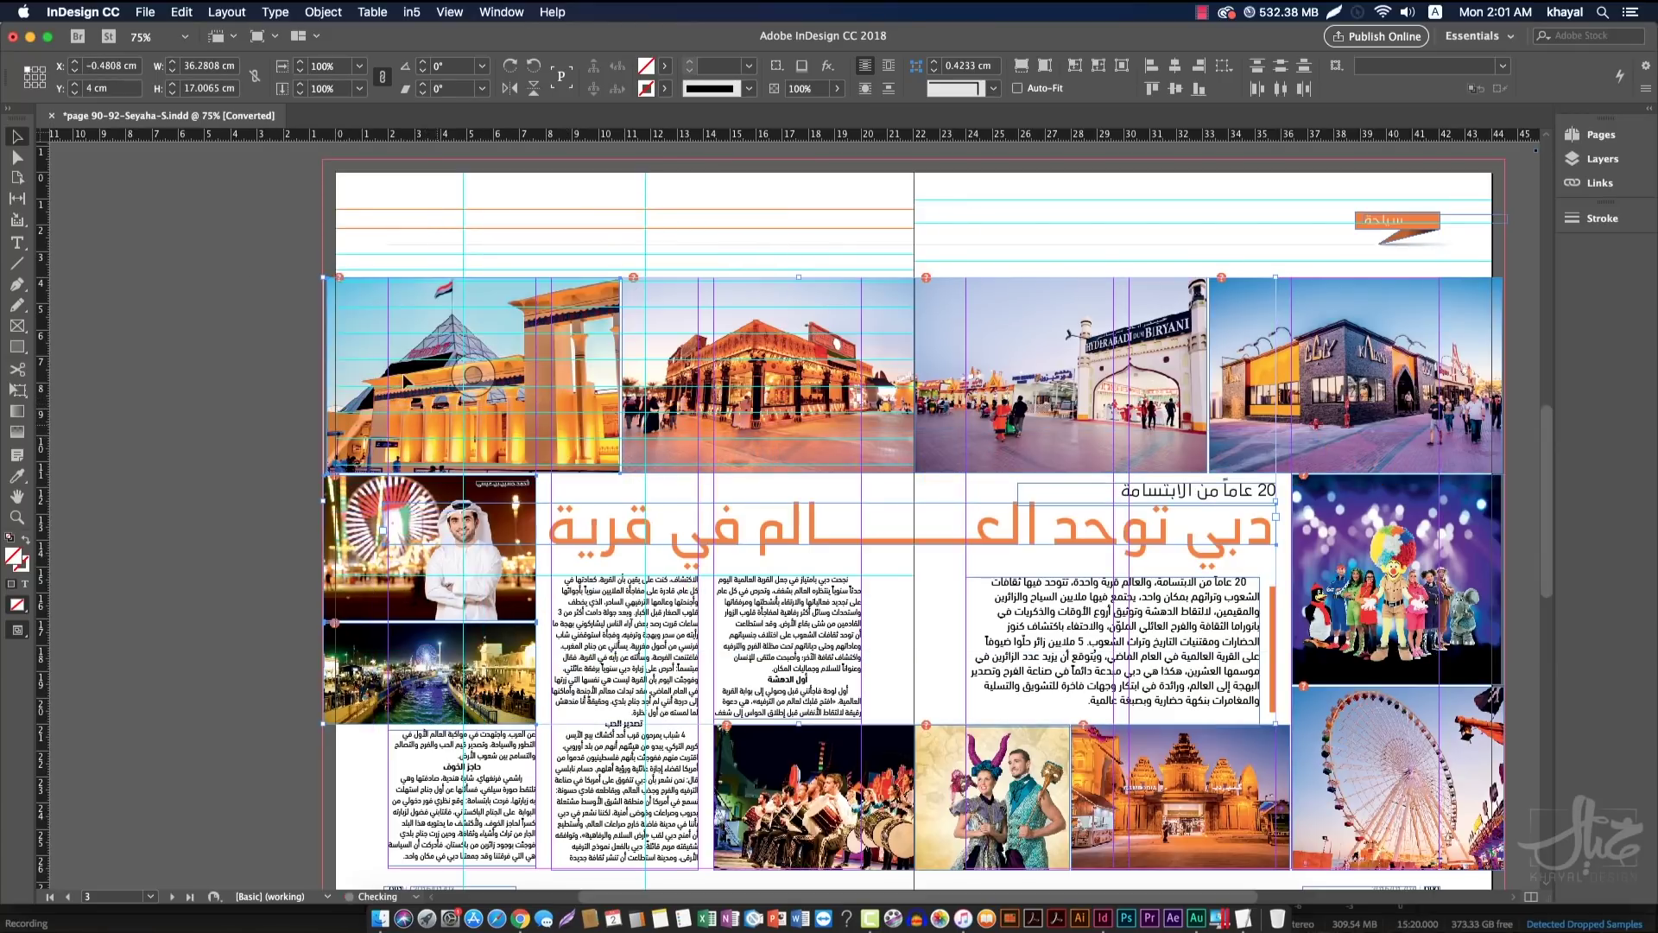
pyautogui.click(283, 349)
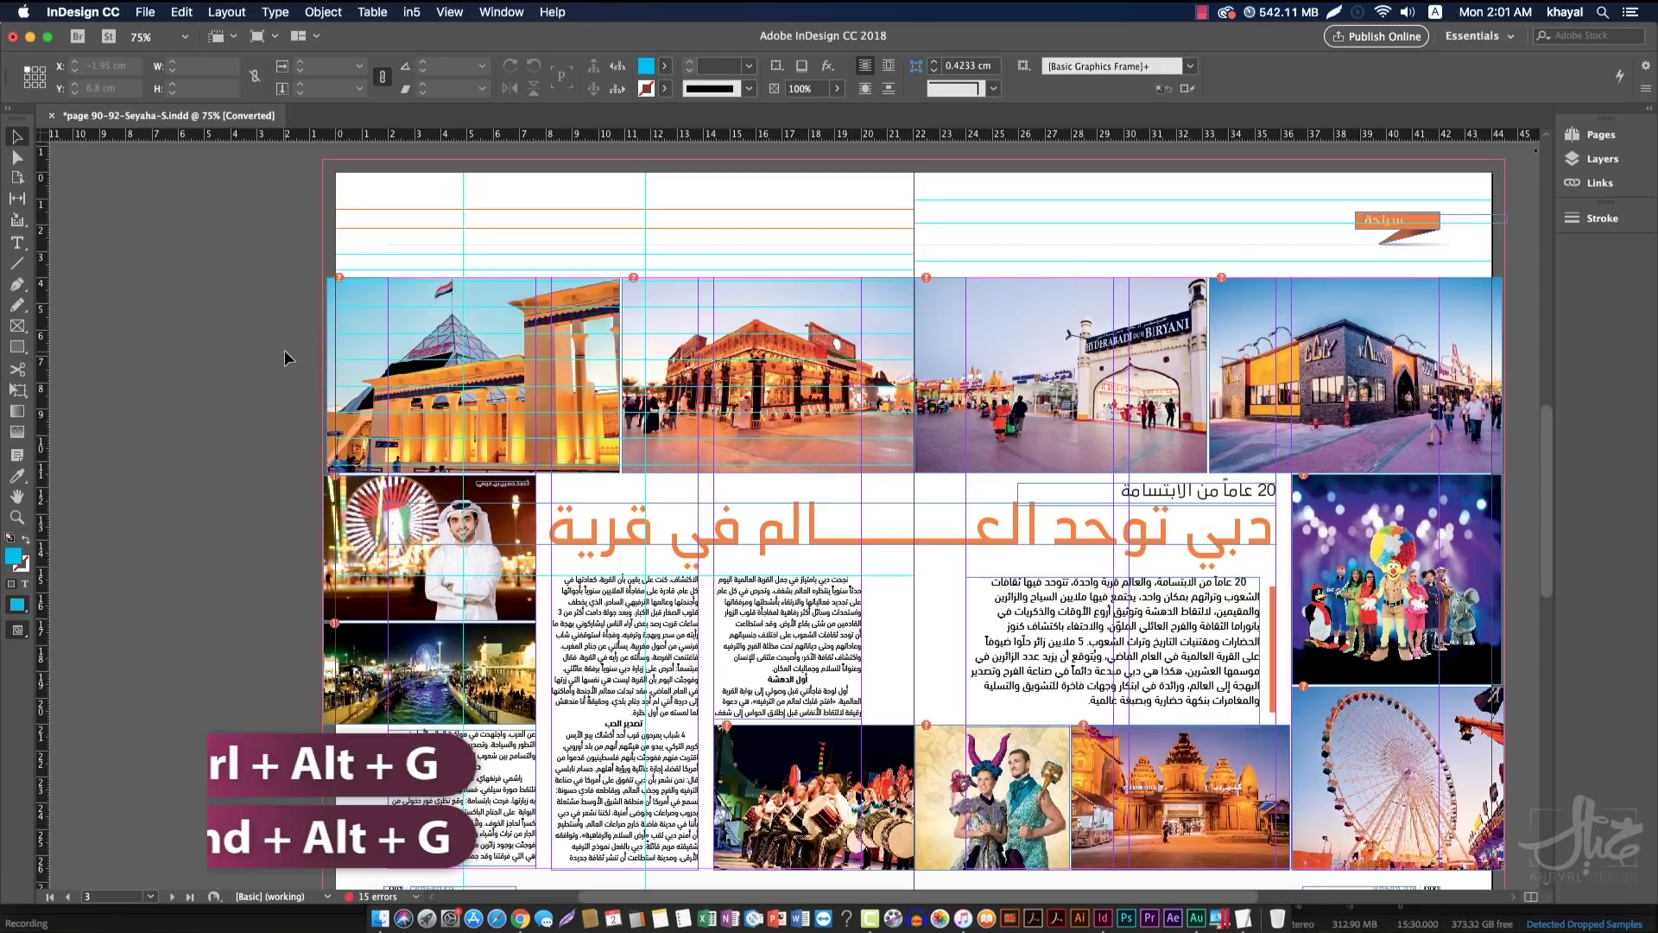
# Select all ruler guides on the spread and copy them
pyautogui.press('super+alt+g')
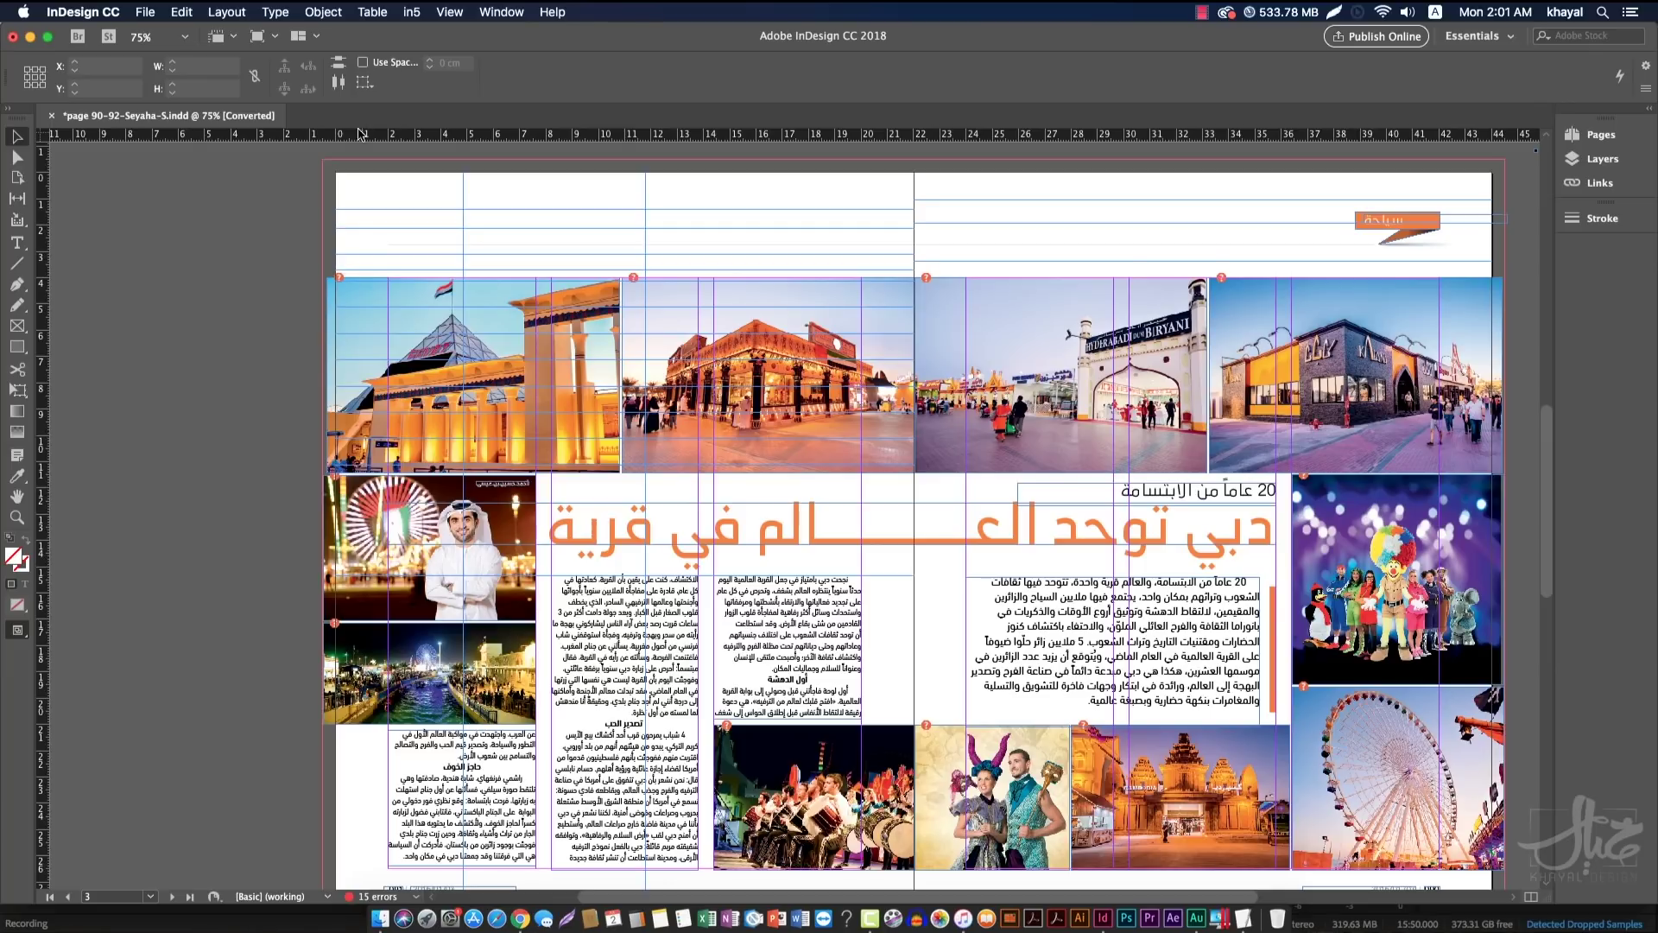
pyautogui.click(180, 14)
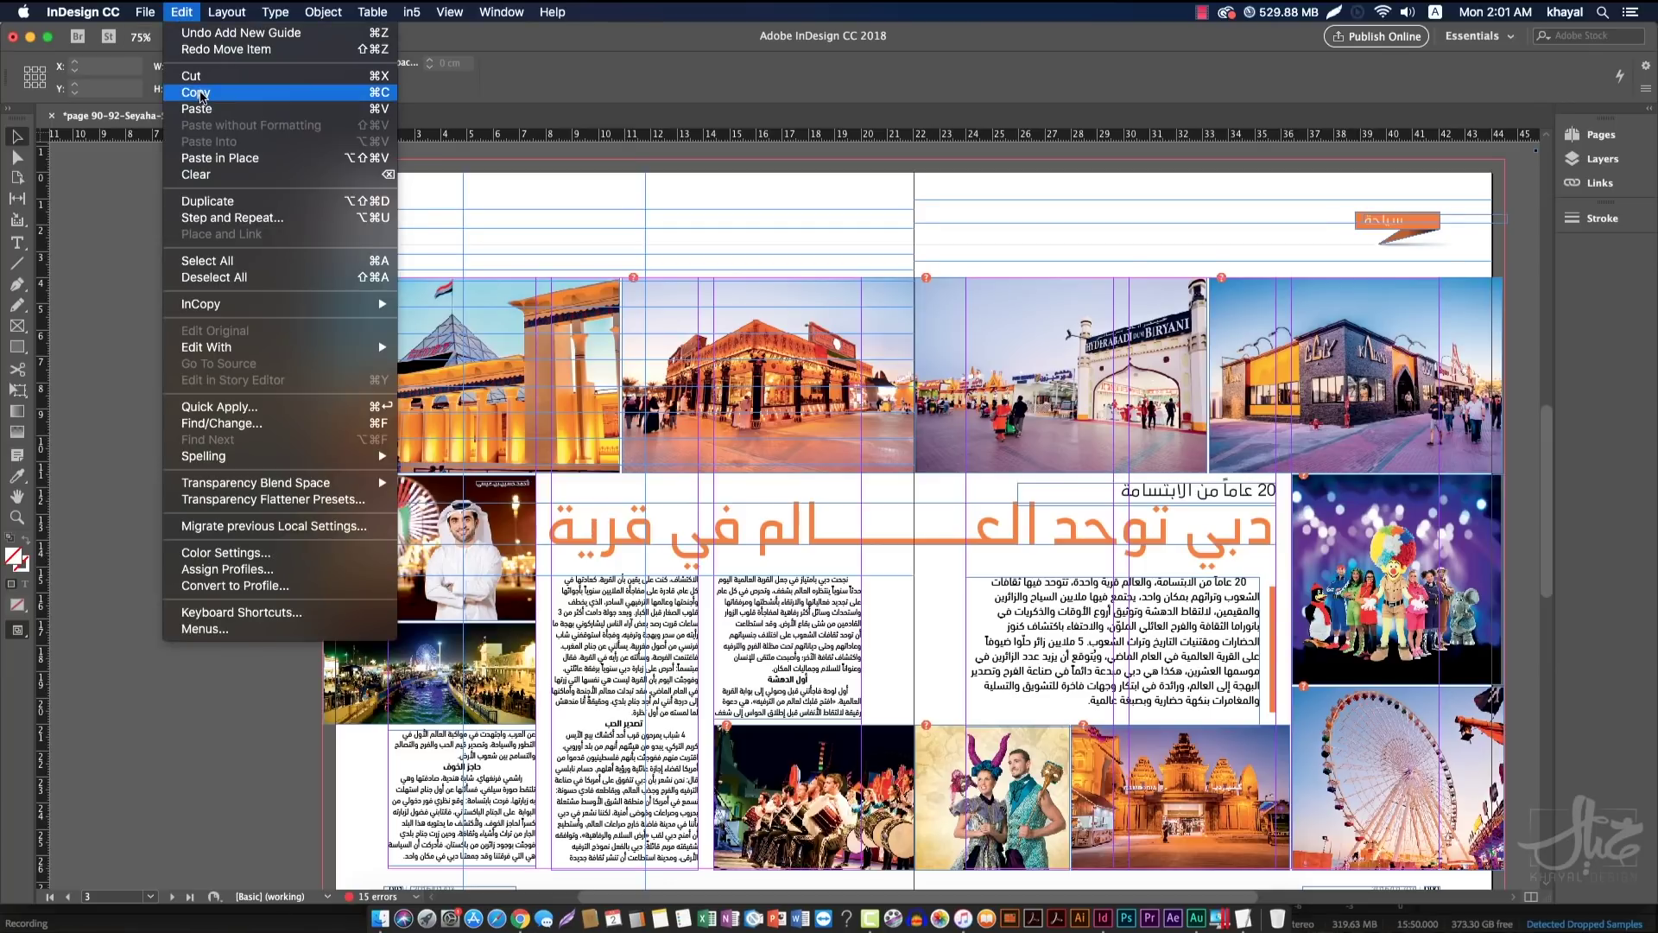
pyautogui.click(196, 93)
# Paste the copied guides onto the next spread, with the empty three-column left page
pyautogui.scroll(-10, 727, 620)
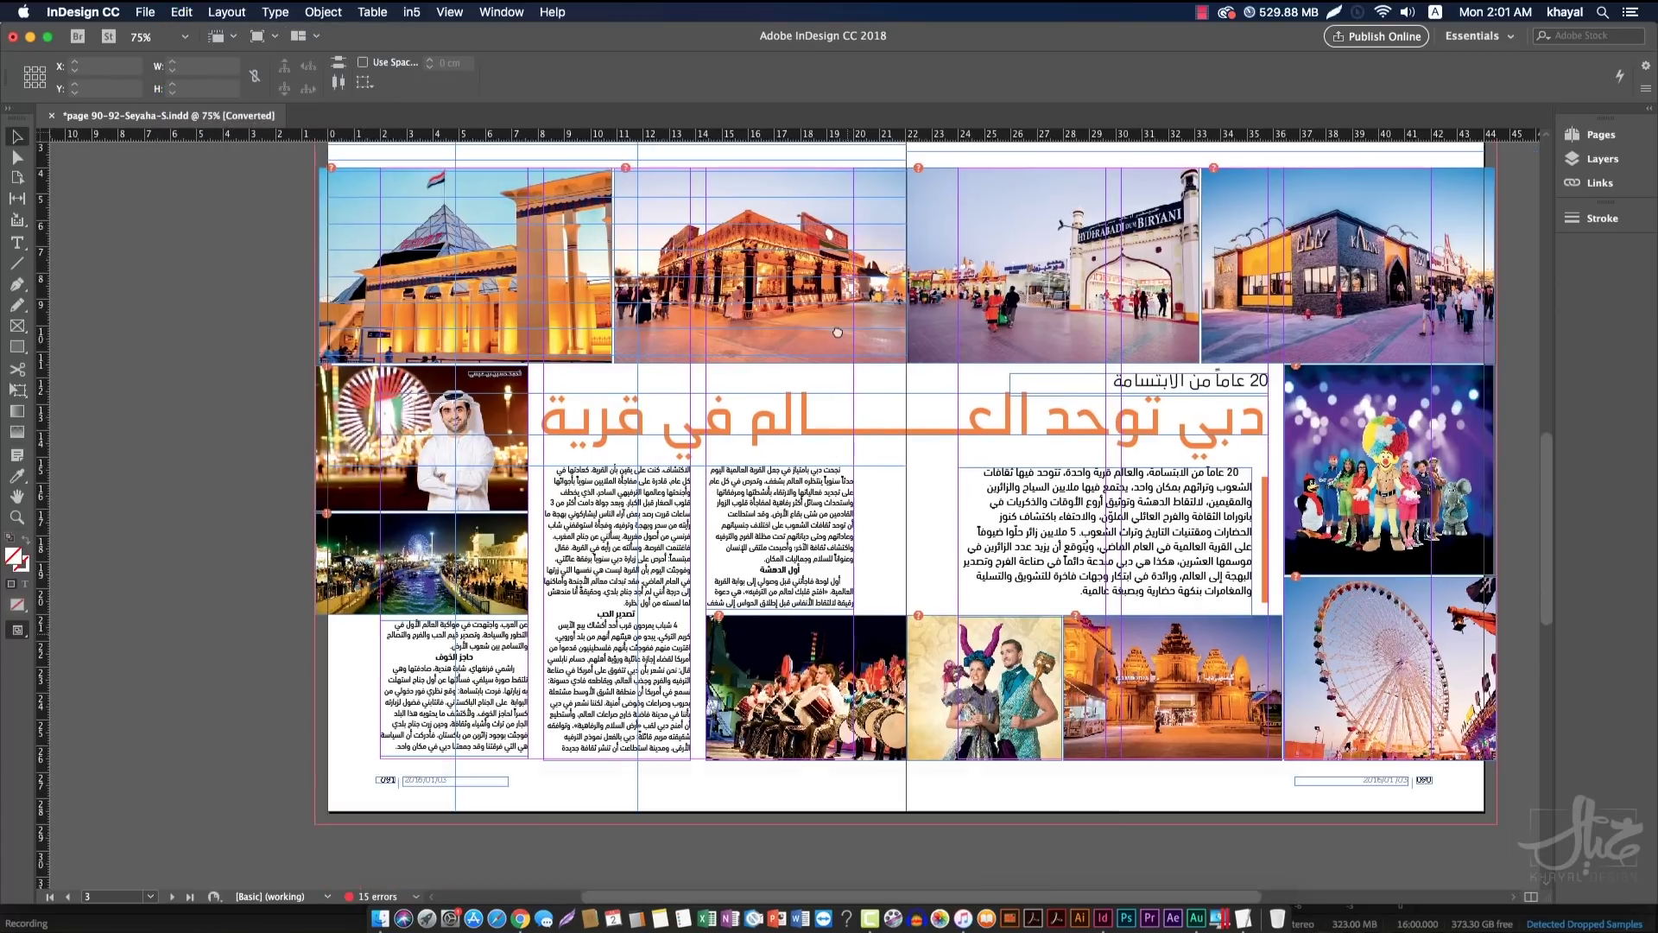
pyautogui.scroll(-5, 803, 333)
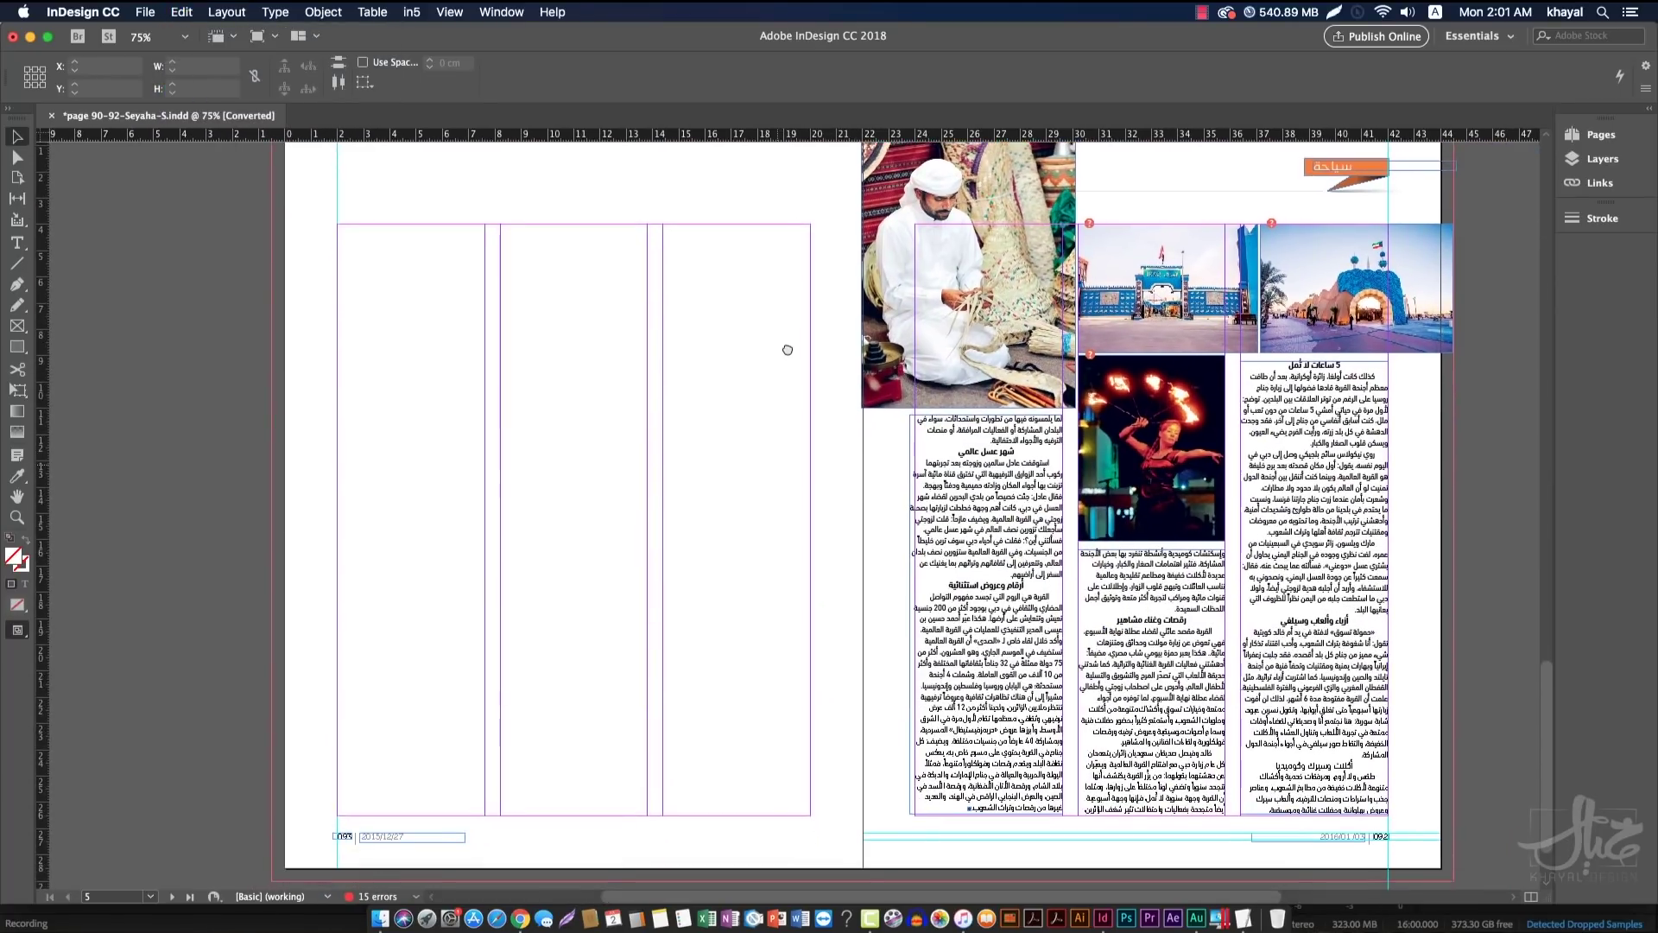
pyautogui.moveTo(601, 482); pyautogui.dragTo(614, 570)
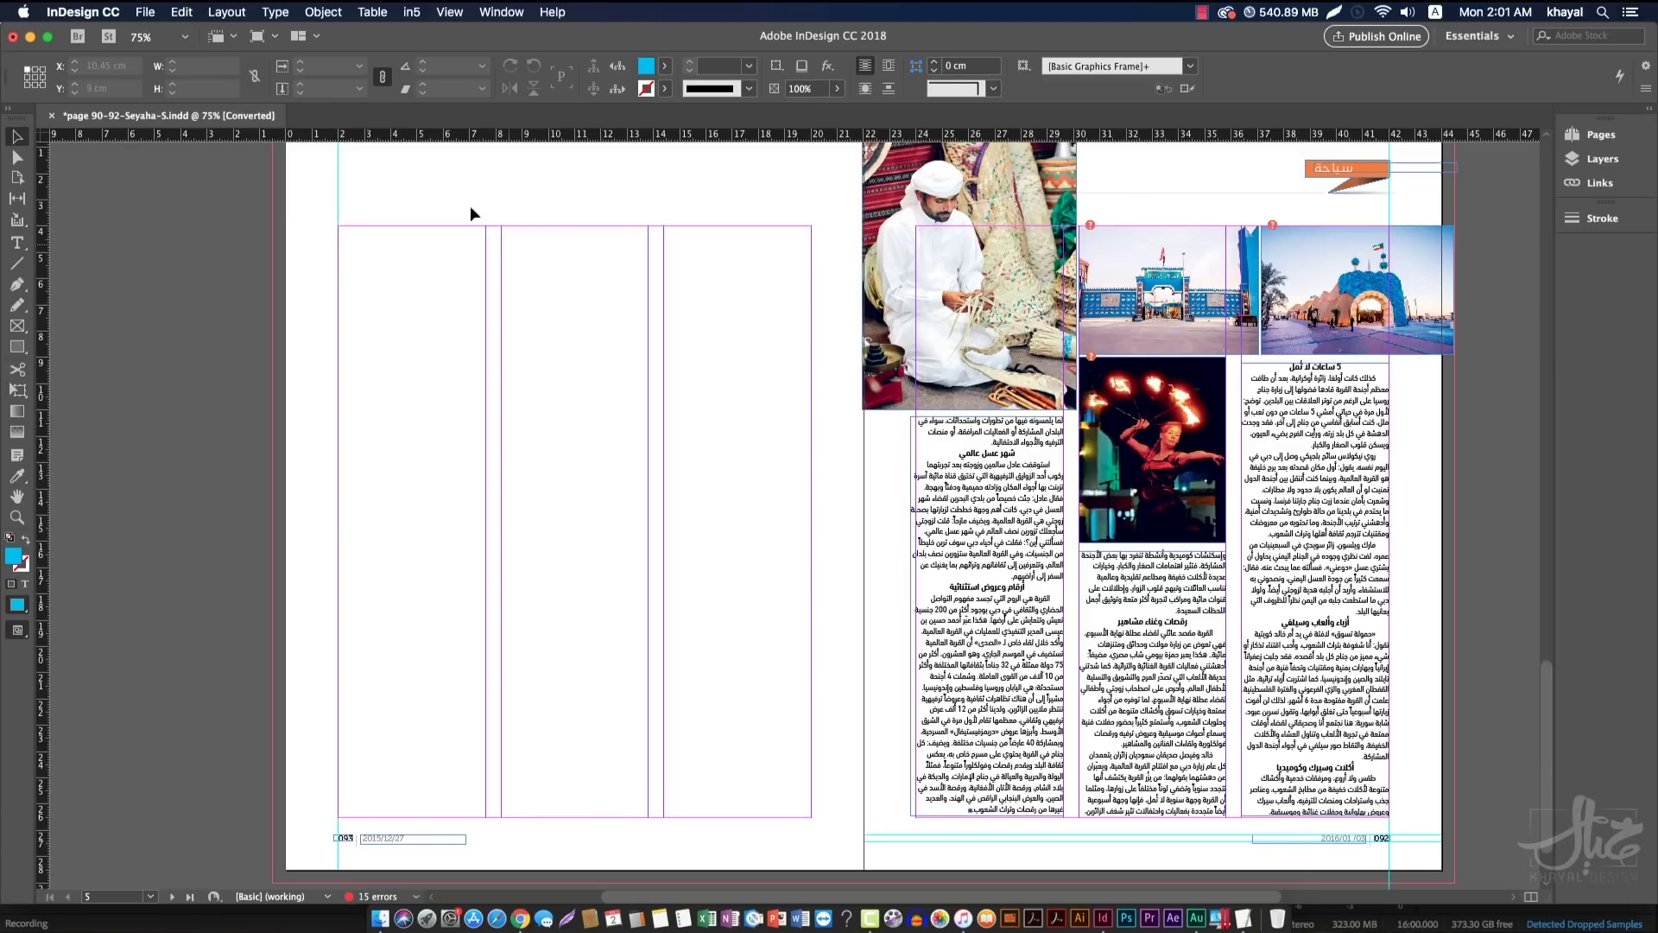
pyautogui.click(339, 259)
pyautogui.click(438, 396)
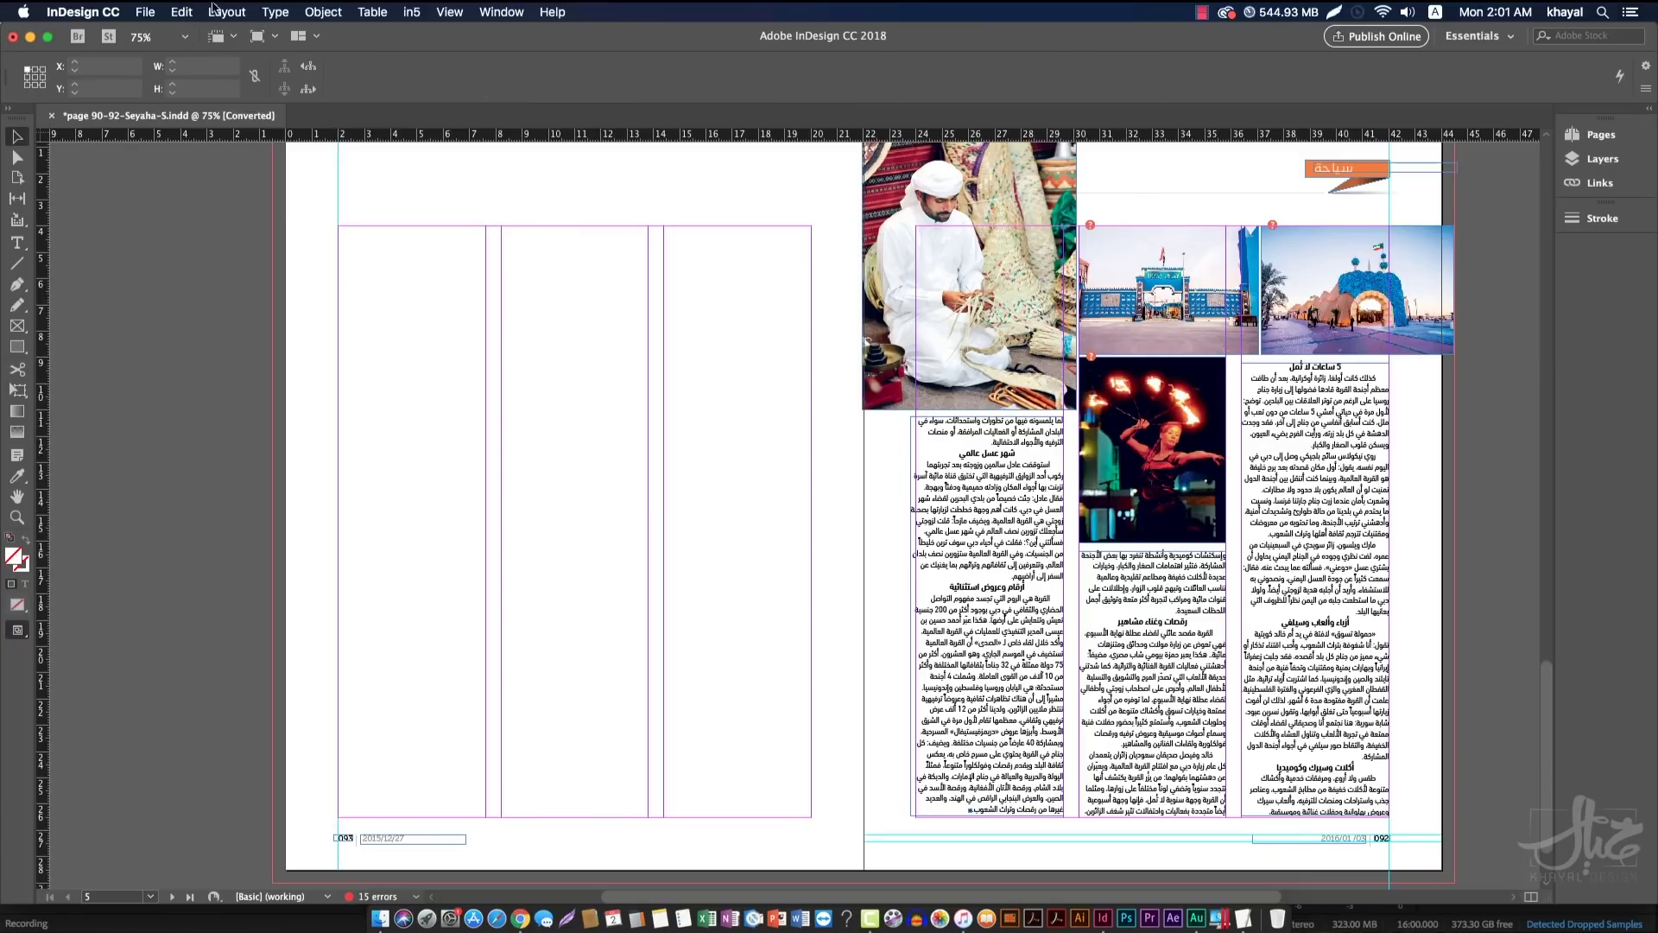
pyautogui.click(180, 14)
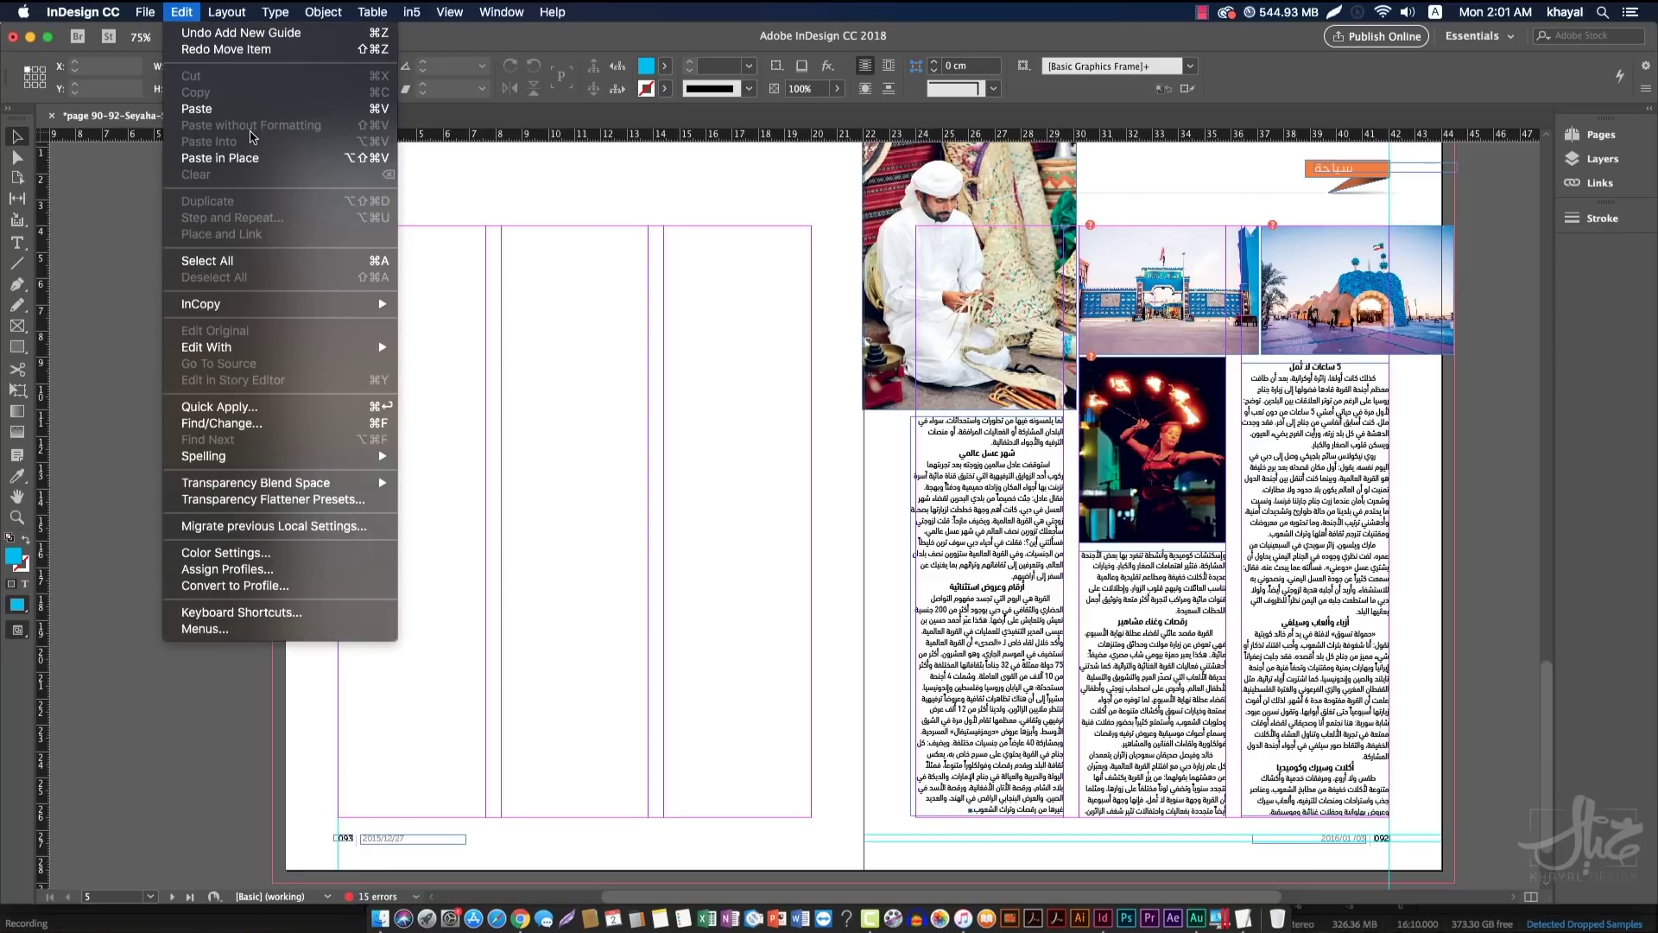
pyautogui.click(238, 109)
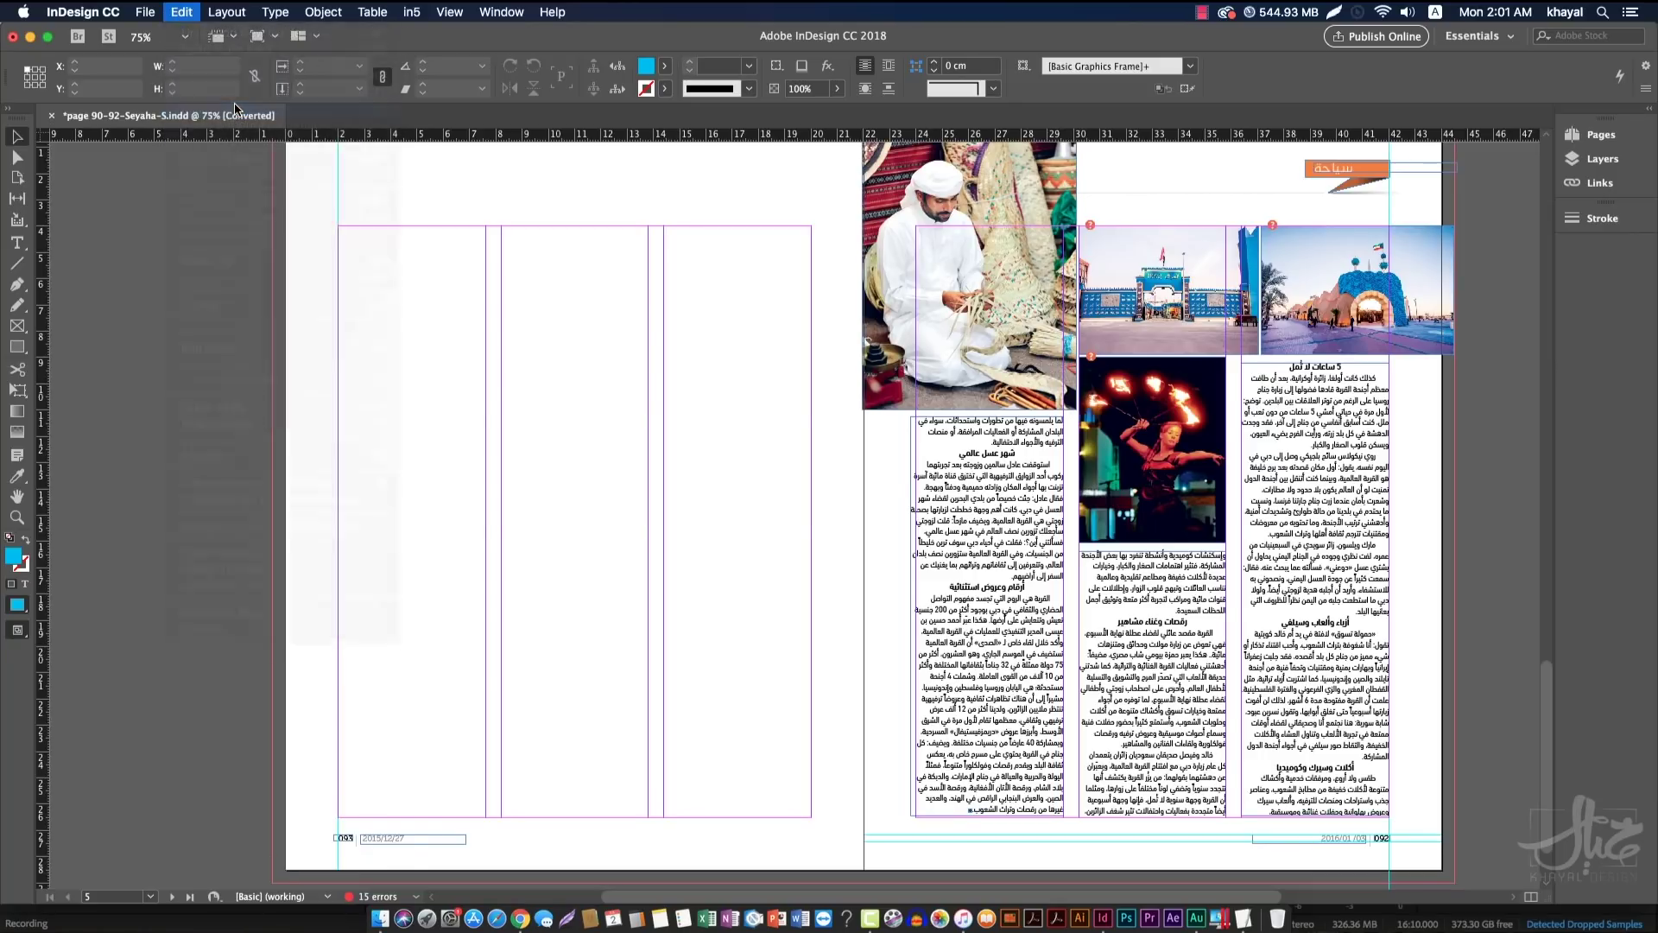
pyautogui.click(548, 459)
pyautogui.press('space')
pyautogui.moveTo(535, 345); pyautogui.dragTo(557, 427)
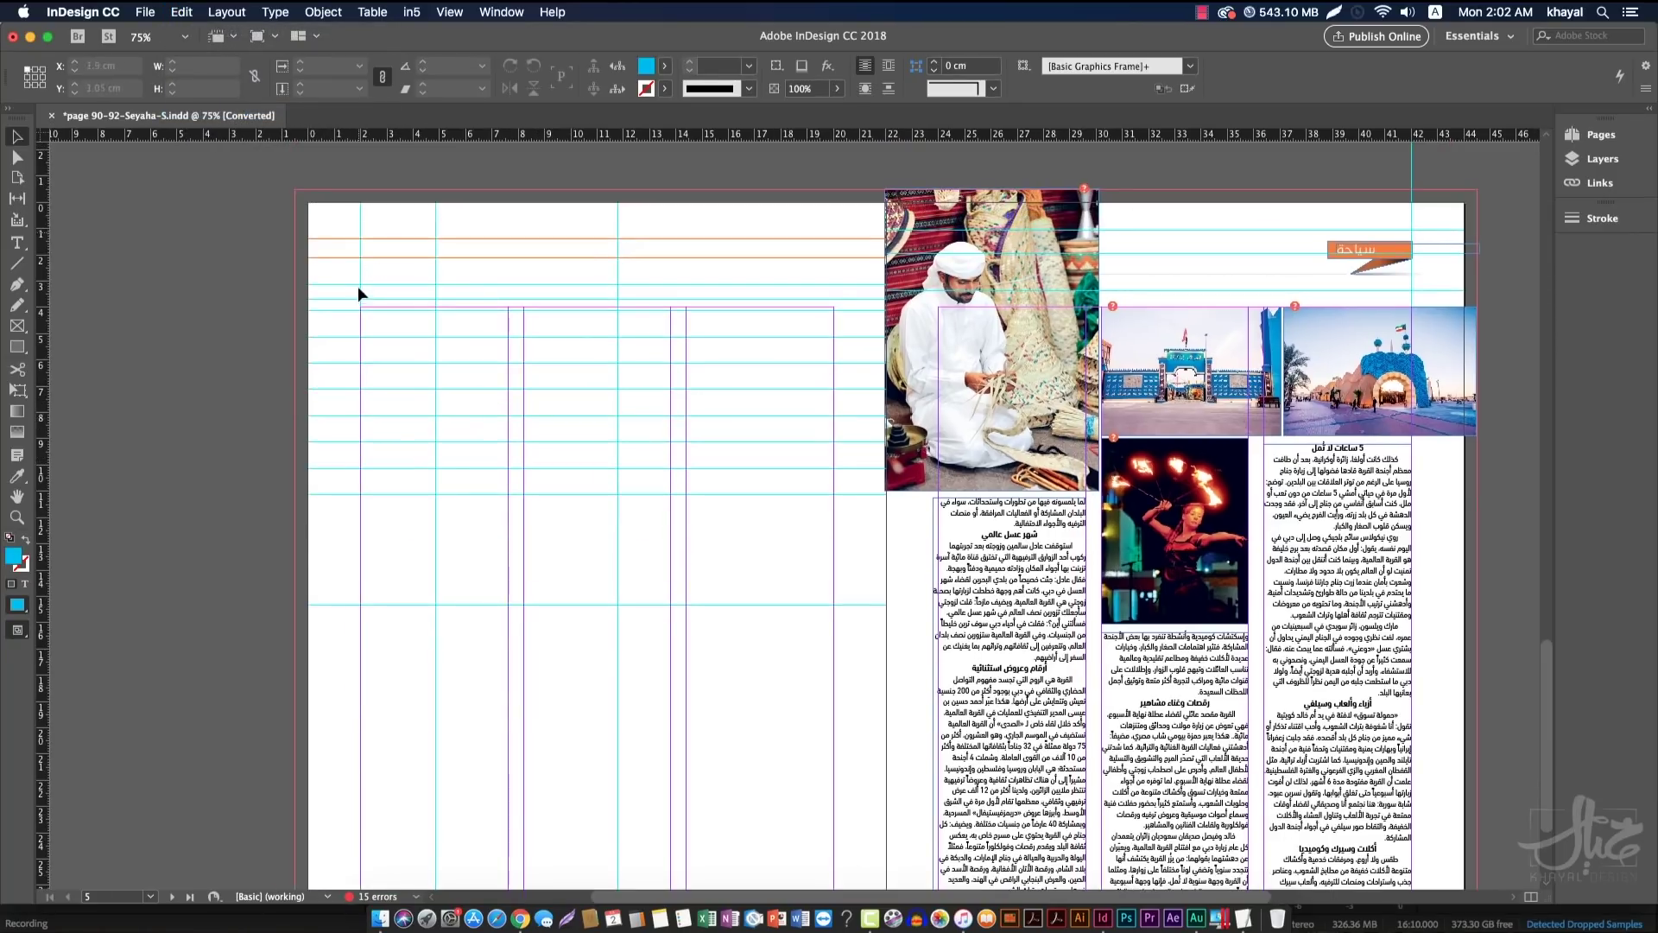